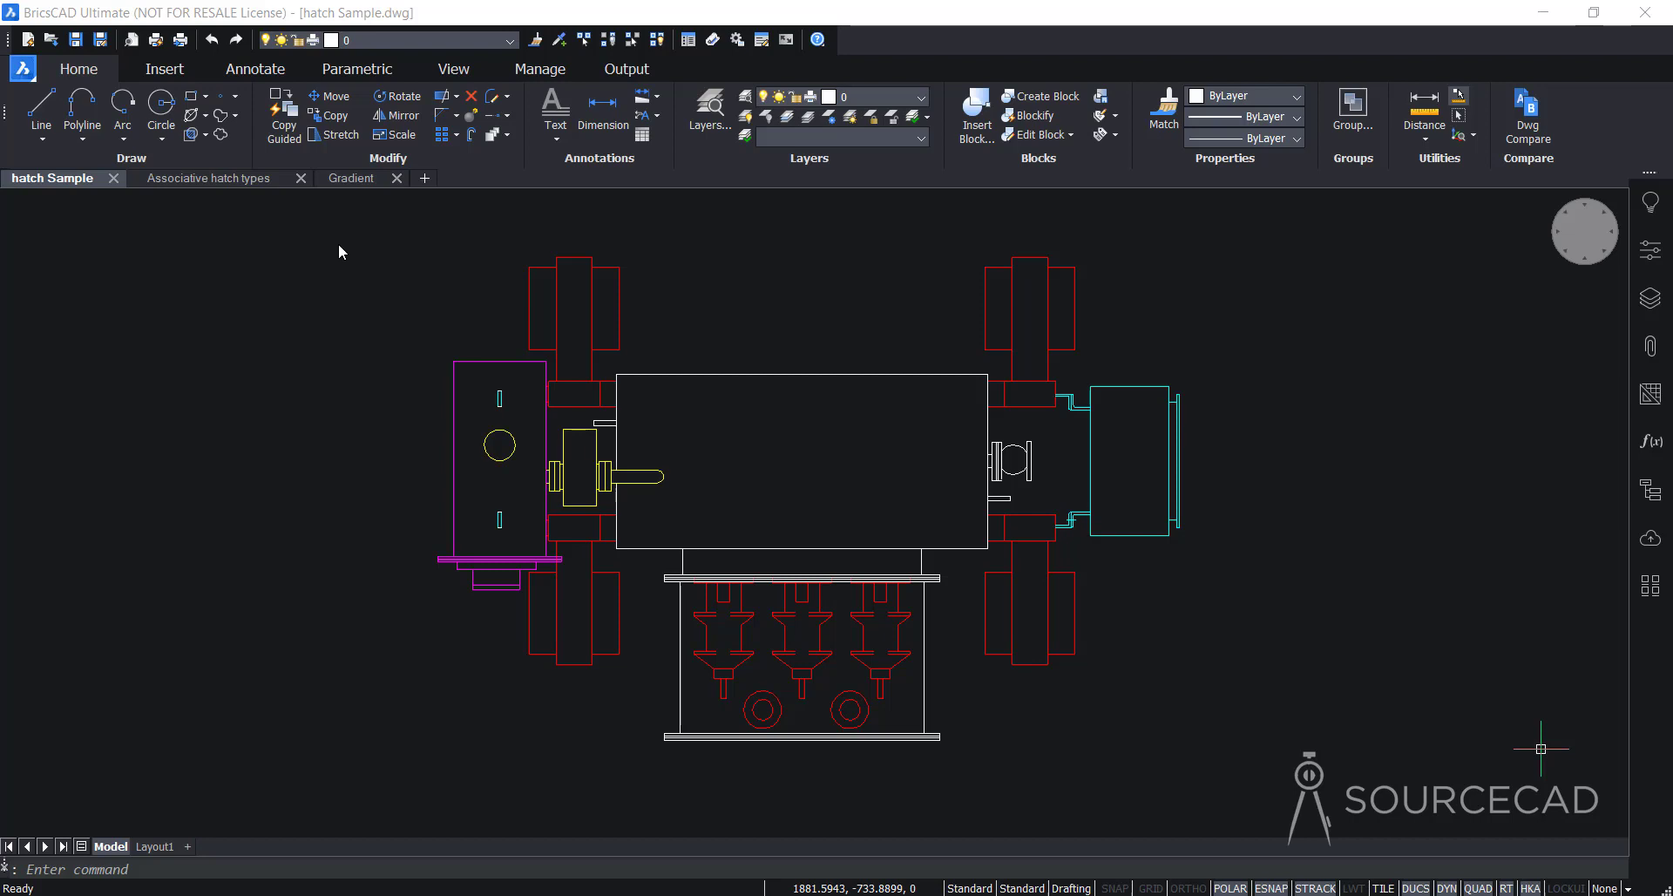
left_click(338, 252)
left_click(321, 267)
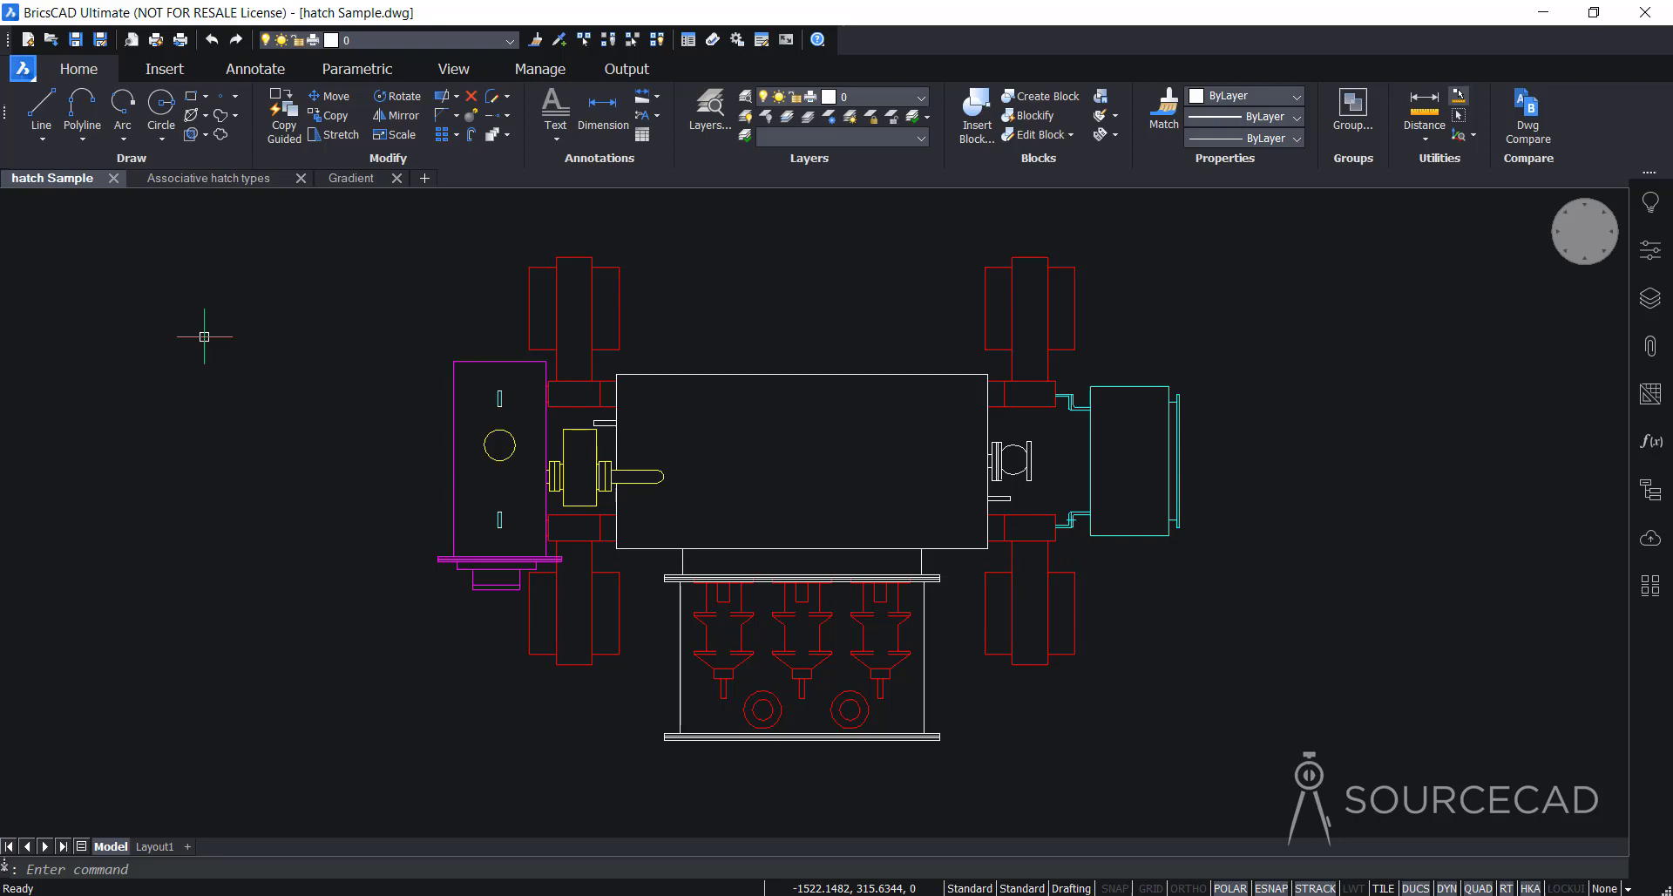
- Start the Hatch command, look over its gradient options and return to the hatch pattern settings
left_click(191, 135)
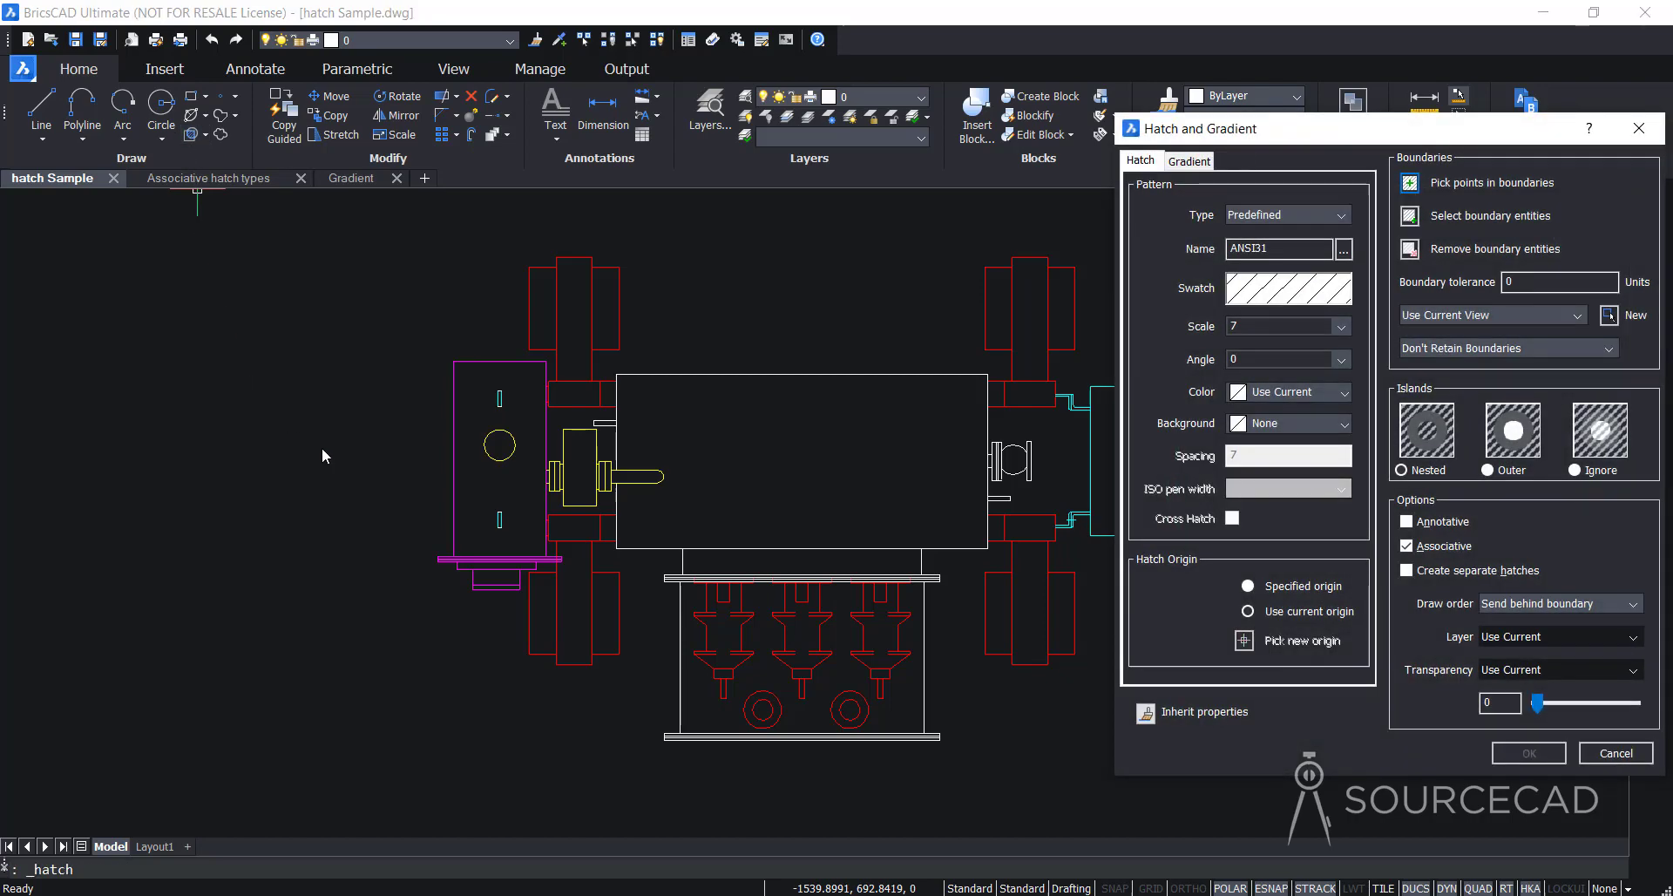
left_click_drag(1346, 139, 1147, 125)
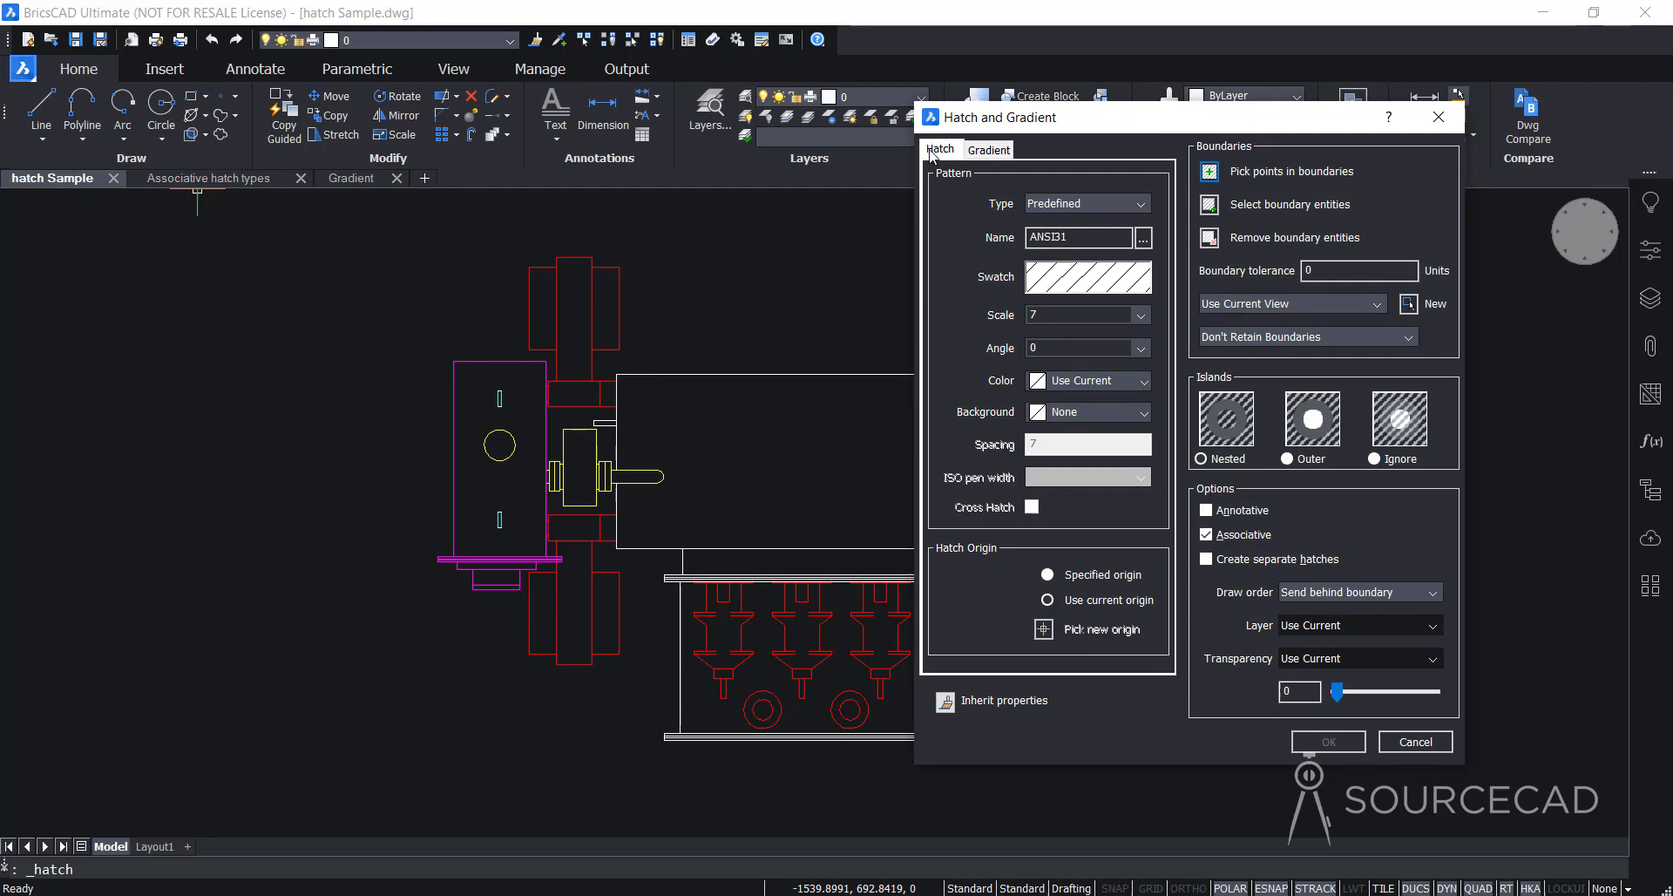
left_click(994, 150)
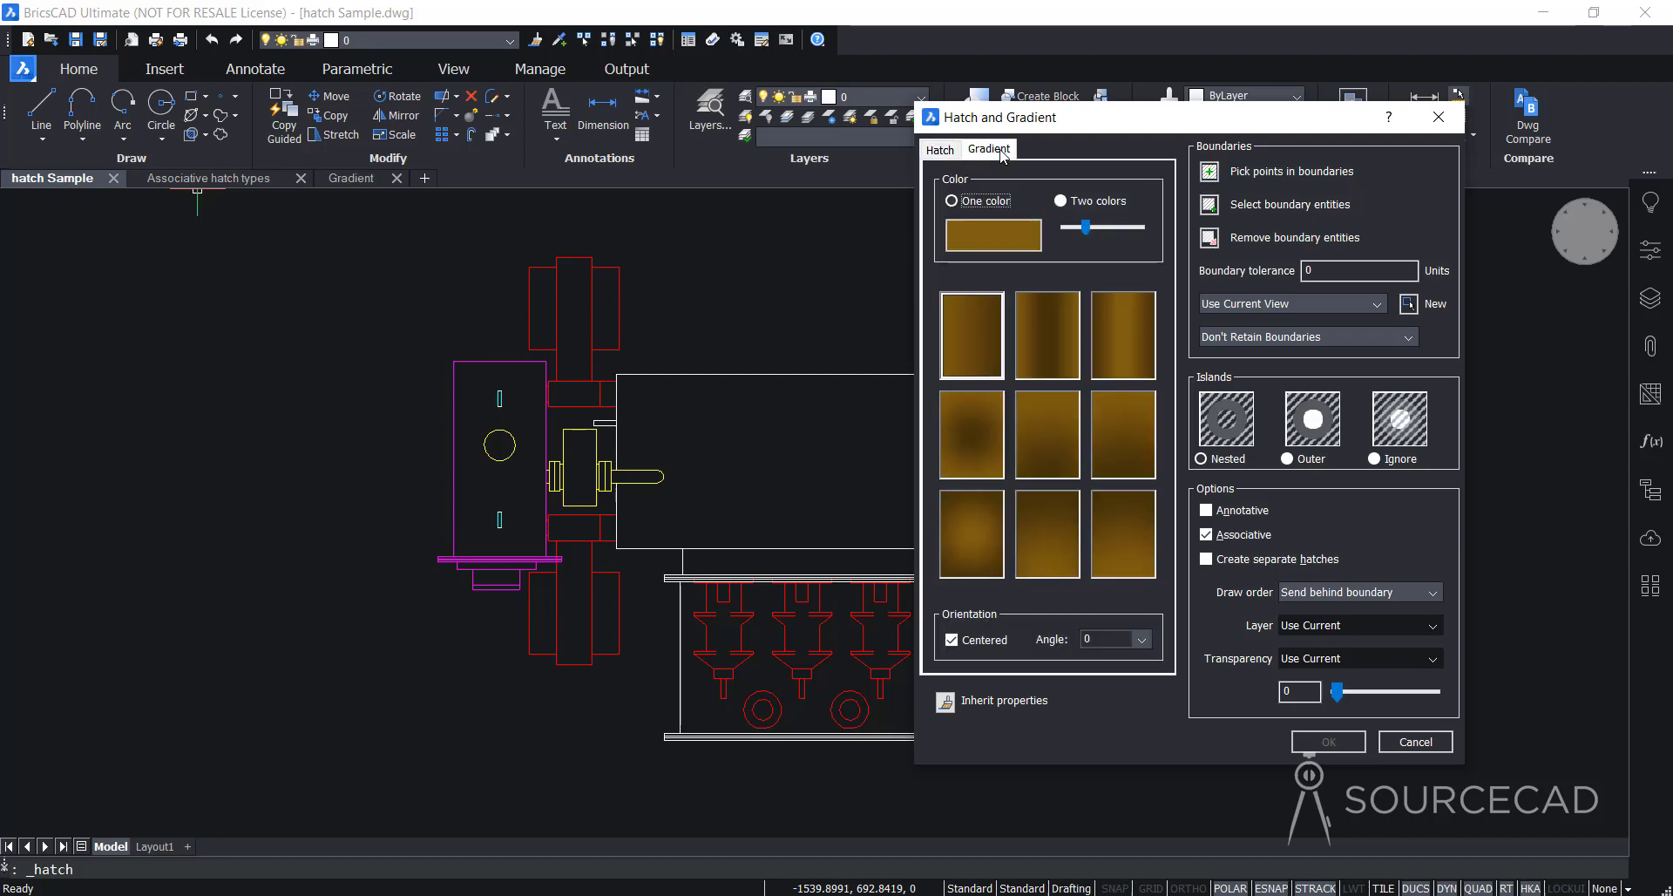
left_click(940, 152)
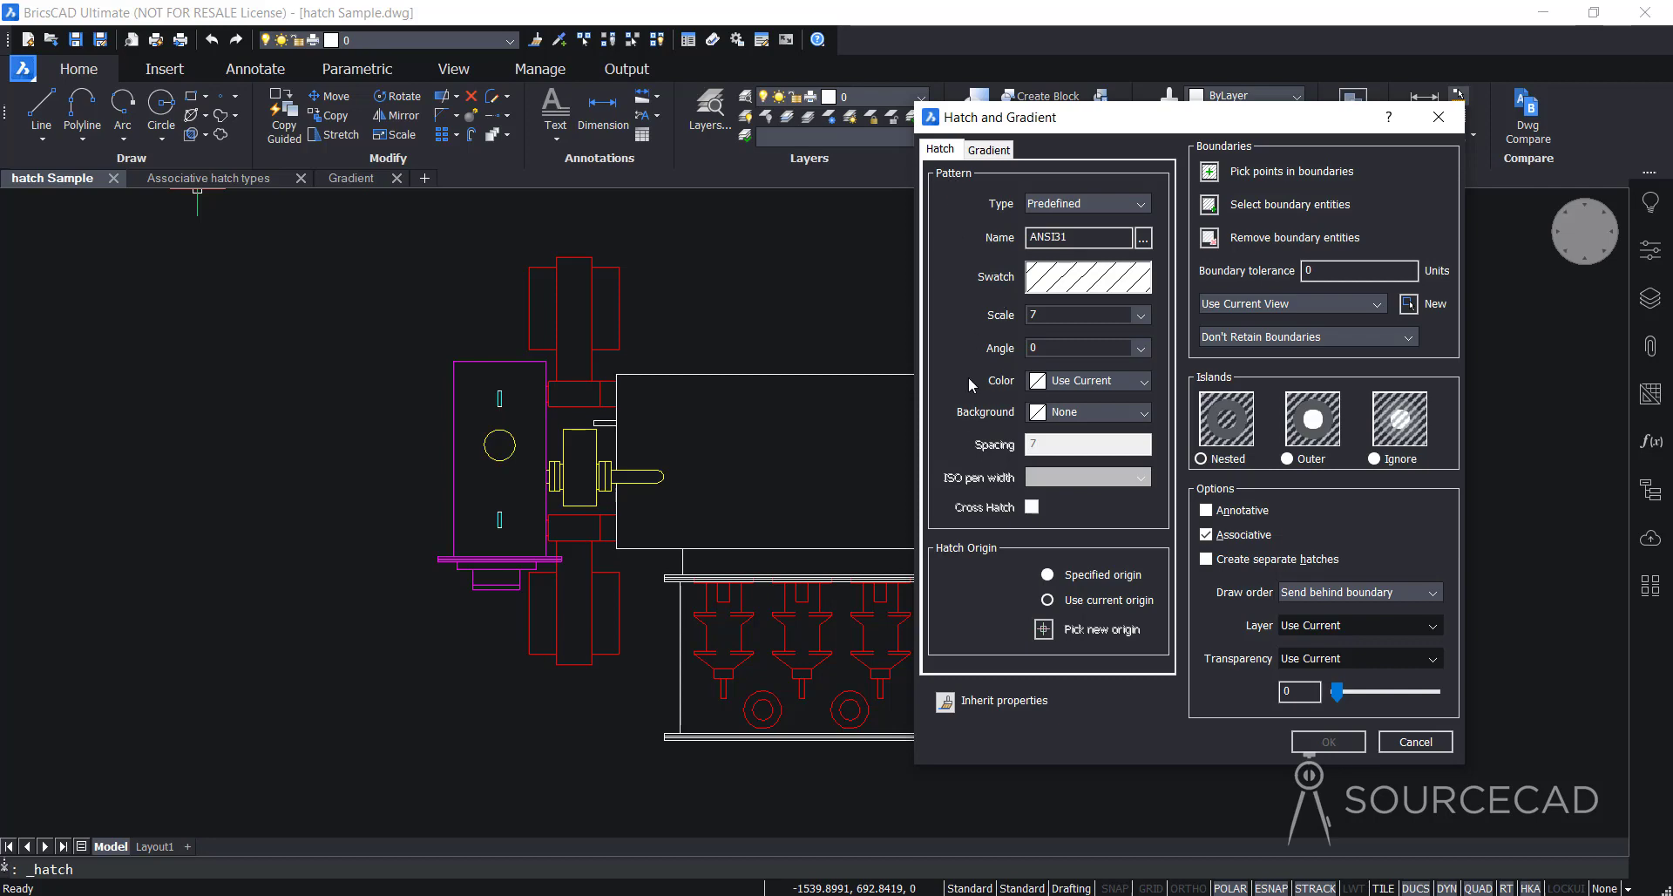
- Try the Custom hatch pattern type and switch the type back to Predefined
left_click(1055, 206)
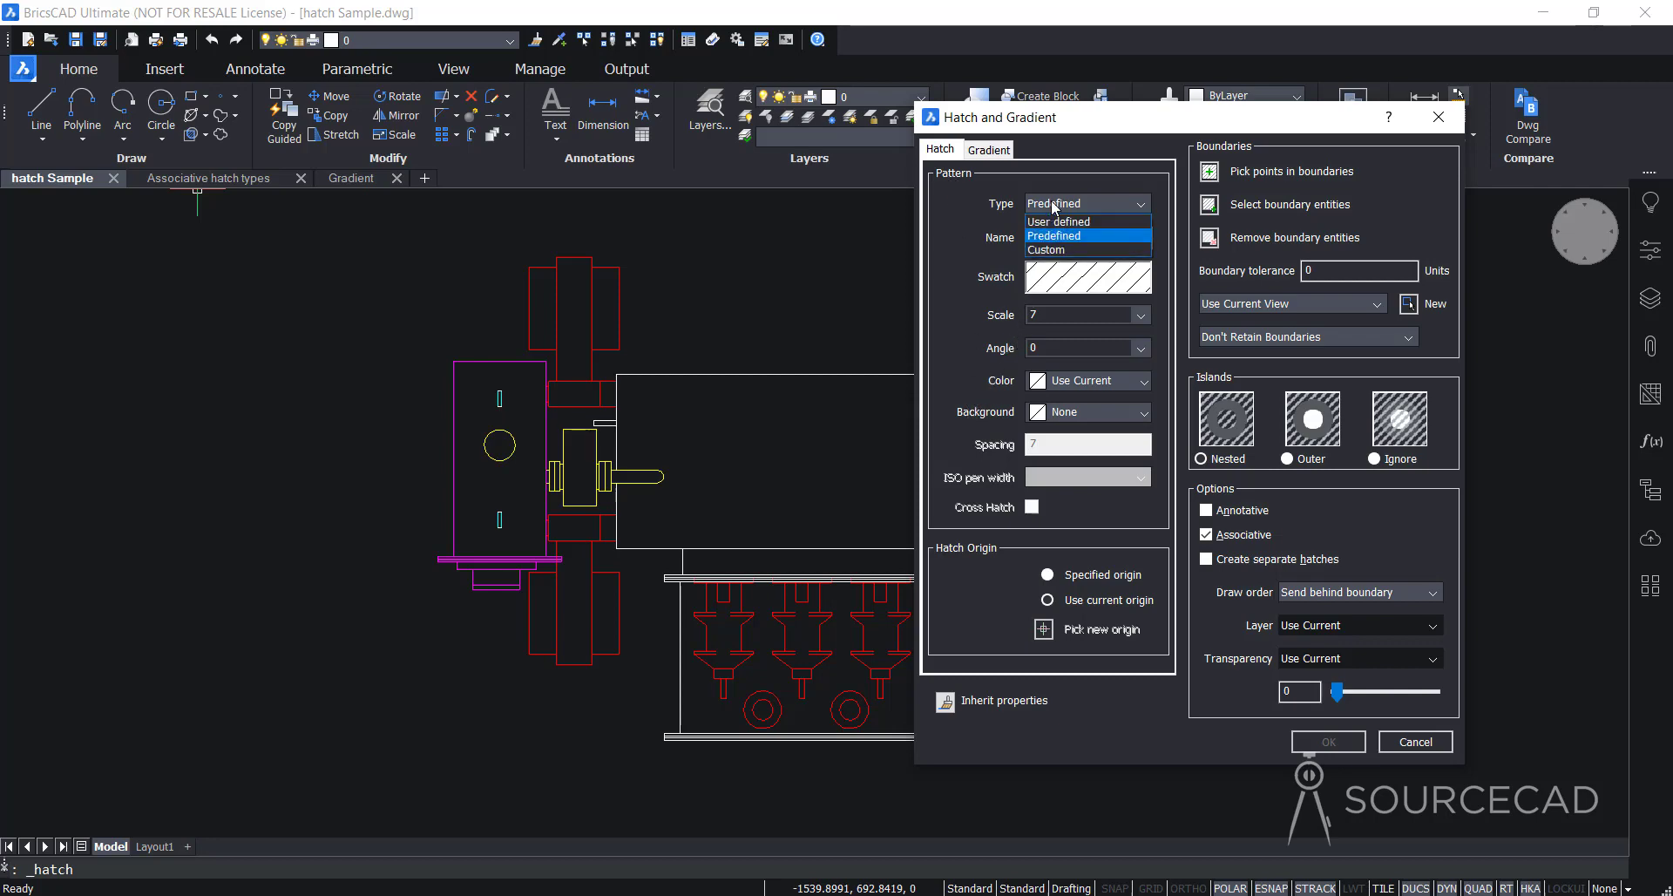
left_click(1060, 250)
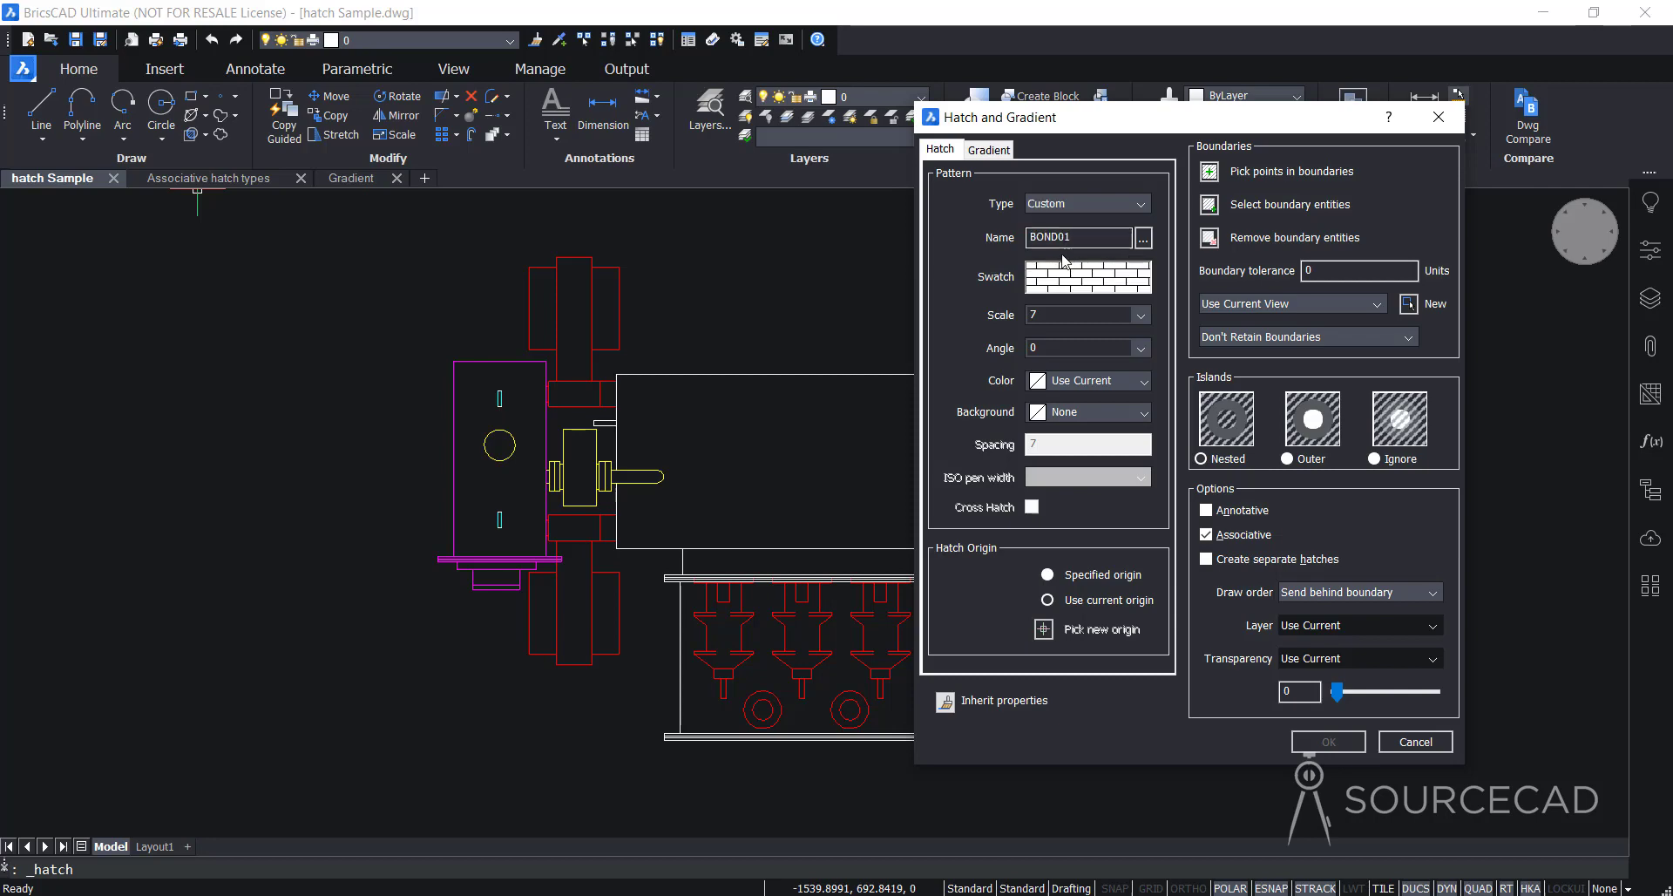
left_click(1116, 202)
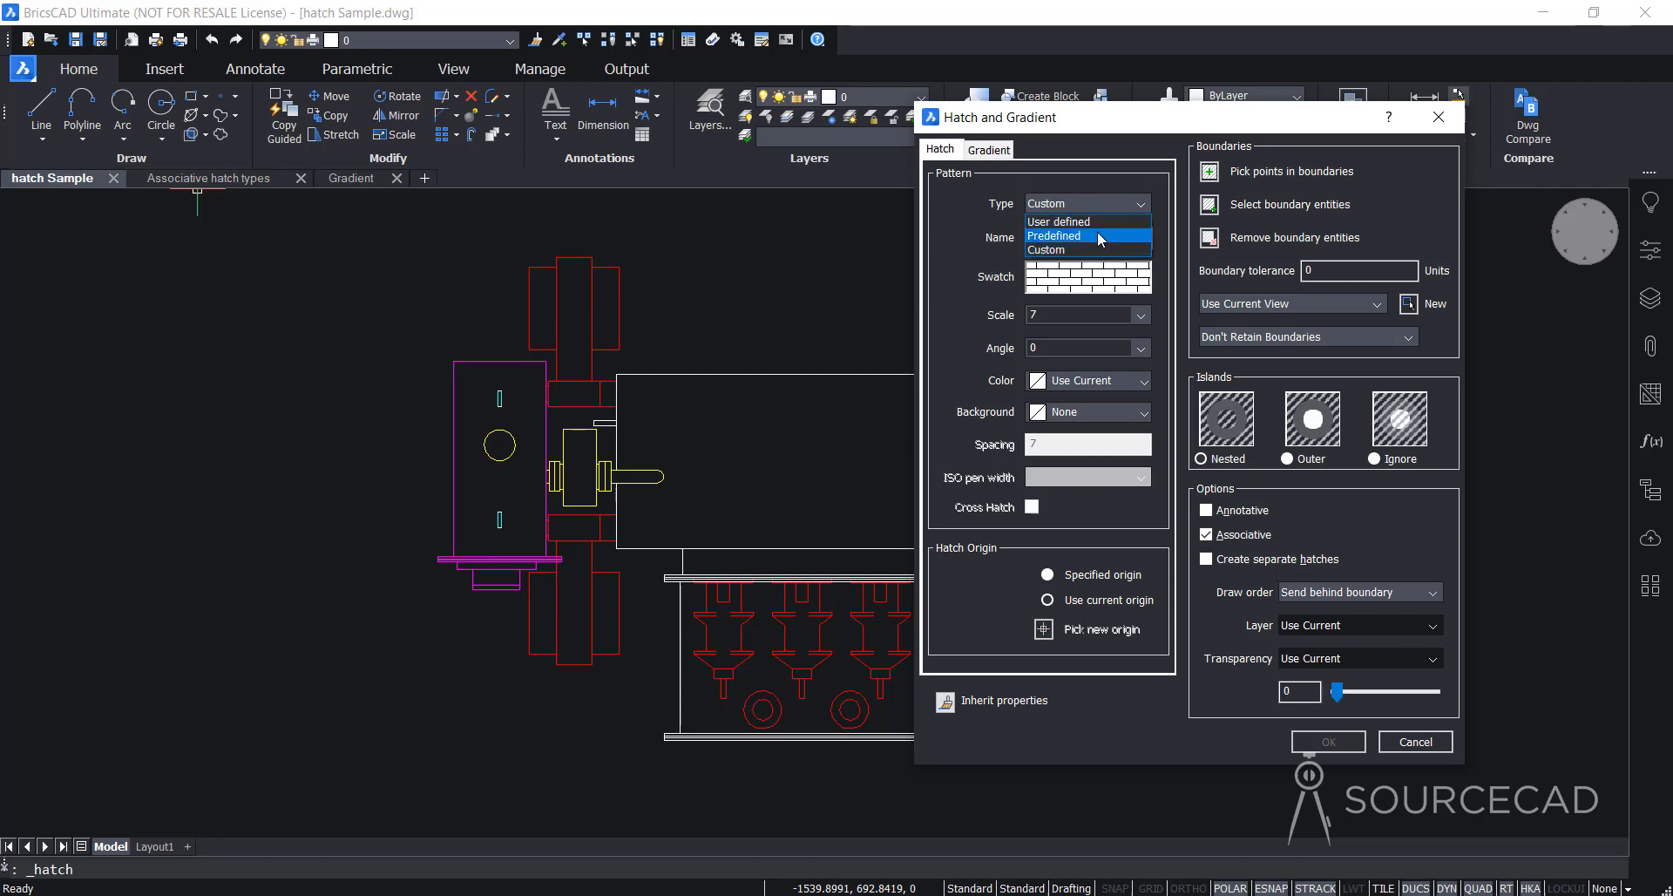
left_click(1101, 236)
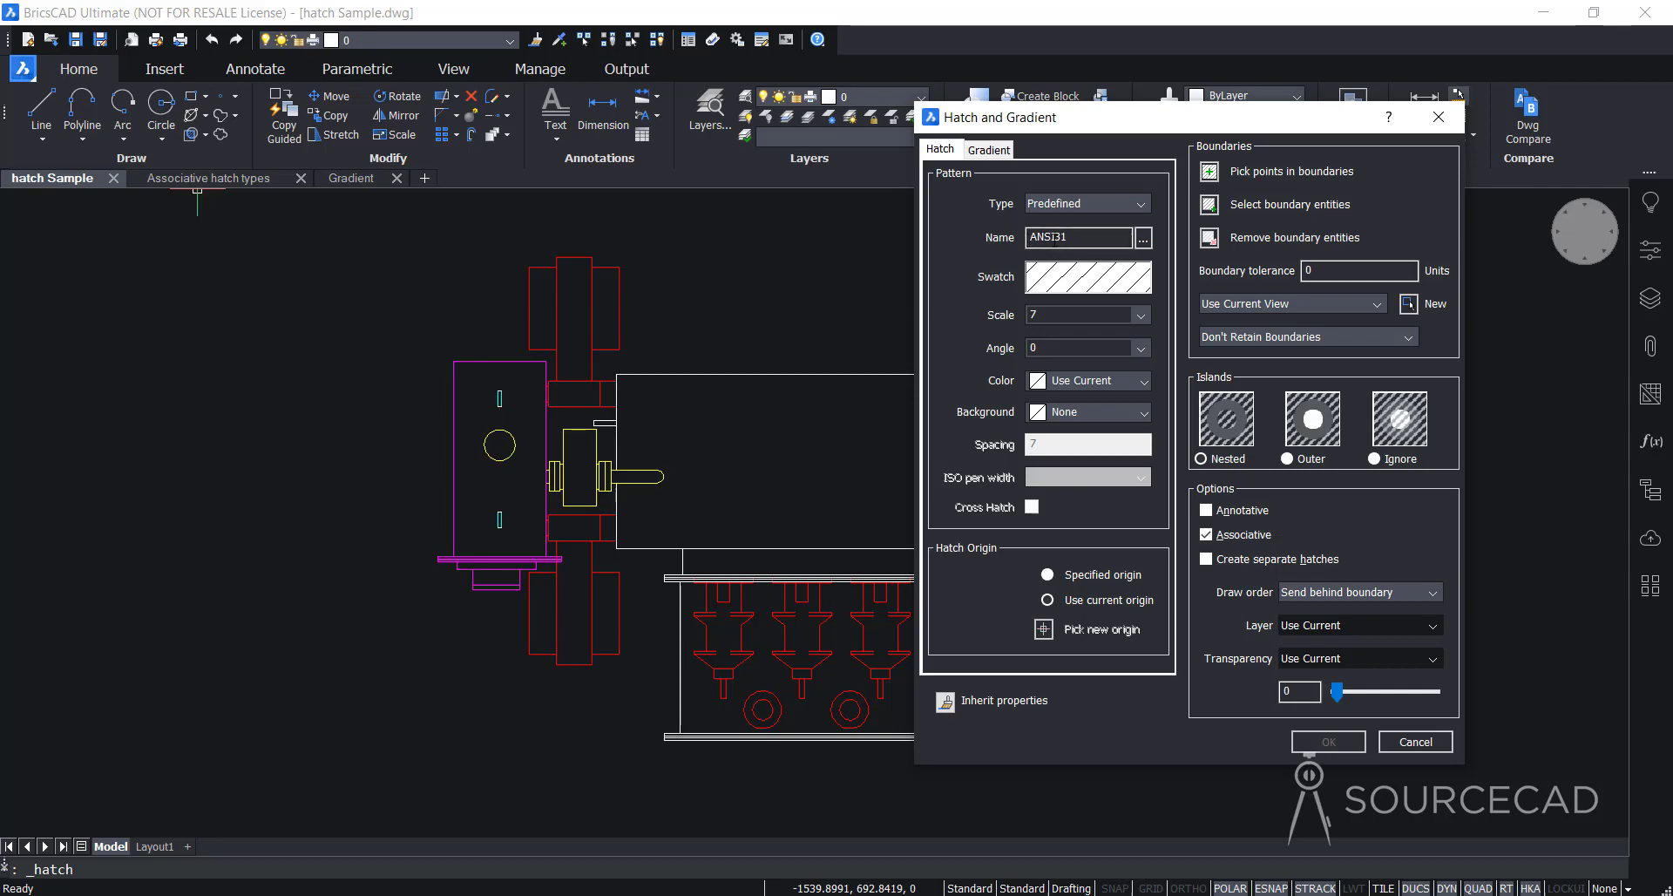
- Browse the available predefined patterns in the Hatch Pattern Palette and close it without changing the pattern
left_click(1144, 241)
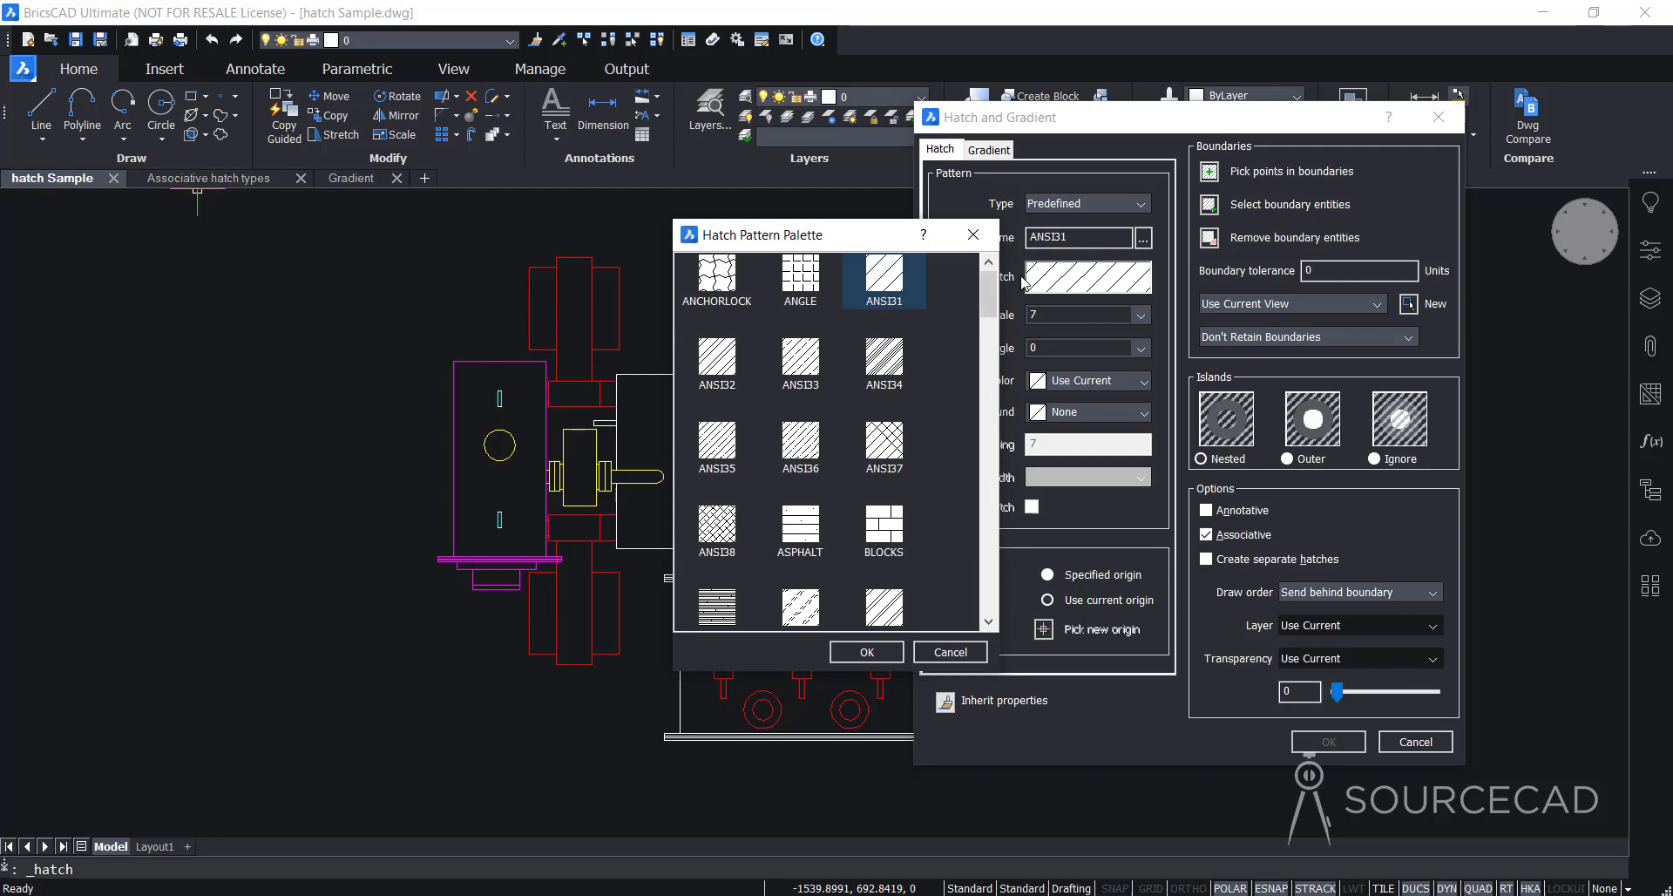
mouse_move(989, 297)
left_mouse_down()
mouse_move(987, 599)
mouse_move(989, 274)
left_mouse_up()
left_click(974, 235)
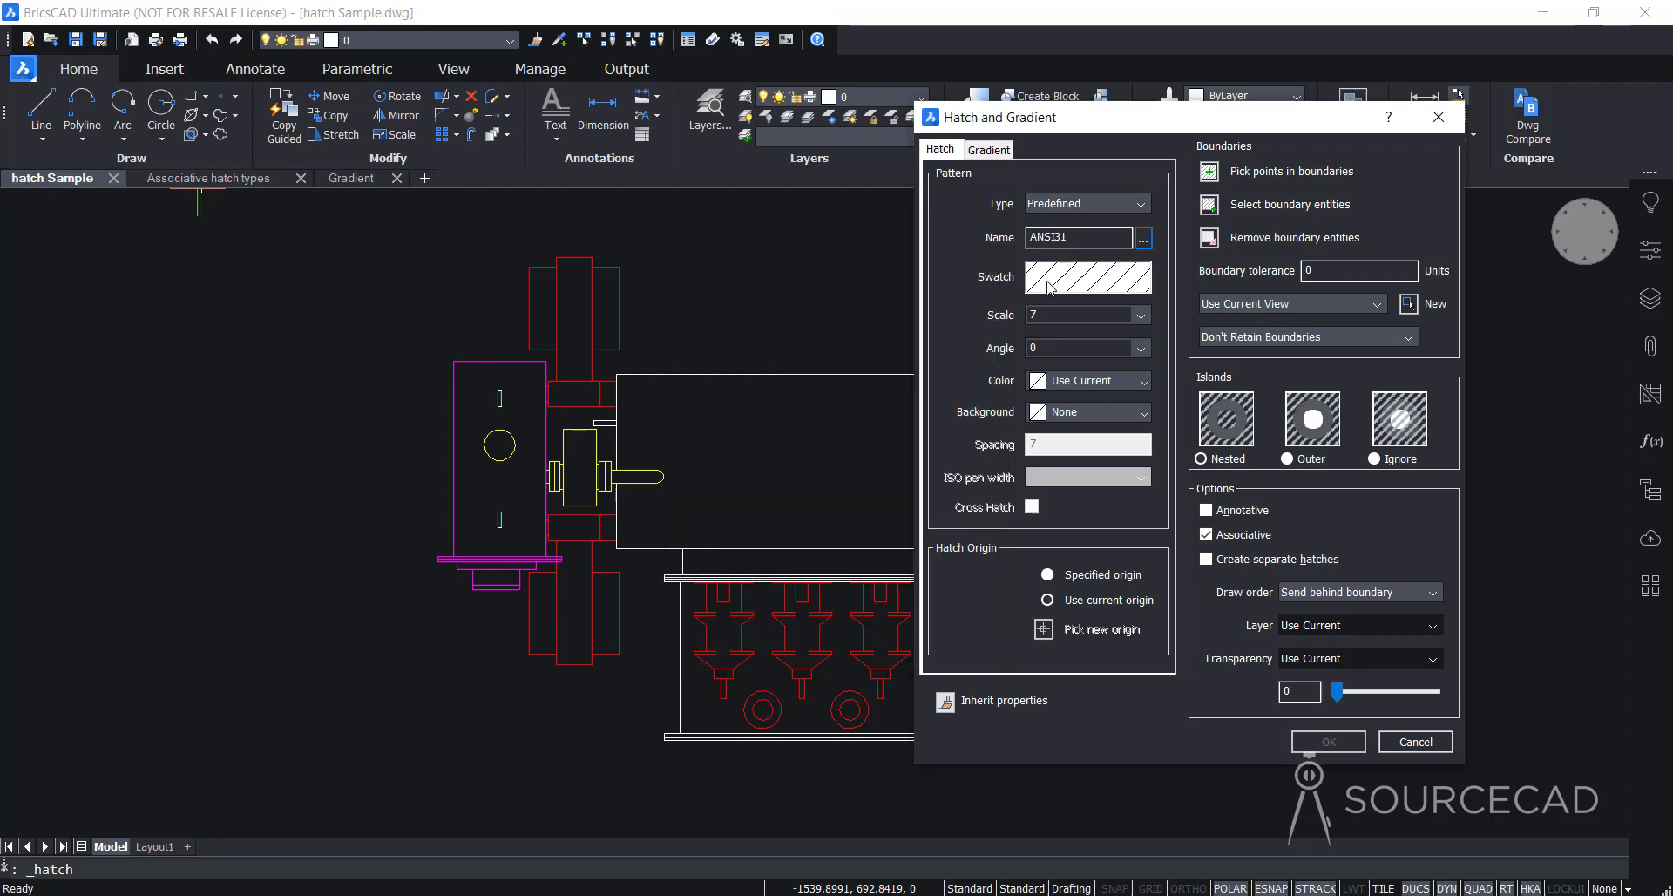
left_click(1087, 285)
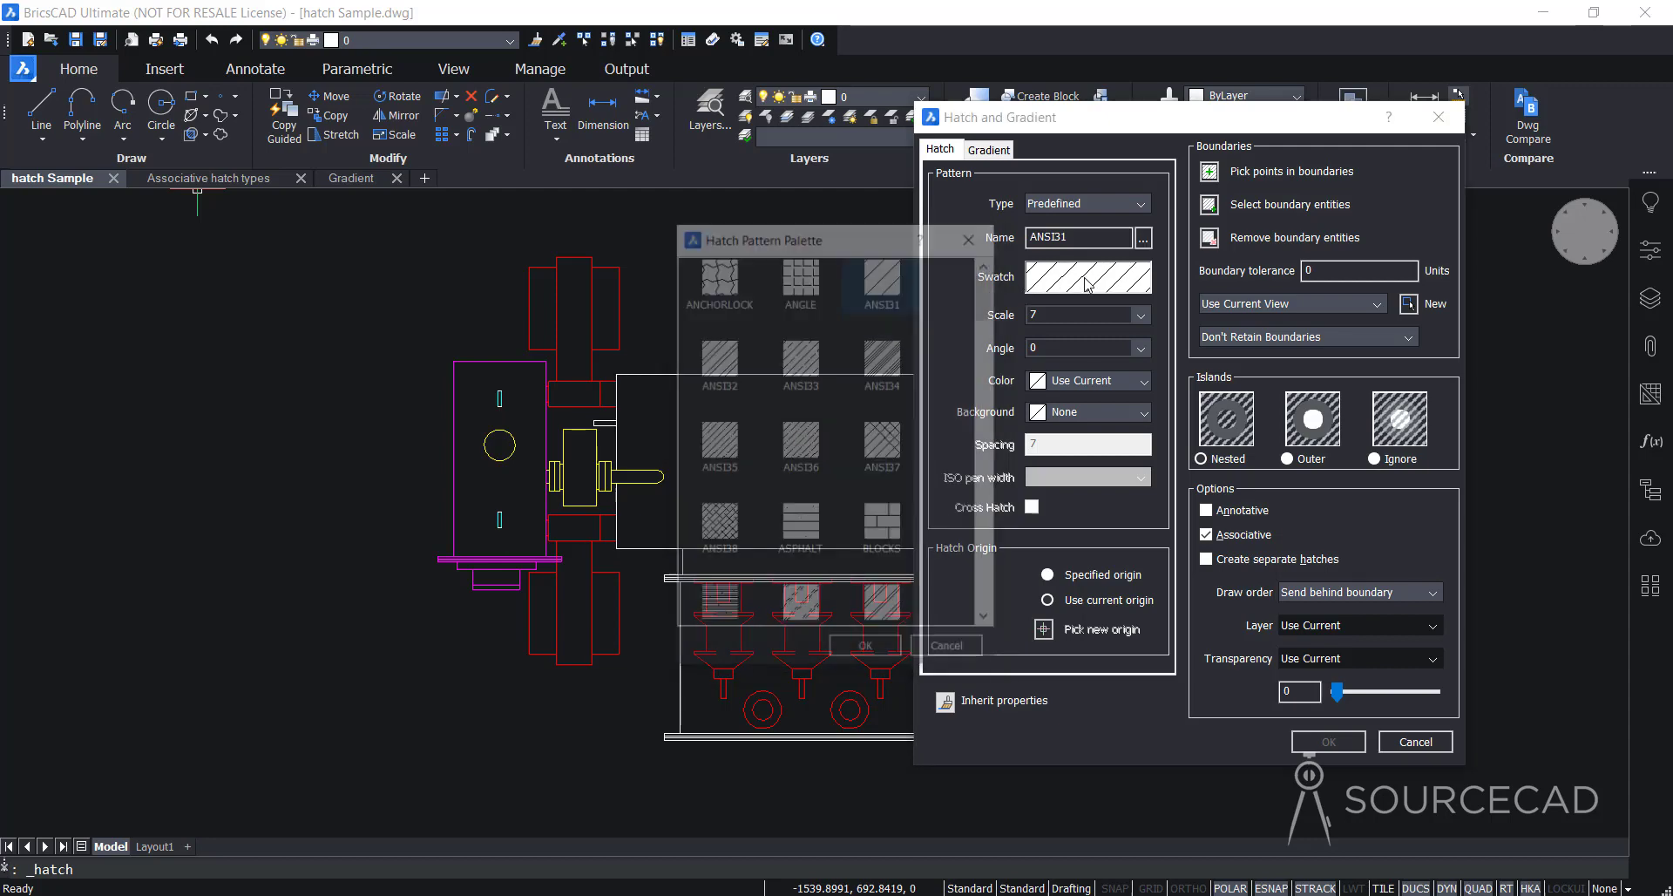
mouse_move(987, 284)
left_mouse_down()
mouse_move(989, 603)
mouse_move(1002, 272)
left_mouse_up()
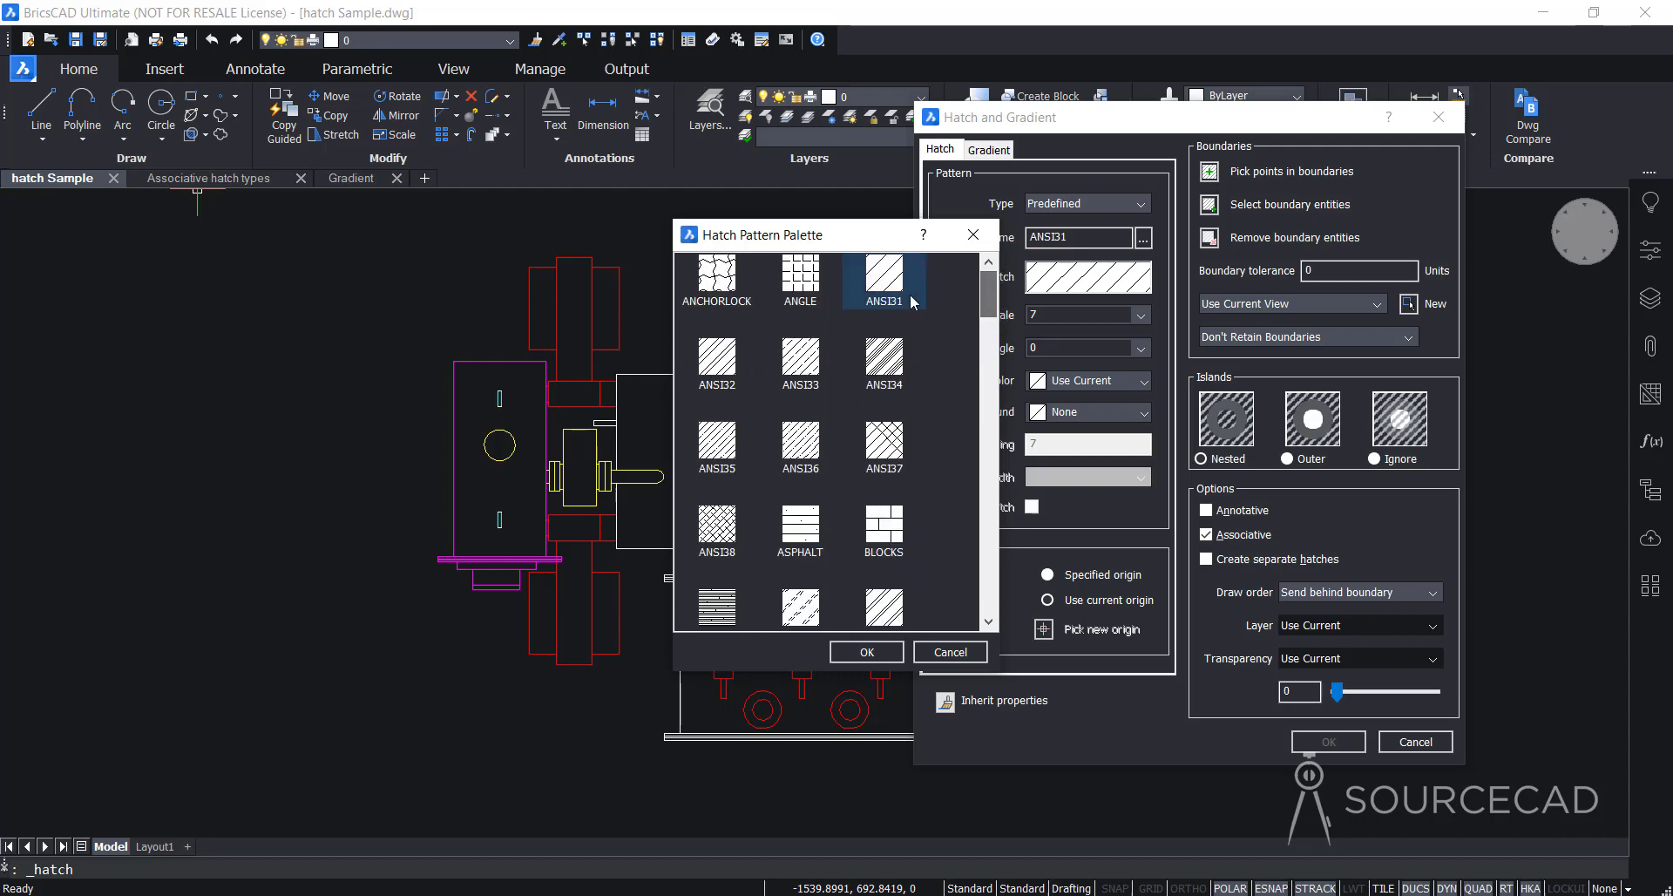
left_click(974, 235)
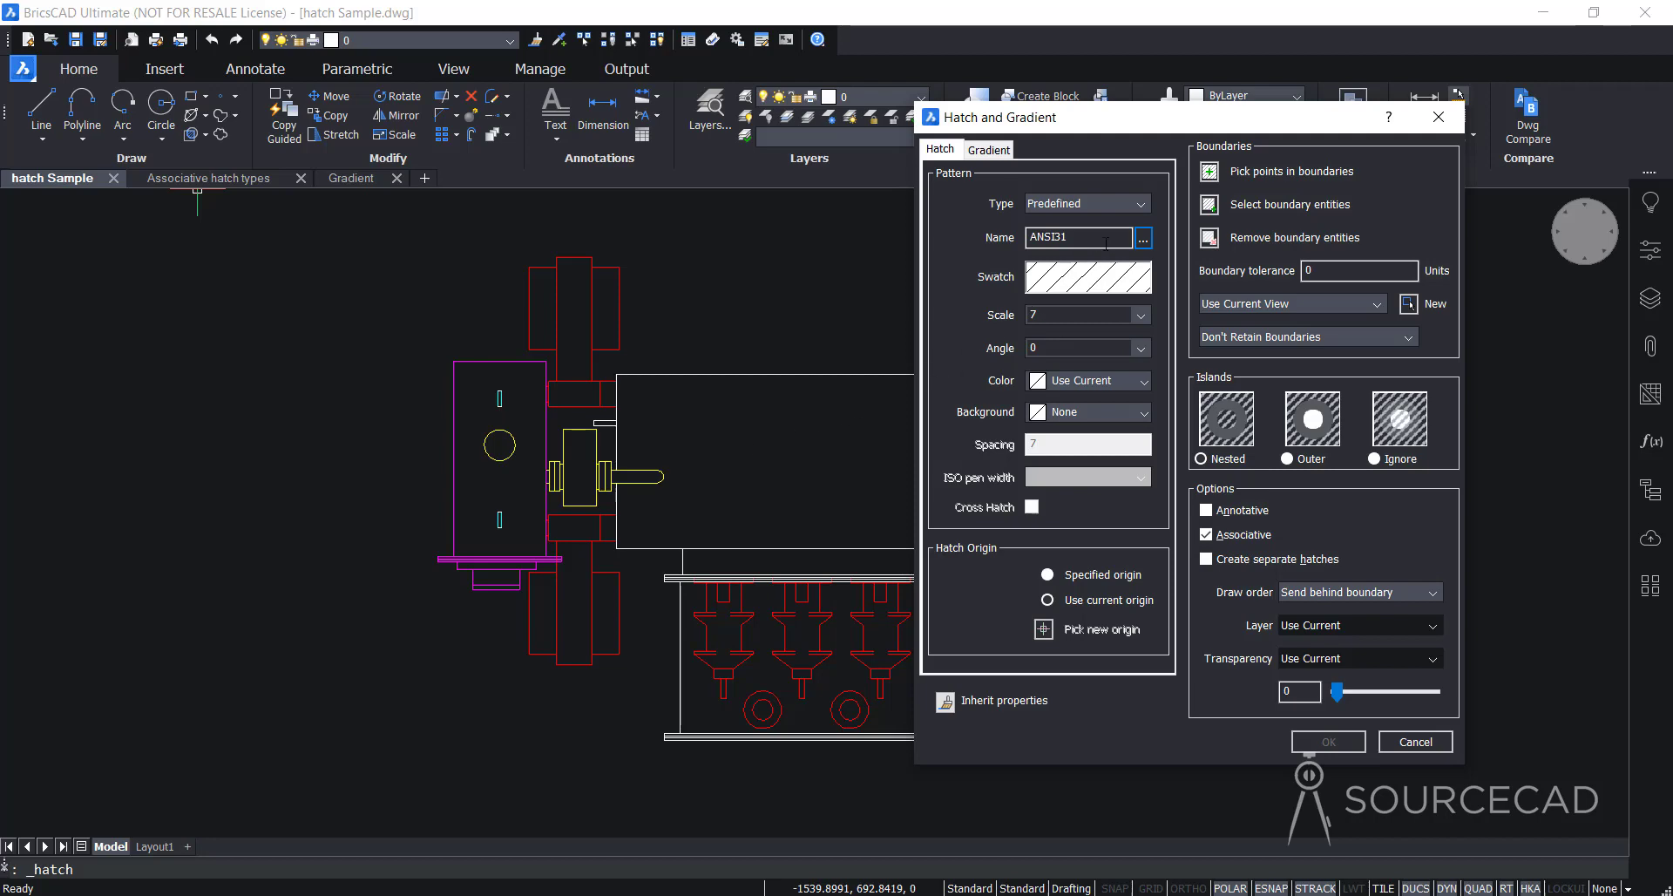
- Pick a point inside the large central white rectangle to define it as the area for the ANSI31 hatch
left_click(1211, 174)
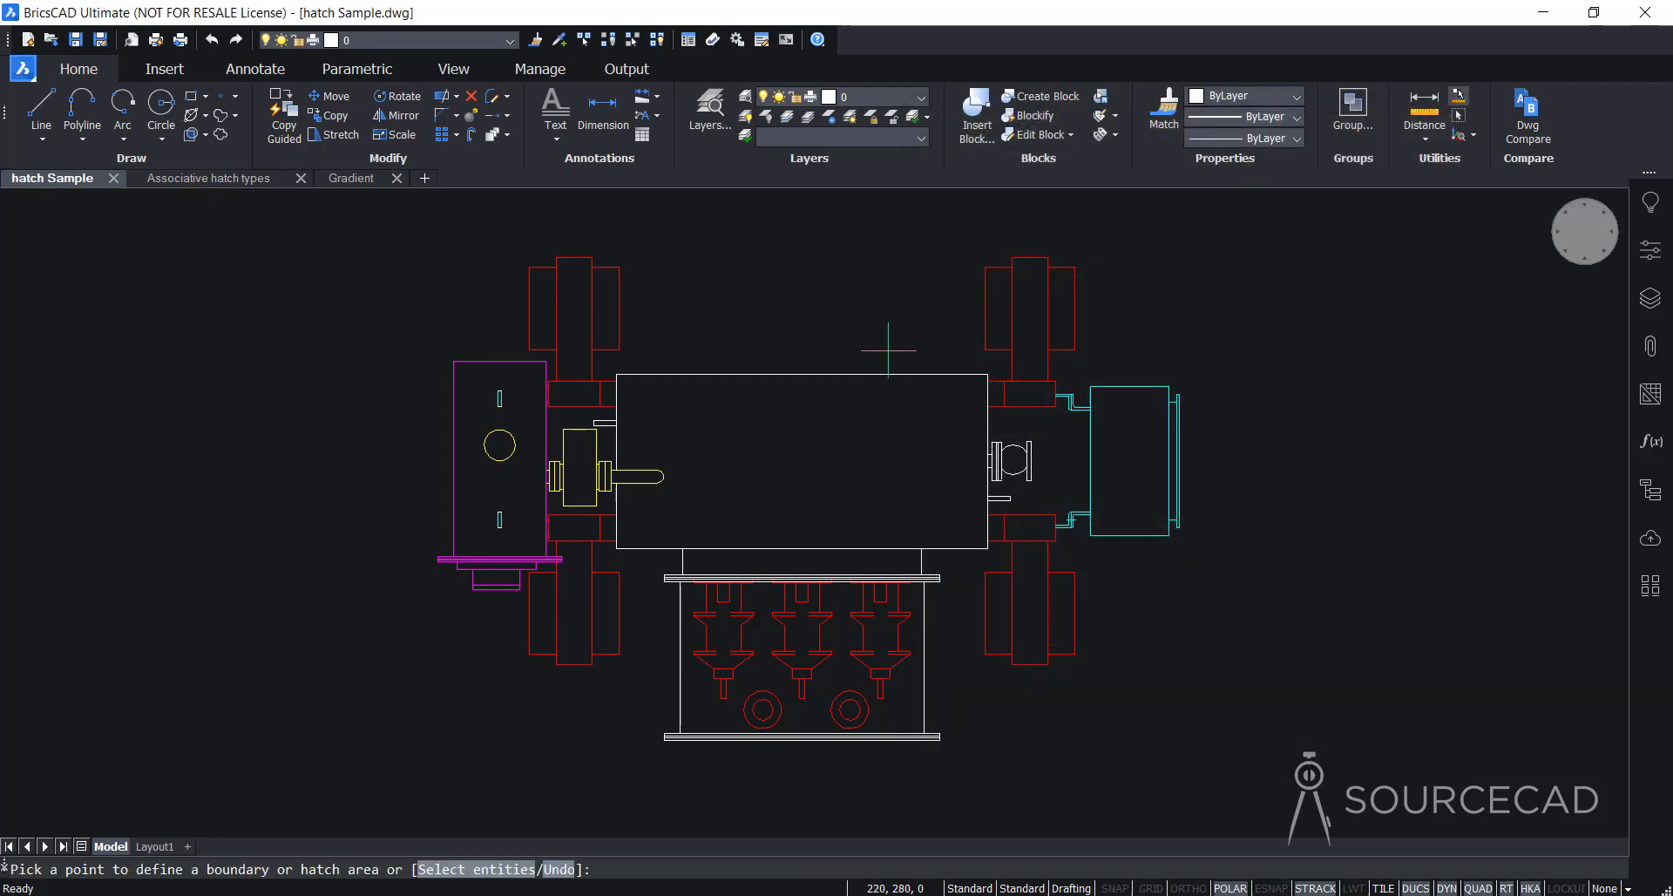
left_click(773, 436)
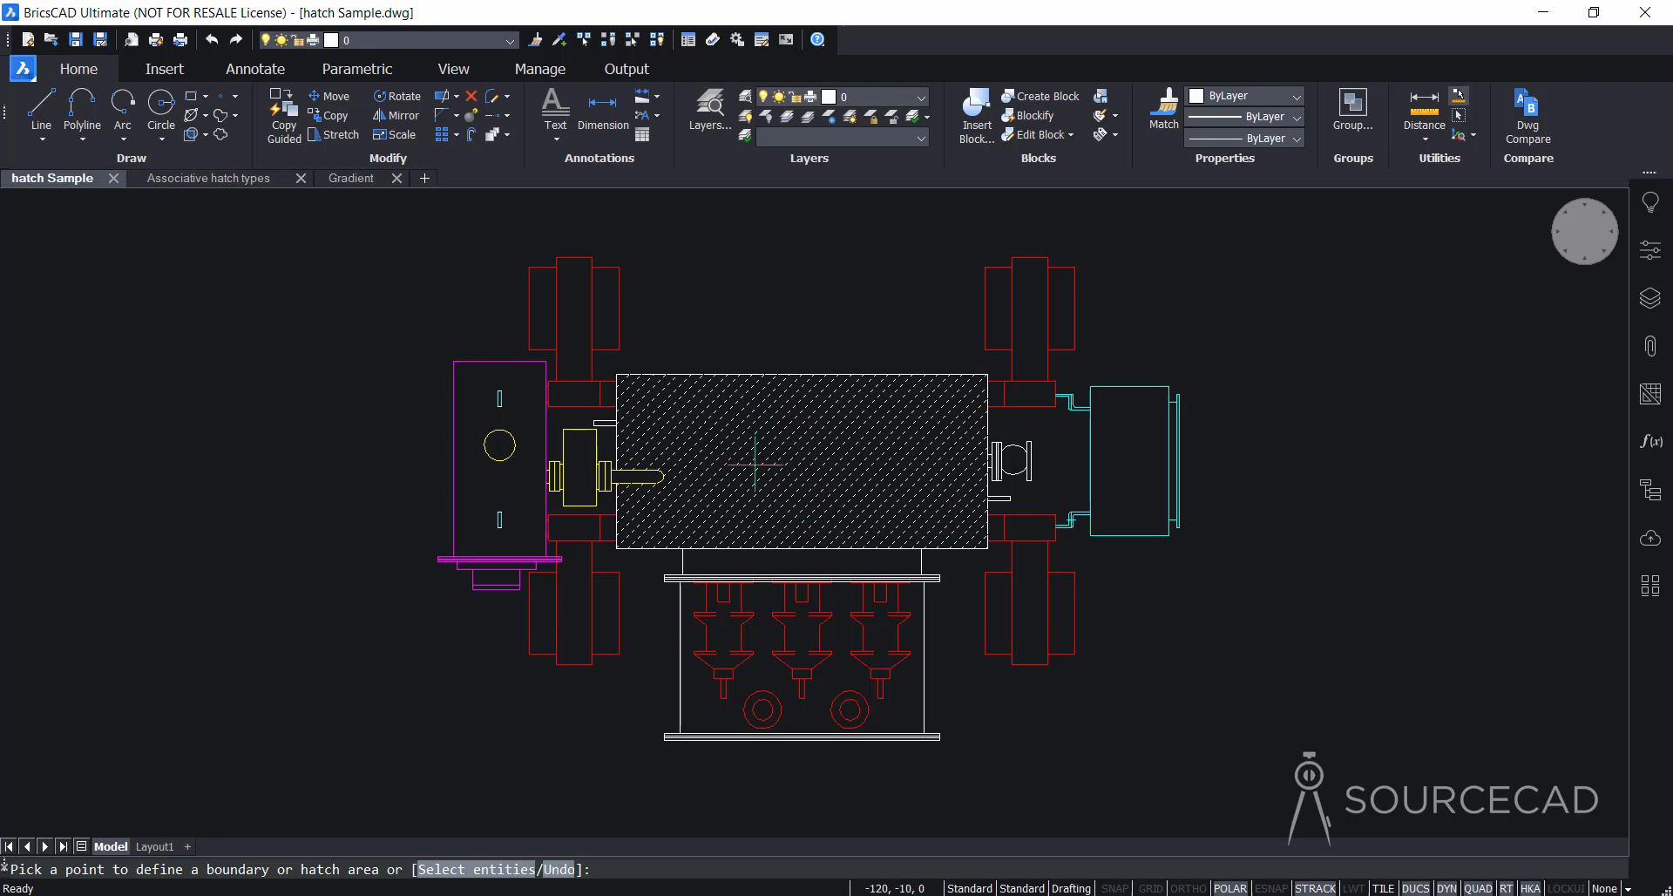
key("Return")
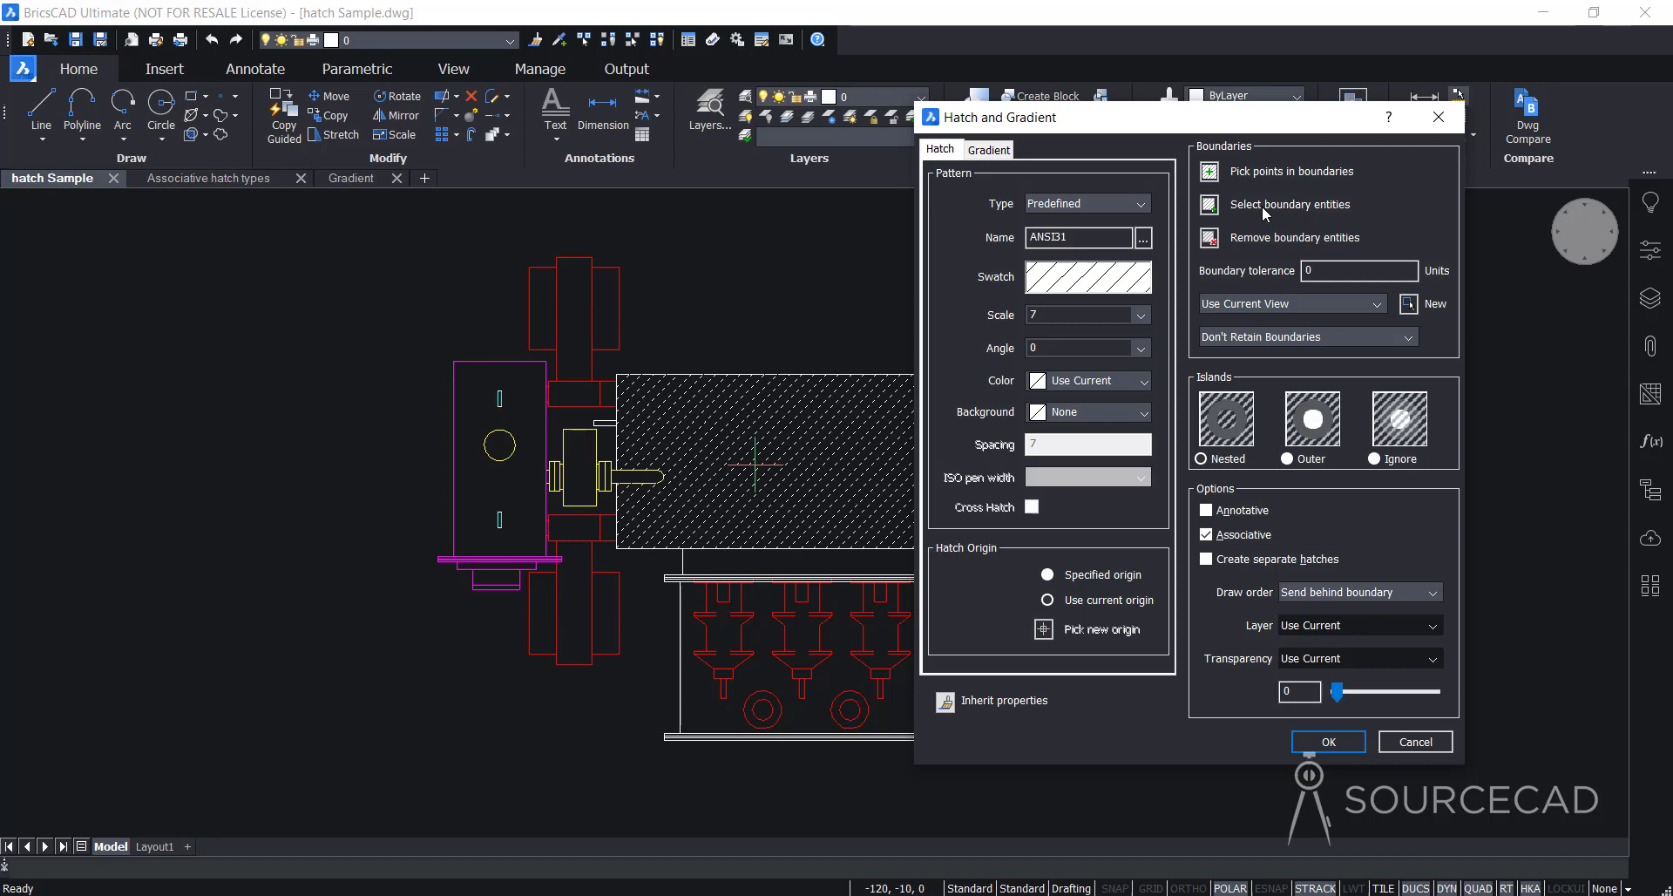
- Add the magenta rectangle beside the central body to the hatch by selecting it as a boundary entity
left_click(1211, 209)
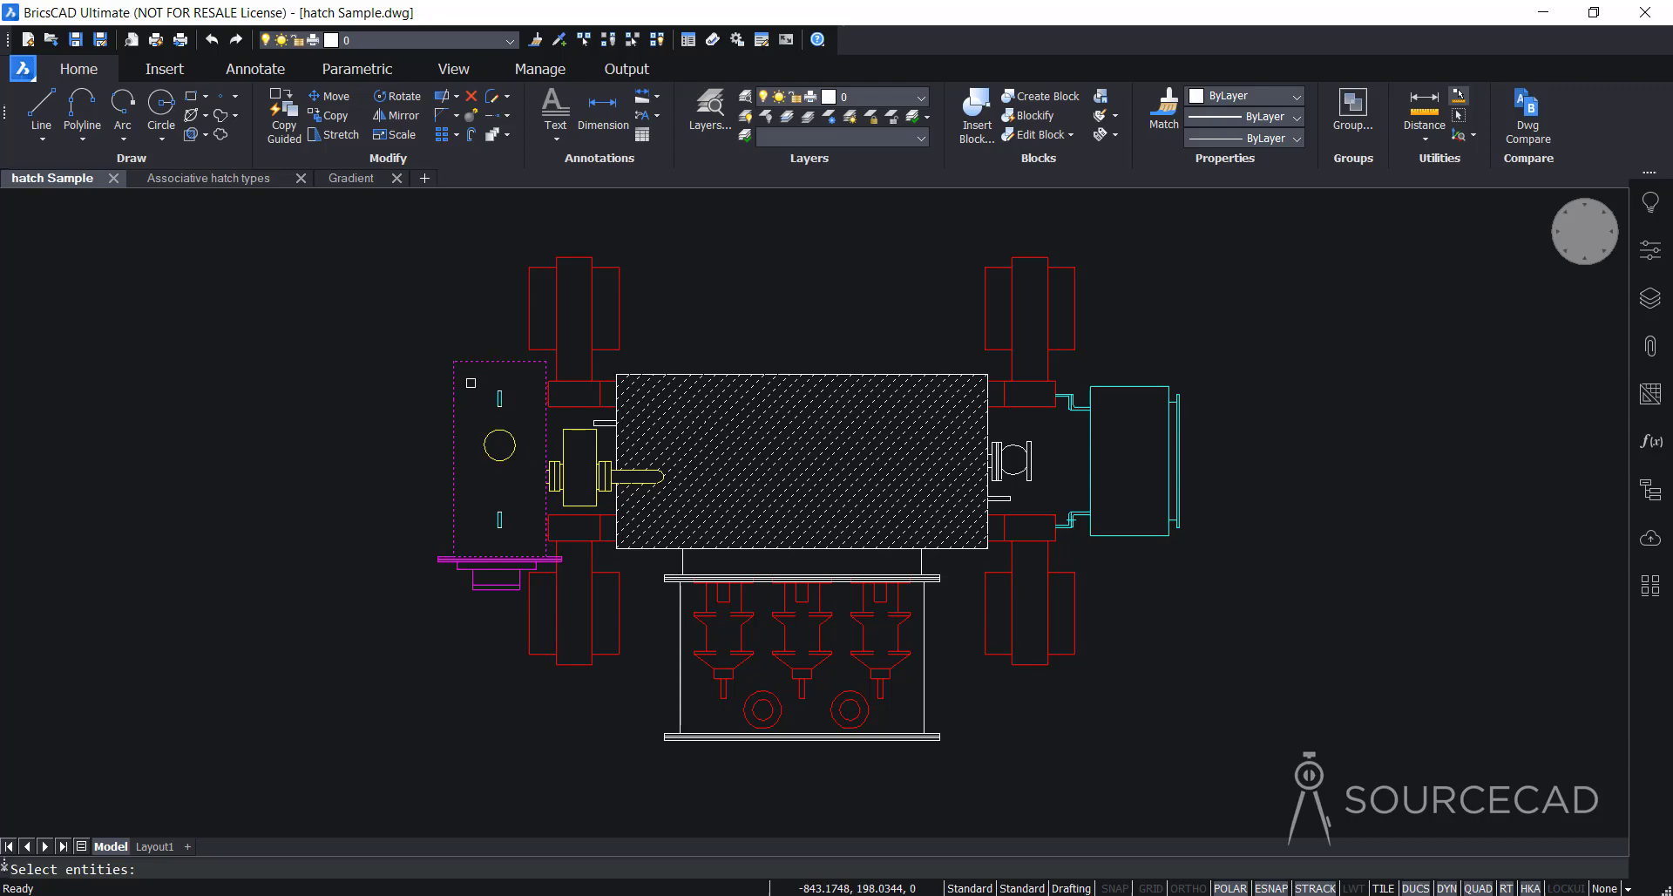
left_click(545, 431)
key("Return")
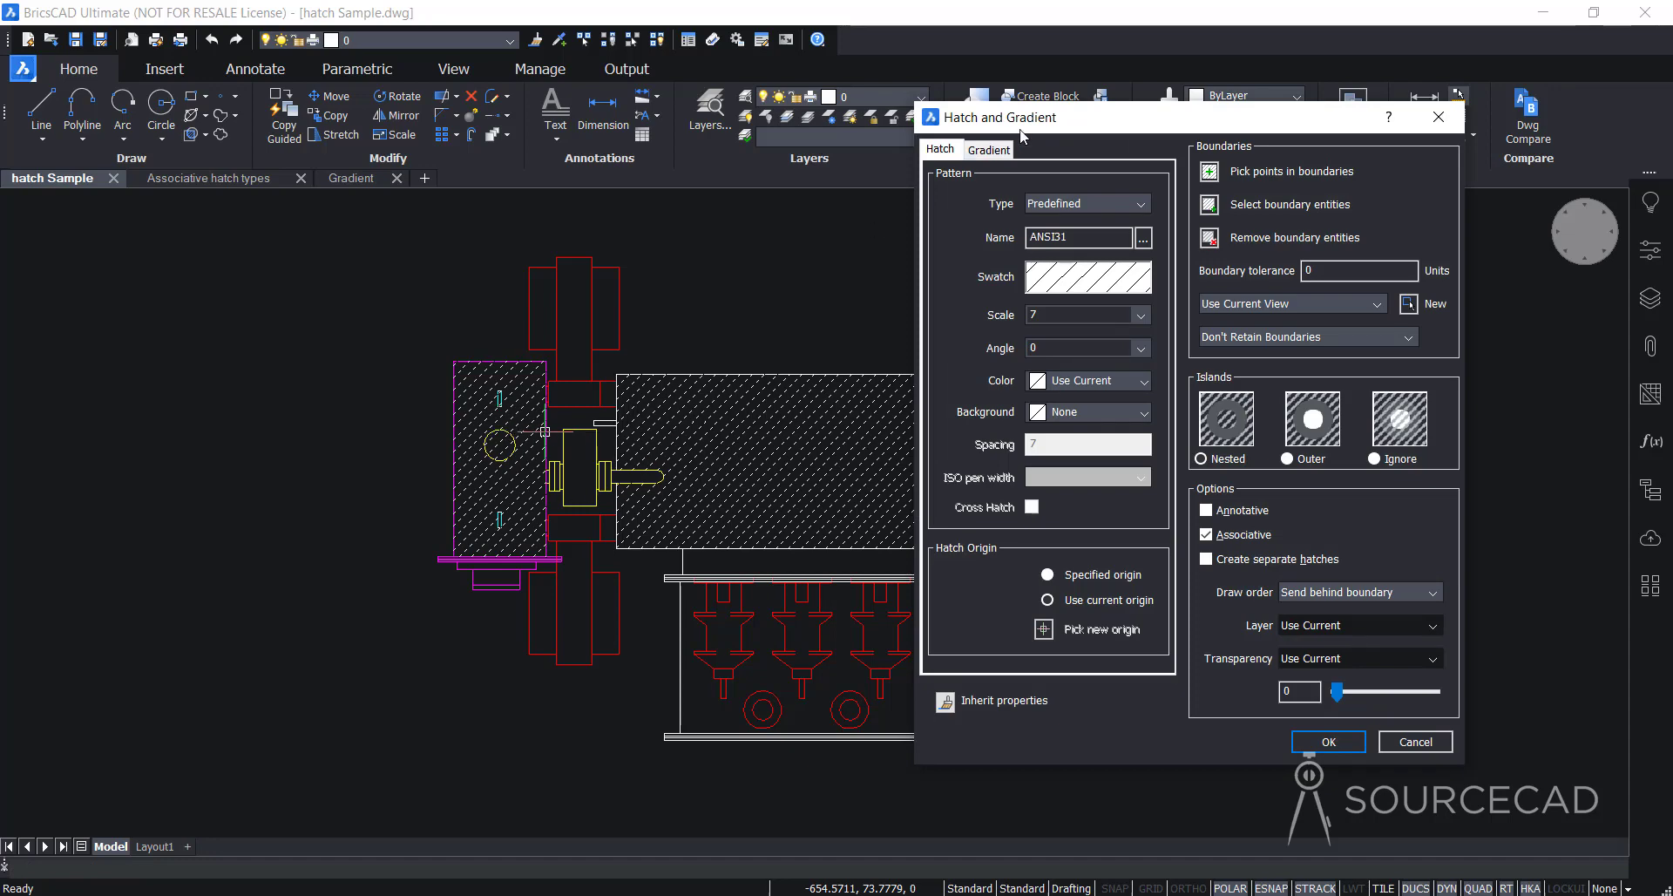
- Move the Hatch and Gradient dialog clear of the drawing and remove the magenta rectangle from the hatch boundaries
left_click_drag(1029, 122, 1164, 136)
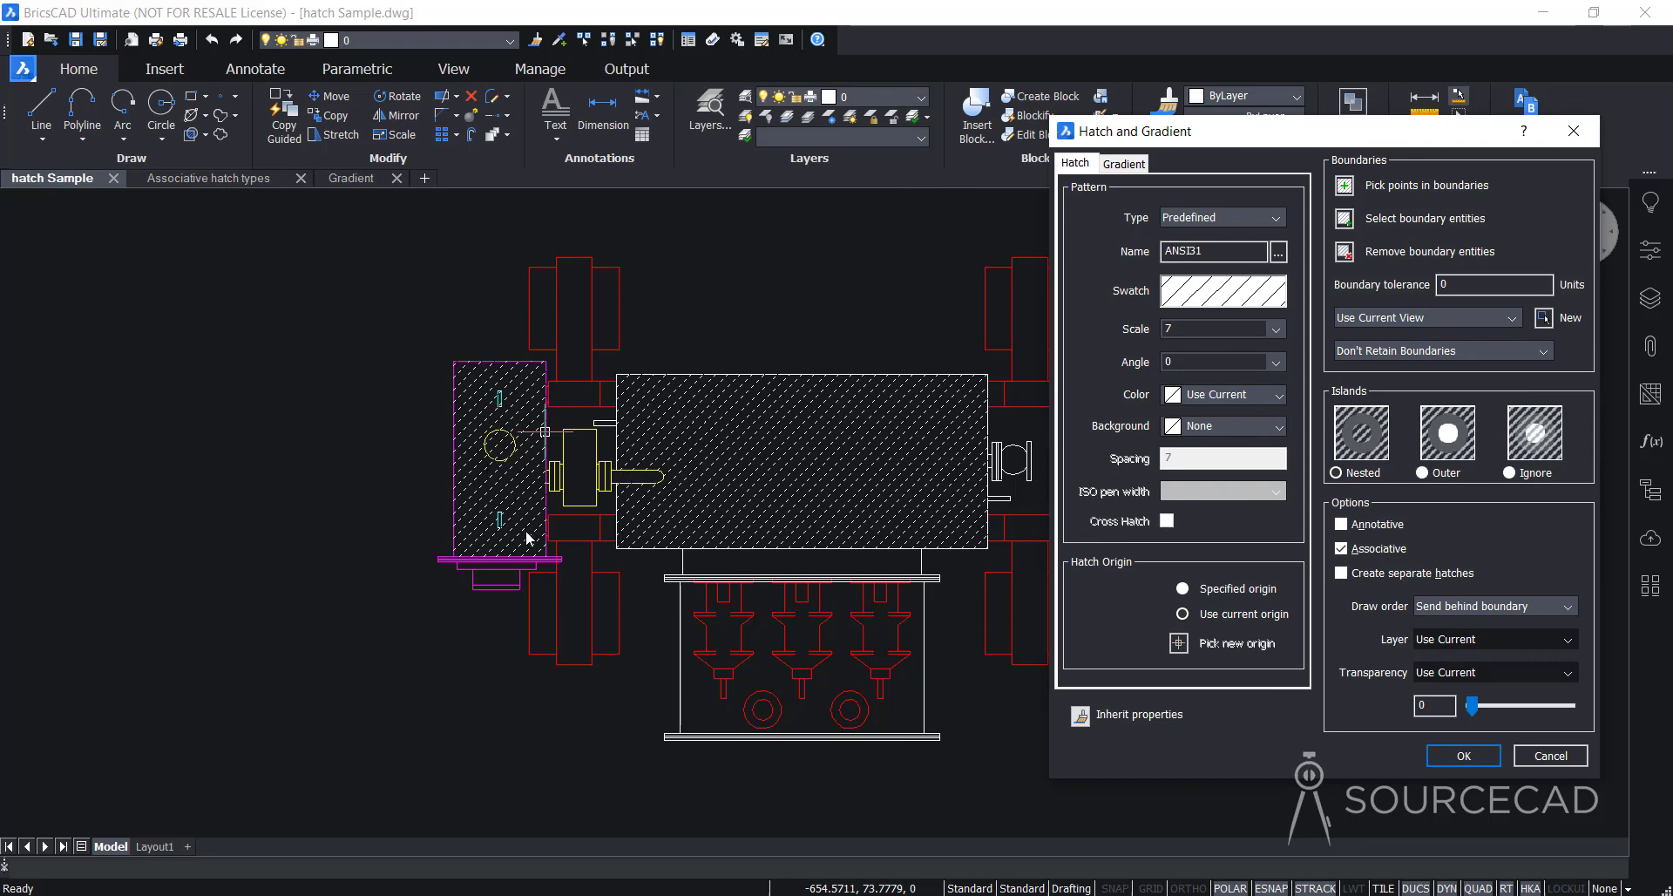
left_click(1345, 254)
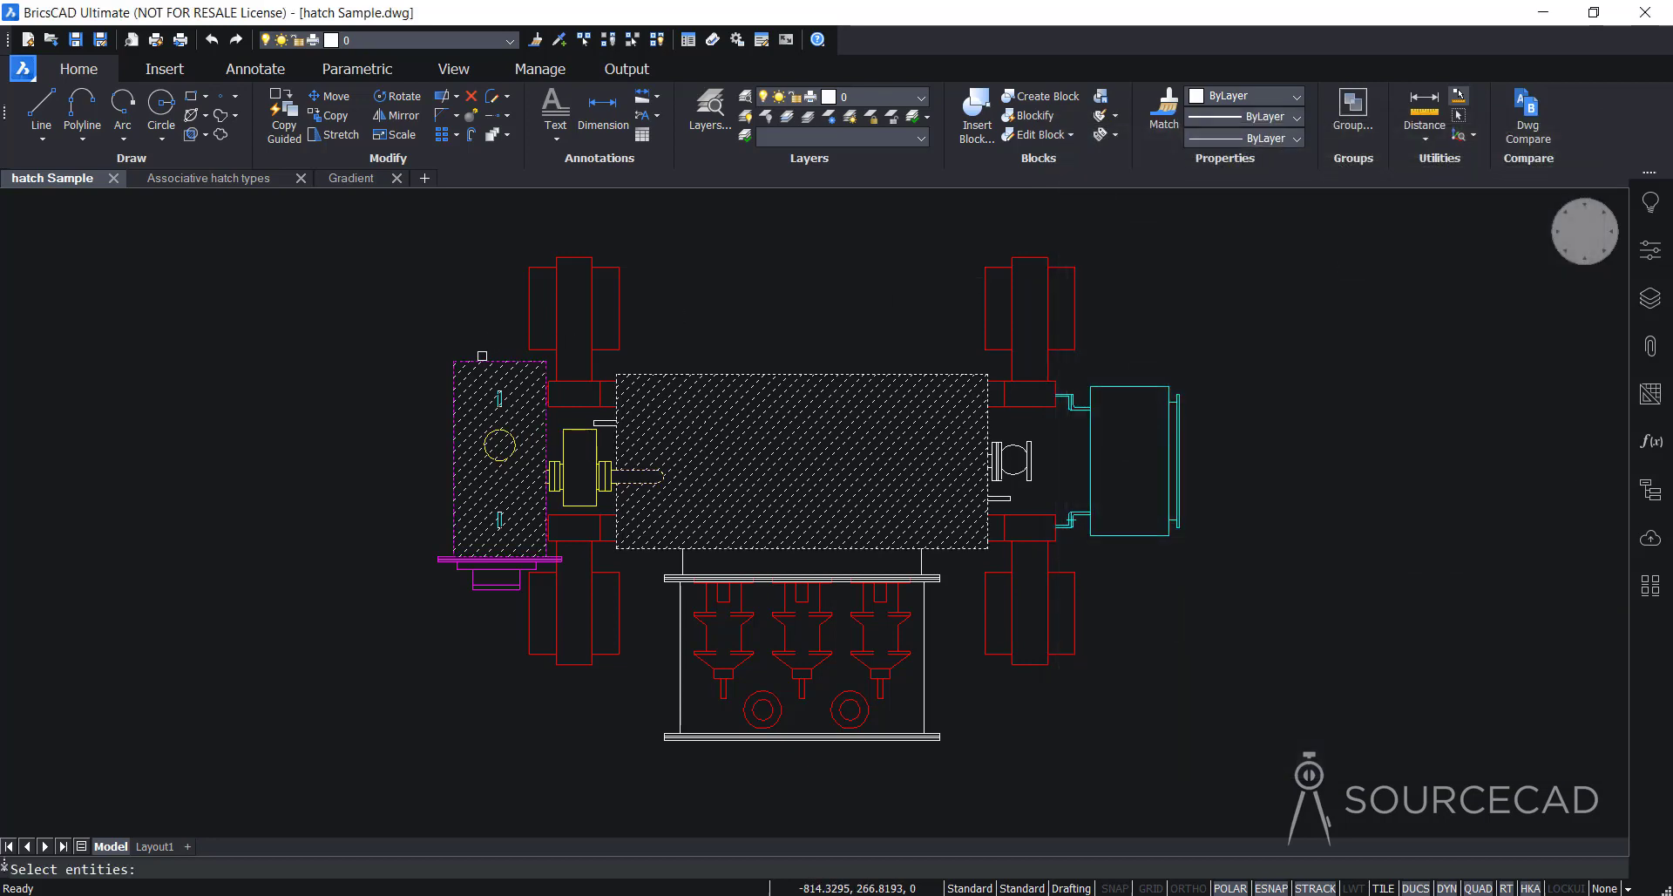
left_click(482, 359)
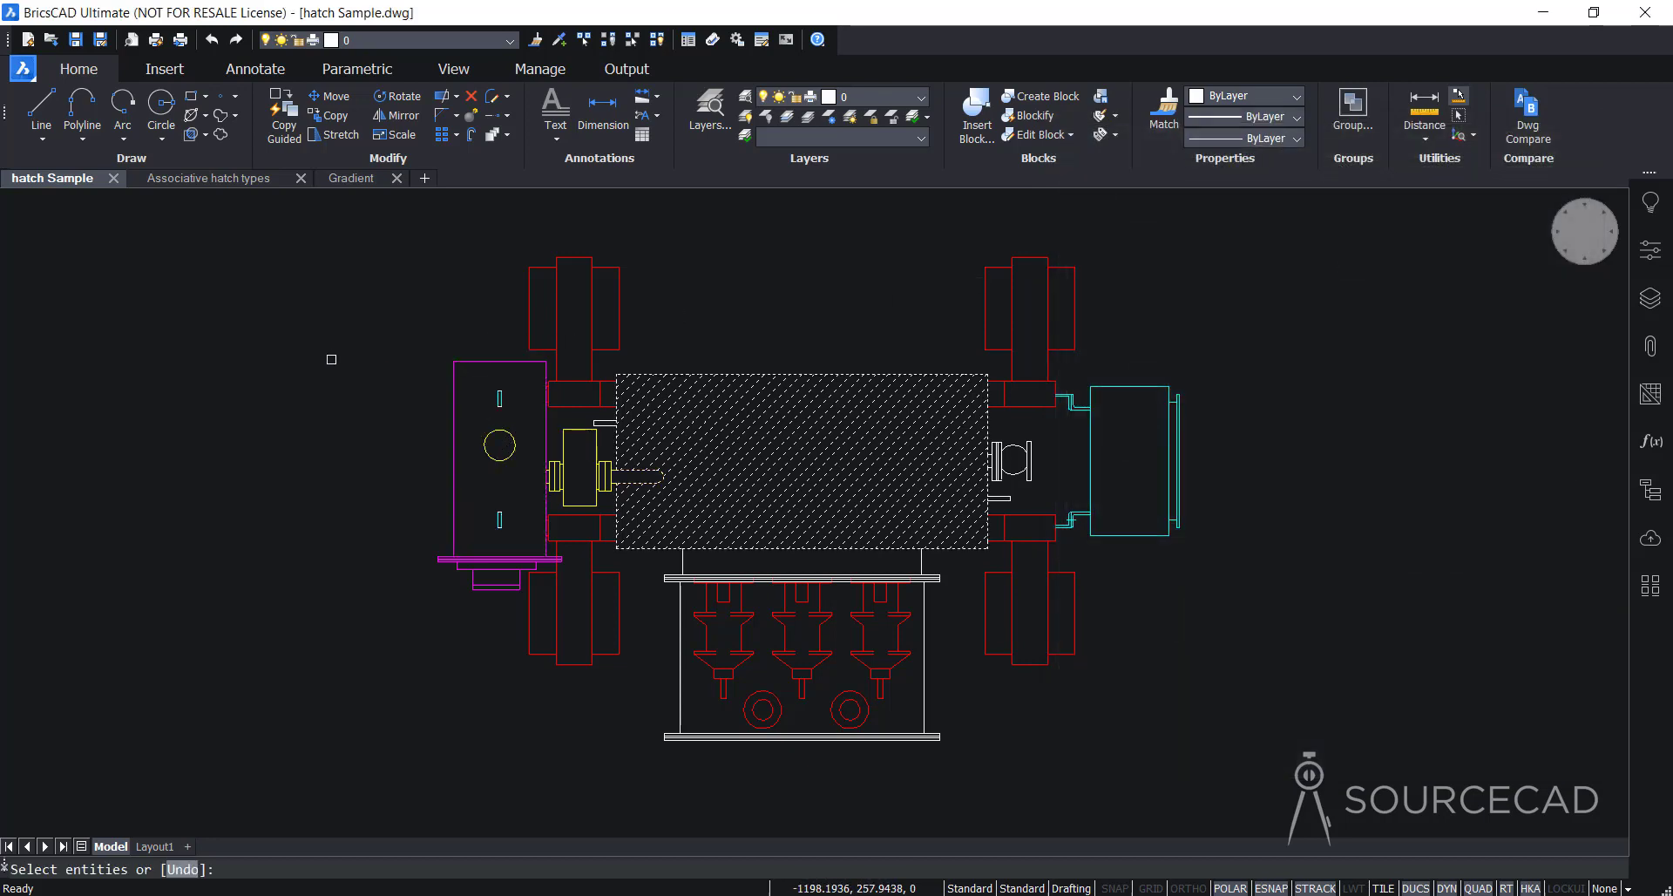
key("Return")
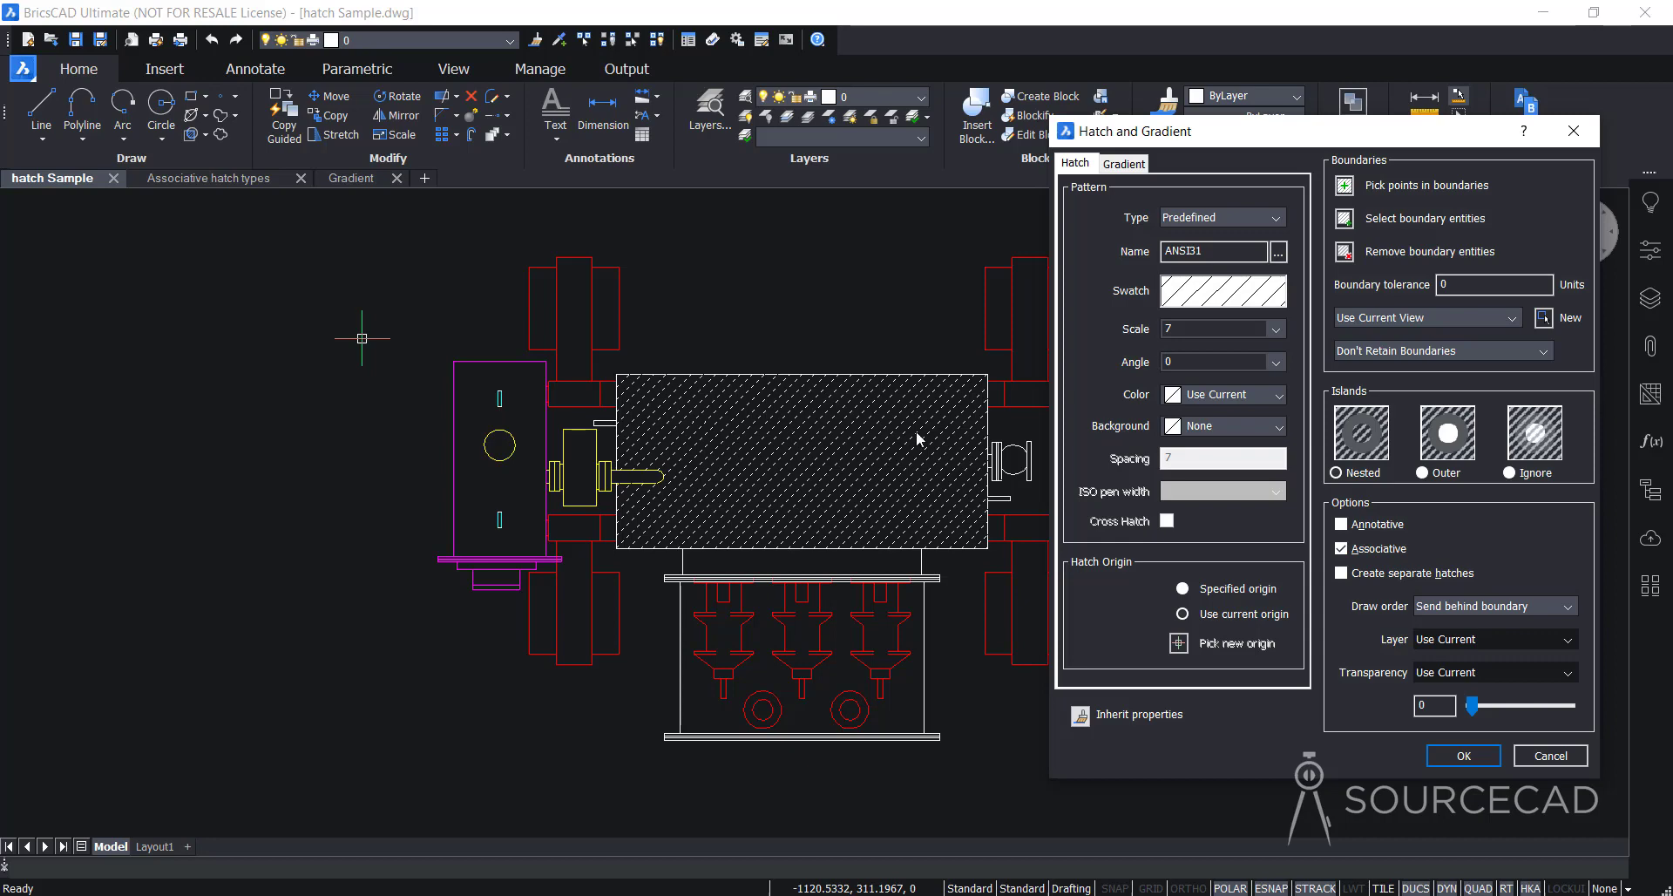
- Set the hatch pattern scale to 10
double_click(1176, 329)
type("10")
key("Tab")
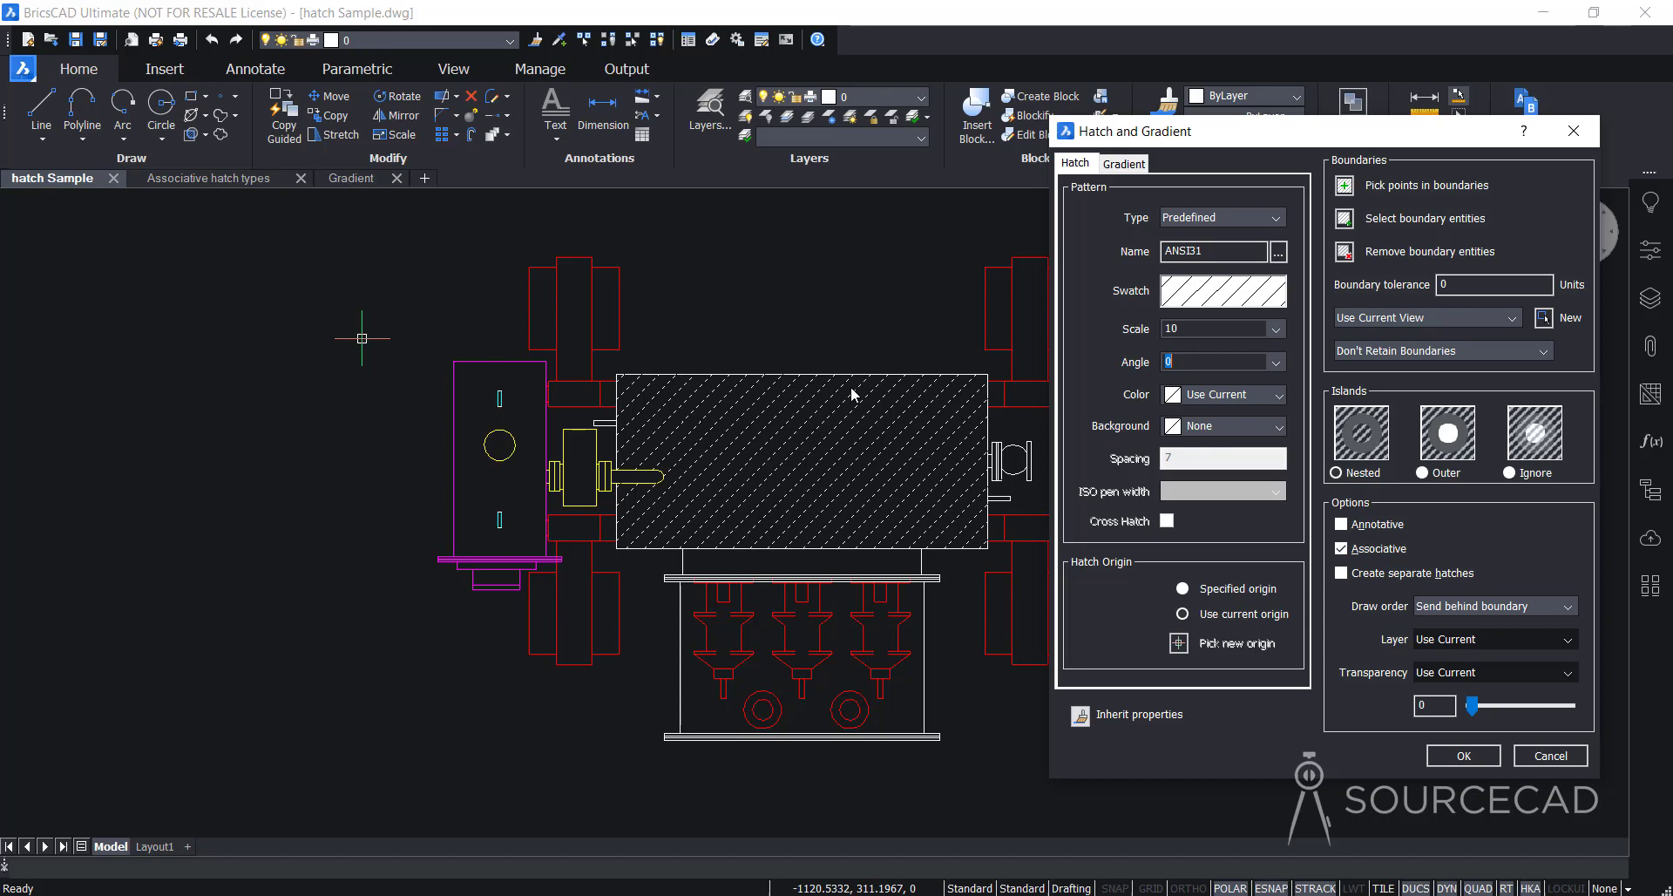
- Try a hatch angle of 45 and set the angle back to 0
type("45")
key("Tab")
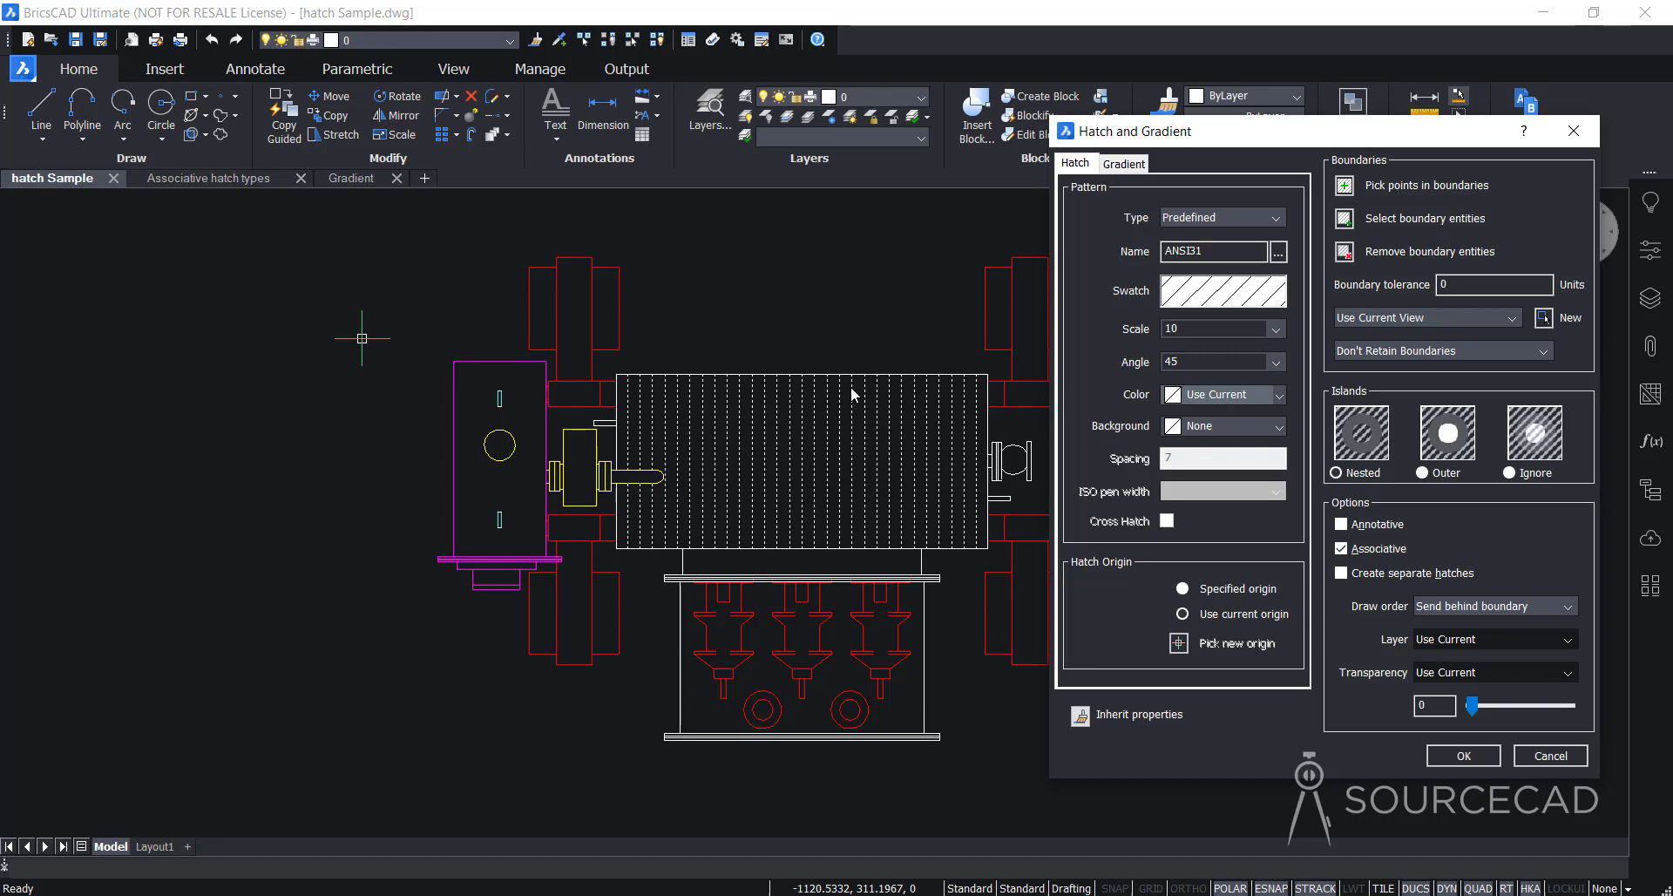
double_click(1197, 359)
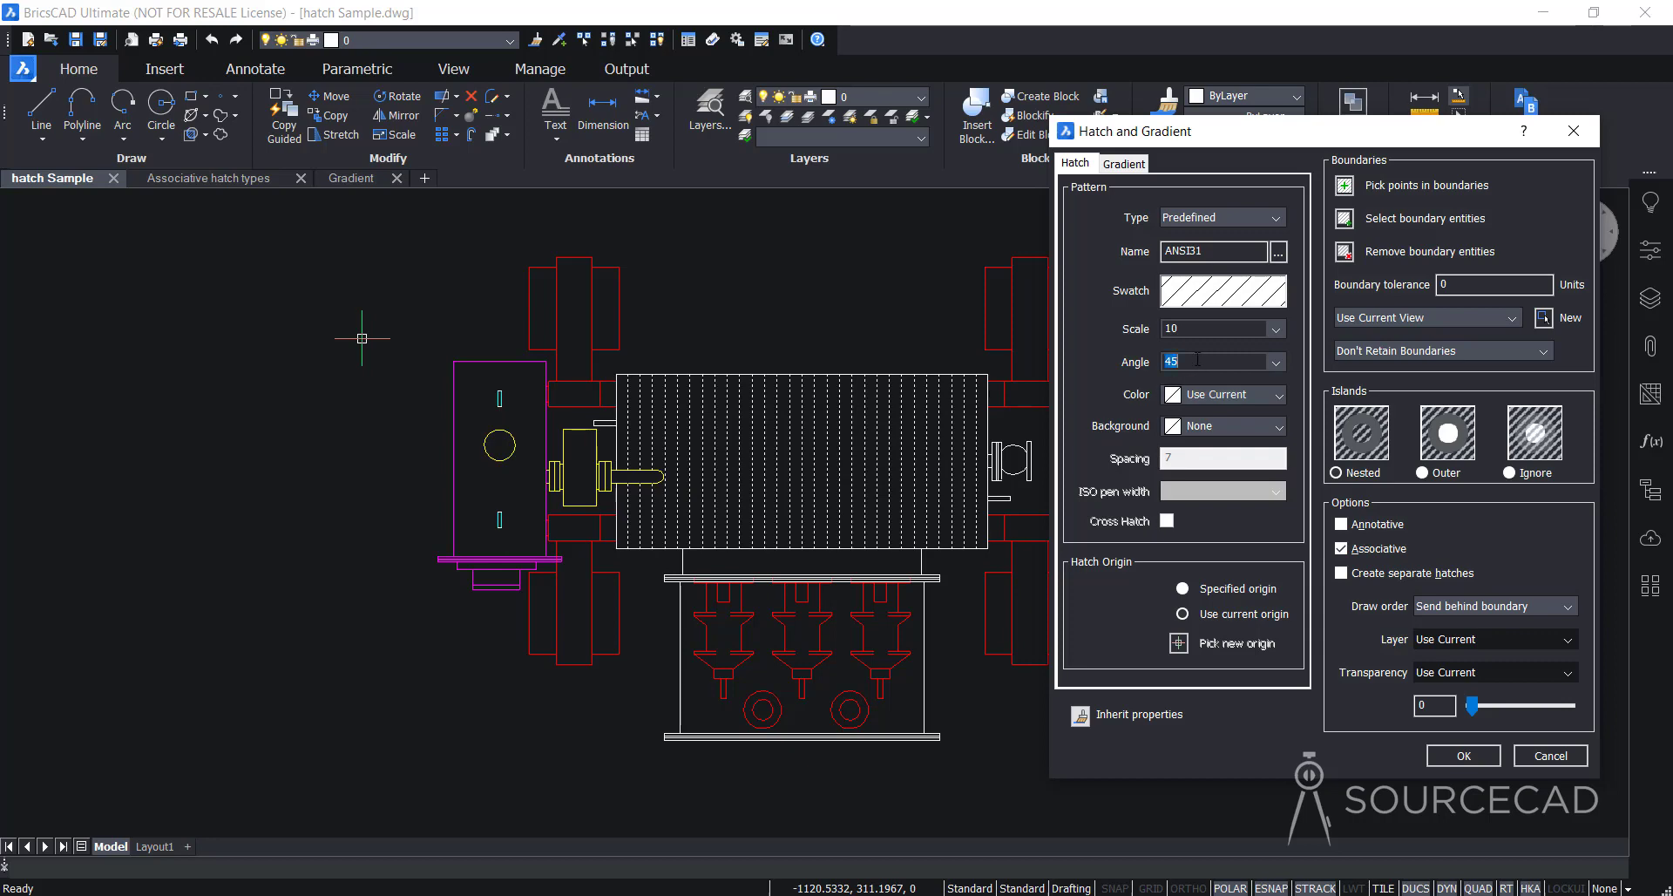
type("0")
key("Tab")
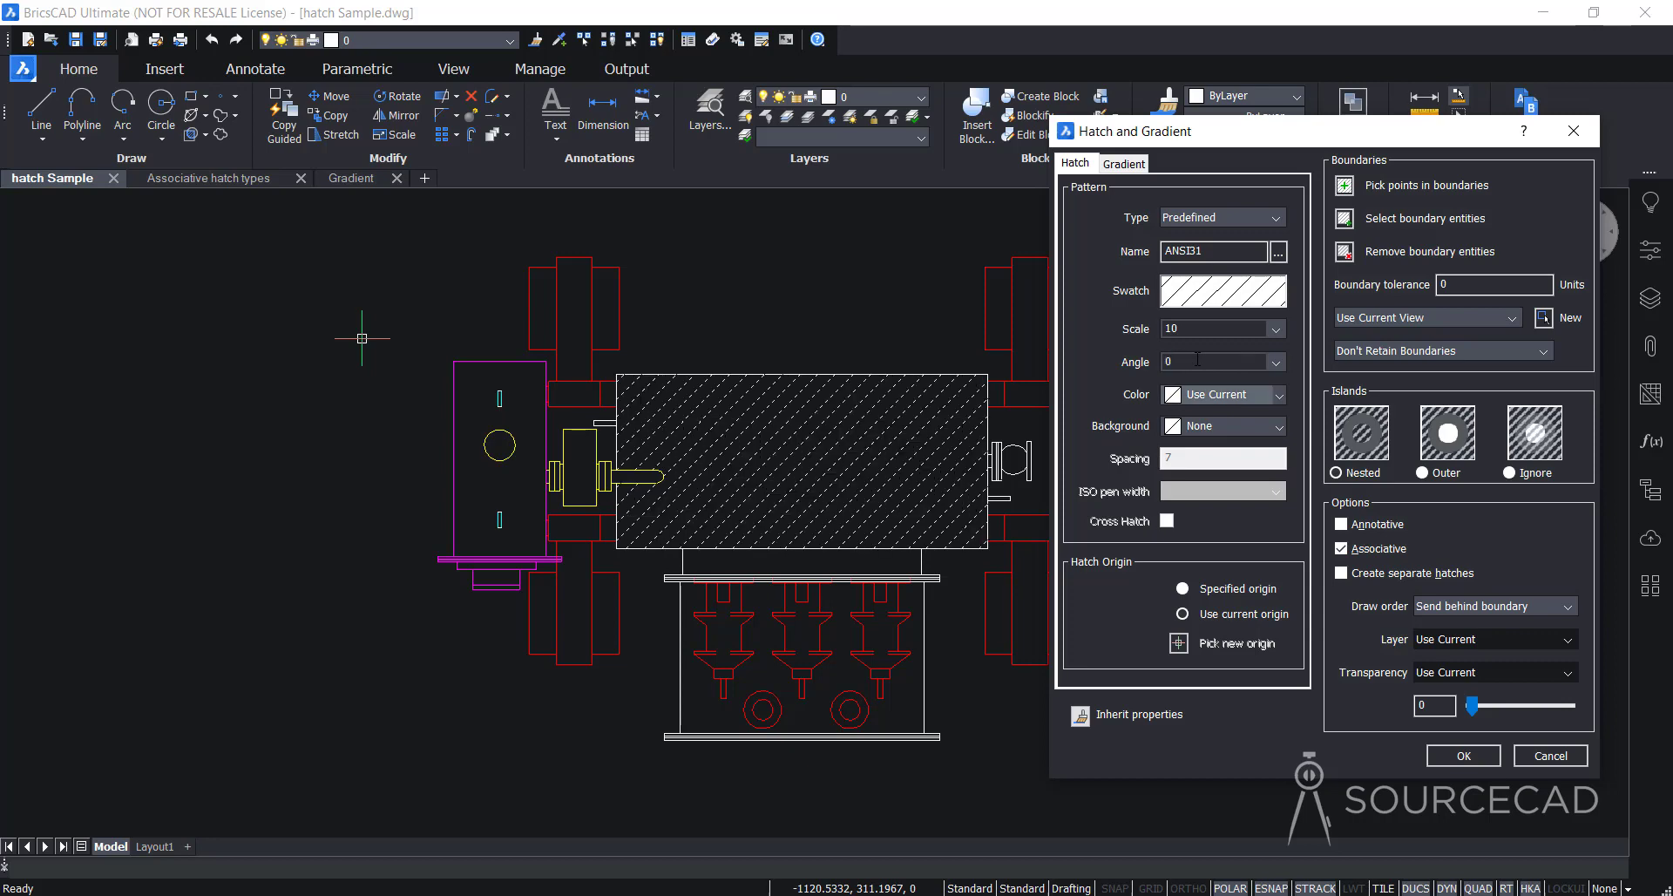
- Set the hatch color to Yellow
left_click(1239, 396)
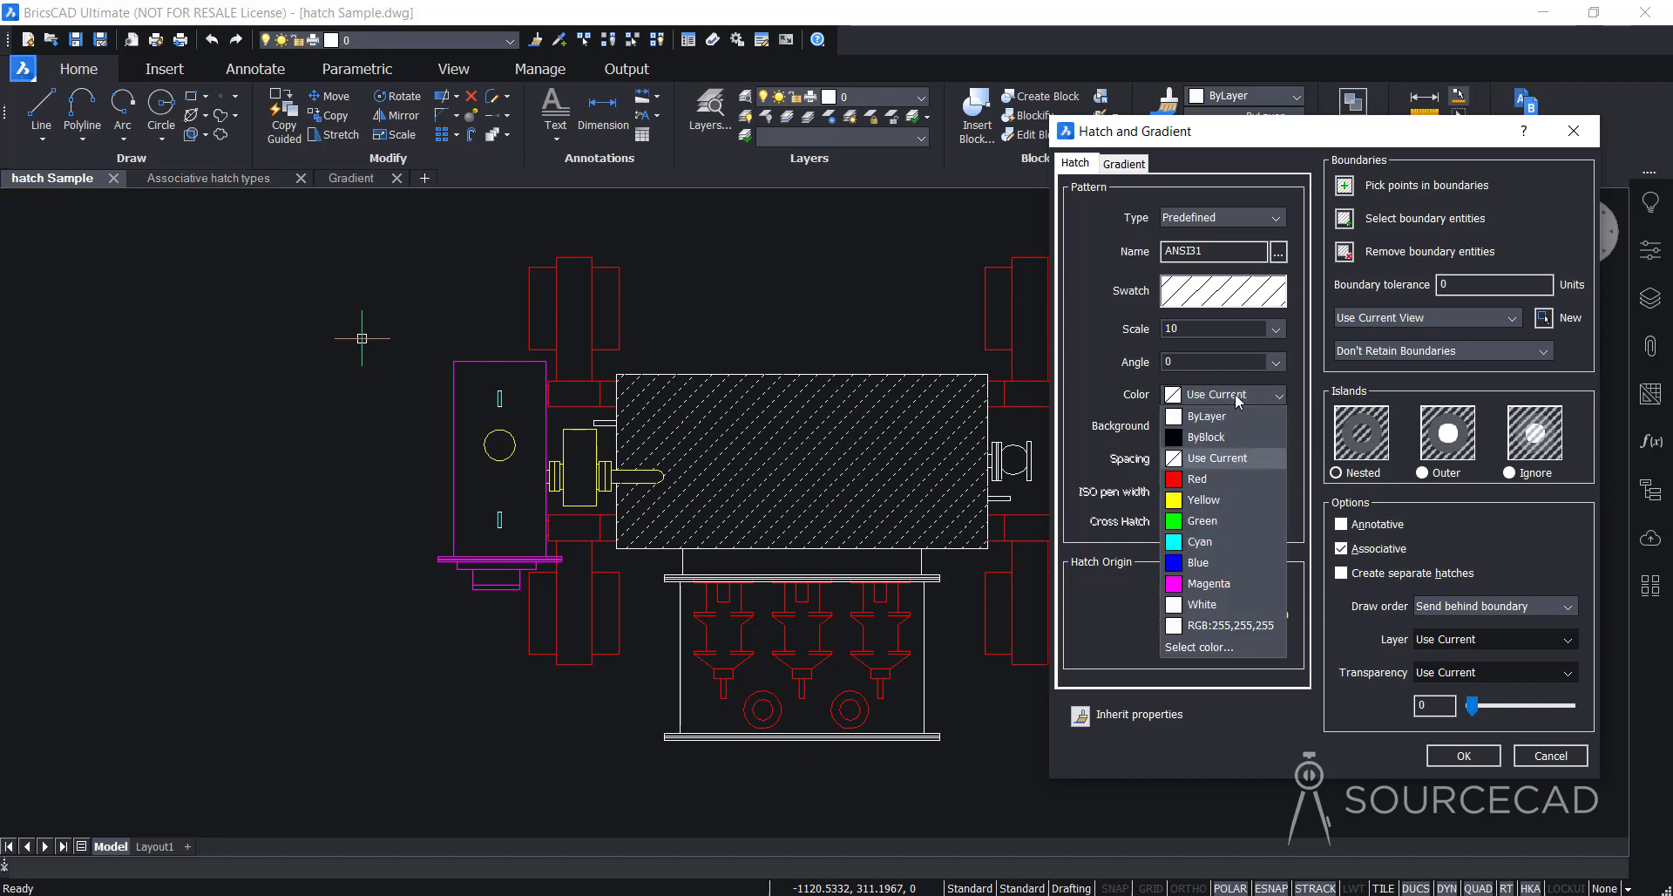
left_click(1209, 500)
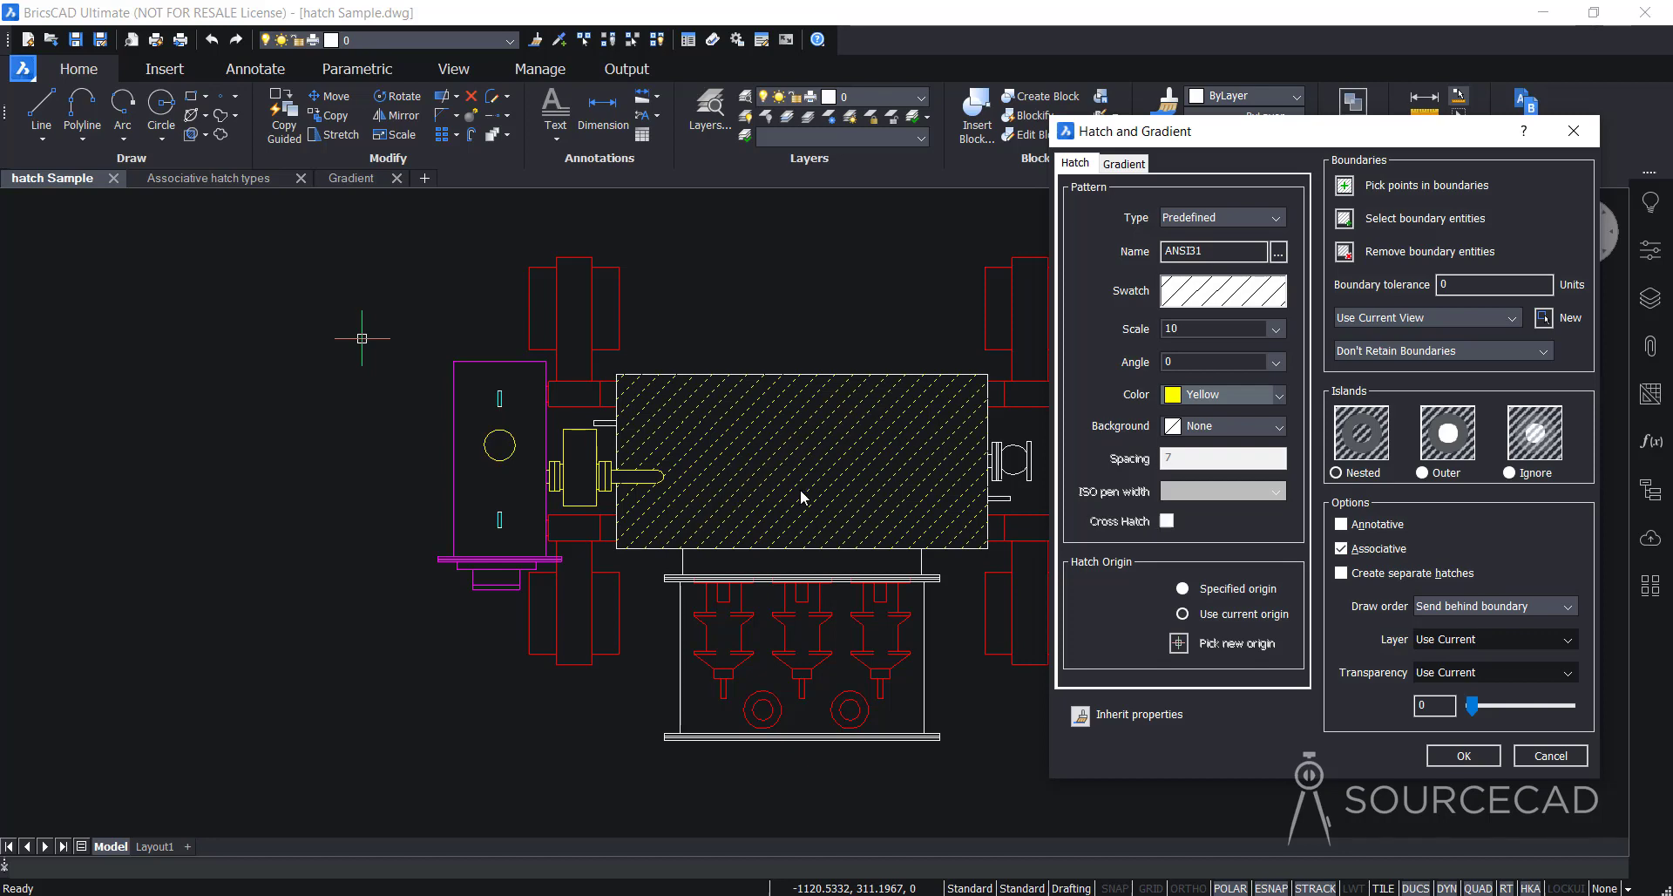
- Try a Red hatch background and set the background back to None
left_click(1192, 429)
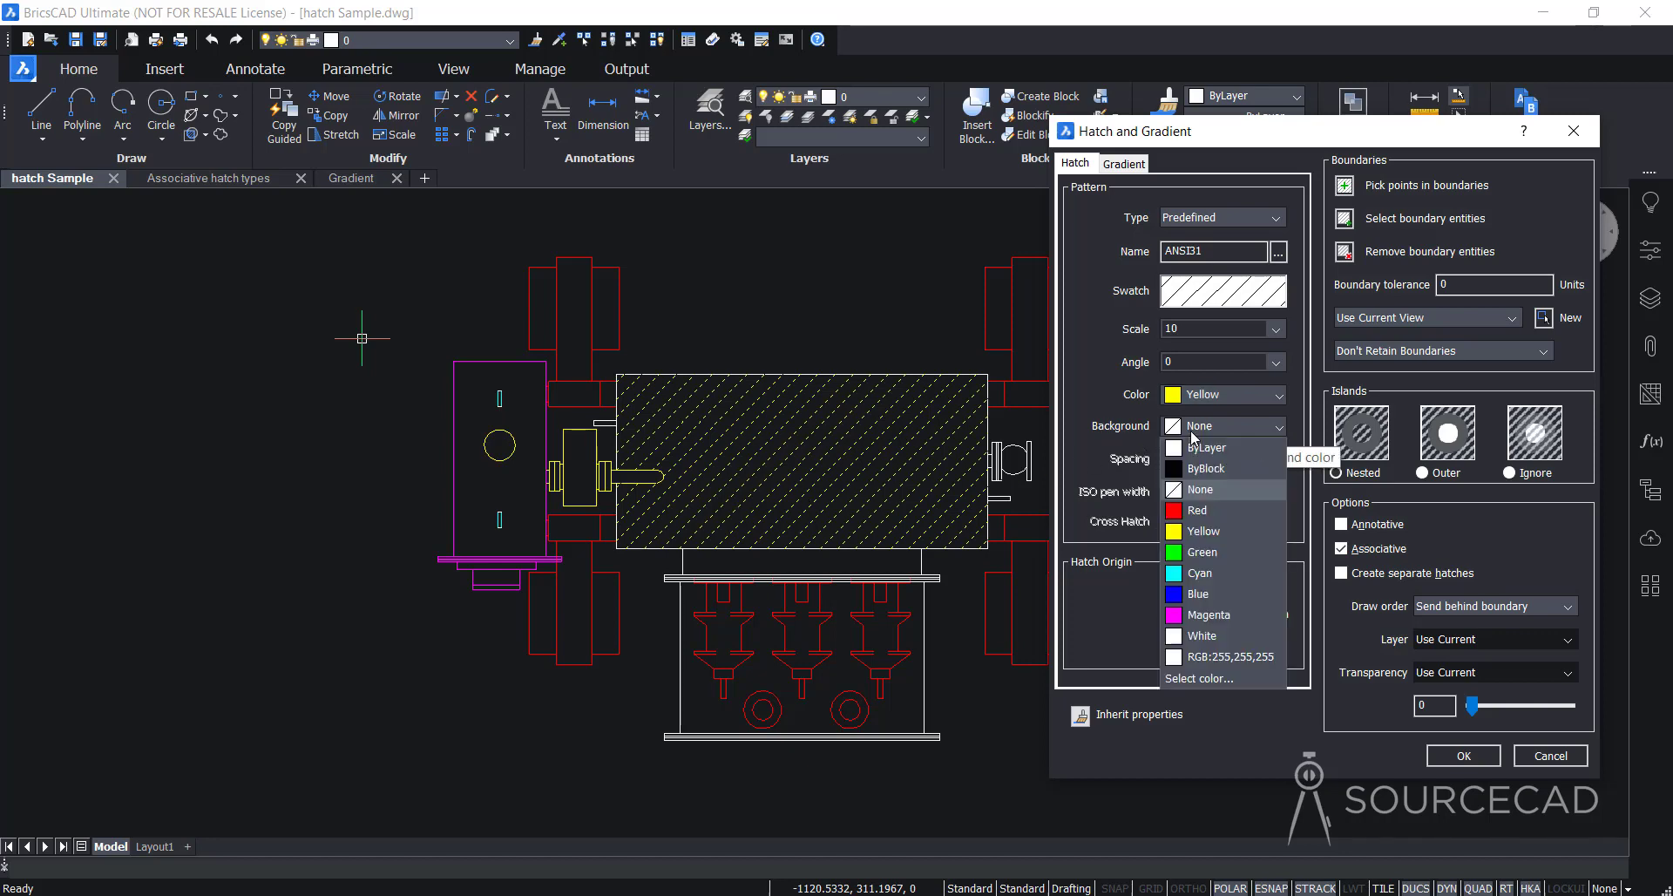
left_click(1194, 510)
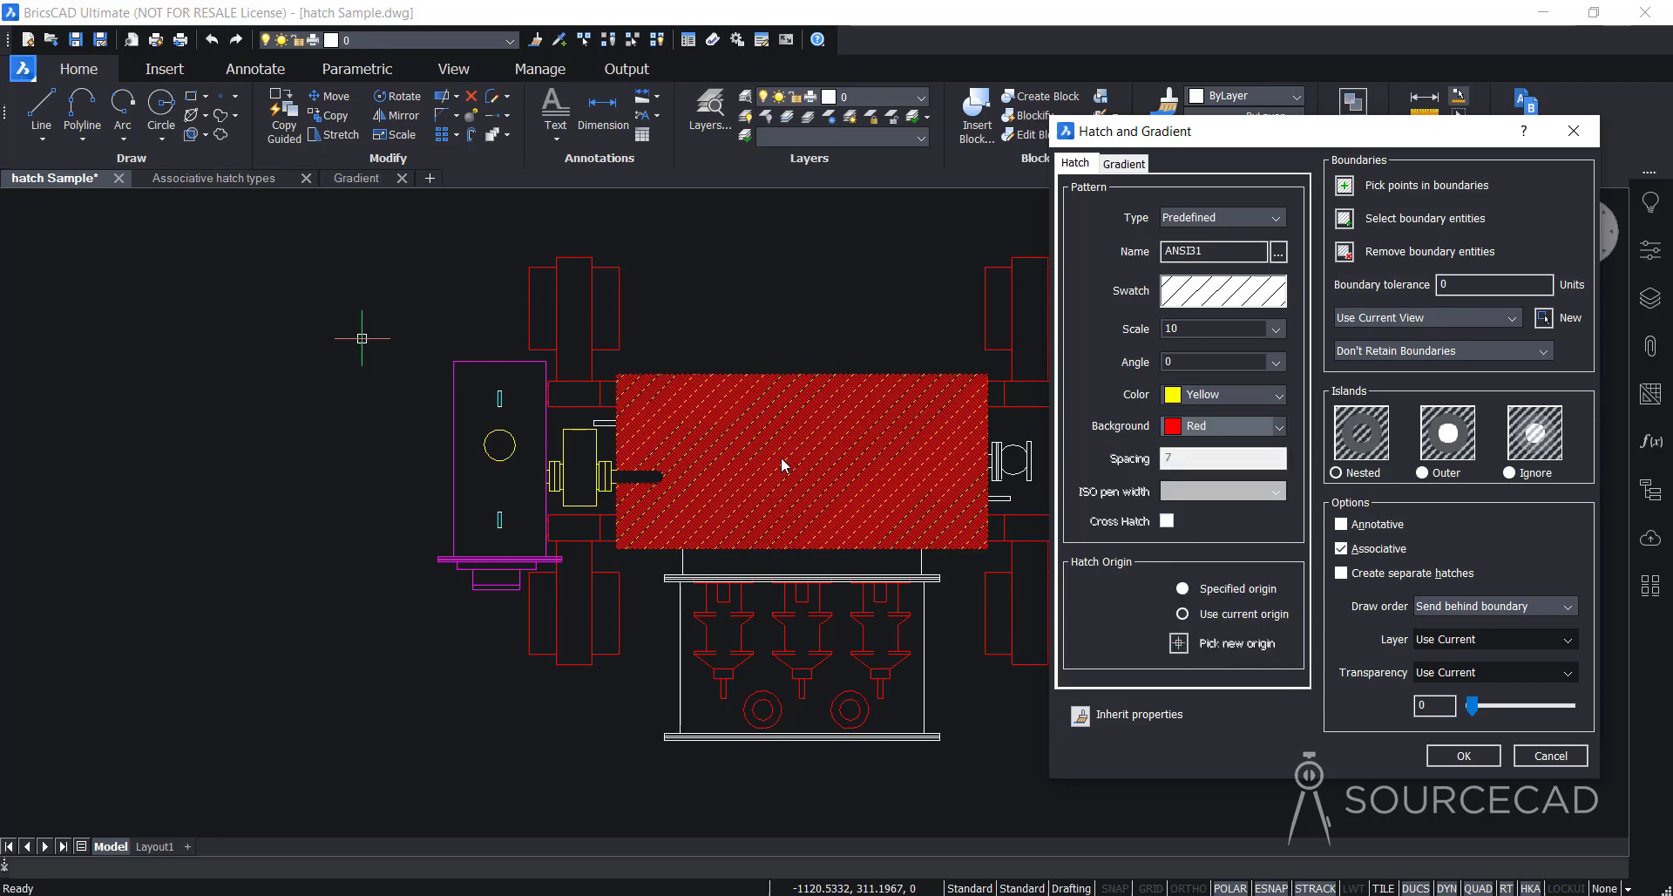
left_click(1242, 427)
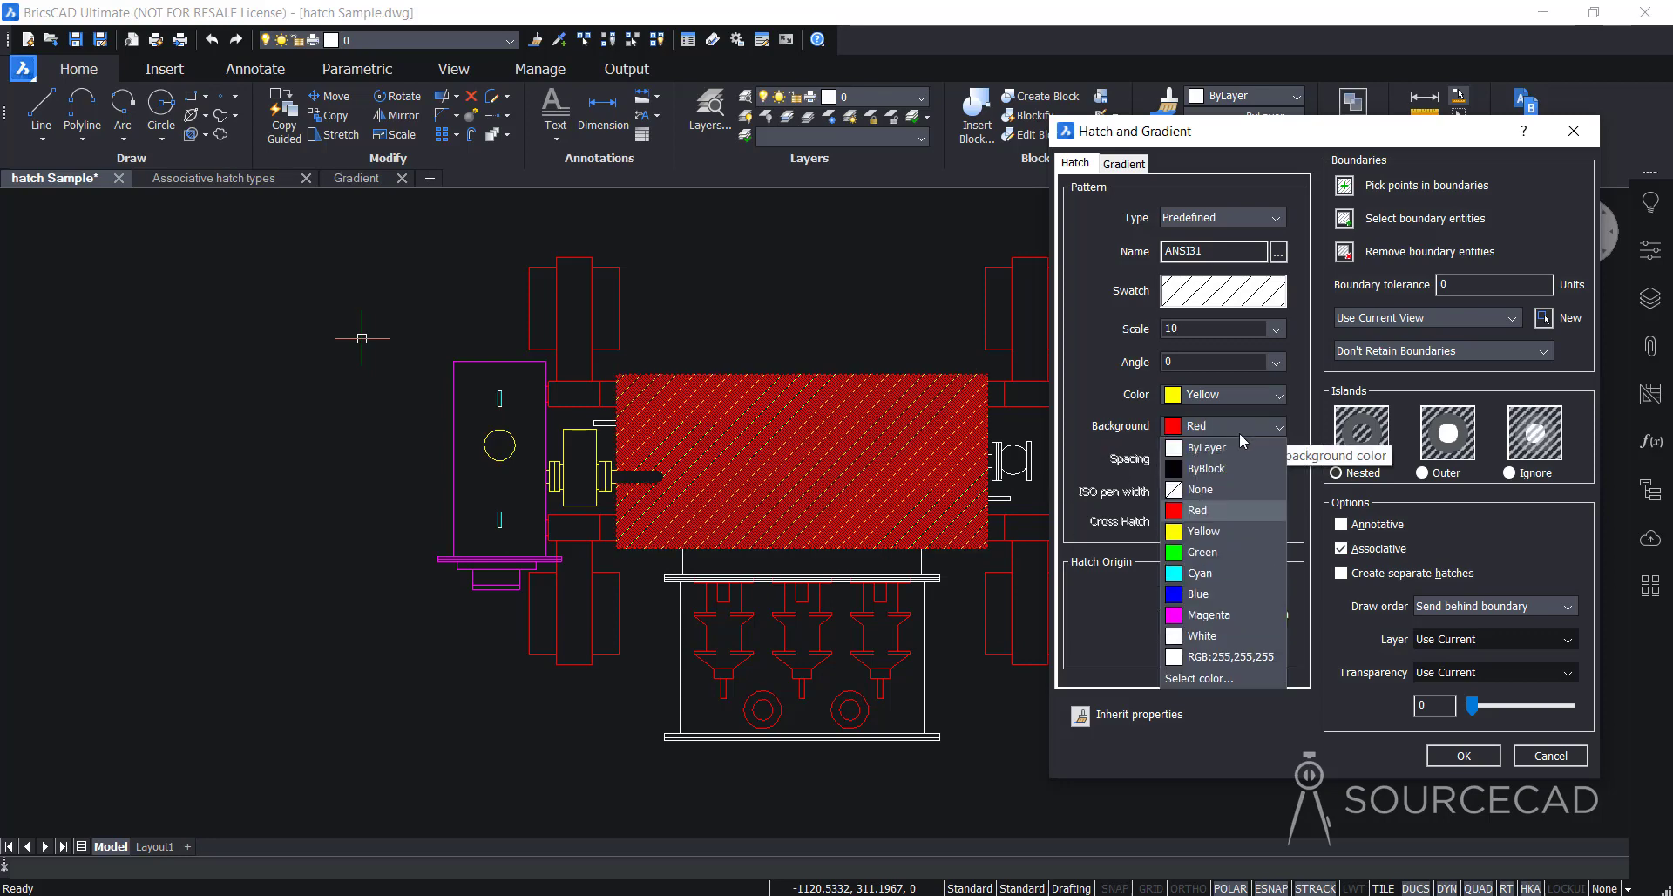
left_click(1205, 490)
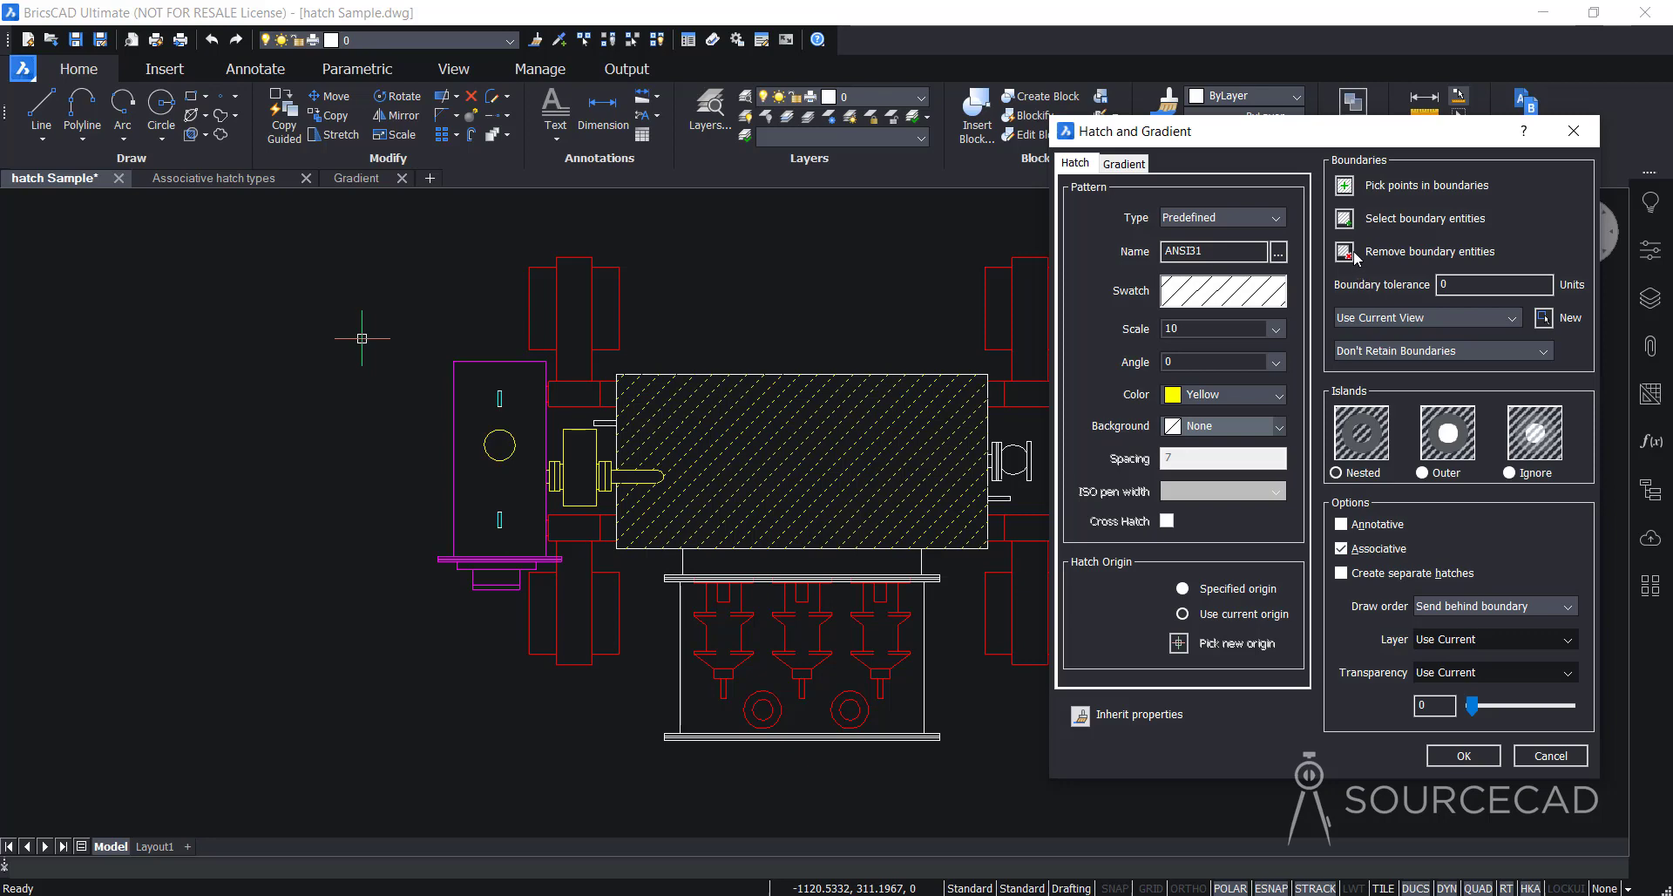
- Add the upper-left wheel areas, the region around the white valve, and the cyan rectangle as hatch boundaries
left_click(1344, 186)
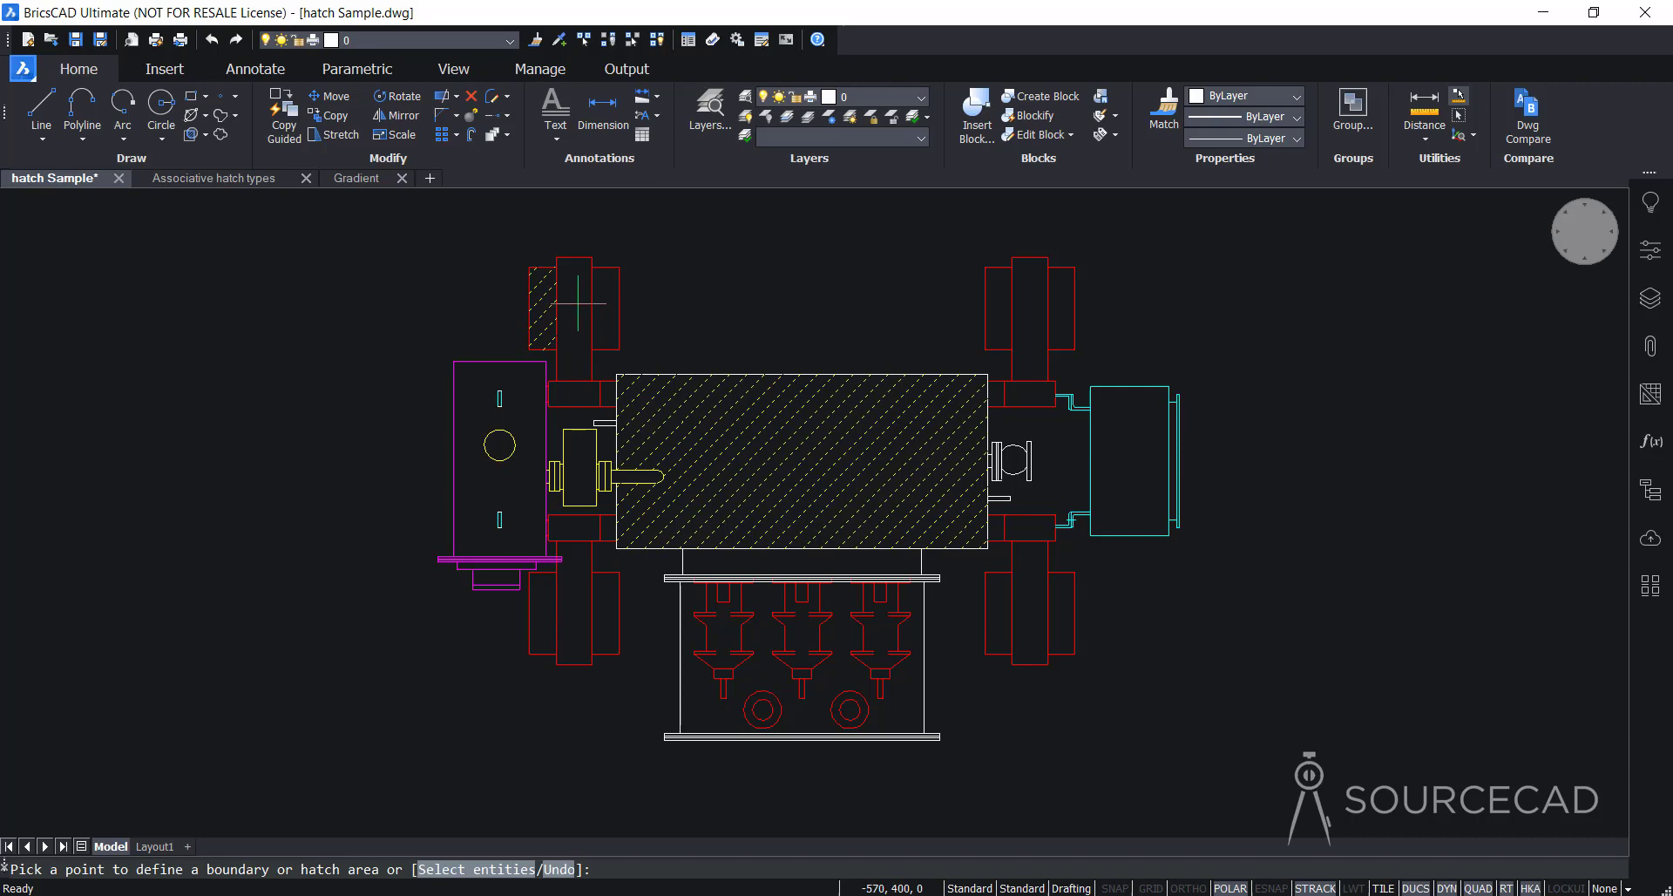
left_click(579, 305)
left_click(1077, 488)
scroll(1056, 414, "up", 3)
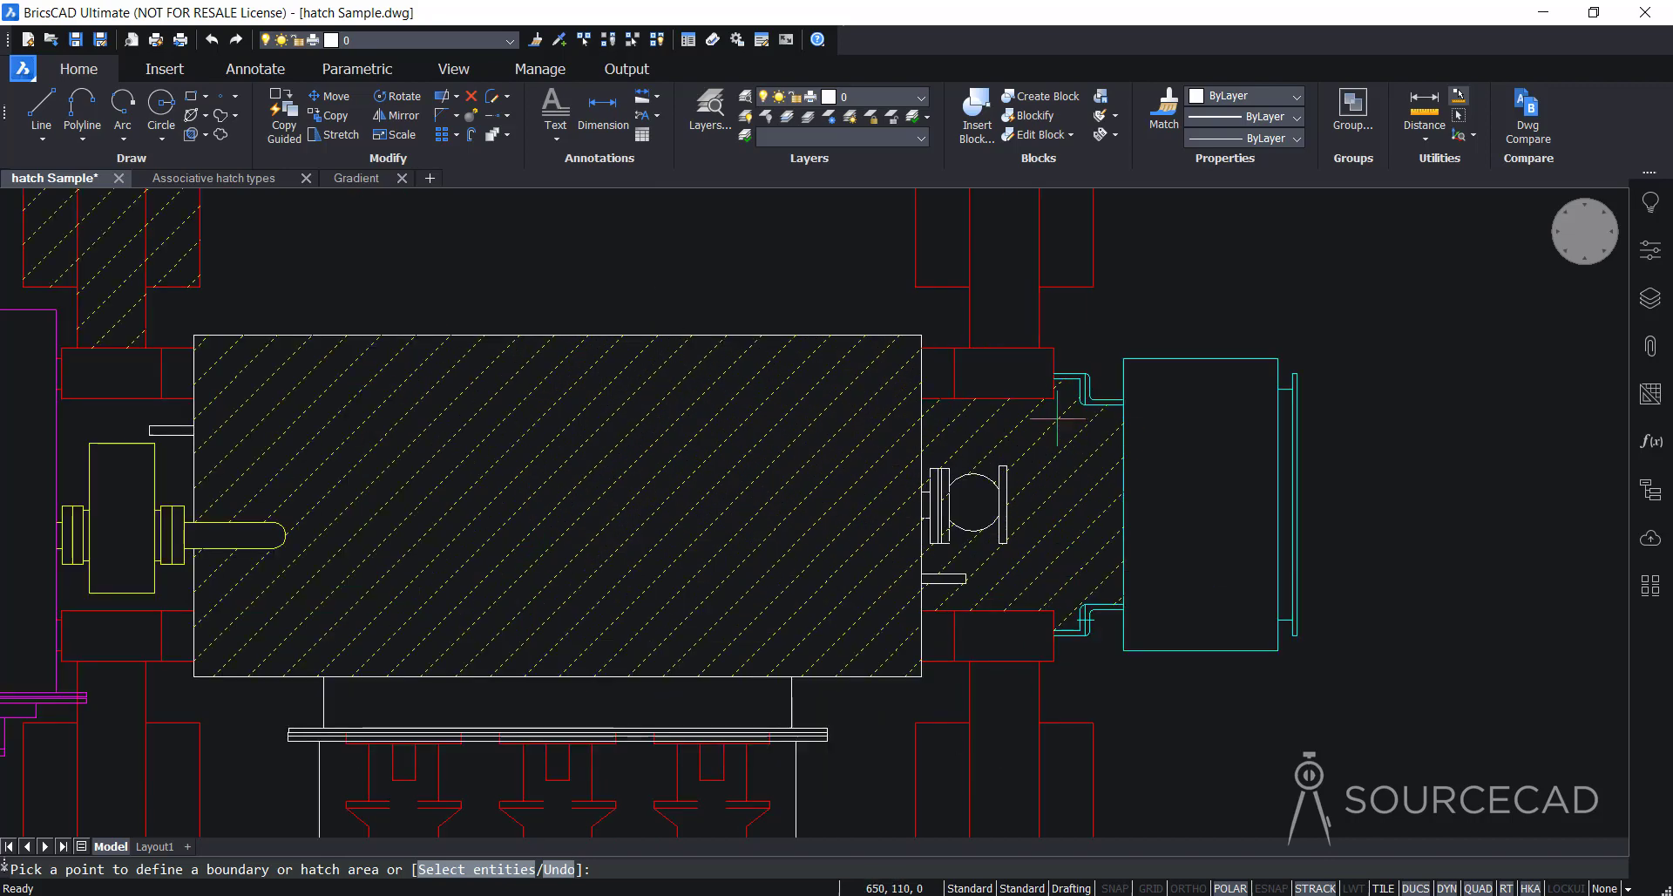
left_click(1188, 429)
scroll(1007, 277, "down", 2)
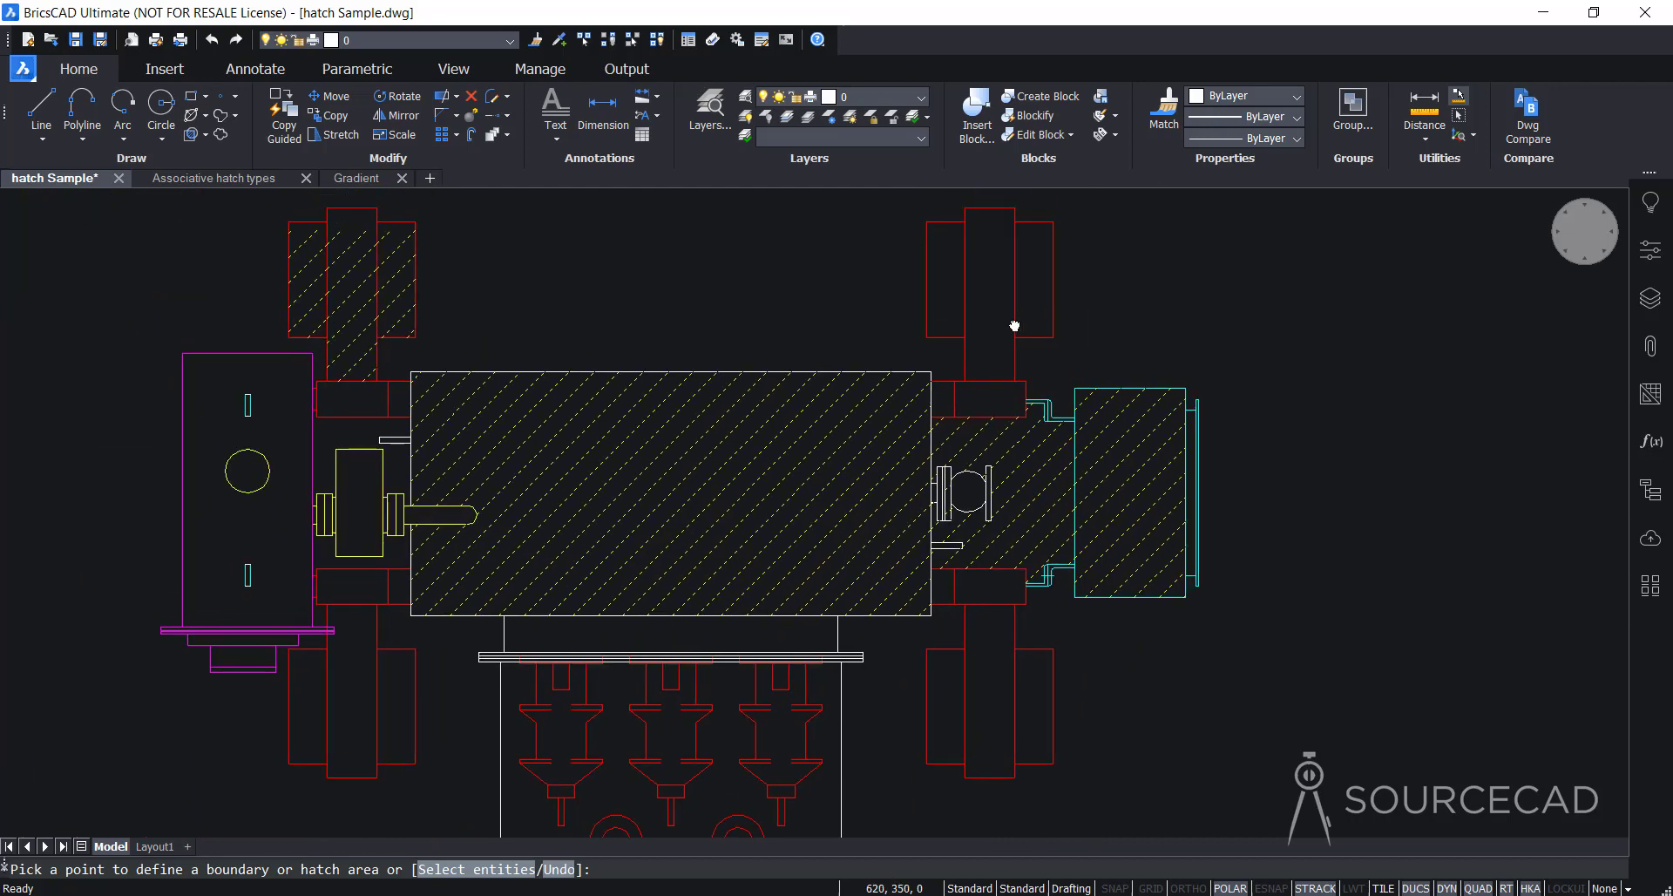
- Add the upper-right wheel areas and its vertical shaft as boundaries, and create the yellow ANSI31 hatch
middle_click_drag(1011, 288, 1006, 332)
left_click(1006, 332)
left_click(952, 333)
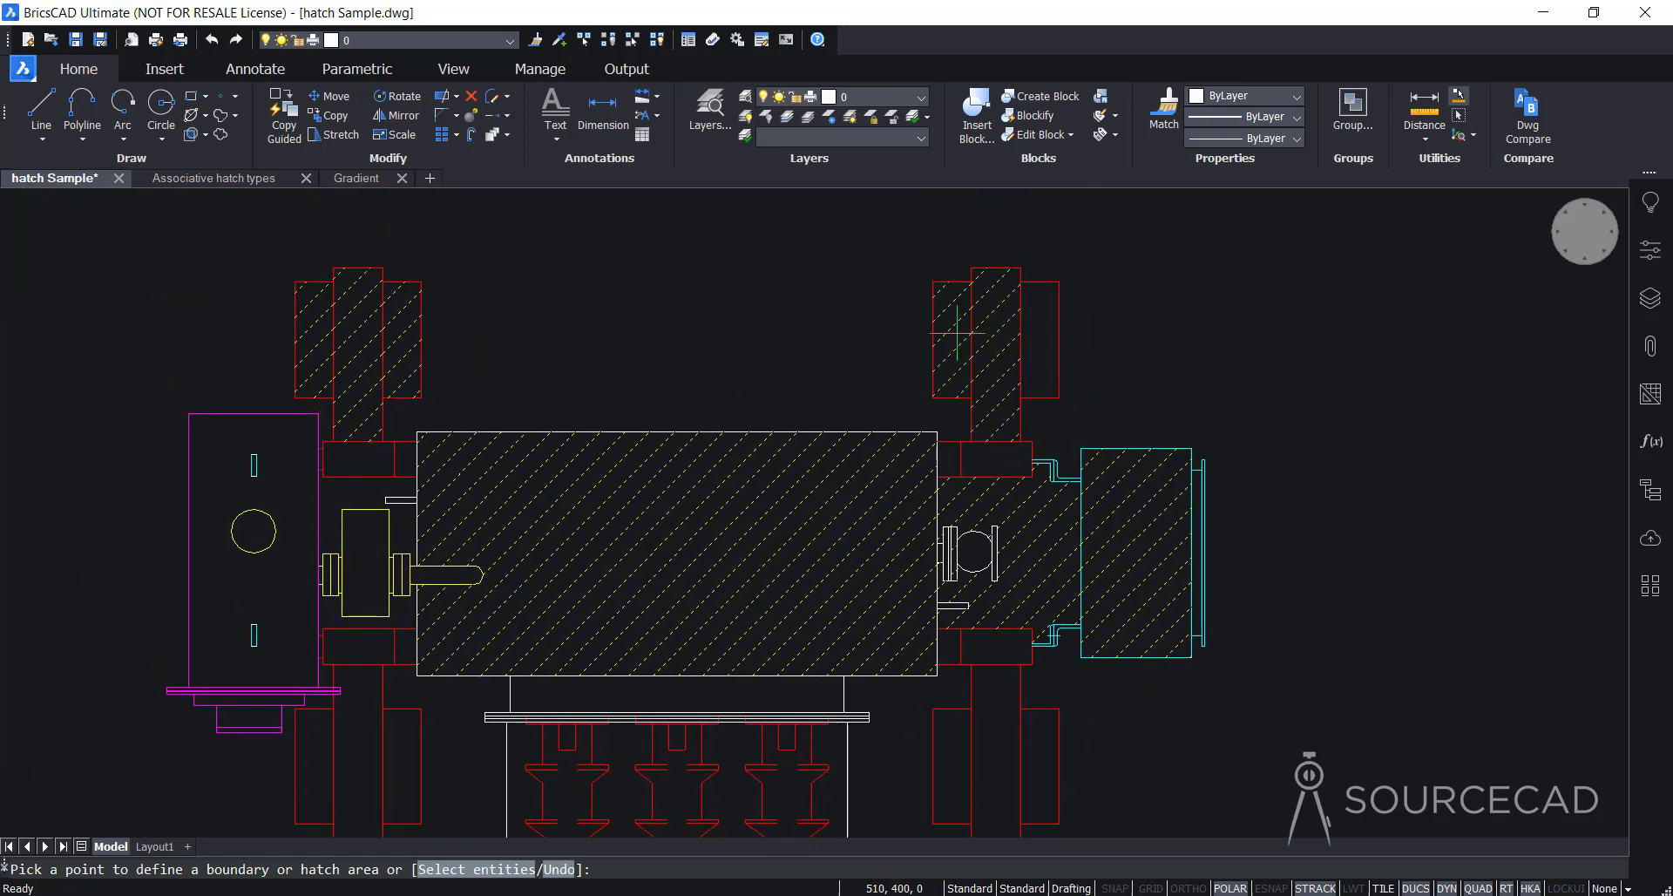
left_click(1039, 335)
key("Return")
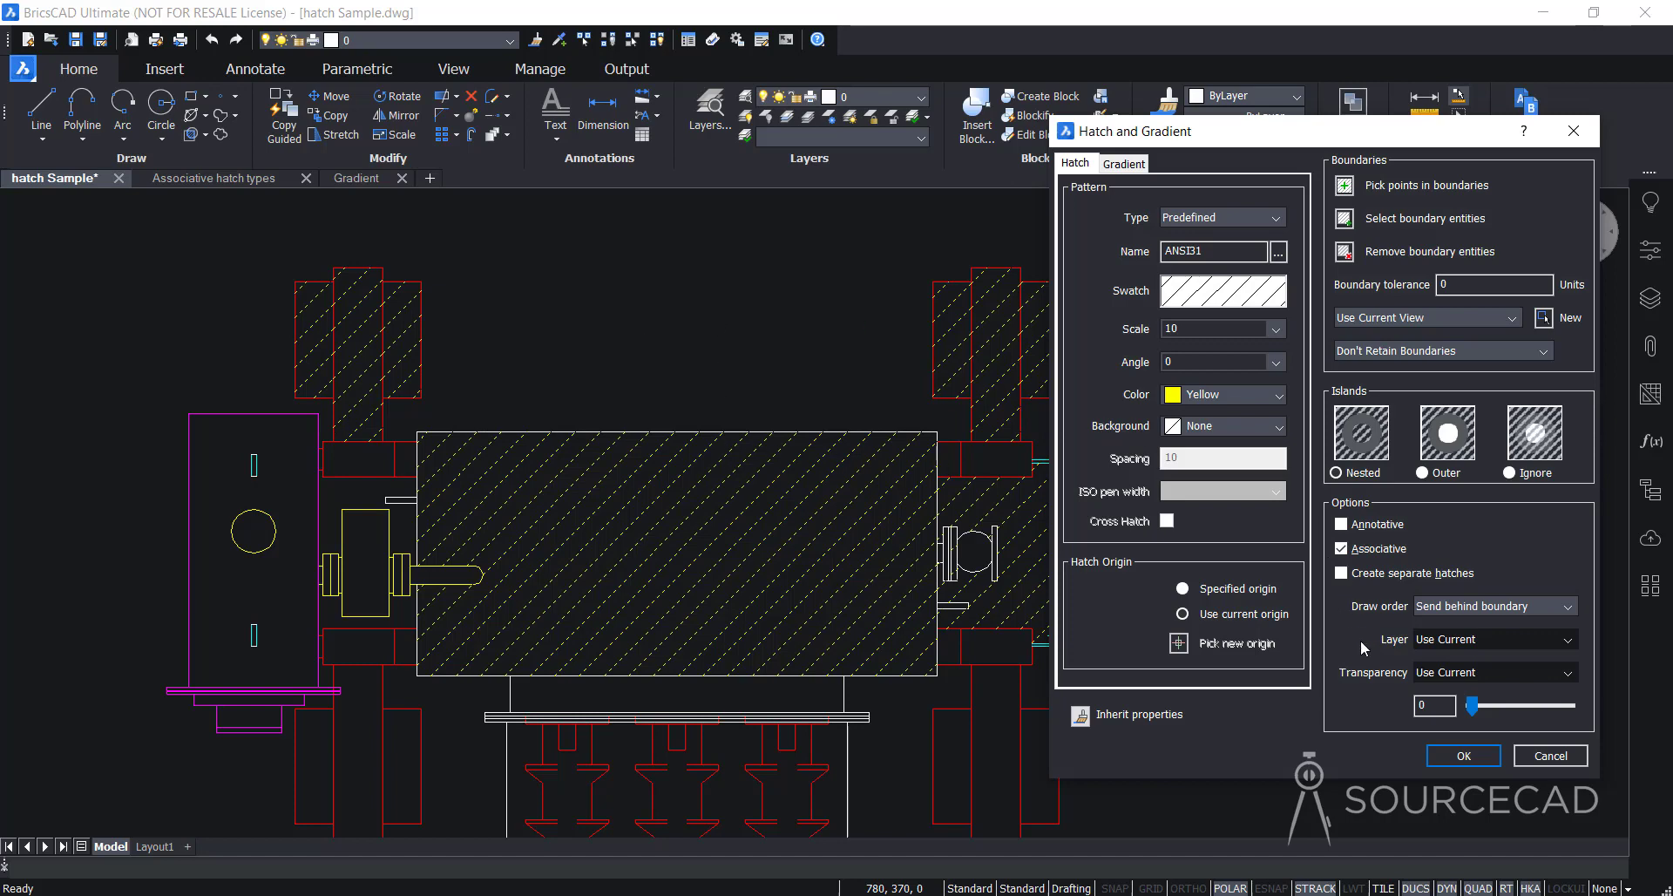
left_click(1462, 756)
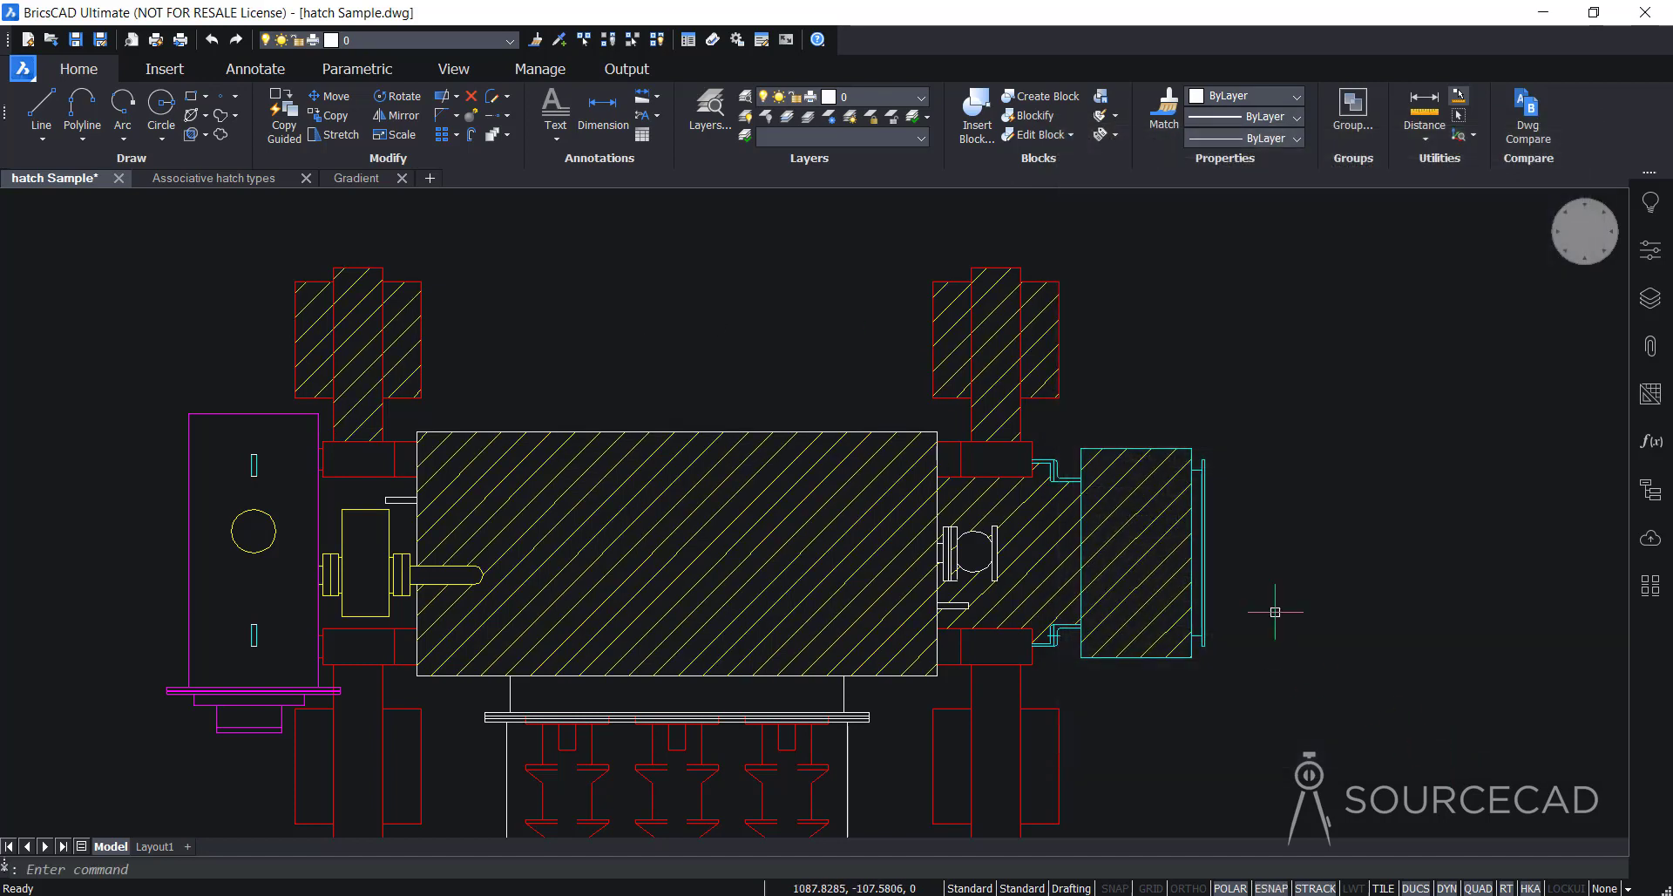
- Select the new yellow hatch to check how its areas are grouped, and clear the selection
left_click(1145, 483)
left_click(191, 134)
left_click(383, 286)
key("Escape")
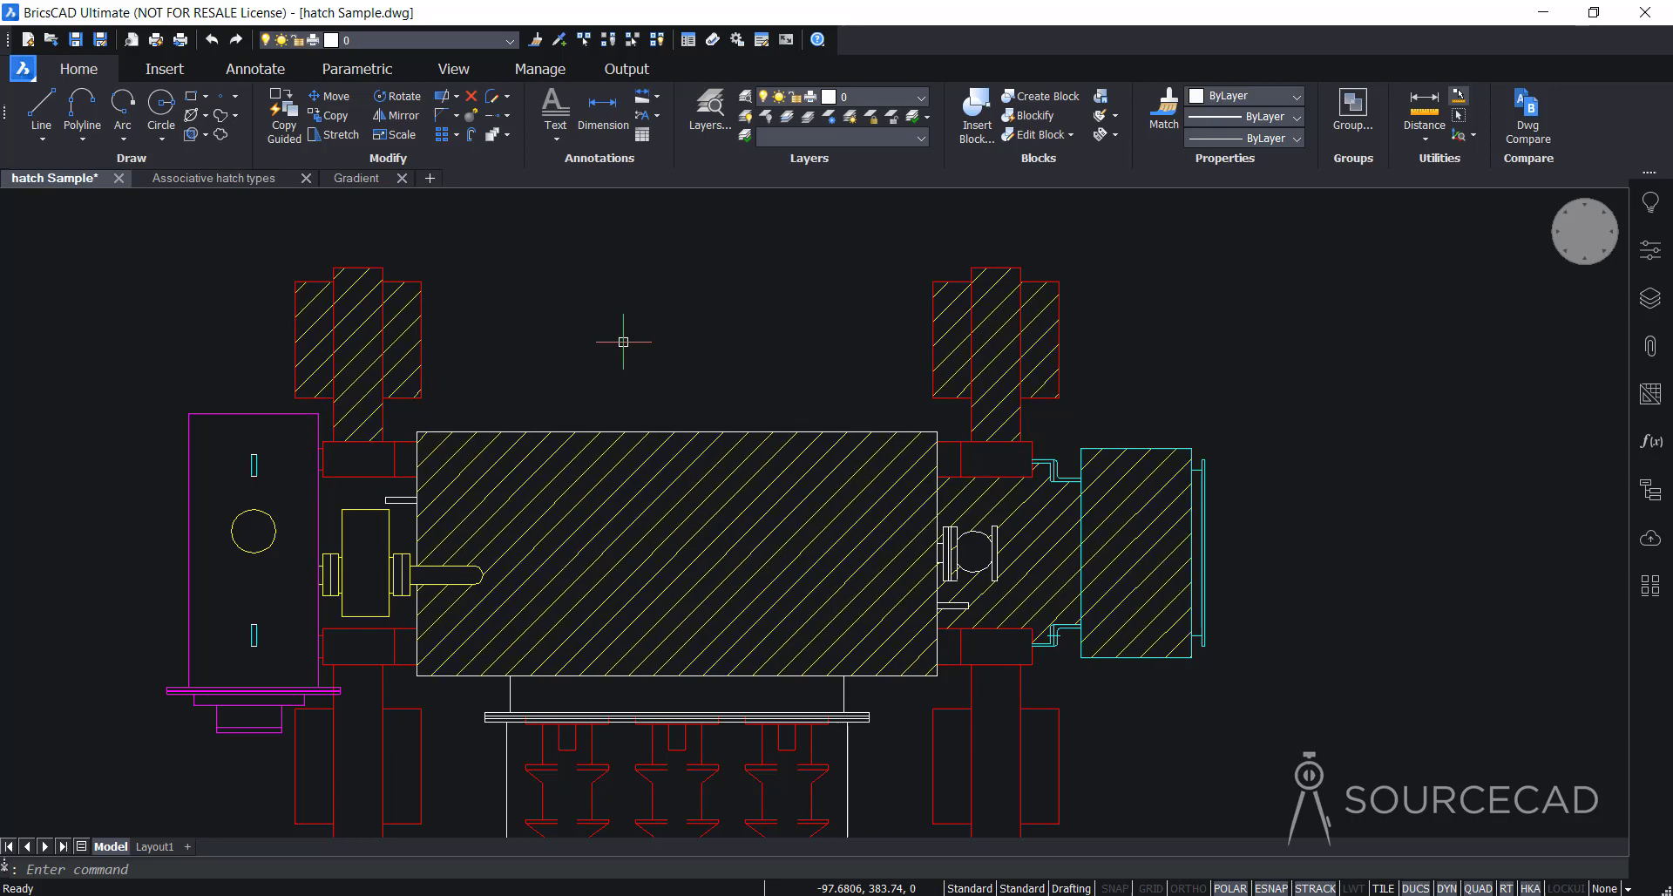
- Start a new hatch and choose the BLOCKS pattern from the pattern palette
left_click(191, 134)
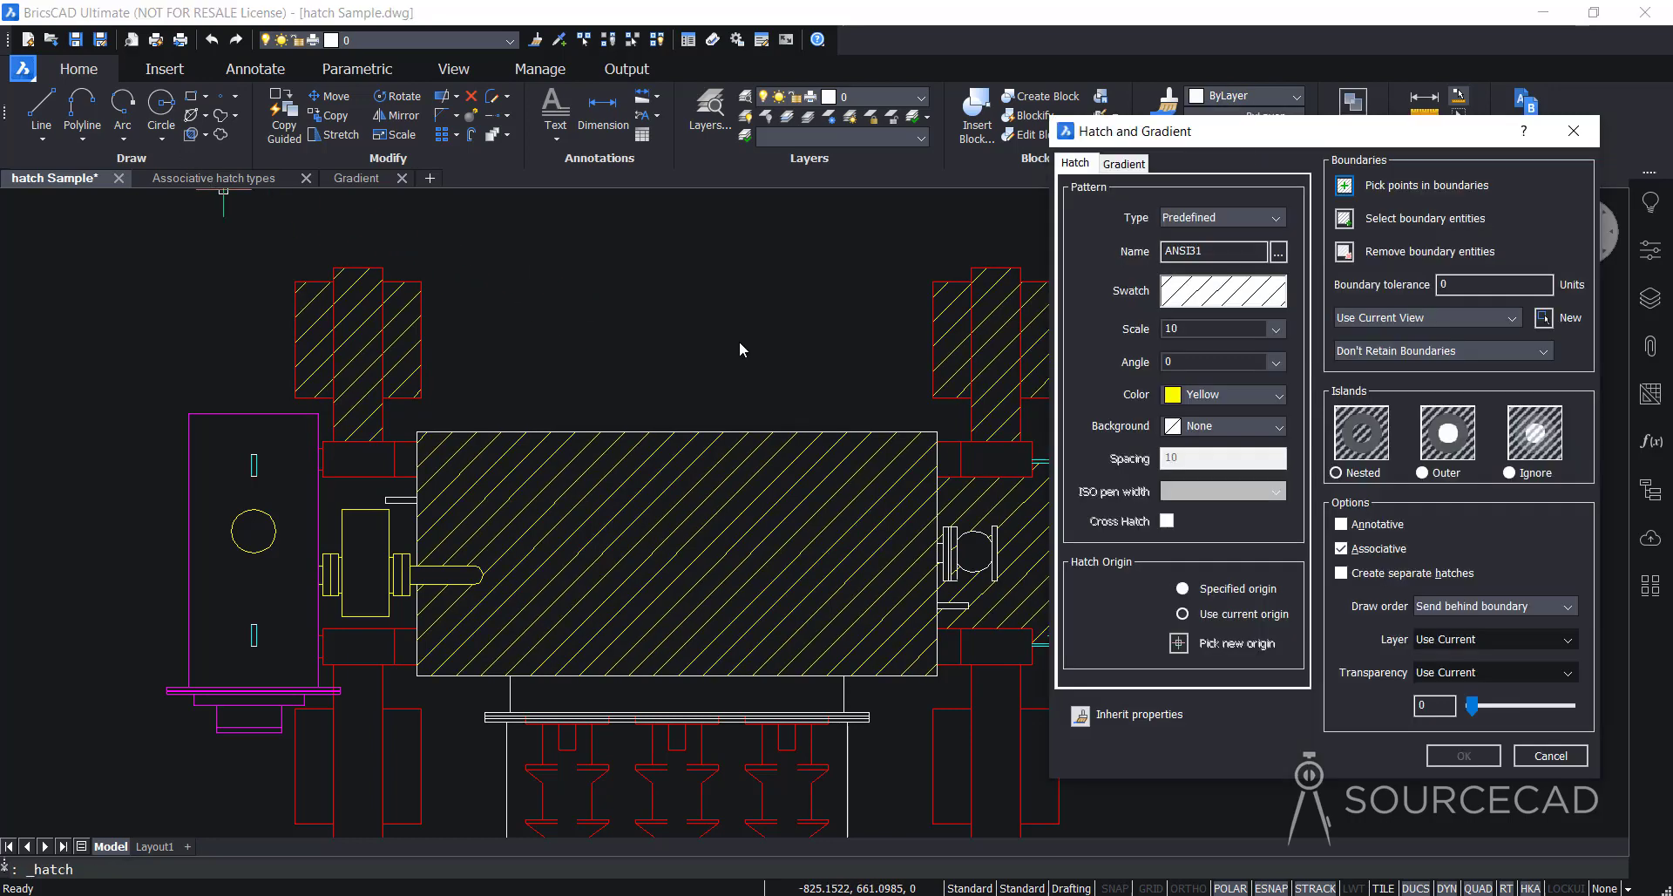
left_click_drag(1190, 134, 1115, 103)
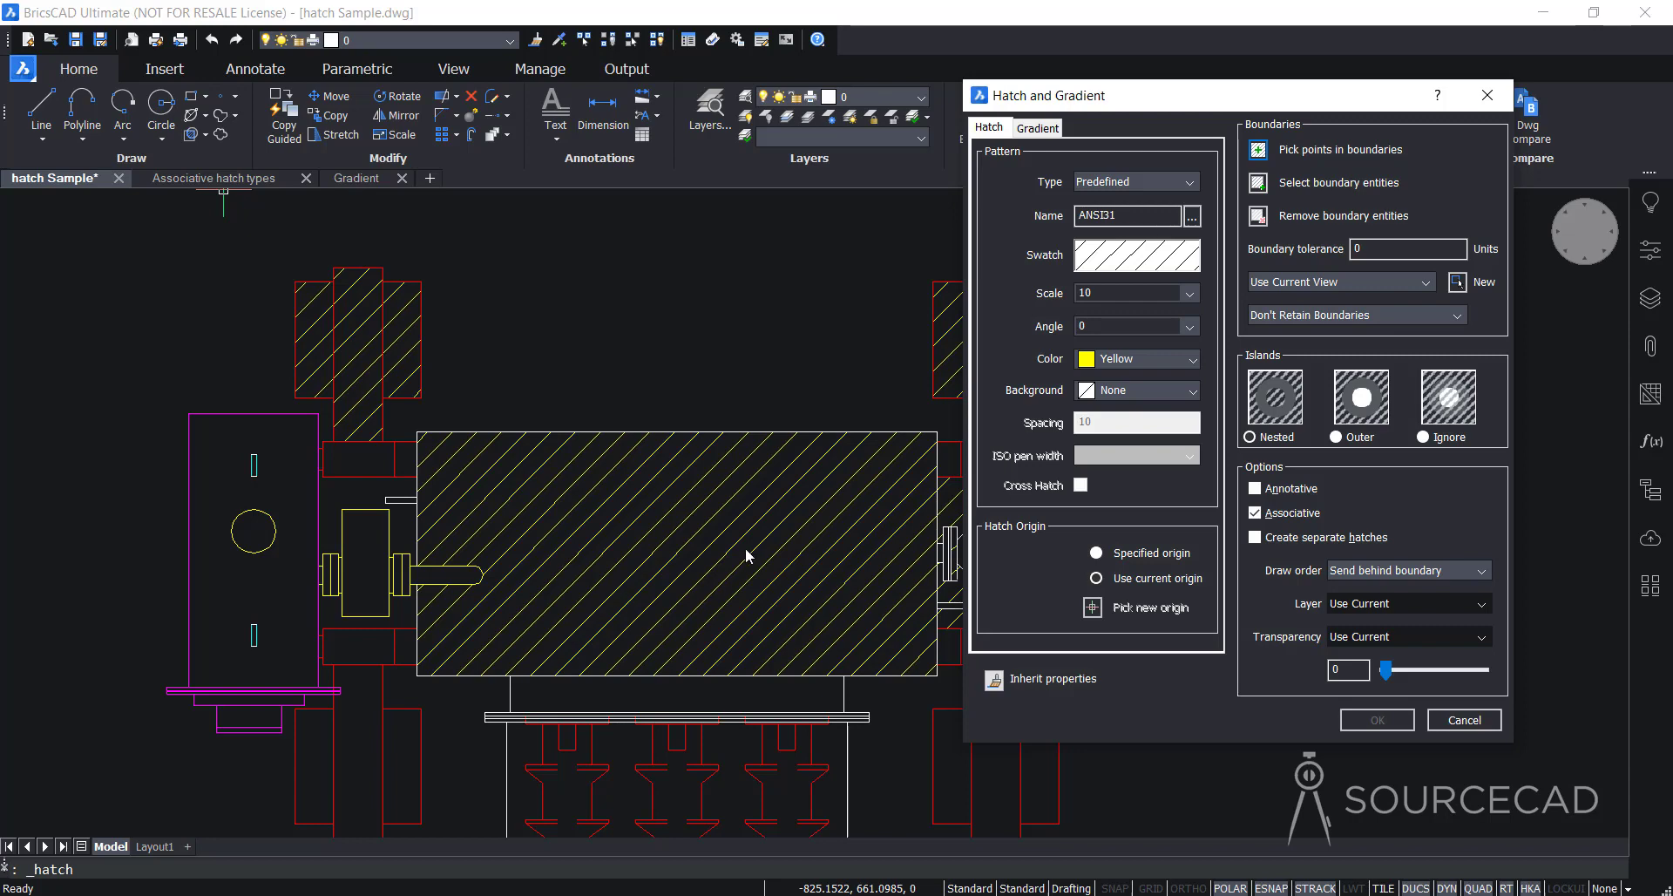
left_click(1140, 261)
scroll(915, 383, "down", 1)
scroll(926, 386, "down", 5)
scroll(926, 386, "down", 15)
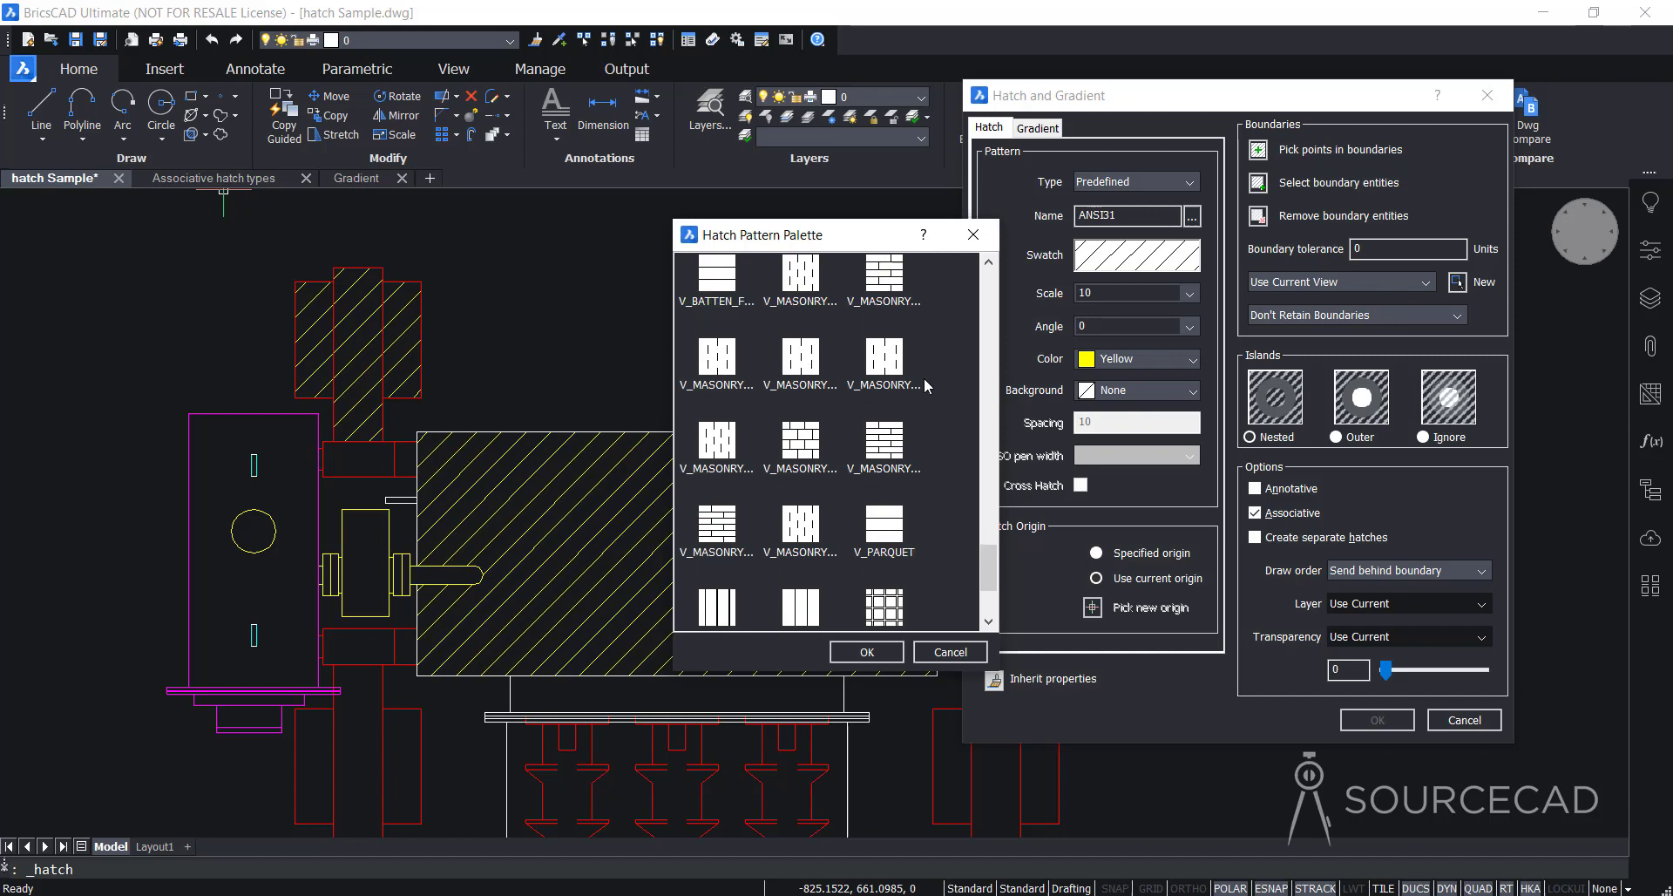
scroll(924, 378, "up", 20)
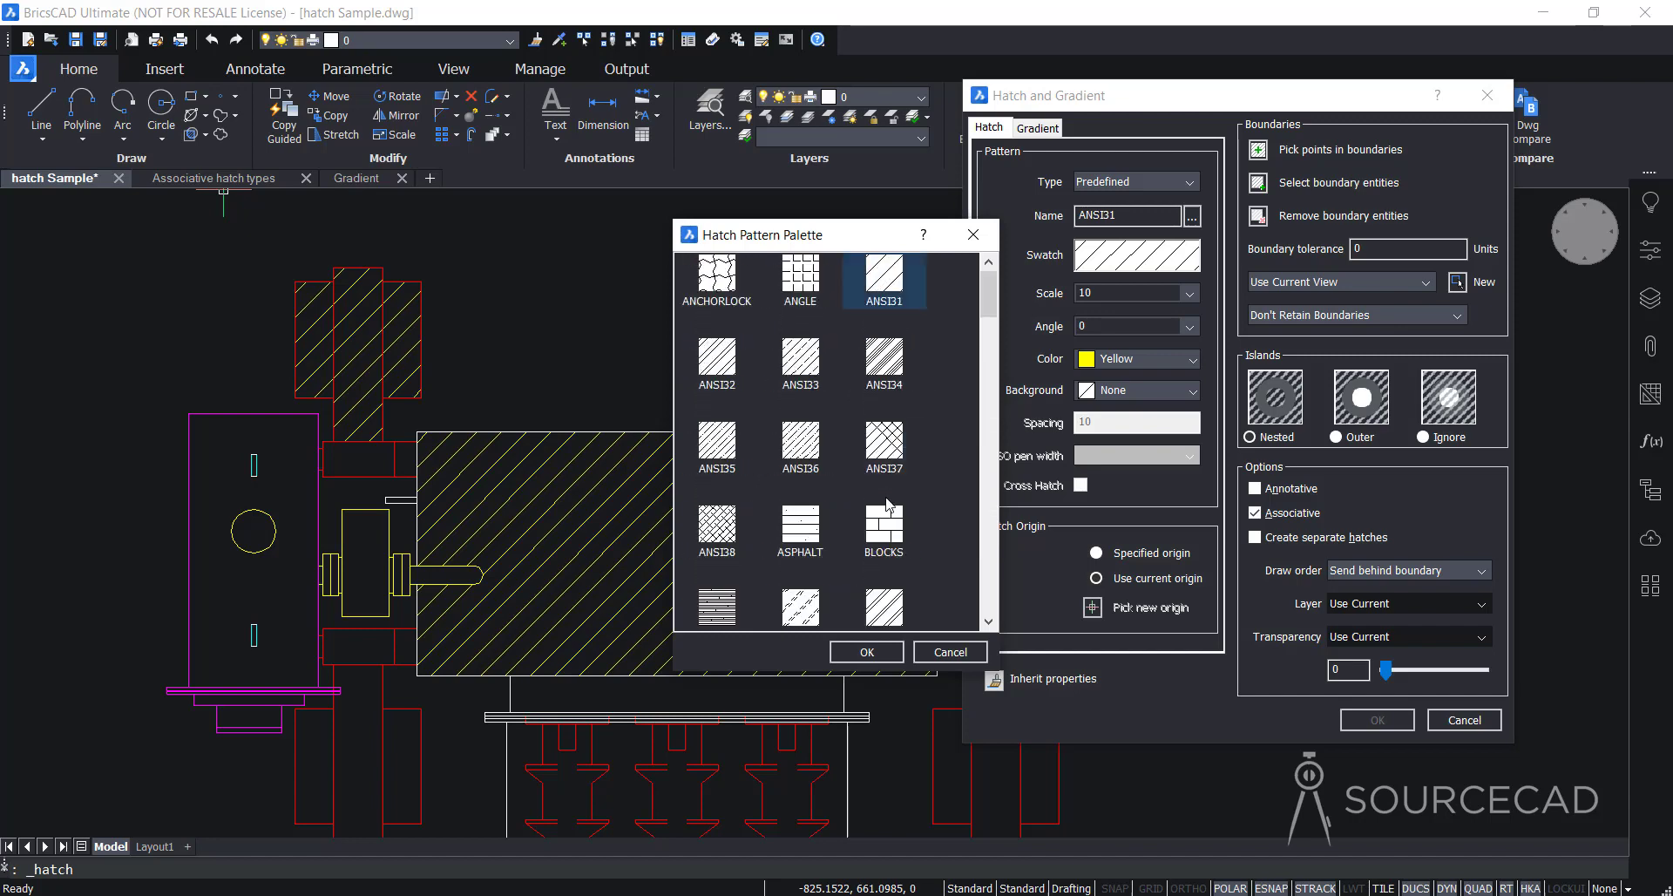
left_click(882, 532)
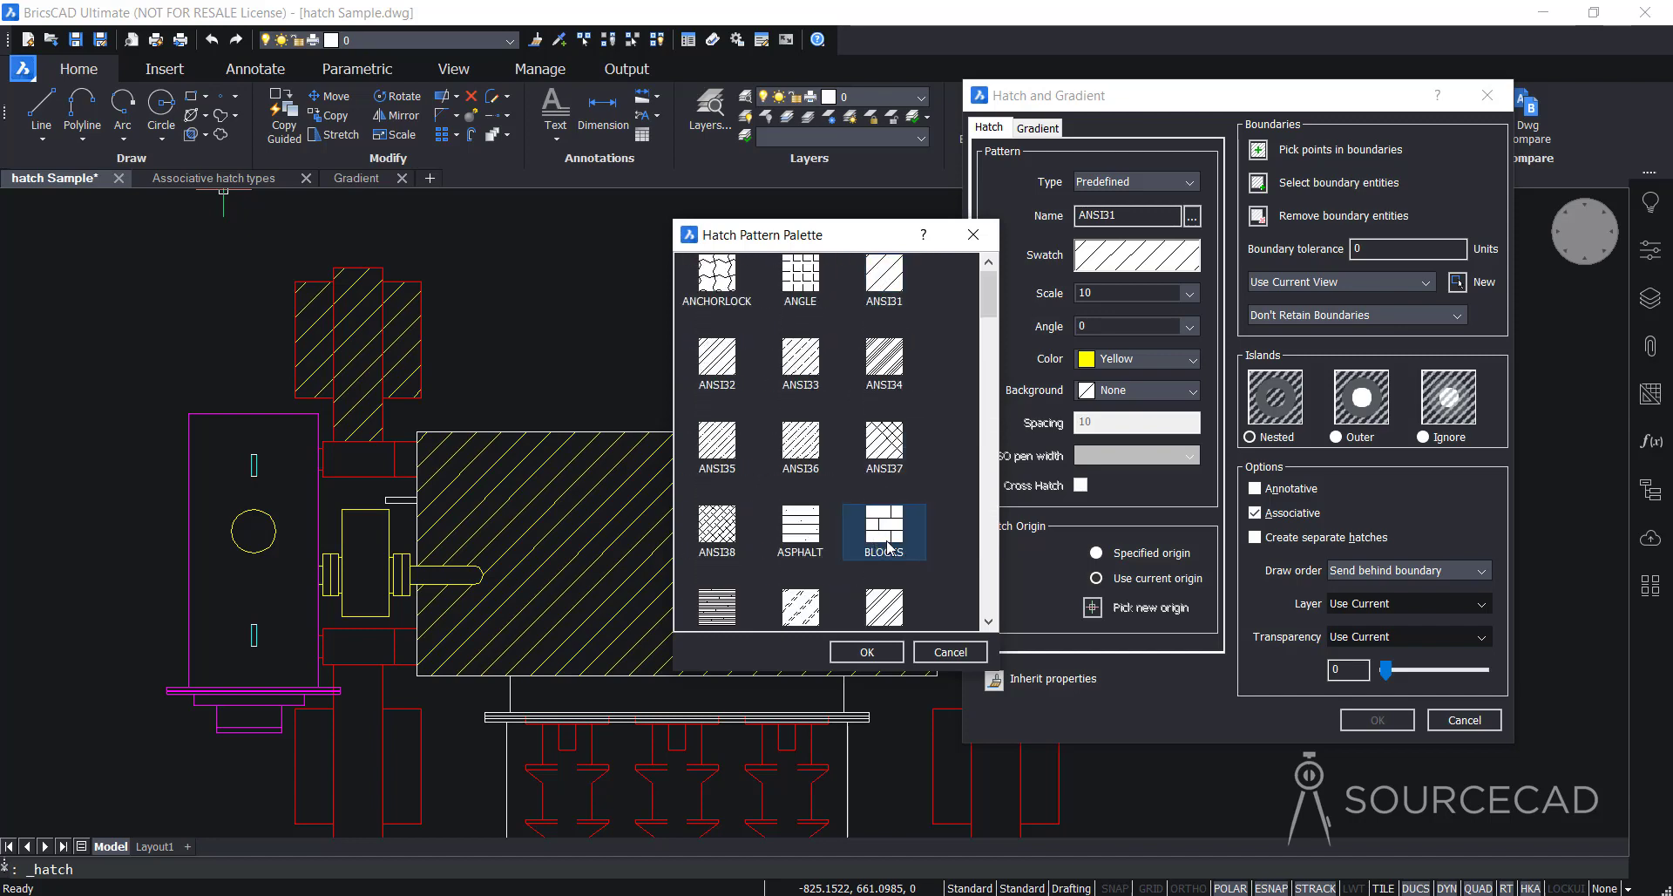
left_click(867, 653)
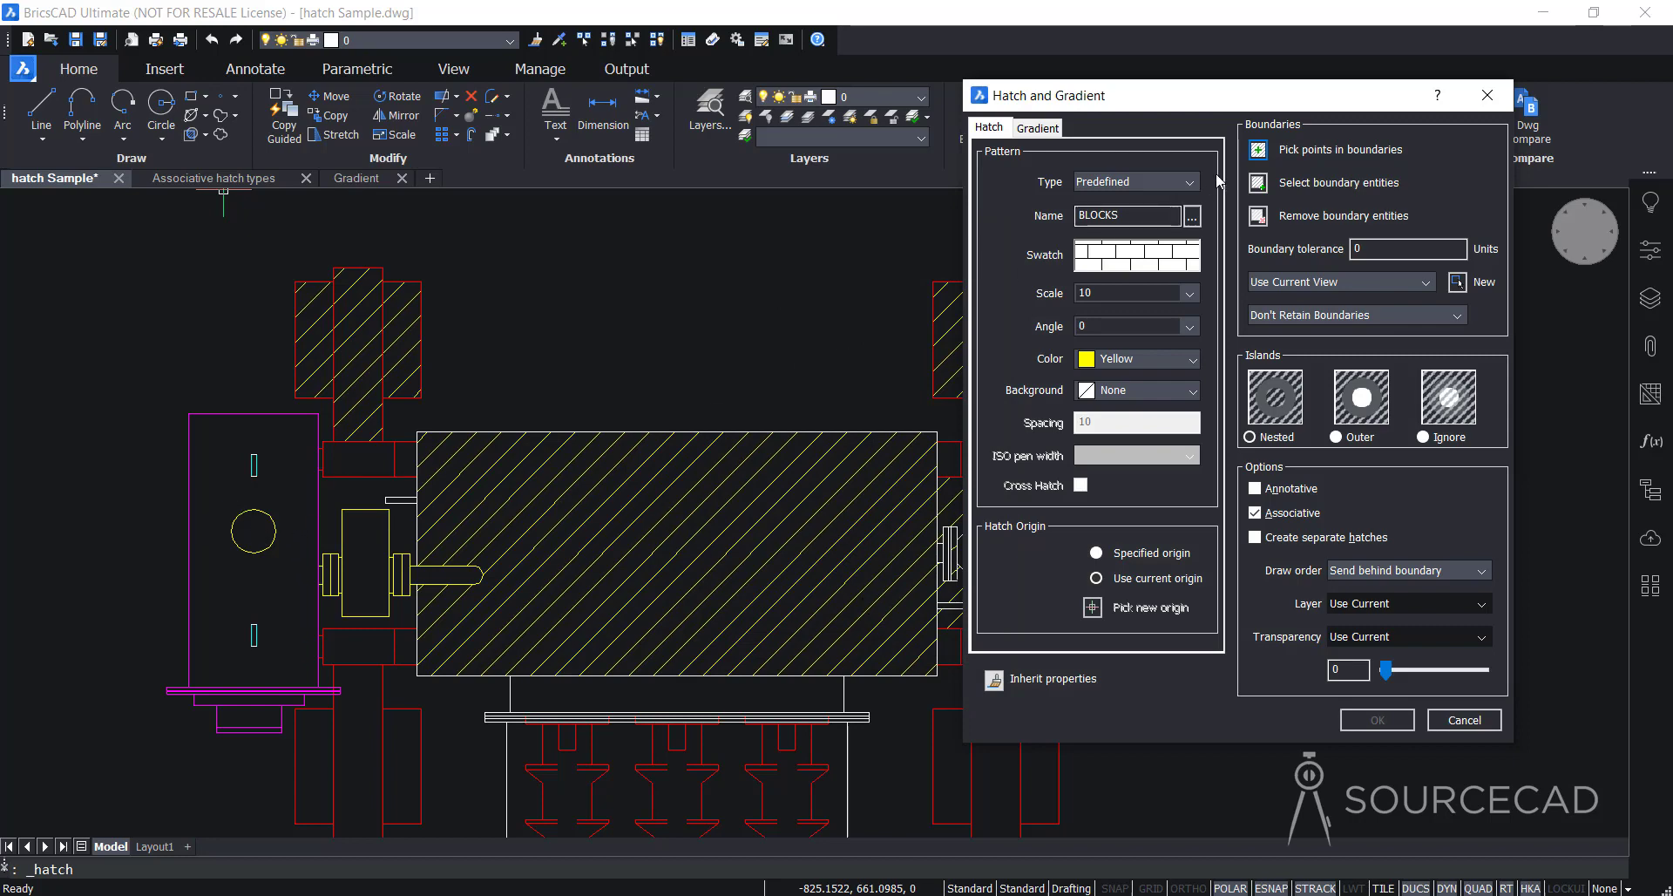
- Pick the inside of the magenta rectangle as the boundary for the BLOCKS hatch
left_click(1261, 153)
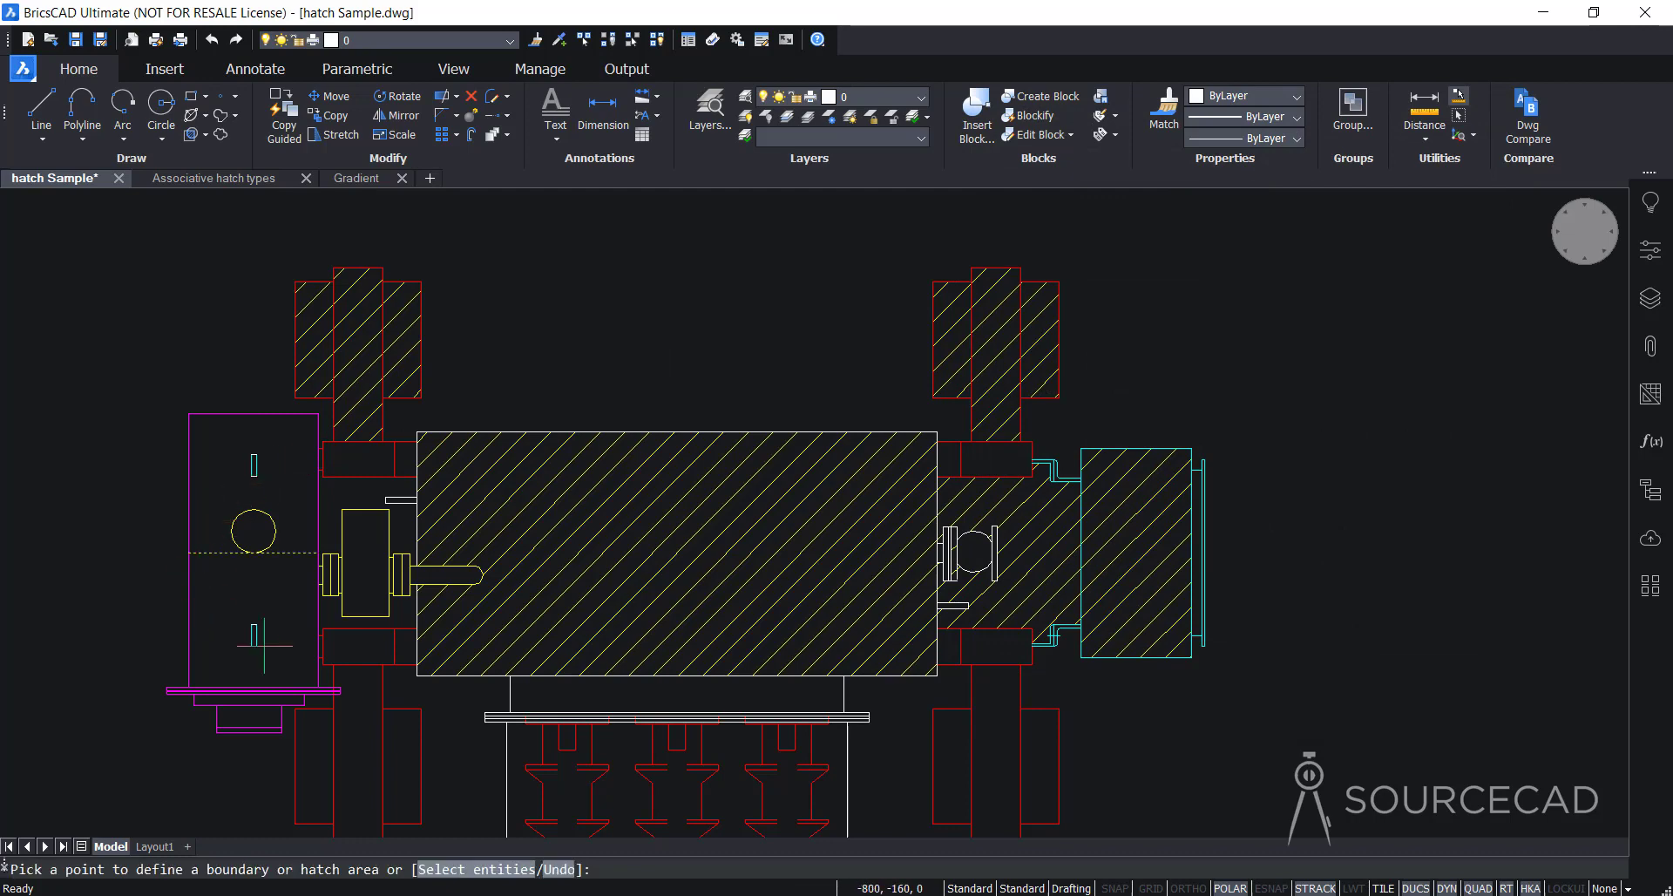
left_click(198, 575)
key("Return")
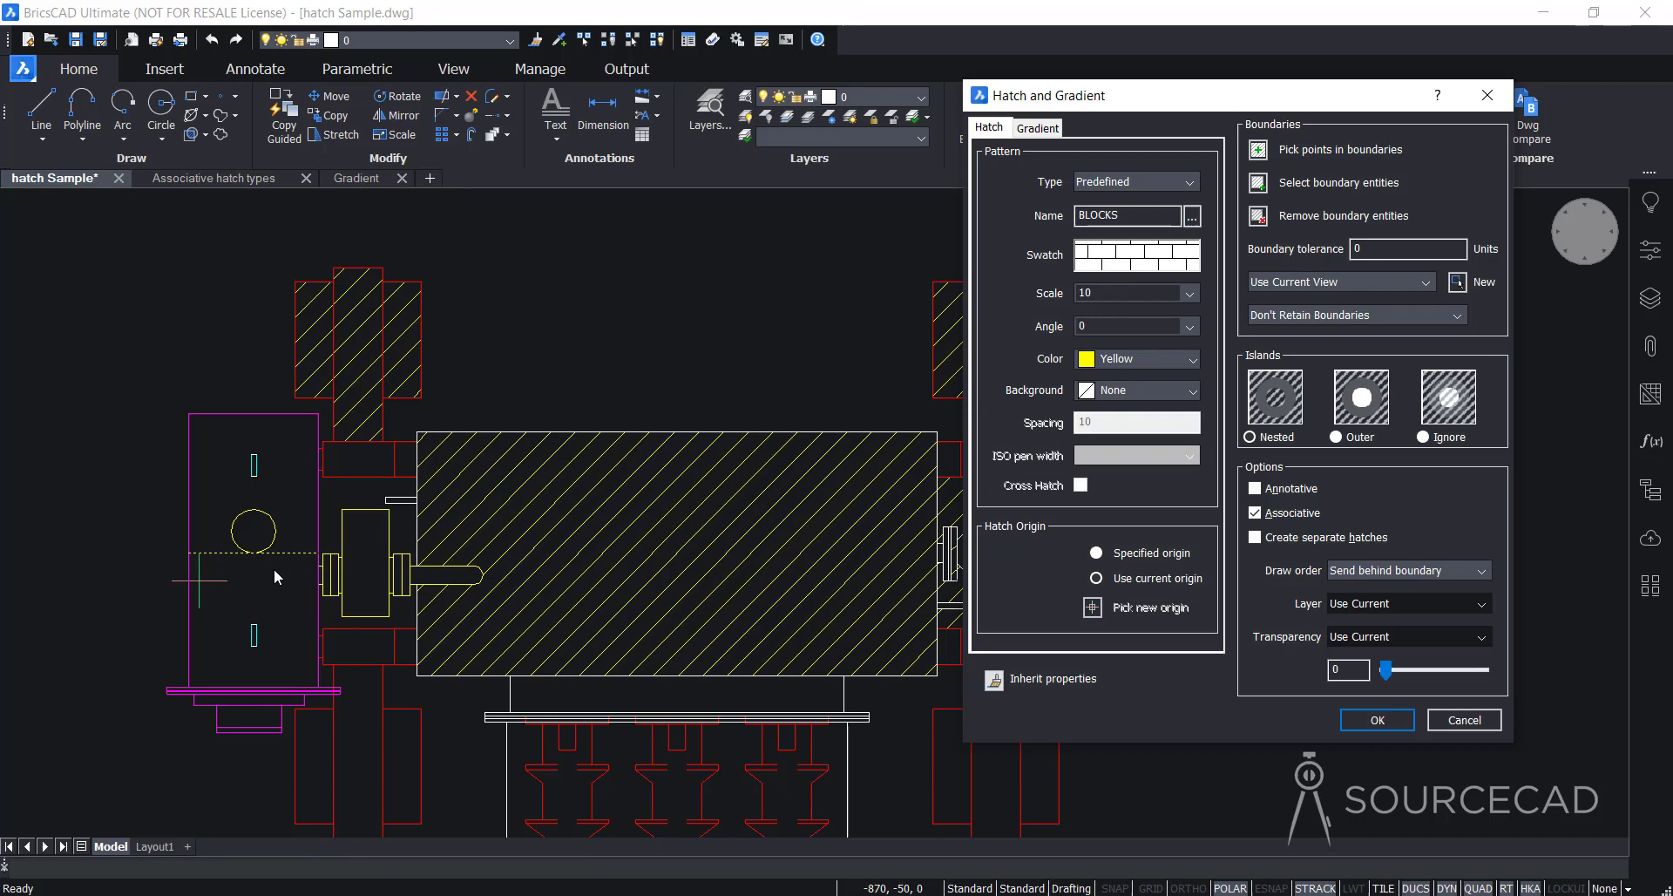
- Try pattern scales of 1 and 0.1 for the BLOCKS hatch
double_click(1098, 294)
type("1")
key("Tab")
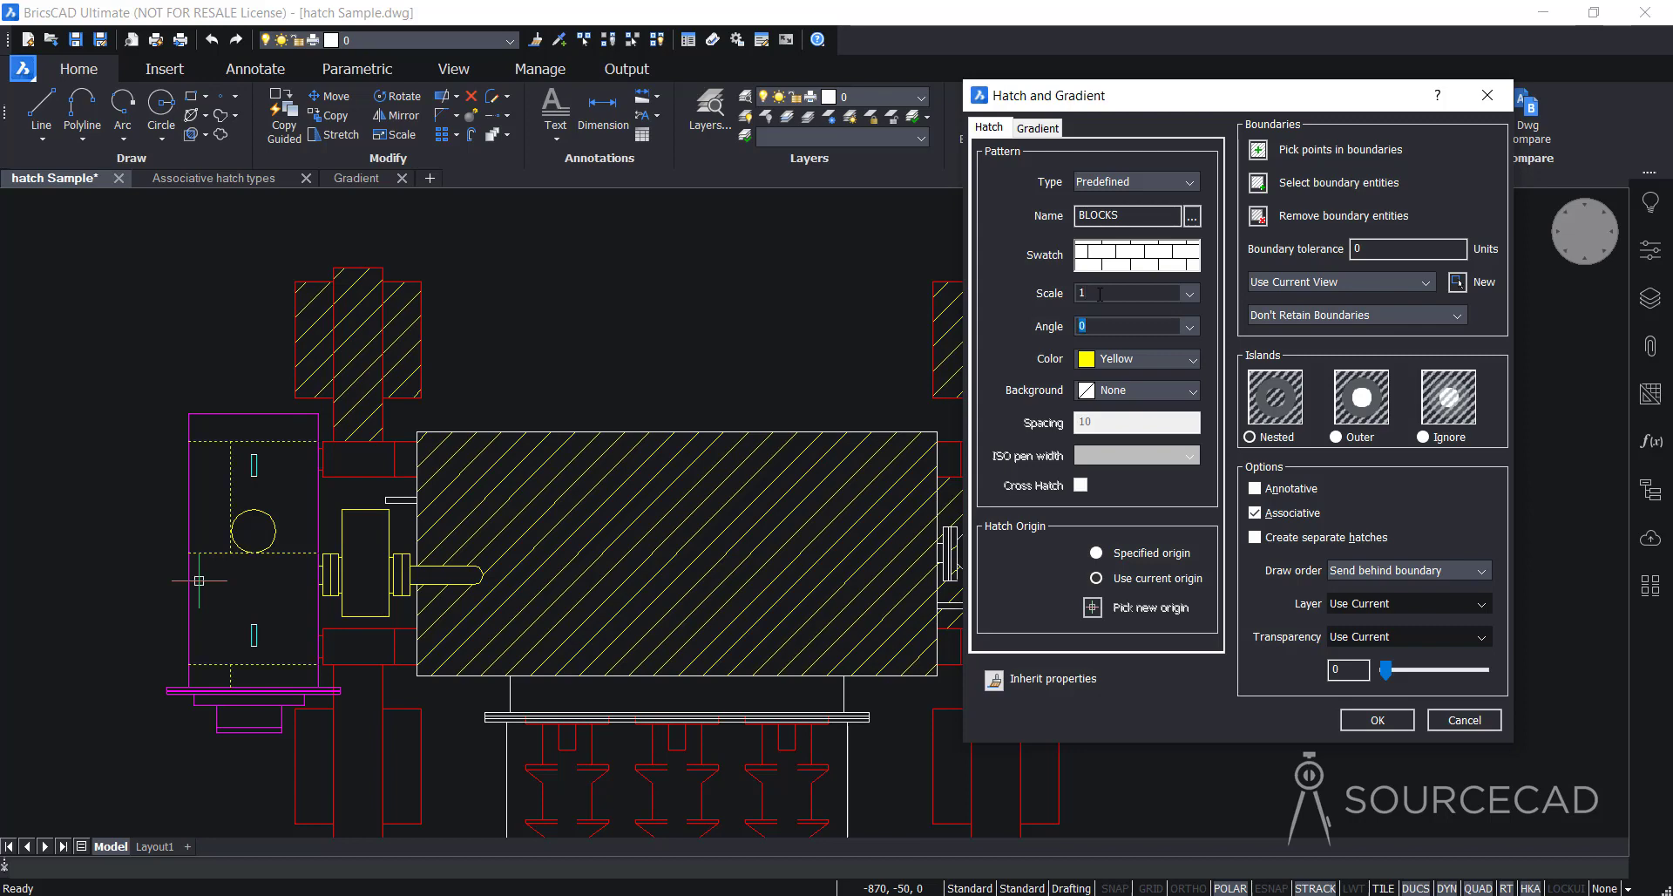
double_click(1089, 295)
type("0,1")
key("Tab")
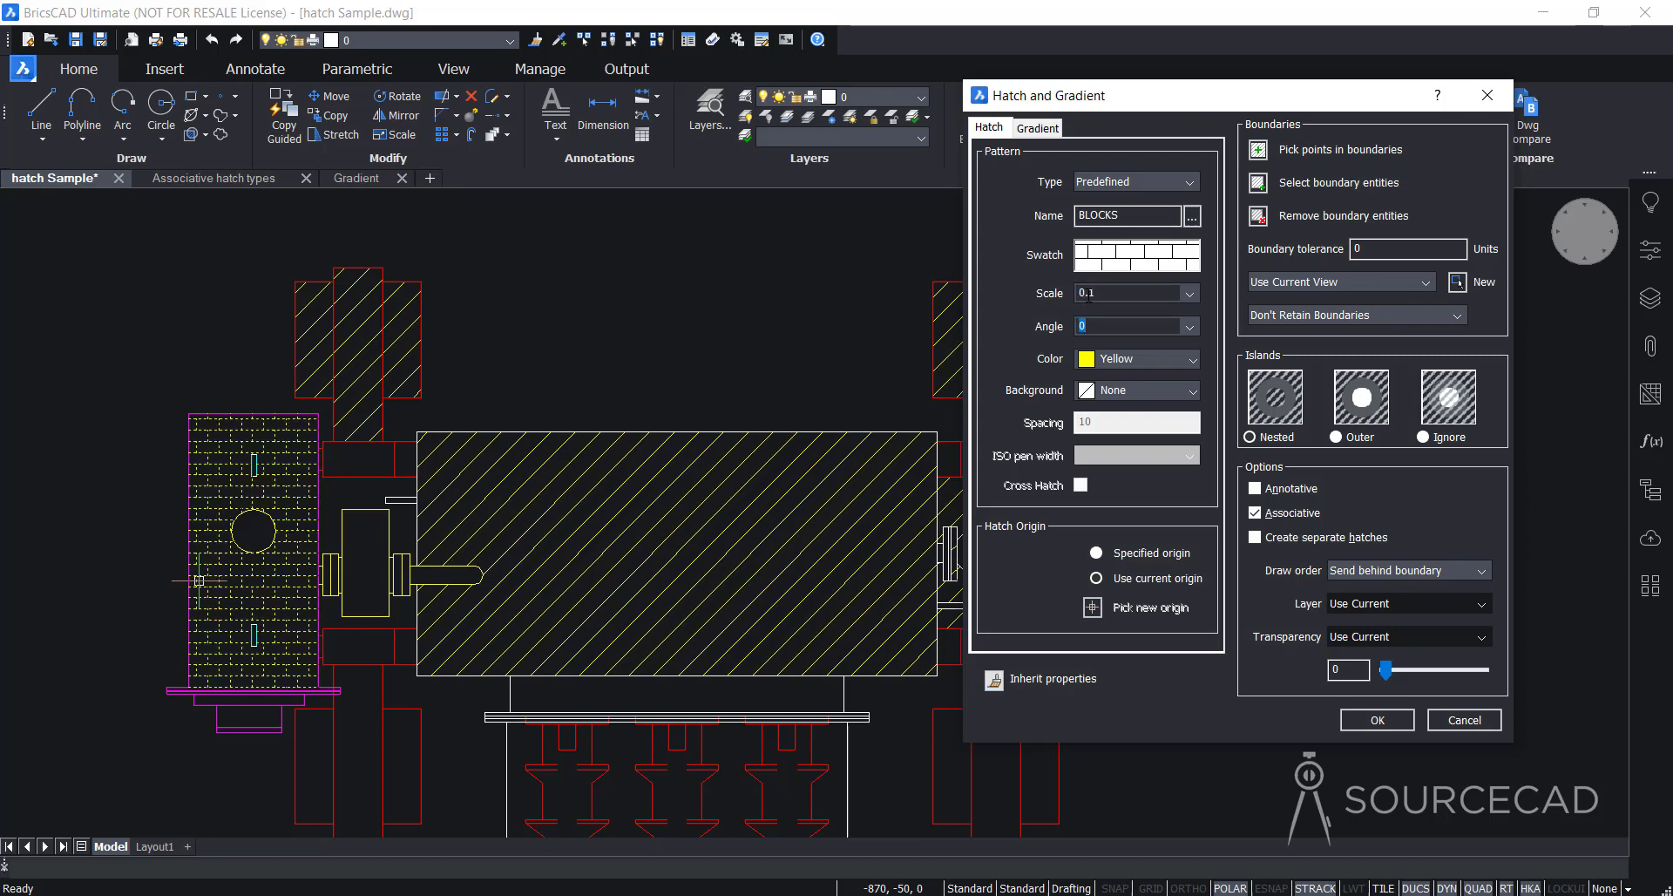
- Set the BLOCKS hatch pattern scale to 0.2
double_click(1112, 292)
type("0,2")
key("Tab")
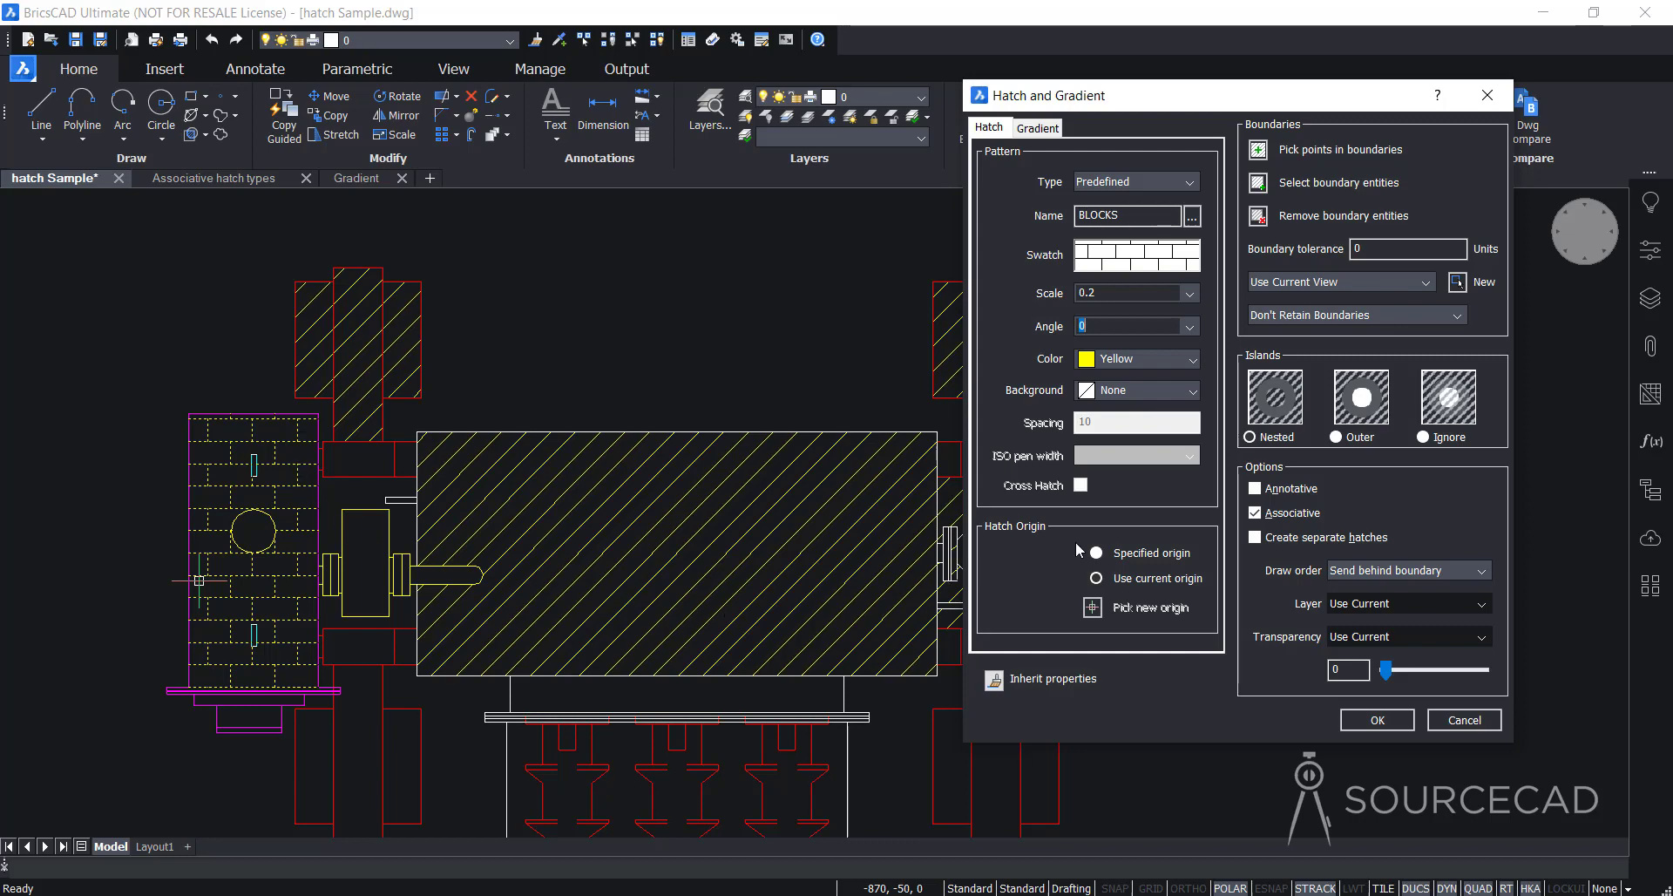
- Switch the hatch to a specified origin and place it at the magenta rectangle's upper-left corner
left_click(1098, 554)
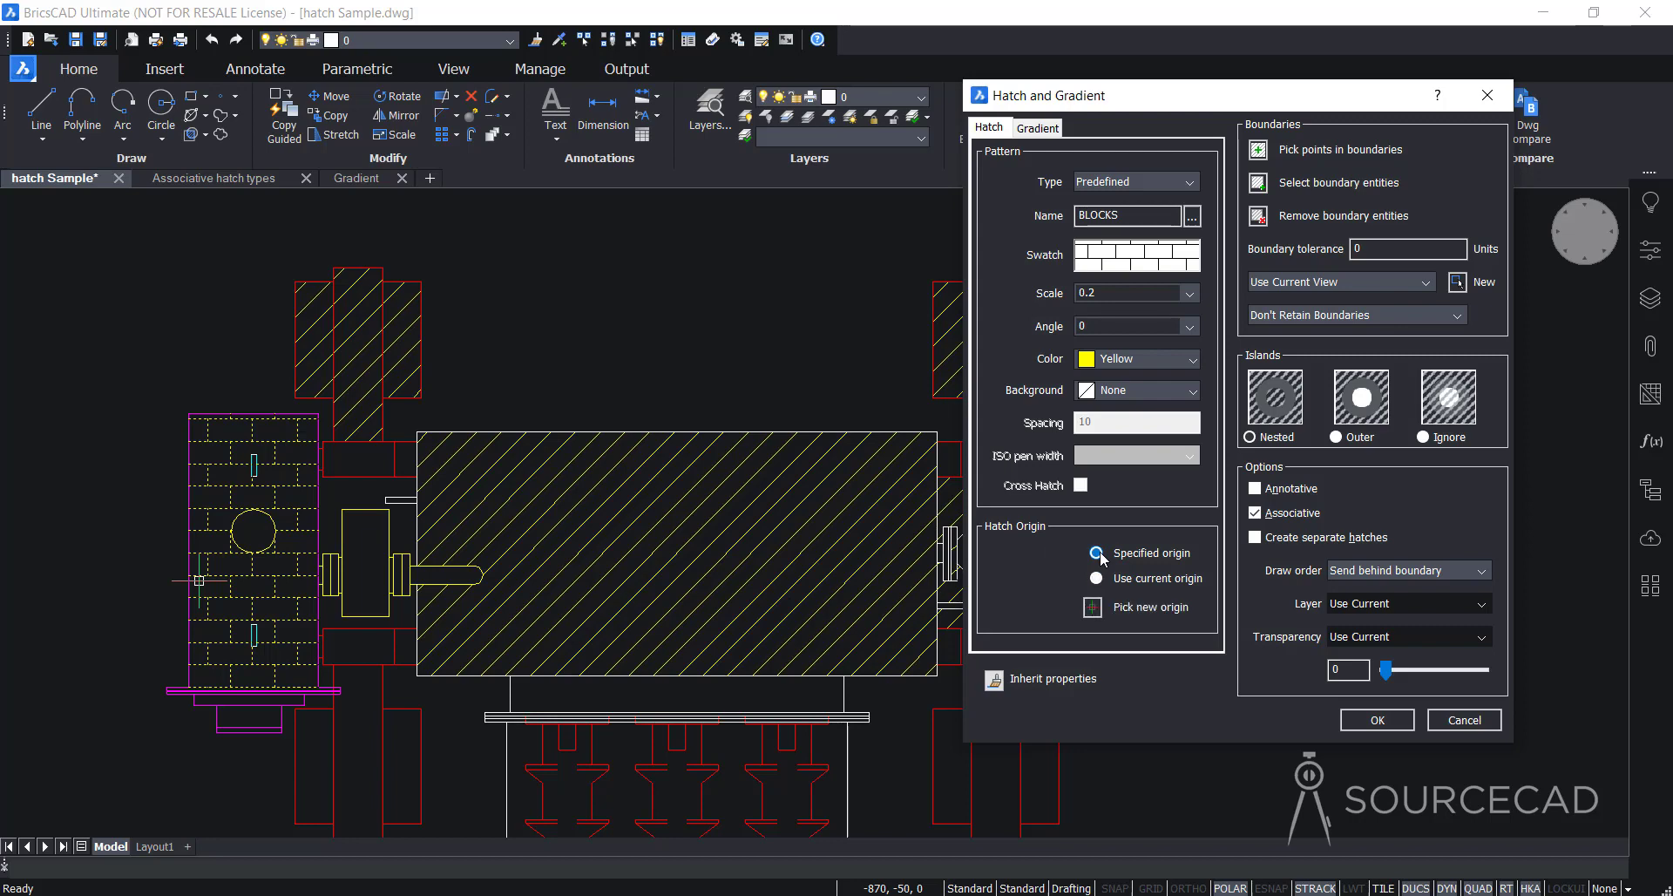
left_click(1093, 607)
scroll(144, 708, "up", 5)
scroll(144, 707, "up", 2)
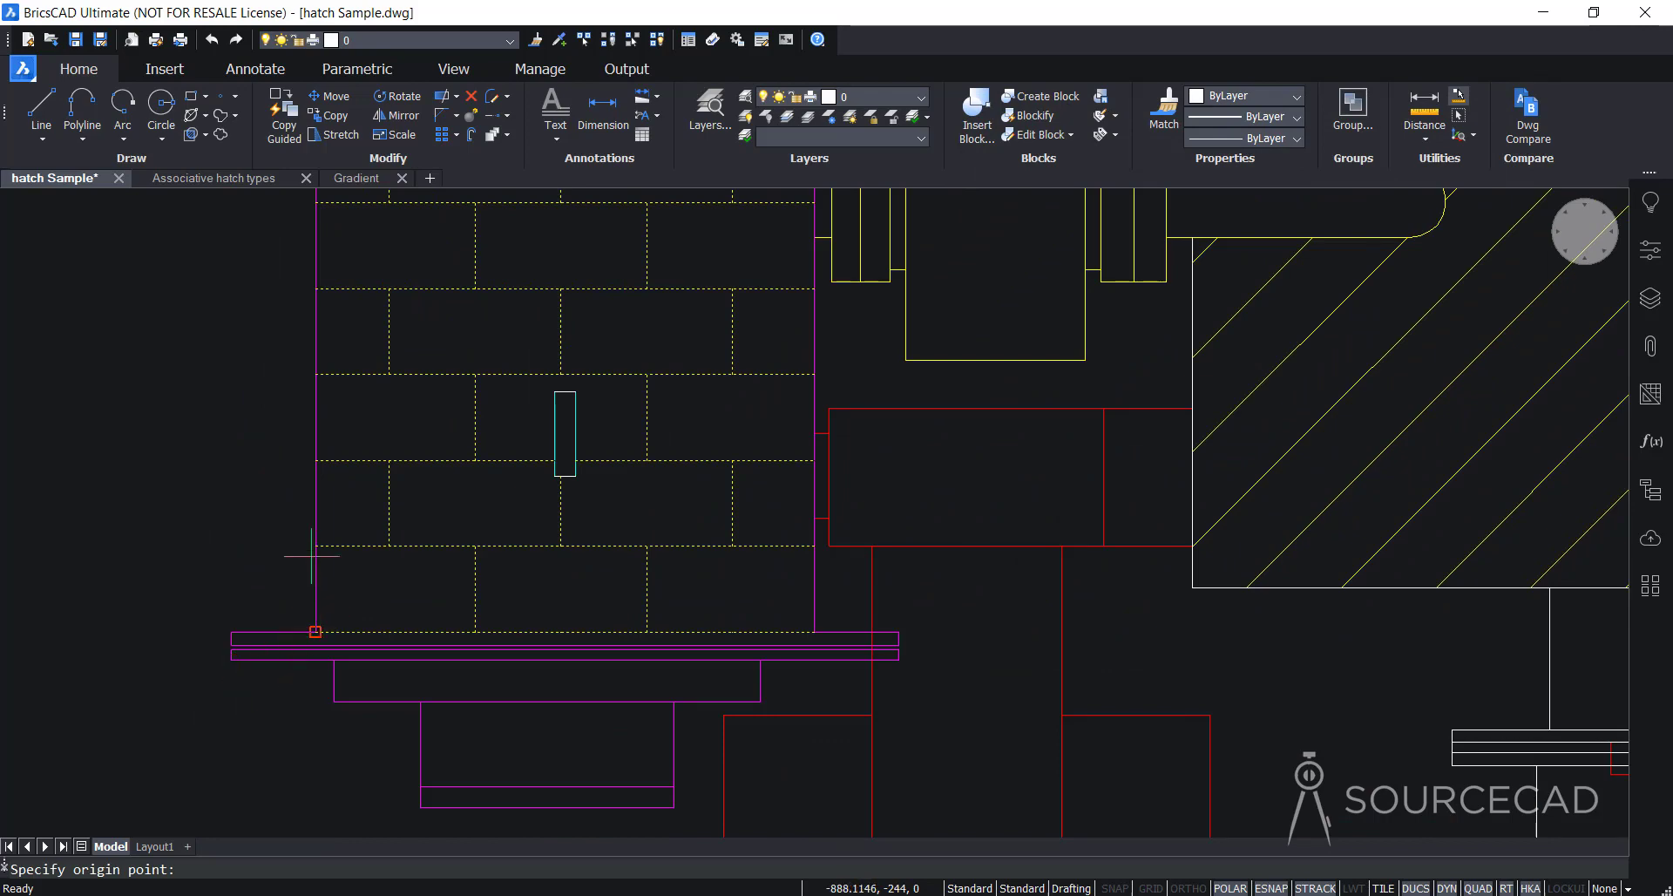
scroll(343, 590, "down", 3)
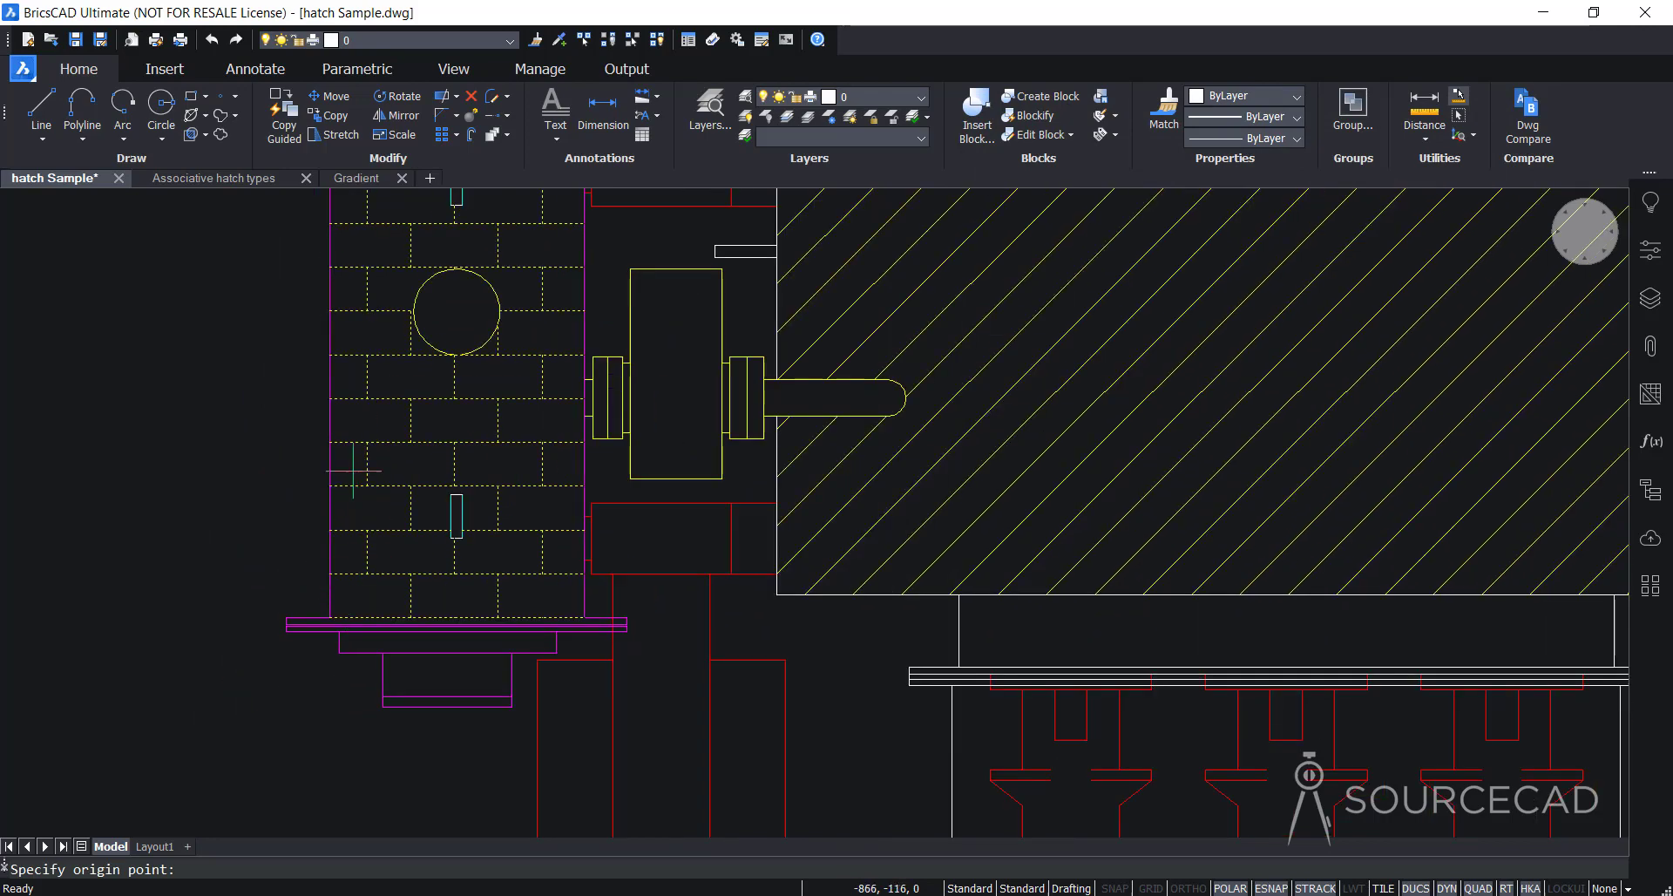
mouse_move(389, 423)
middle_mouse_down()
mouse_move(410, 619)
mouse_move(390, 617)
middle_mouse_up()
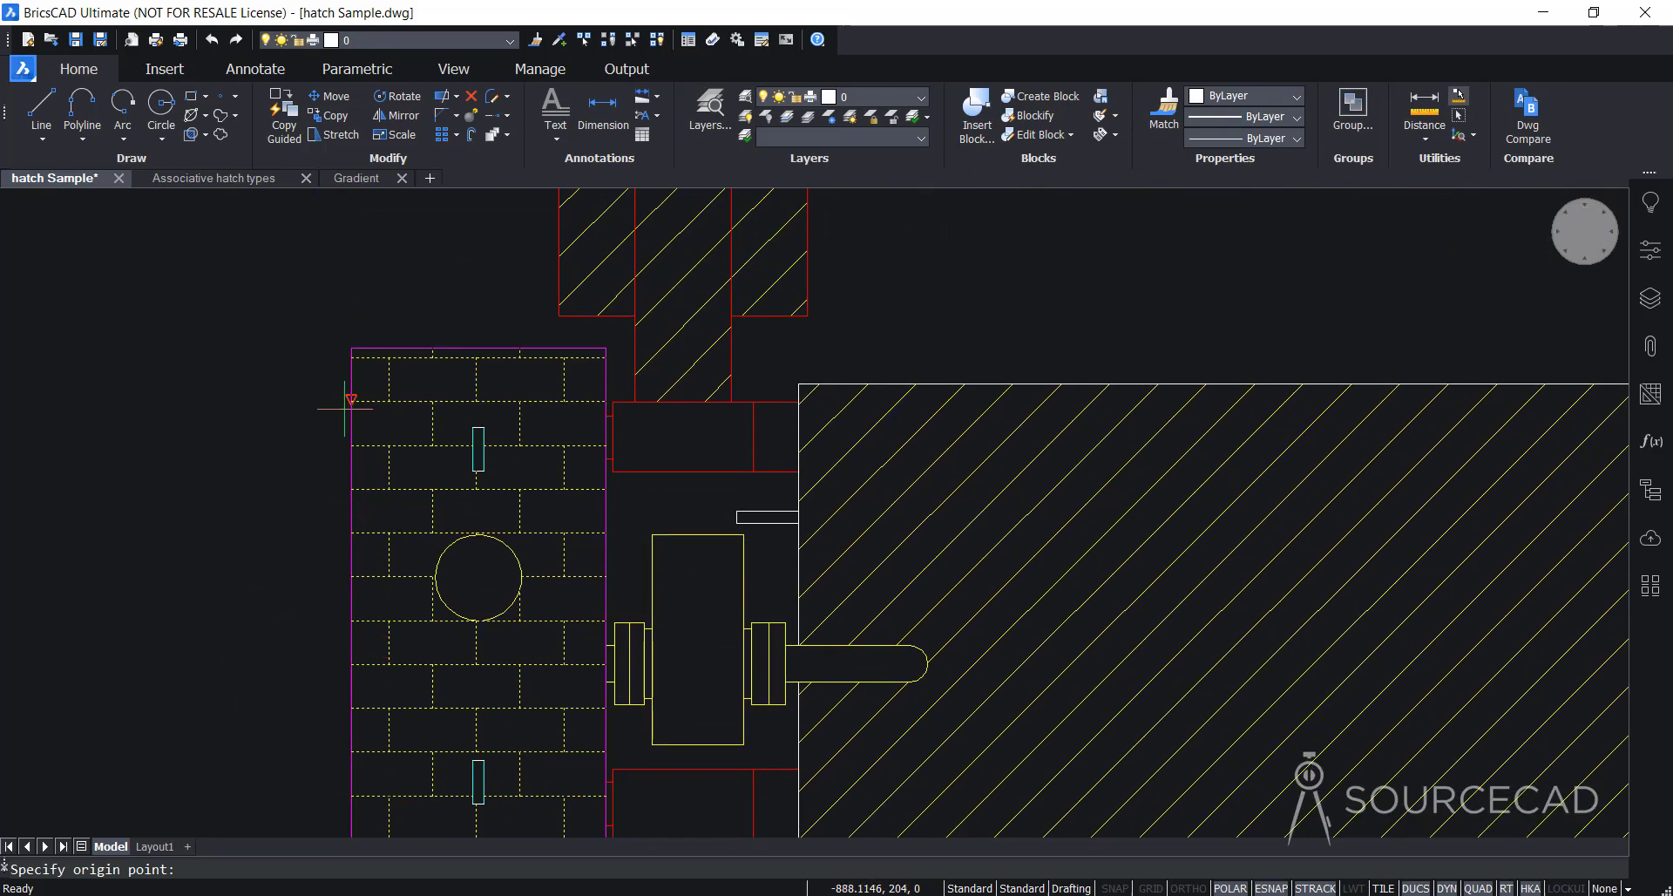
left_click(351, 348)
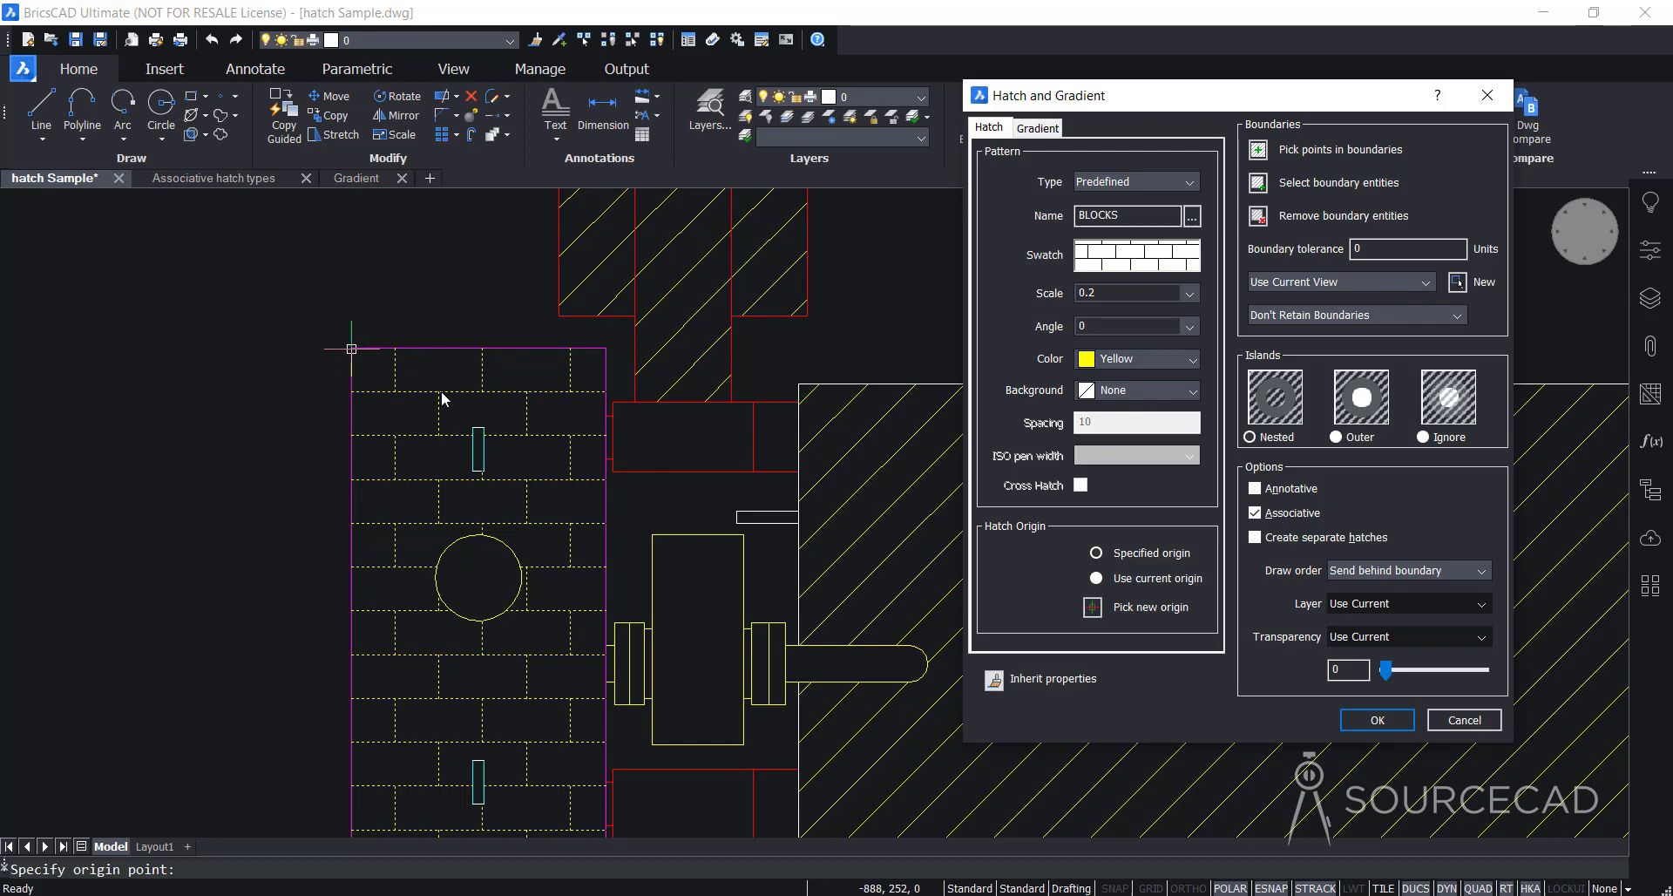
- Move the hatch origin to the magenta rectangle's lower-left corner and set the hatch color to Green
left_click(1096, 608)
middle_click_drag(628, 635, 658, 521)
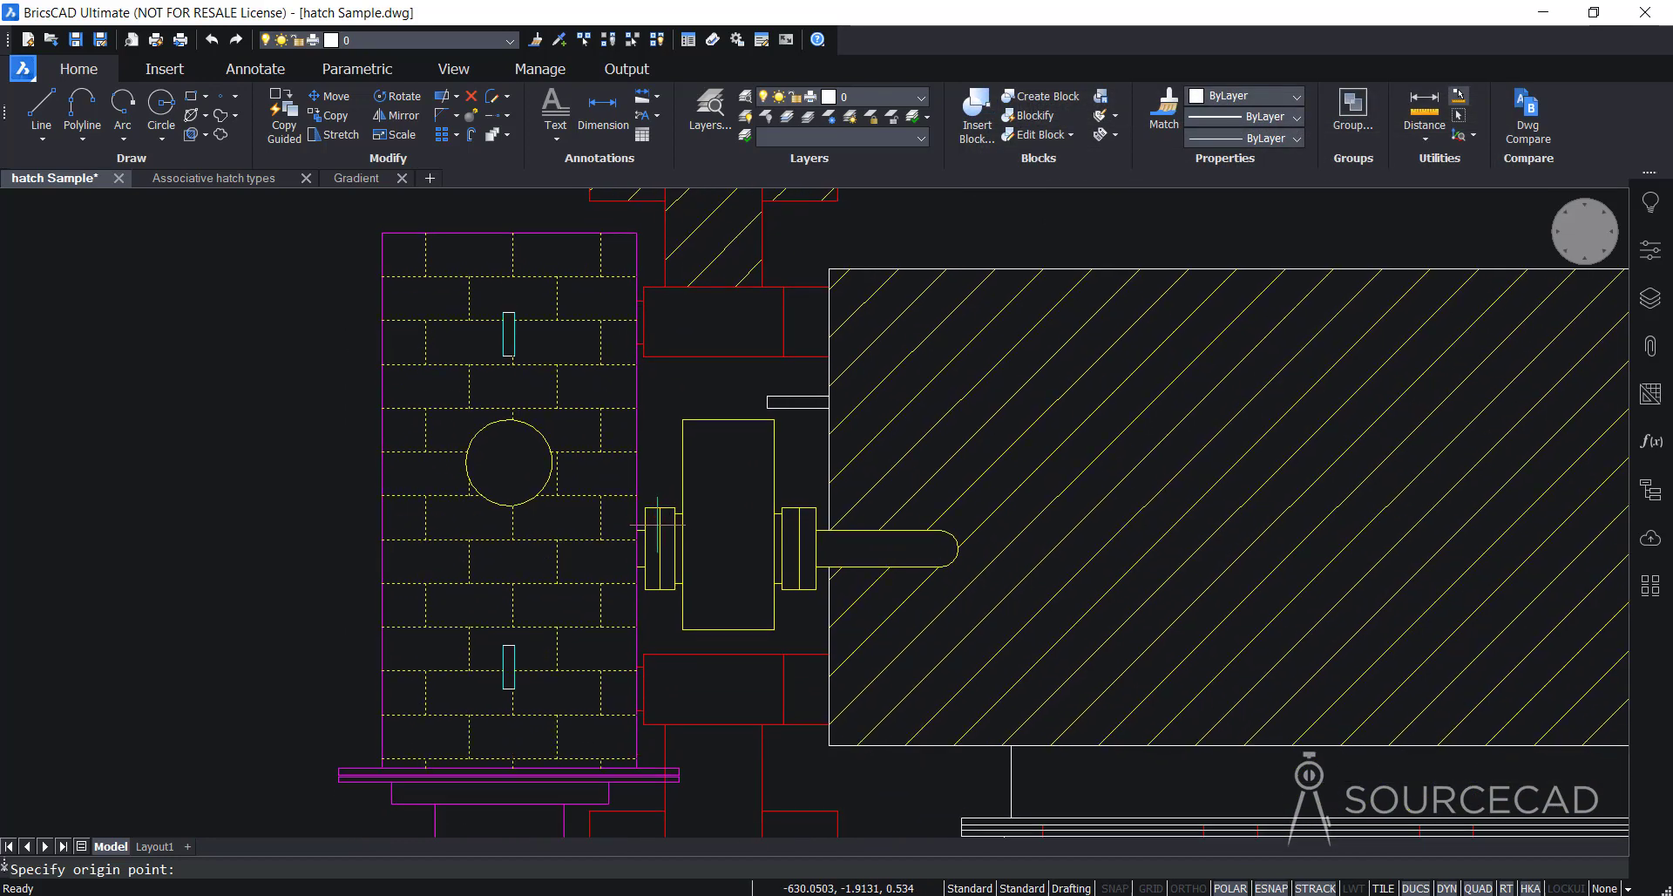
scroll(373, 781, "up", 3)
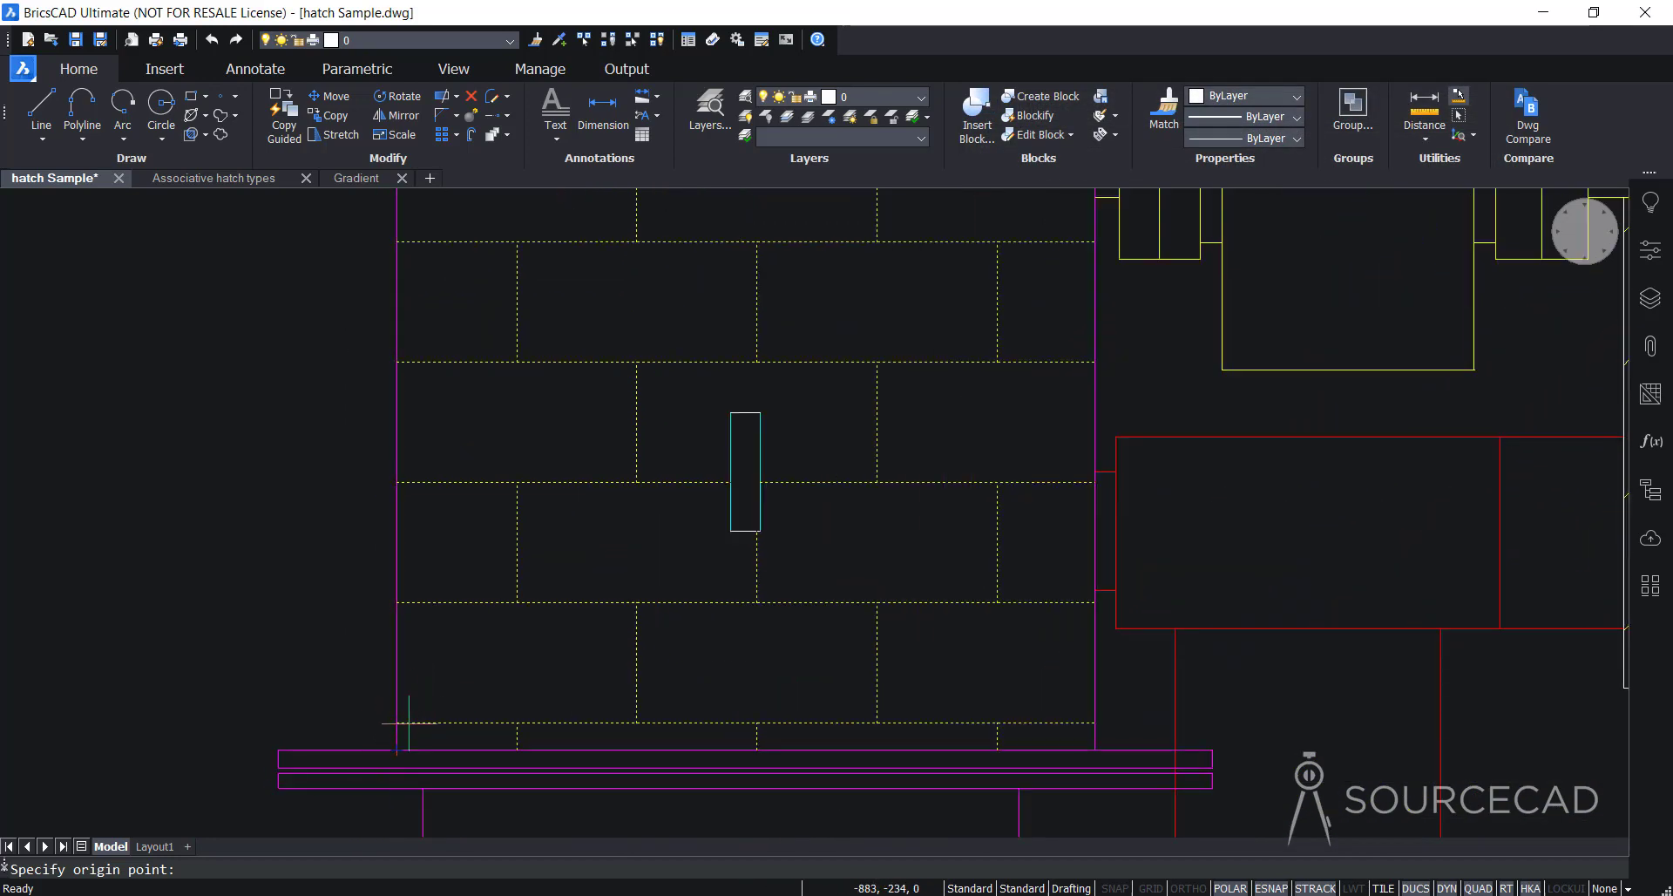
left_click(394, 750)
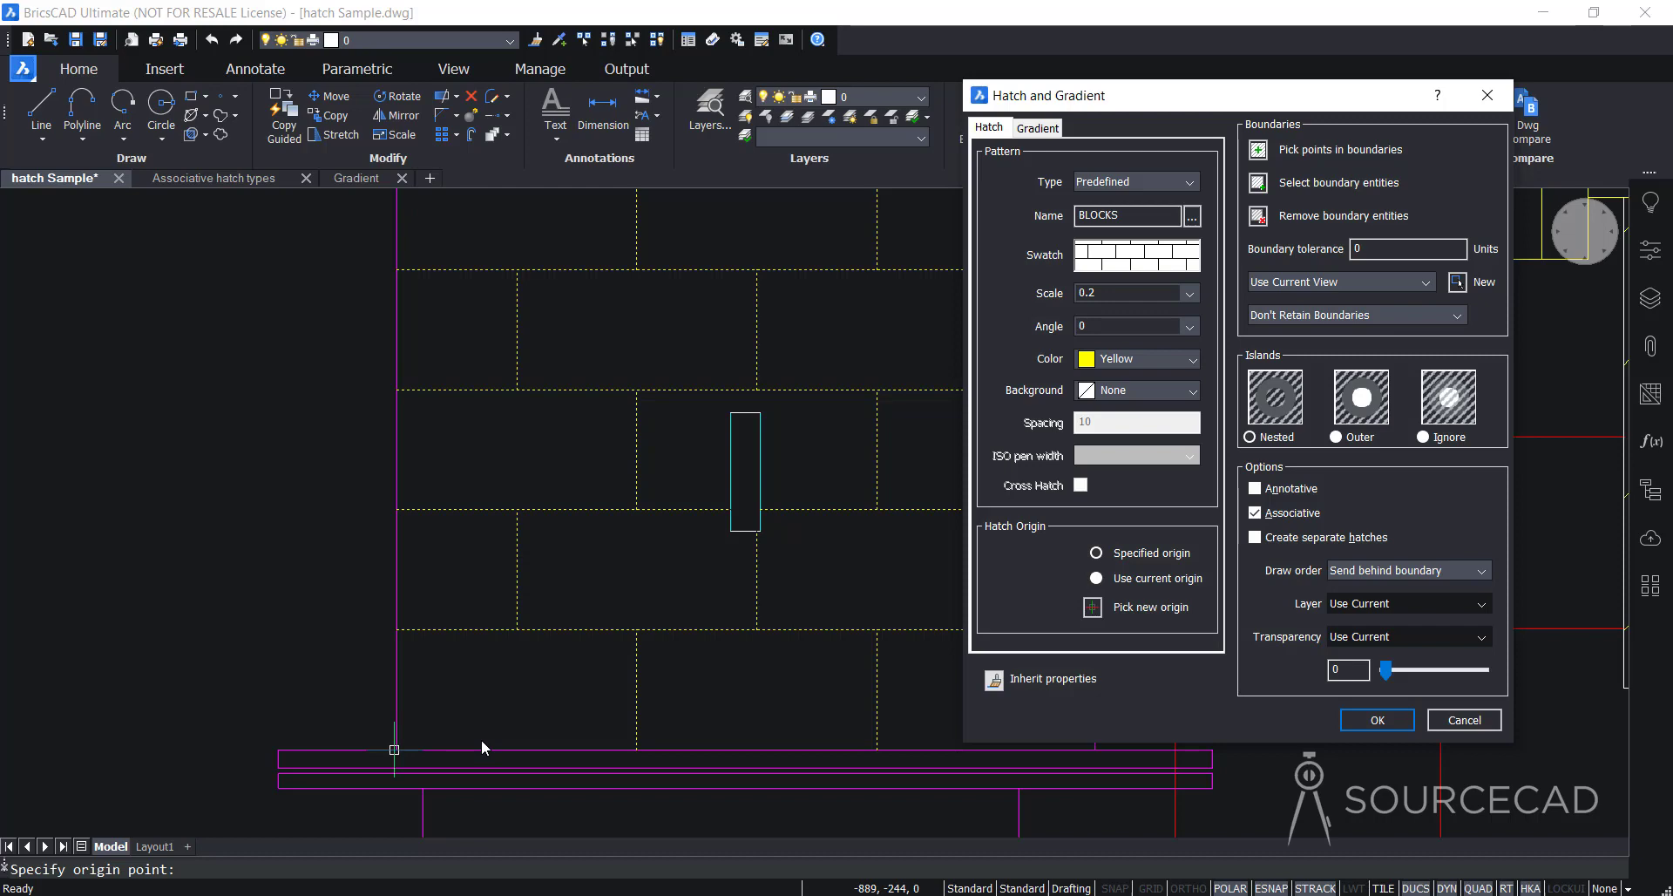
left_click(1125, 366)
left_click(1128, 486)
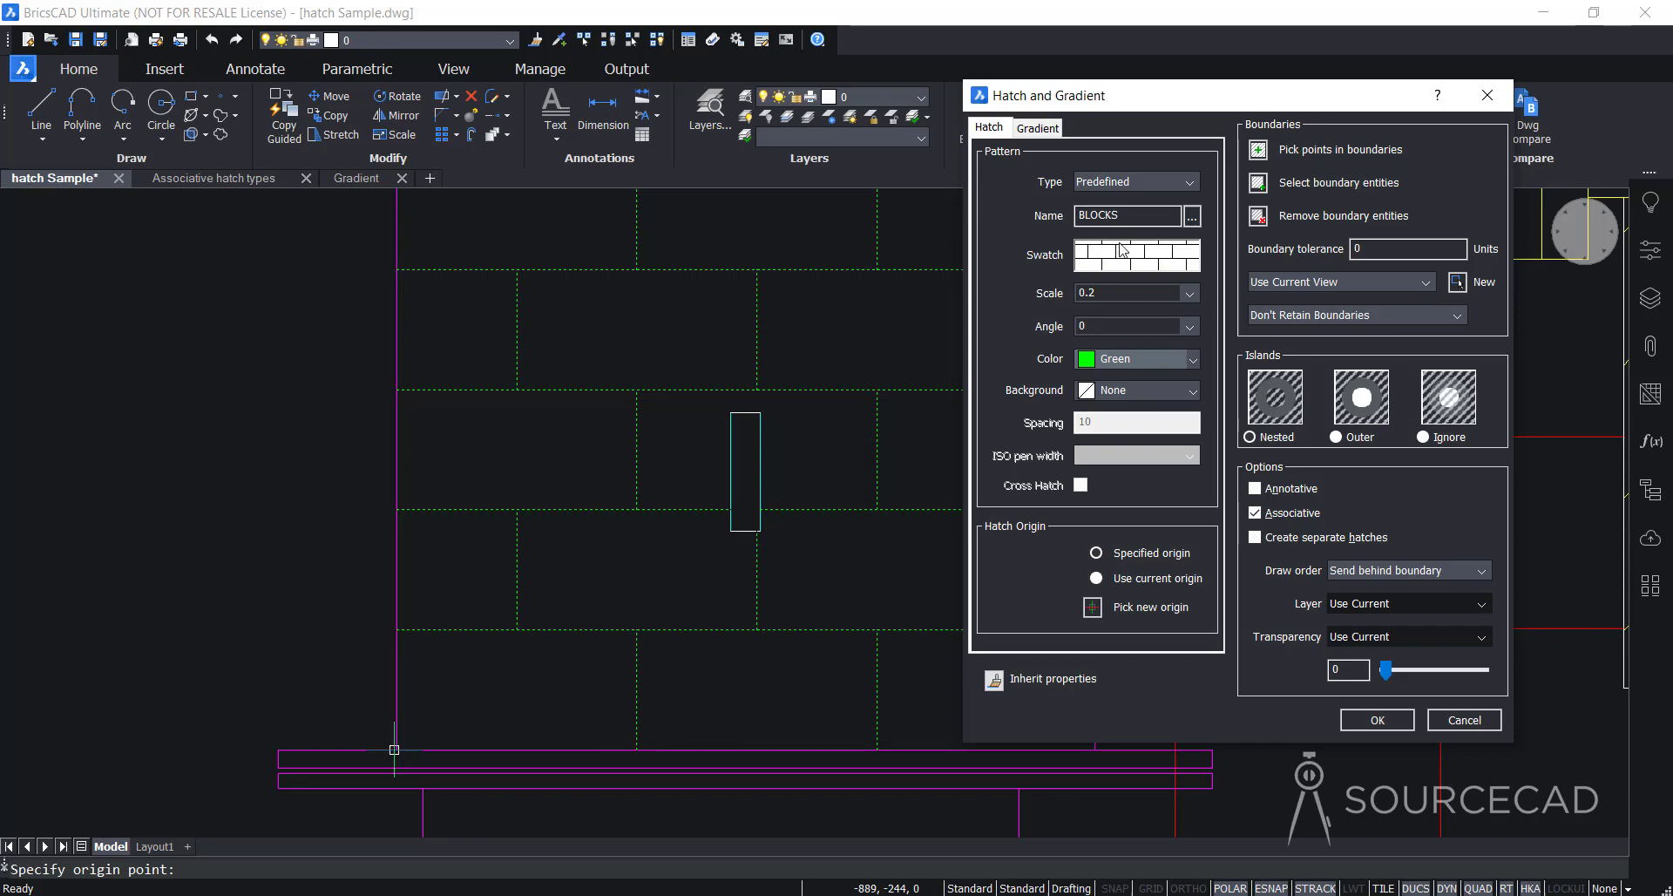
- Add the lower-left and lower-right red vertical shafts as boundaries, and create the BLOCKS hatches as separate hatches
left_click(1258, 152)
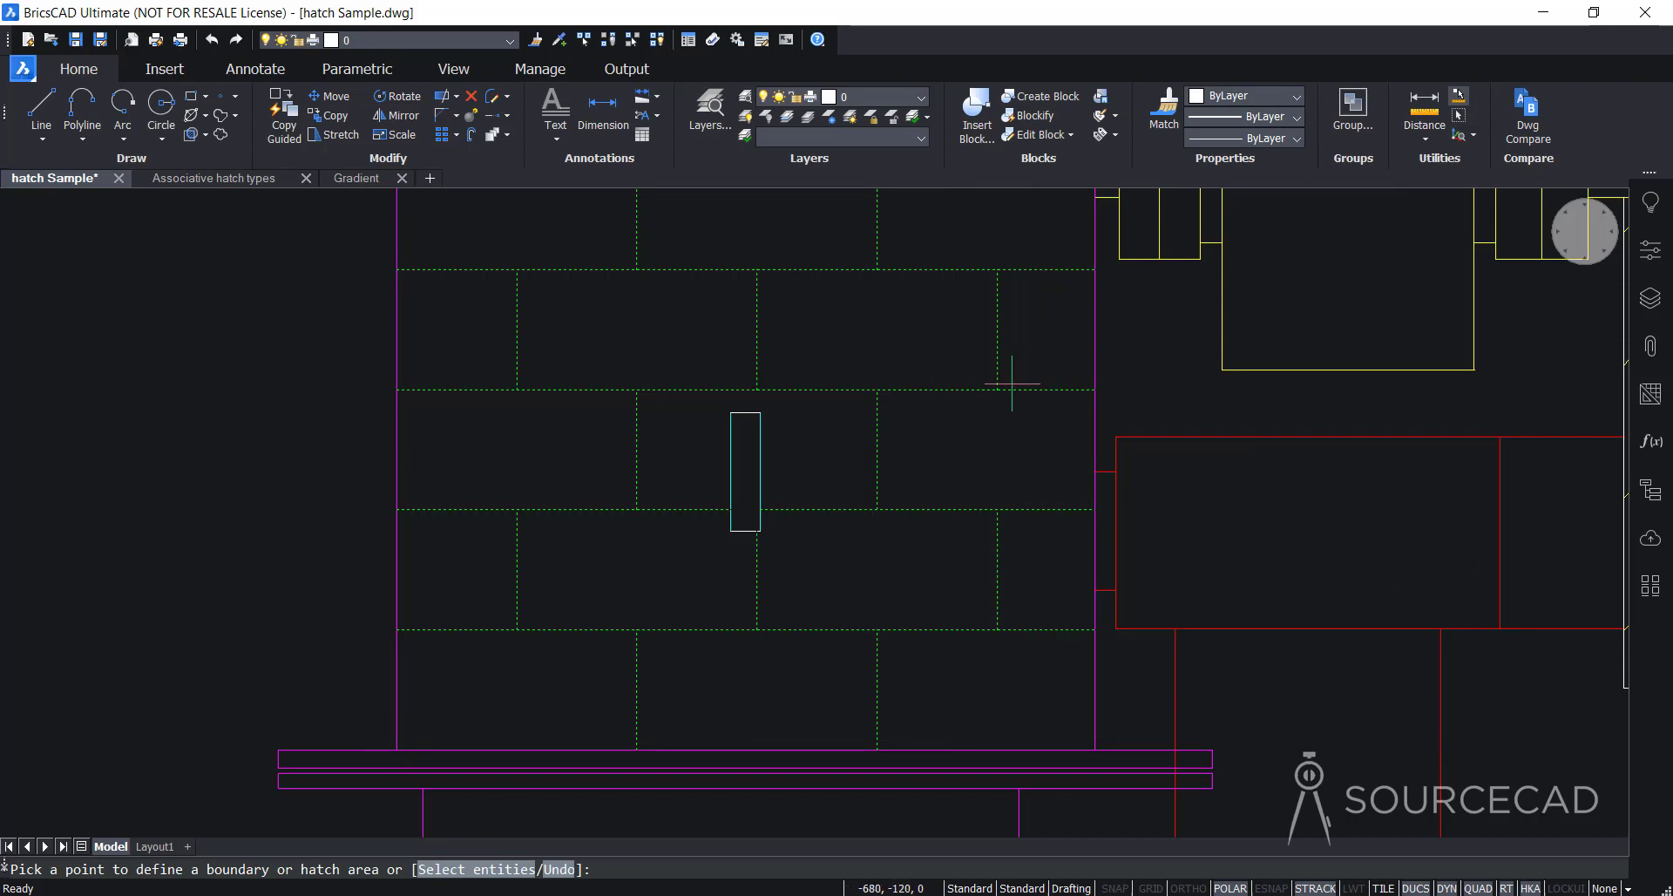
scroll(1009, 374, "down", 8)
mouse_move(987, 273)
middle_mouse_down()
mouse_move(646, 418)
mouse_move(404, 455)
mouse_move(403, 410)
middle_mouse_up()
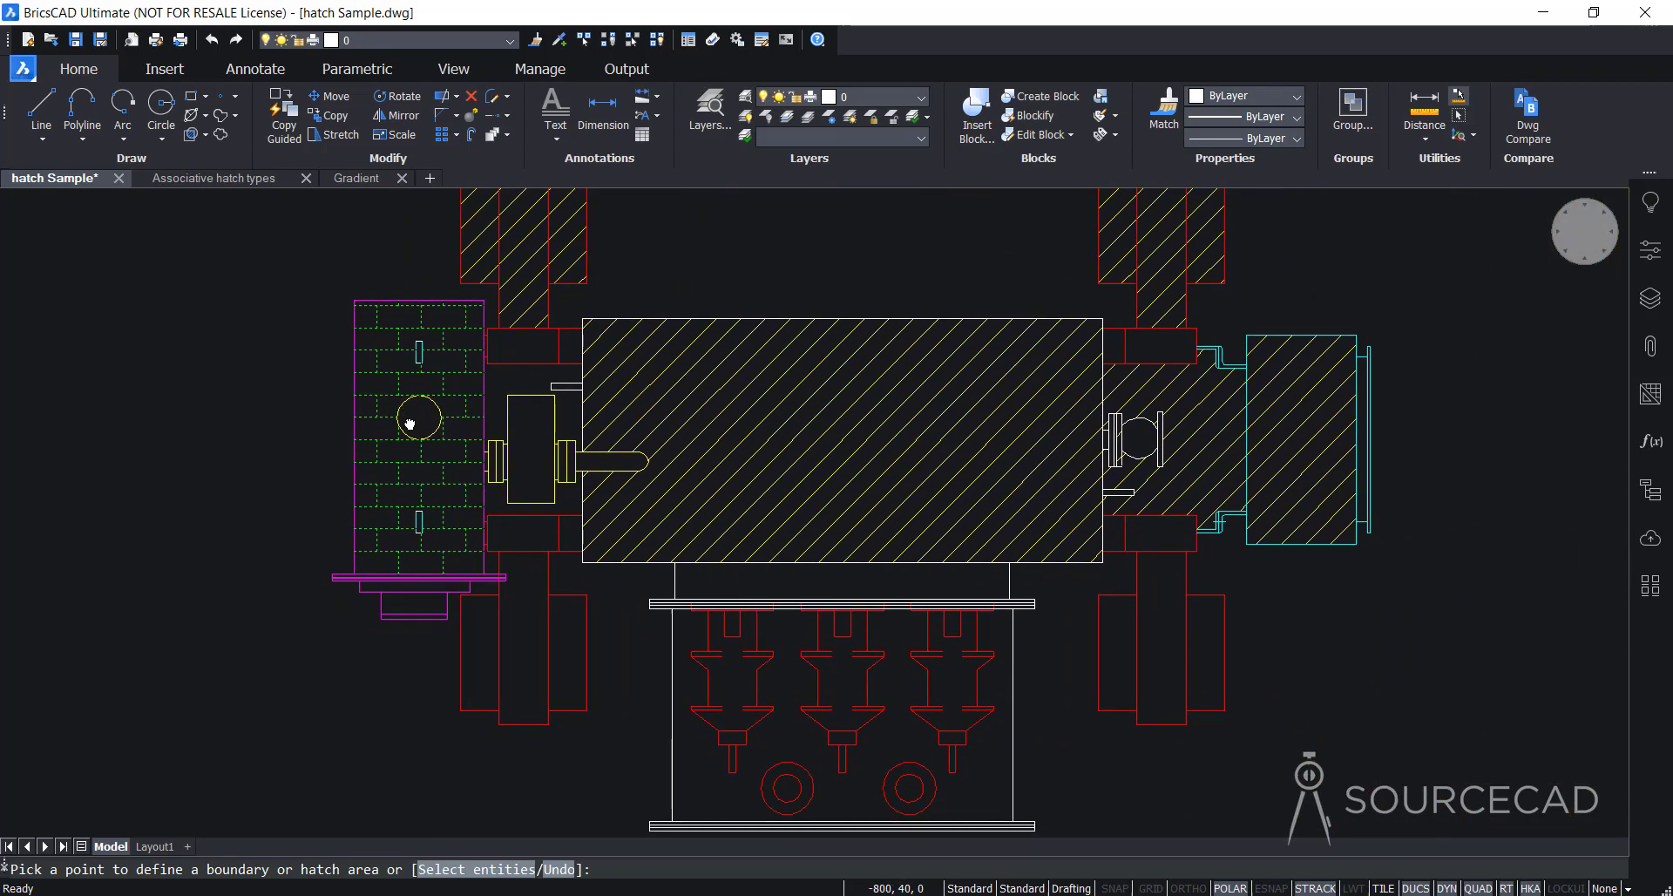
left_click(523, 624)
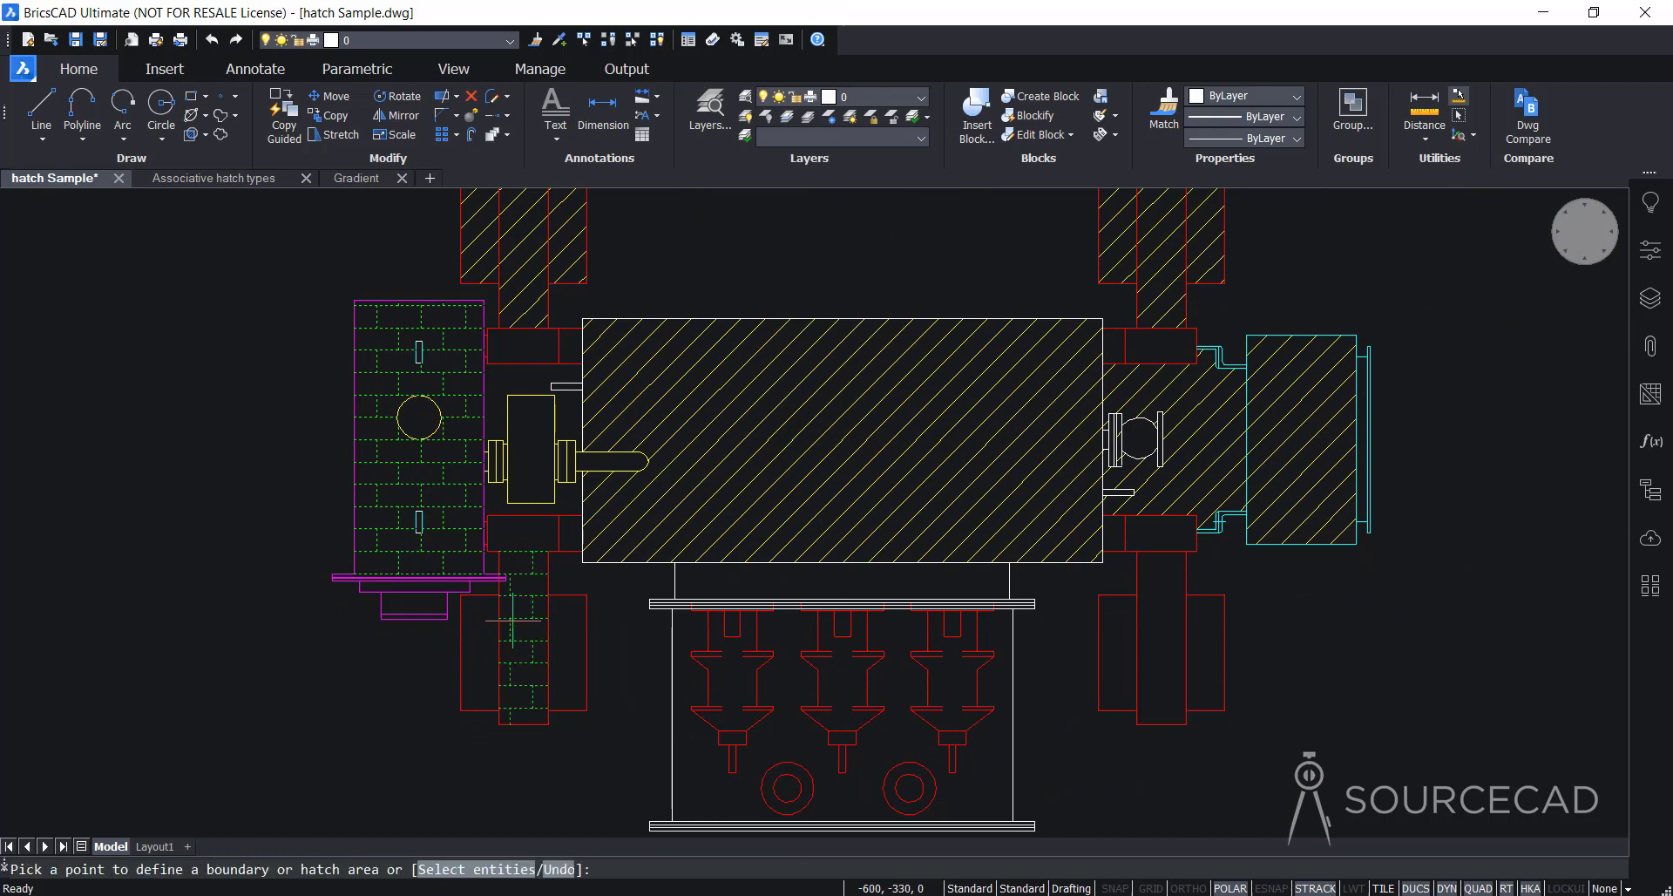
left_click(1159, 627)
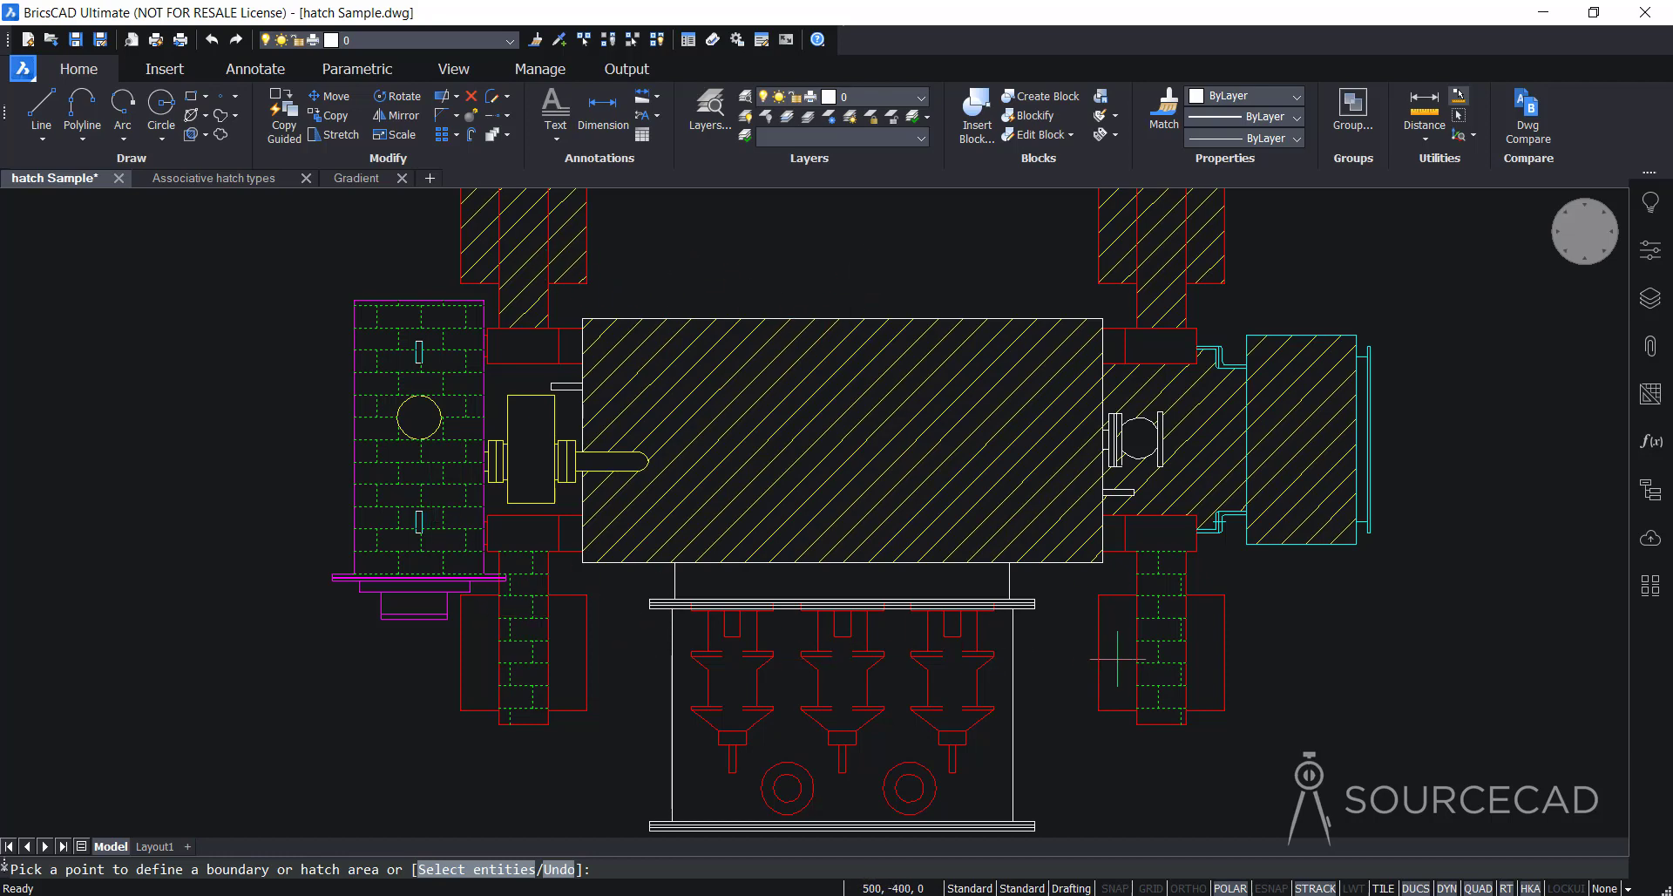
key("Return")
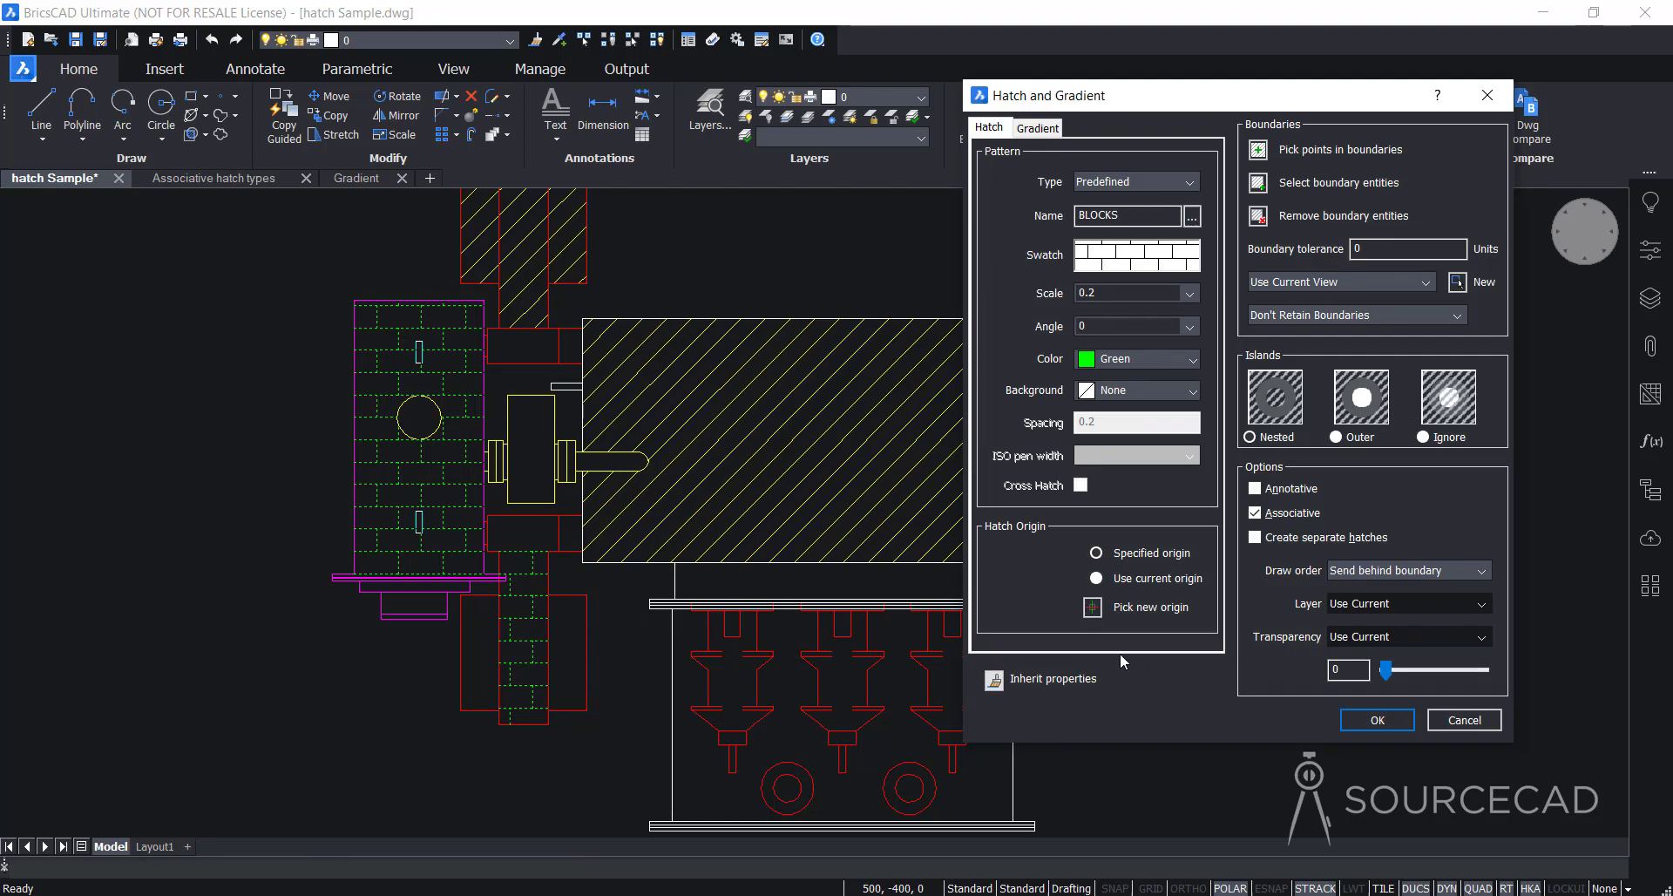
left_click(1255, 537)
left_click(1355, 726)
- Select each of the three green BLOCKS hatches to check that they are separate objects, and clear the selection
left_click(453, 481)
left_click(513, 625)
left_click(1161, 649)
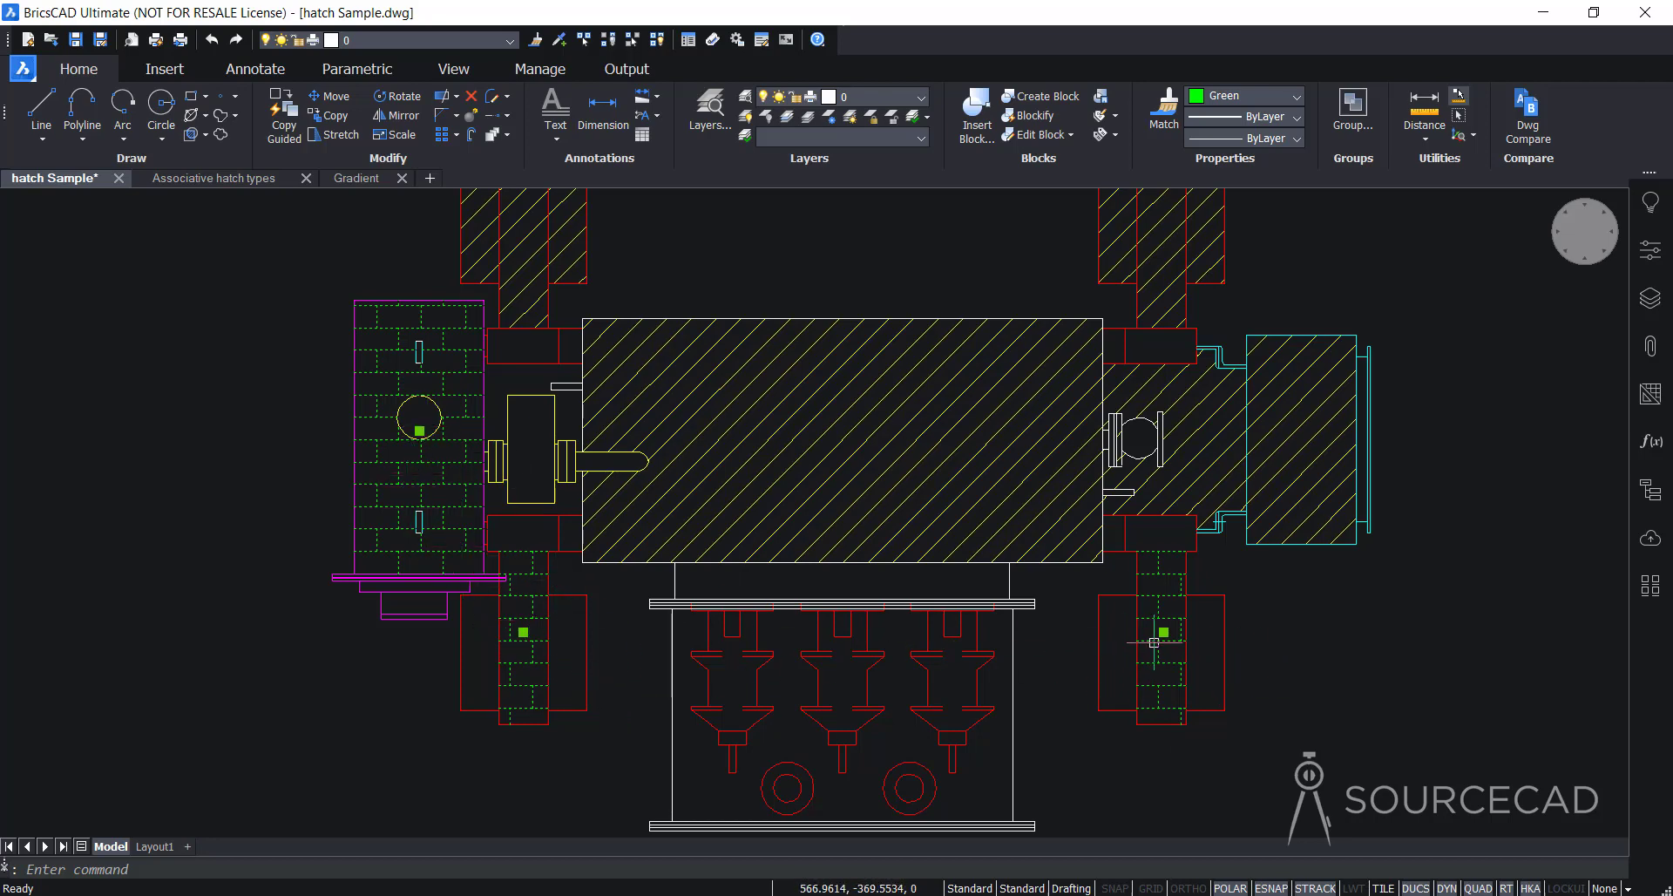
mouse_move(1154, 643)
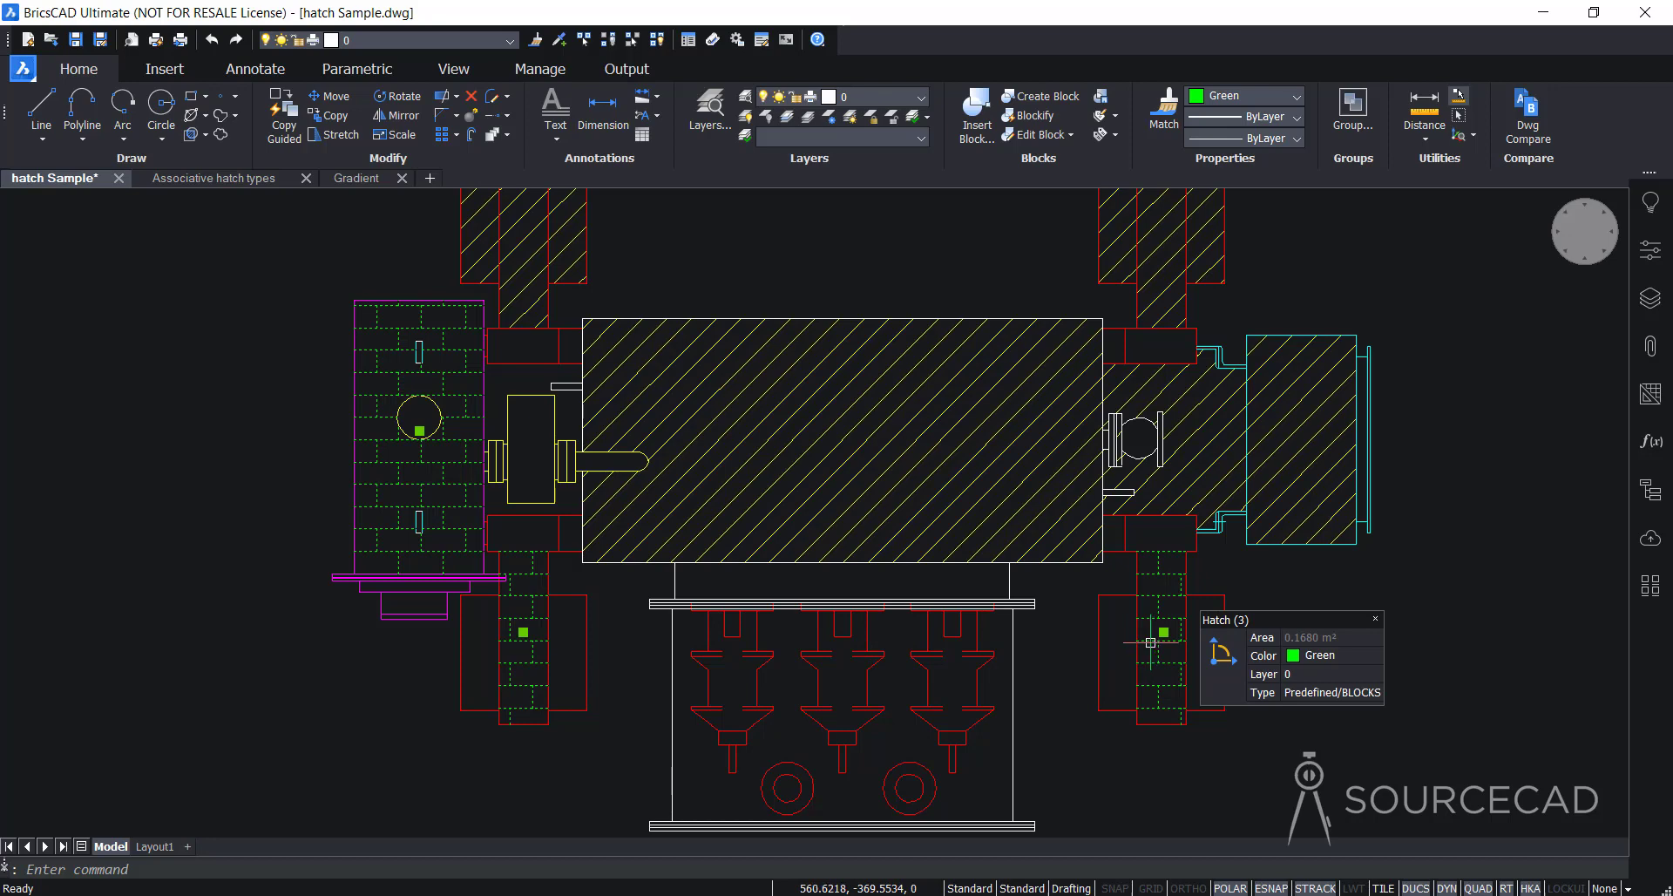
key("Escape")
middle_click_drag(981, 403, 964, 472)
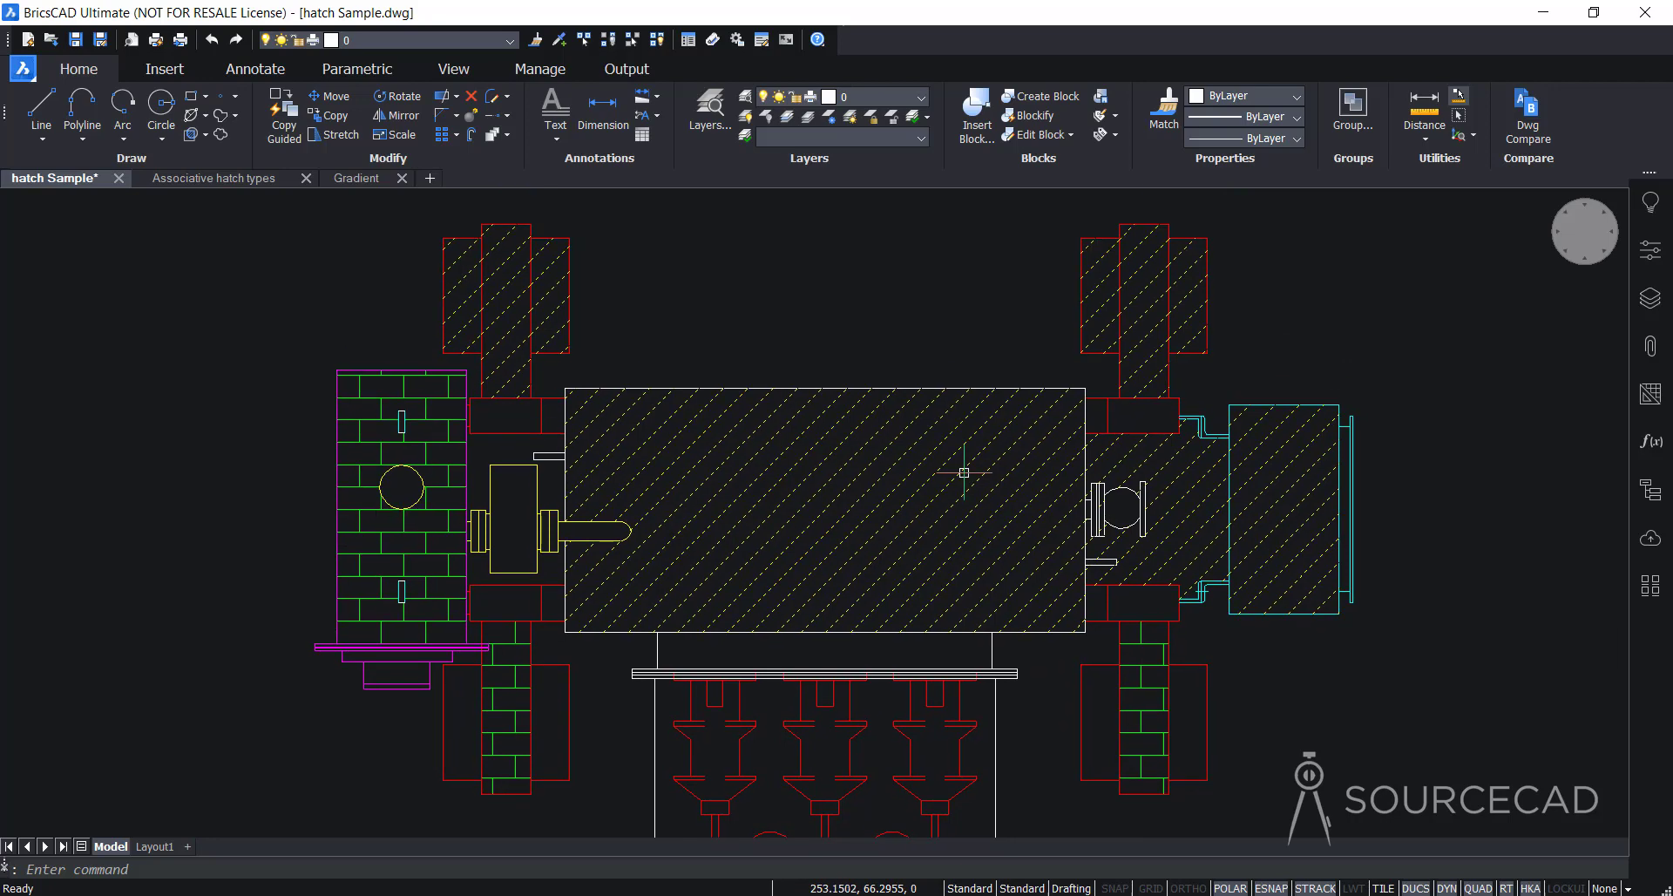
- Select the yellow hatch inside the large white rectangle to check its properties
left_click(962, 473)
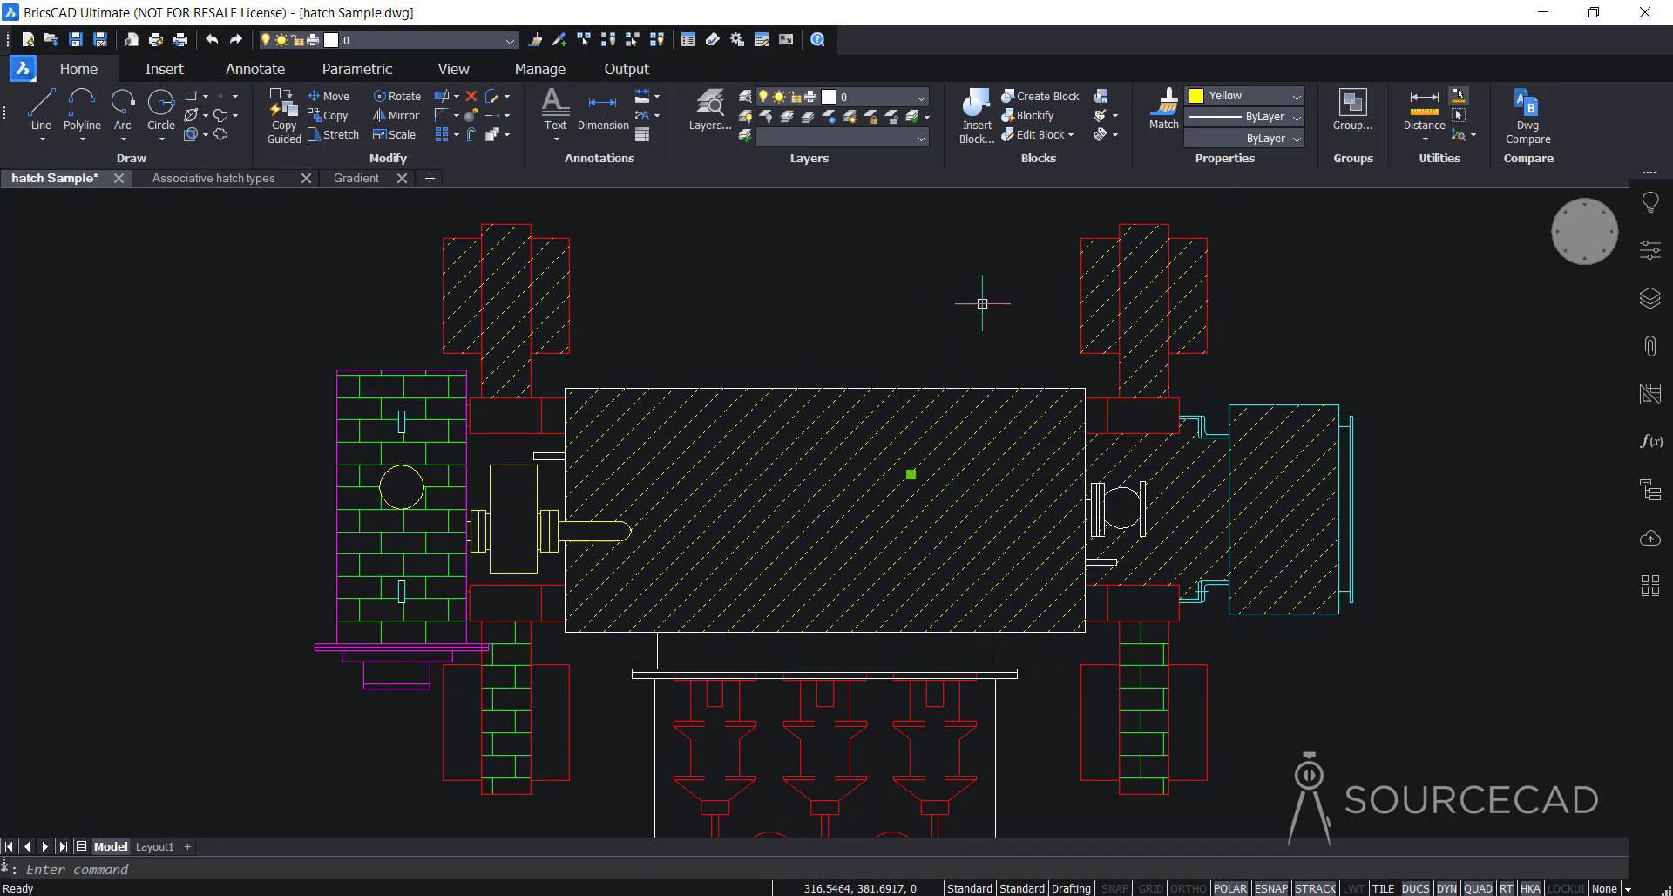
mouse_move(935, 443)
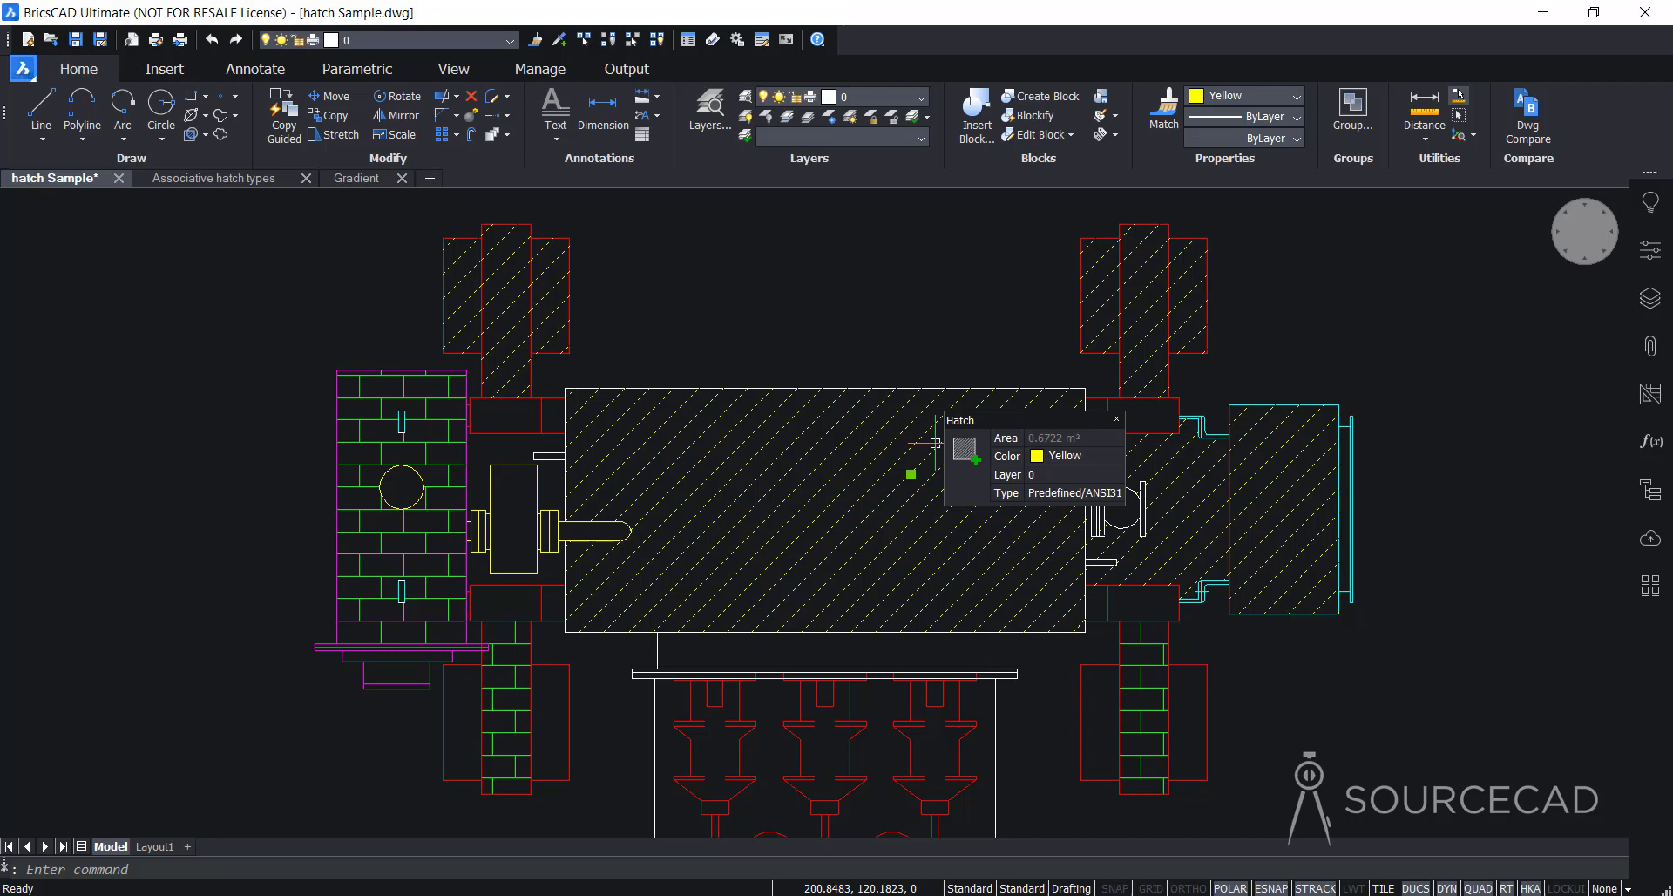
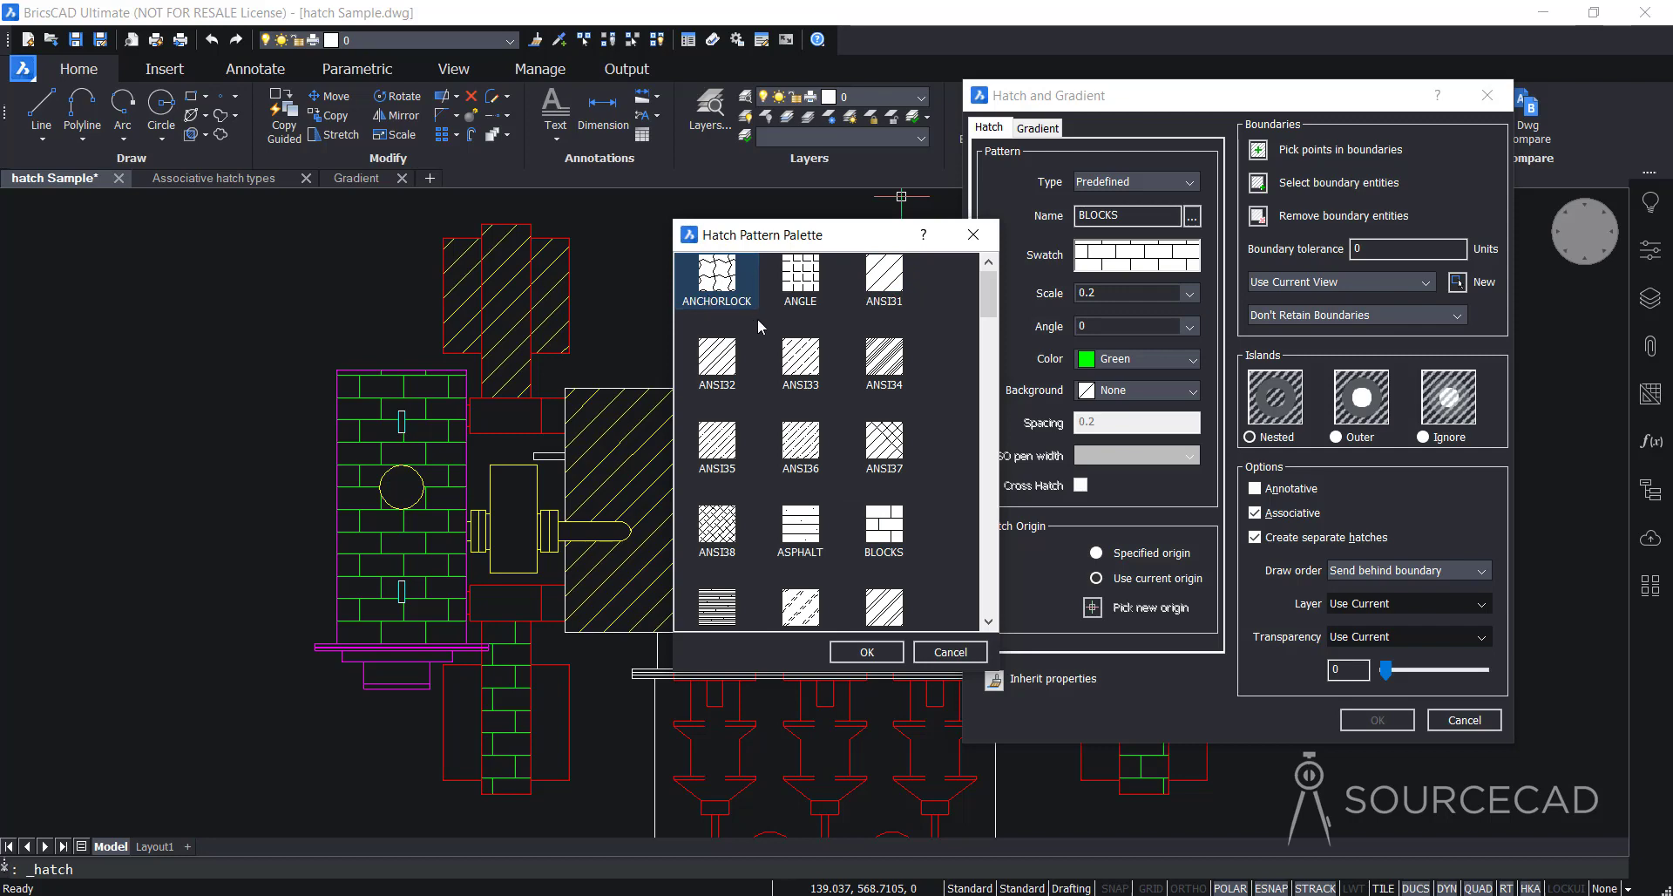
- Set up a new hatch with the ANCHORLOCK pattern on the HIDDEN layer
left_click(865, 654)
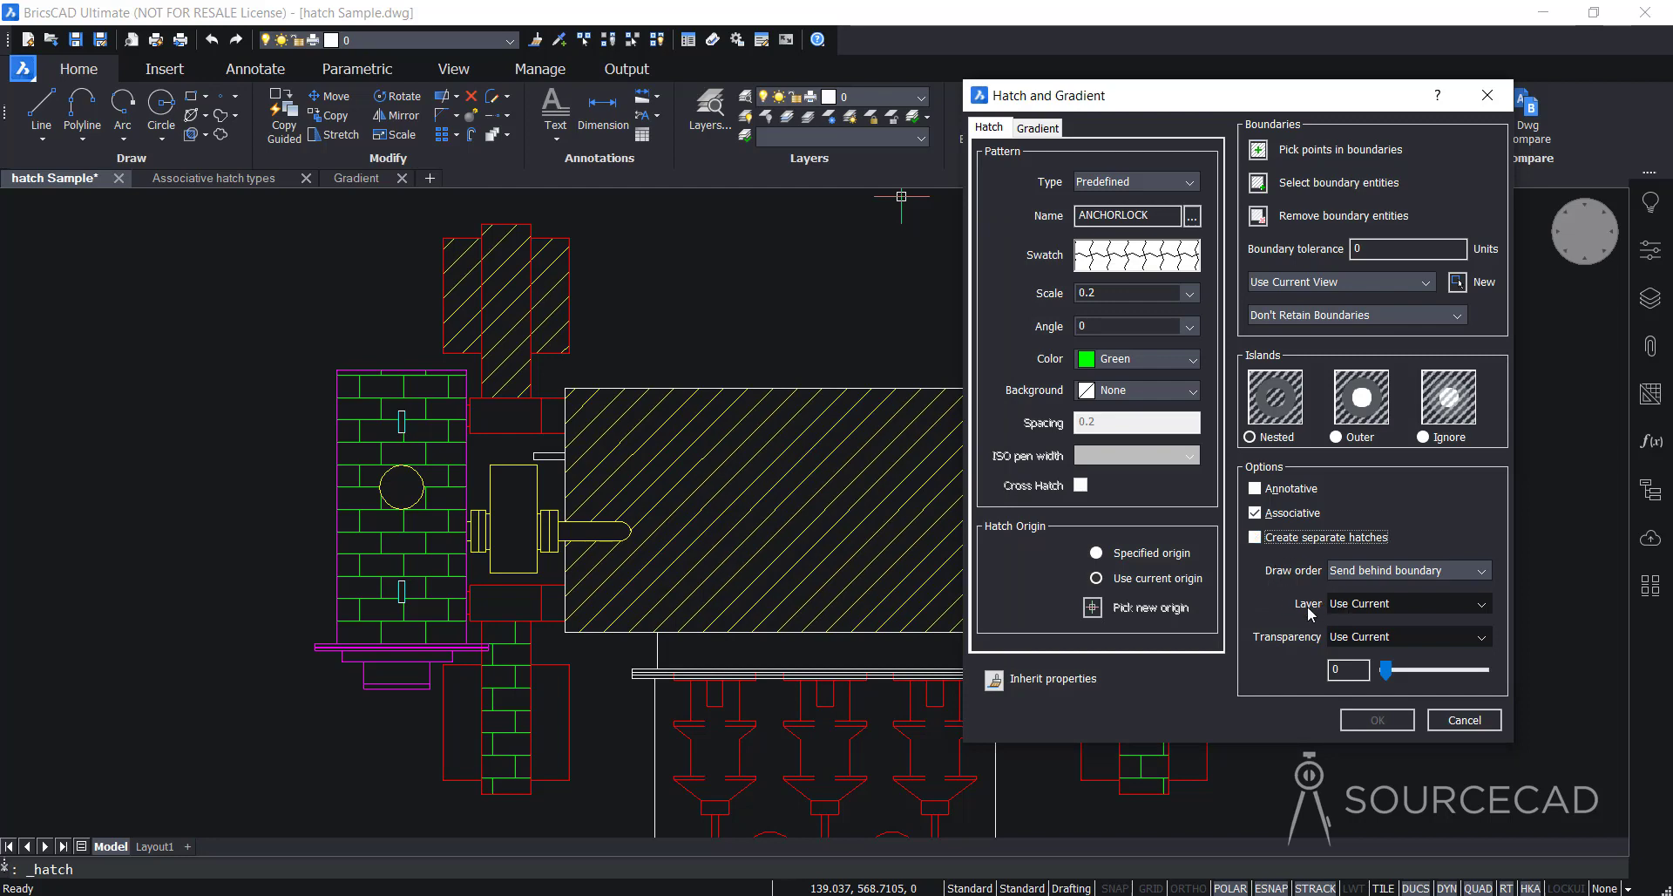
left_click(1361, 607)
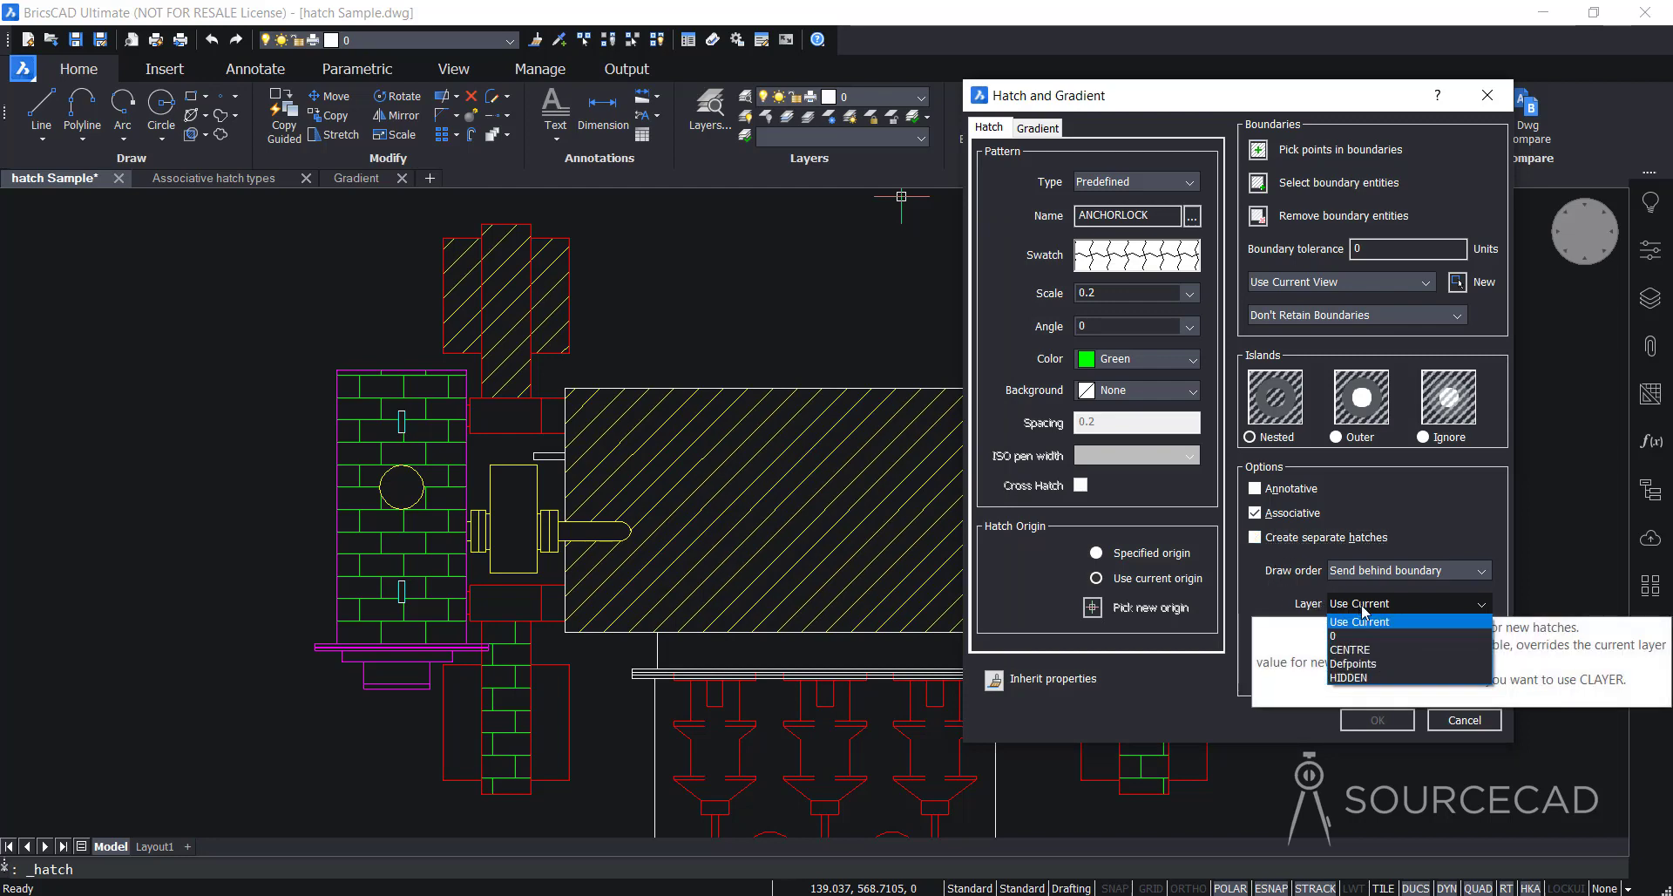
left_click(1371, 678)
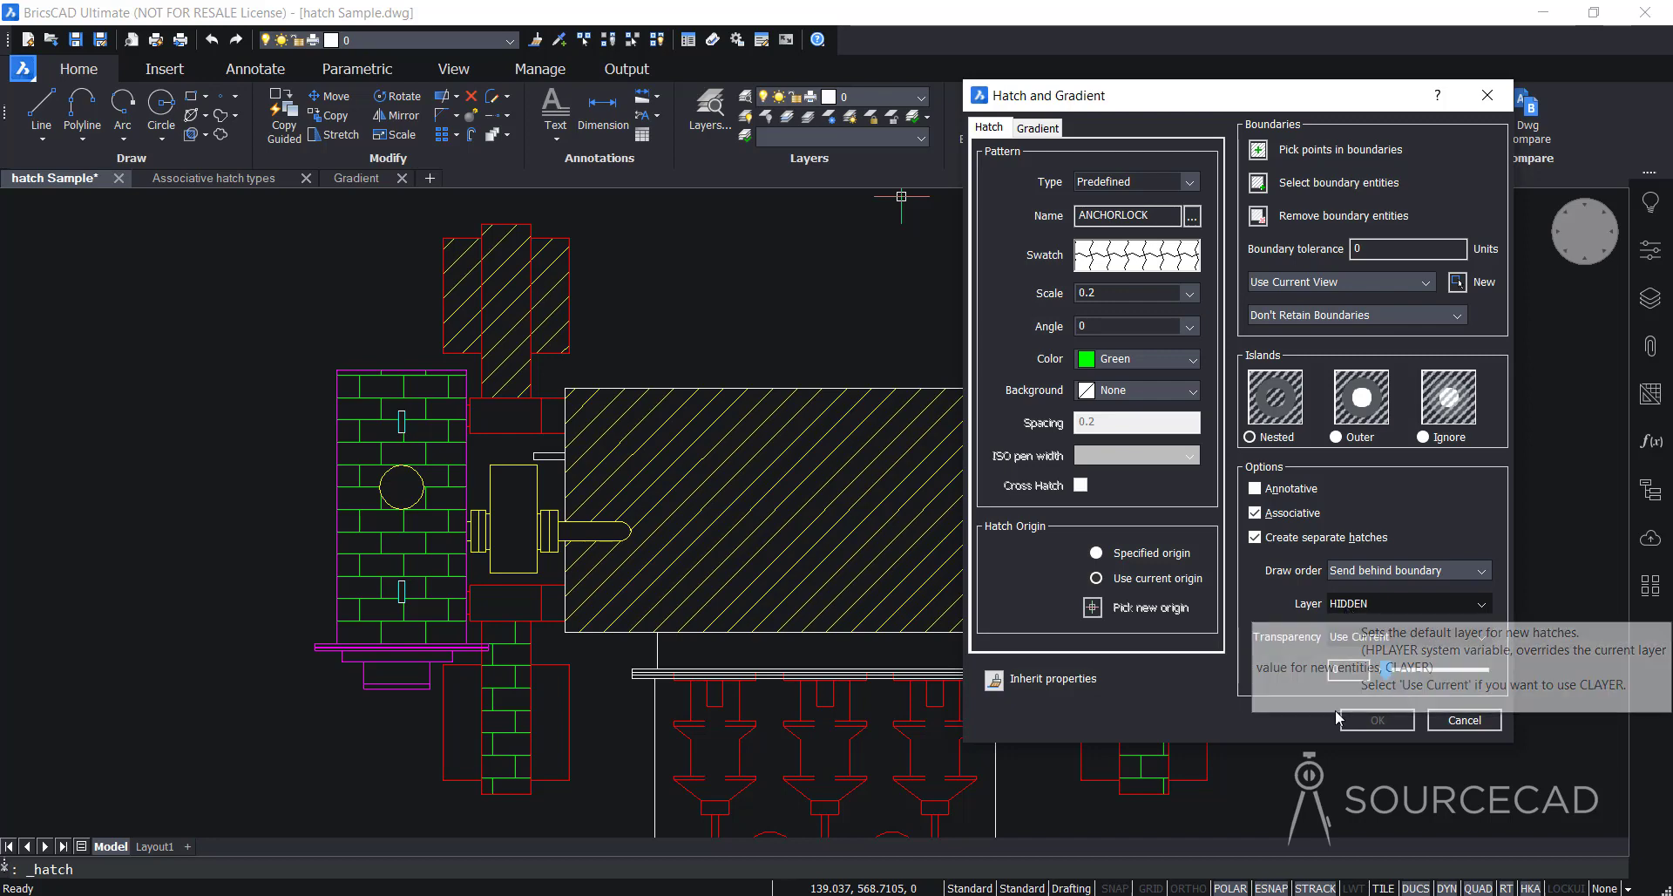
- Add the areas on both sides of the lower-left green-hatched shaft as hatch boundaries by picking internal points
left_click(1258, 153)
scroll(819, 658, "down", 2)
middle_click_drag(819, 658, 830, 504)
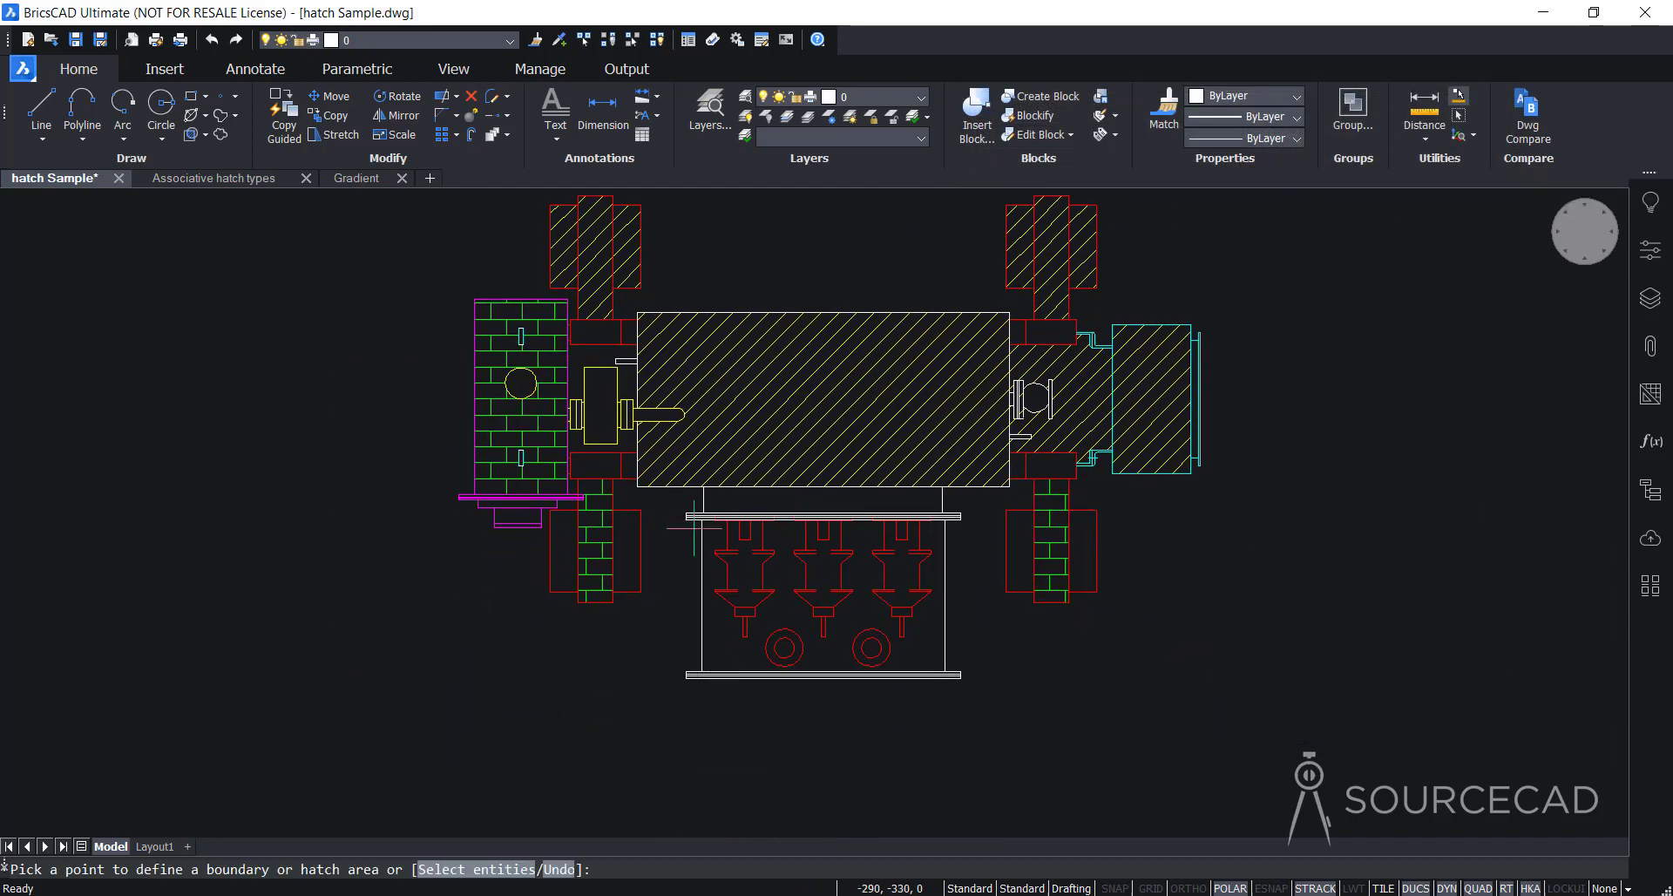
left_click(629, 549)
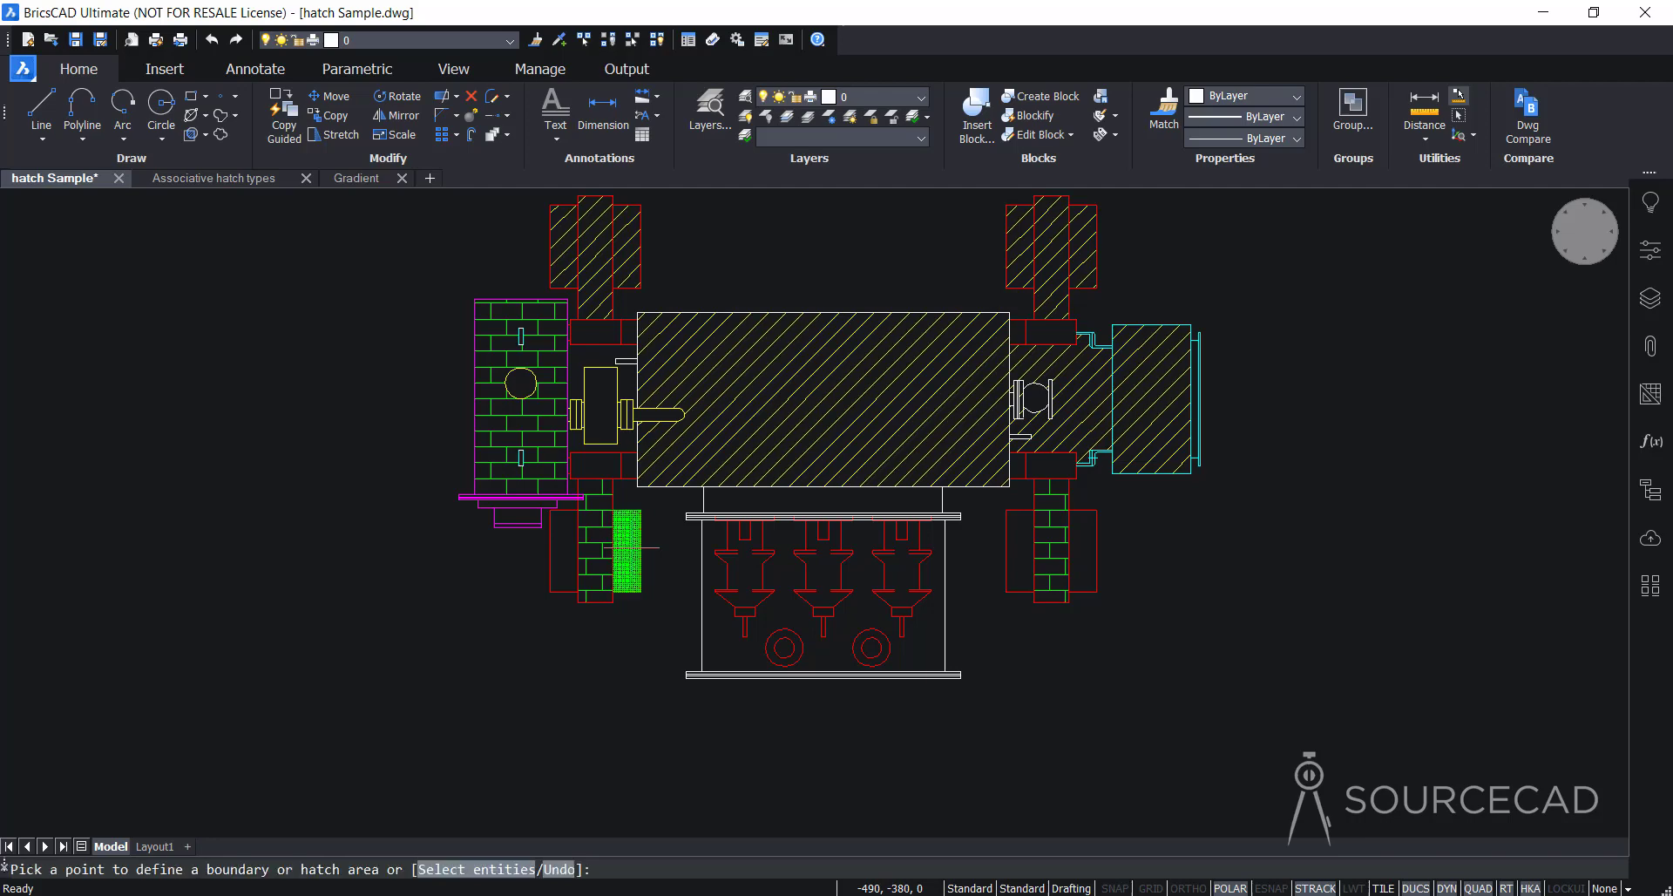
left_click(558, 566)
key("Return")
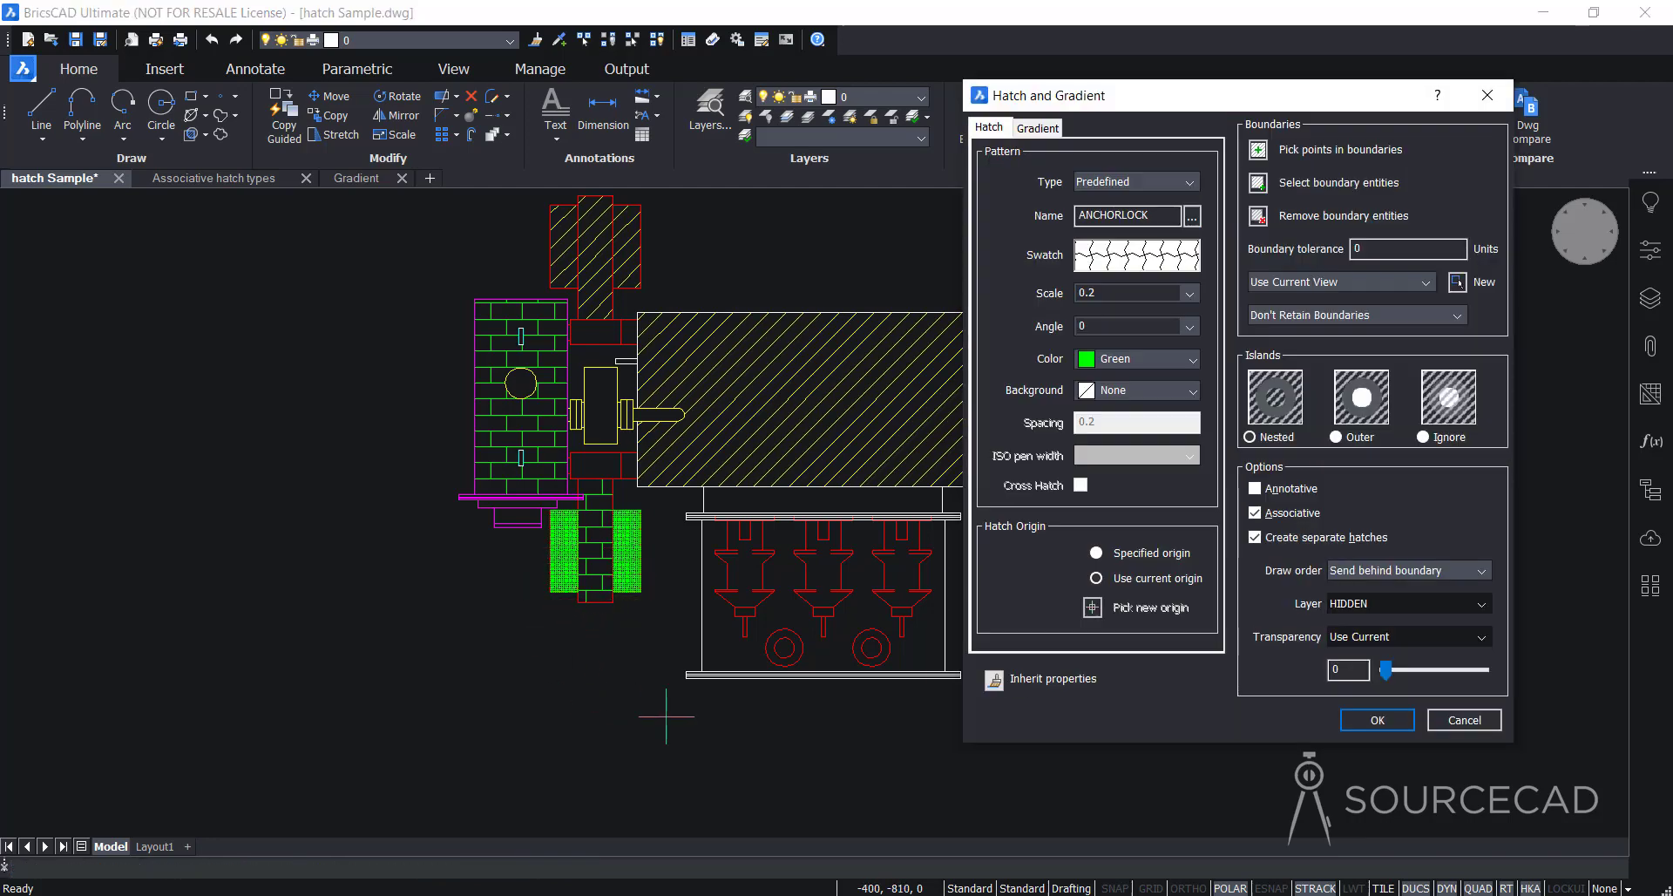
- Set the hatch scale to 1 and the transparency to 71, and create the ANCHORLOCK hatches
double_click(1101, 294)
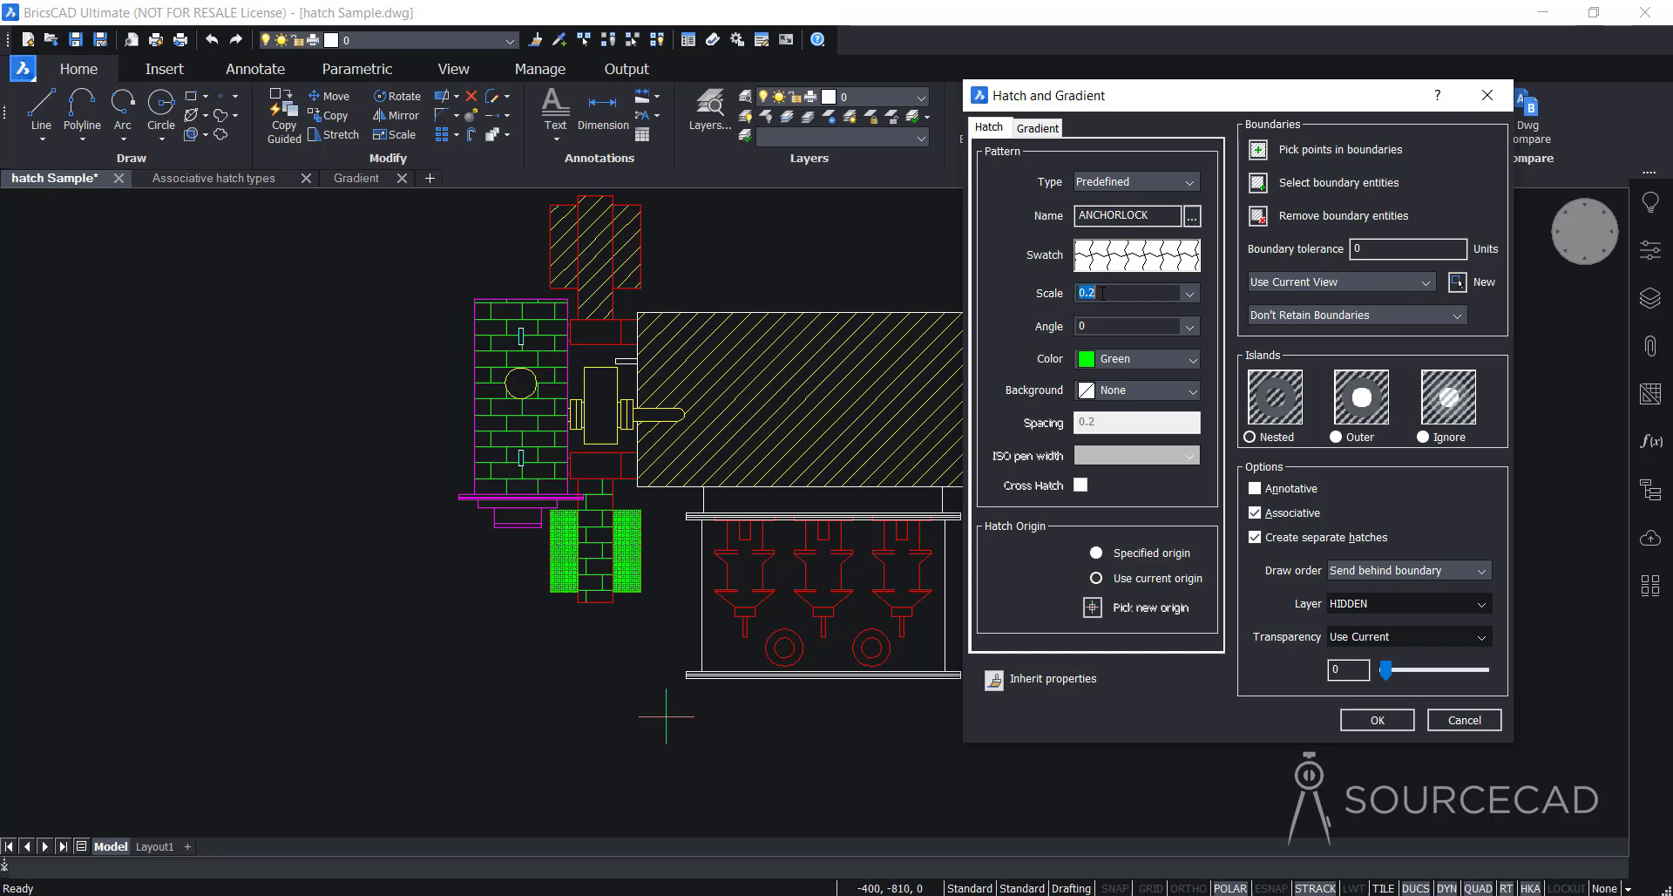
type("1")
key("Tab")
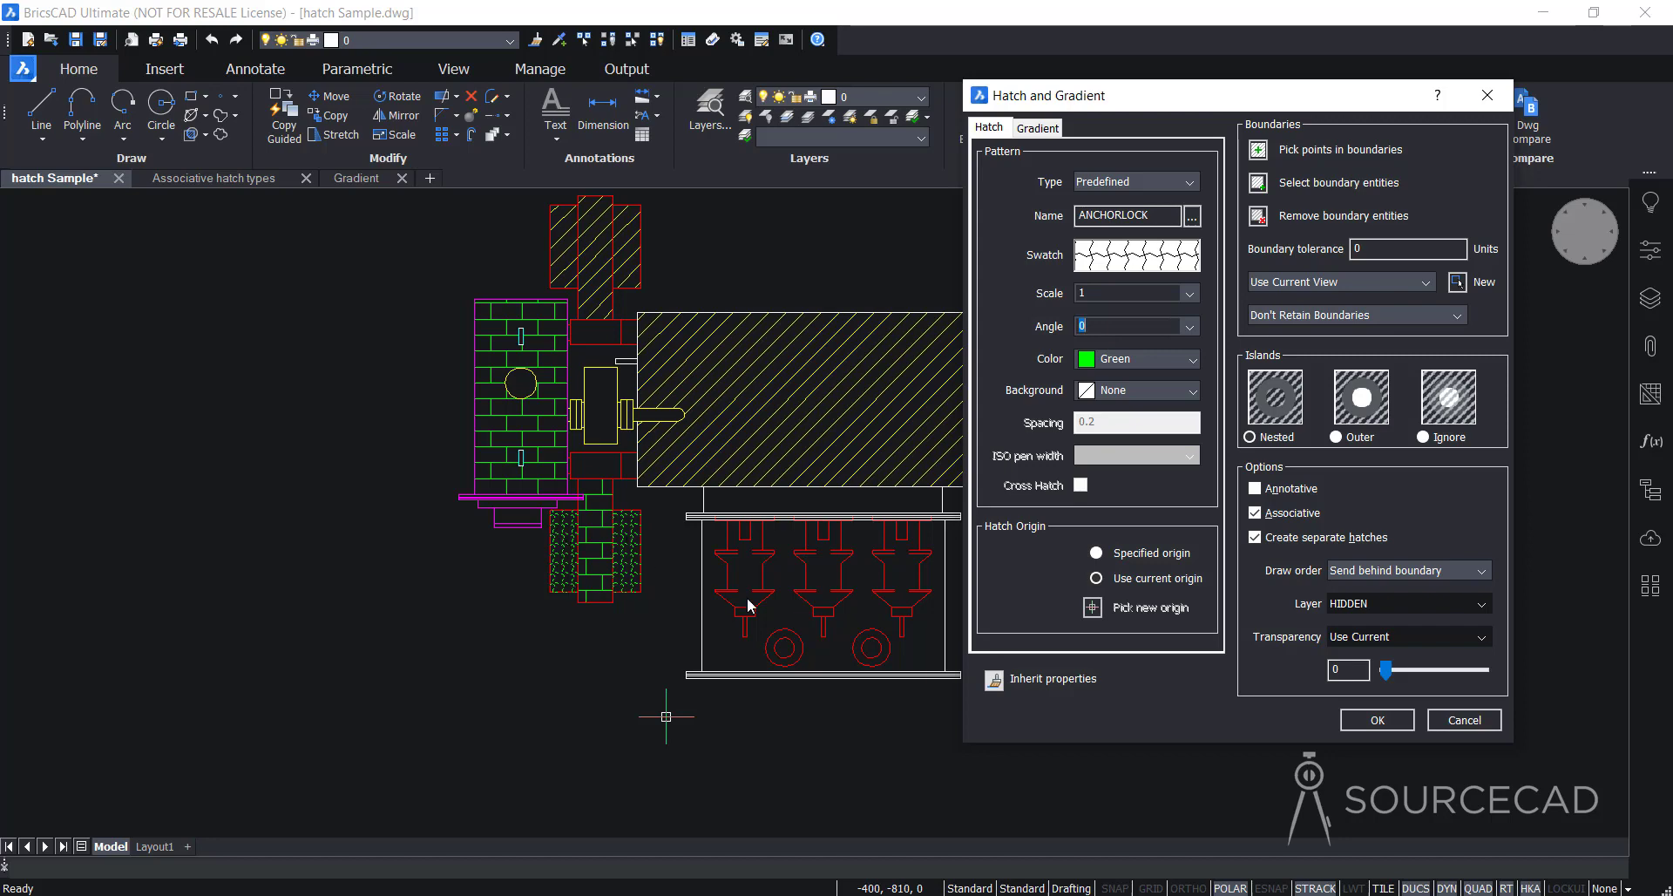
left_click_drag(1387, 673, 1462, 679)
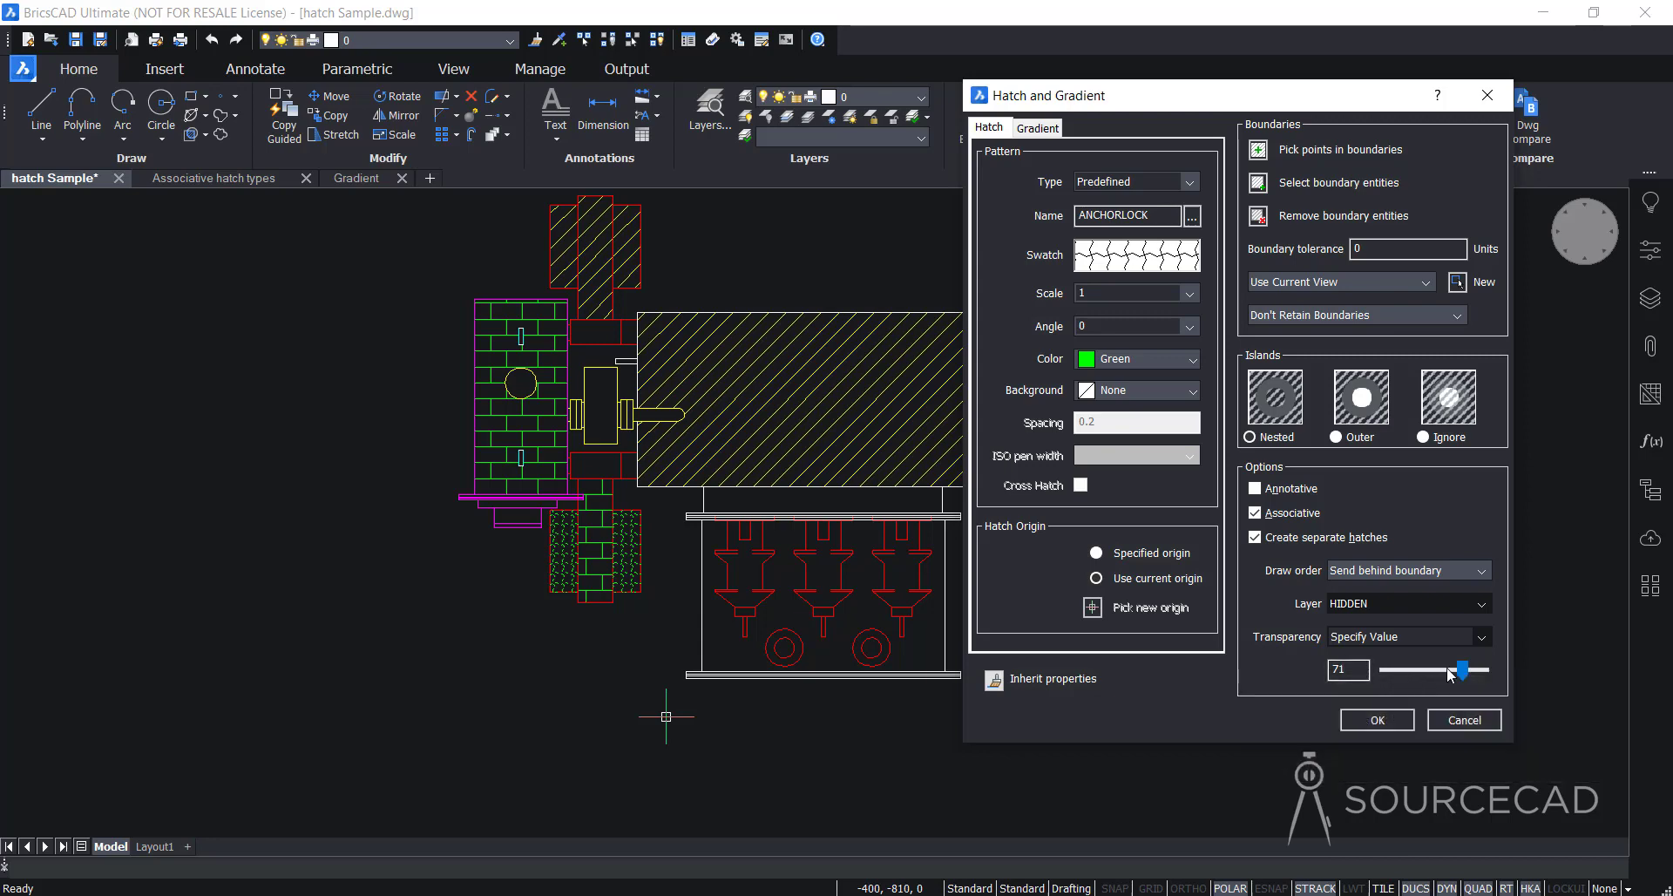
left_click(1377, 721)
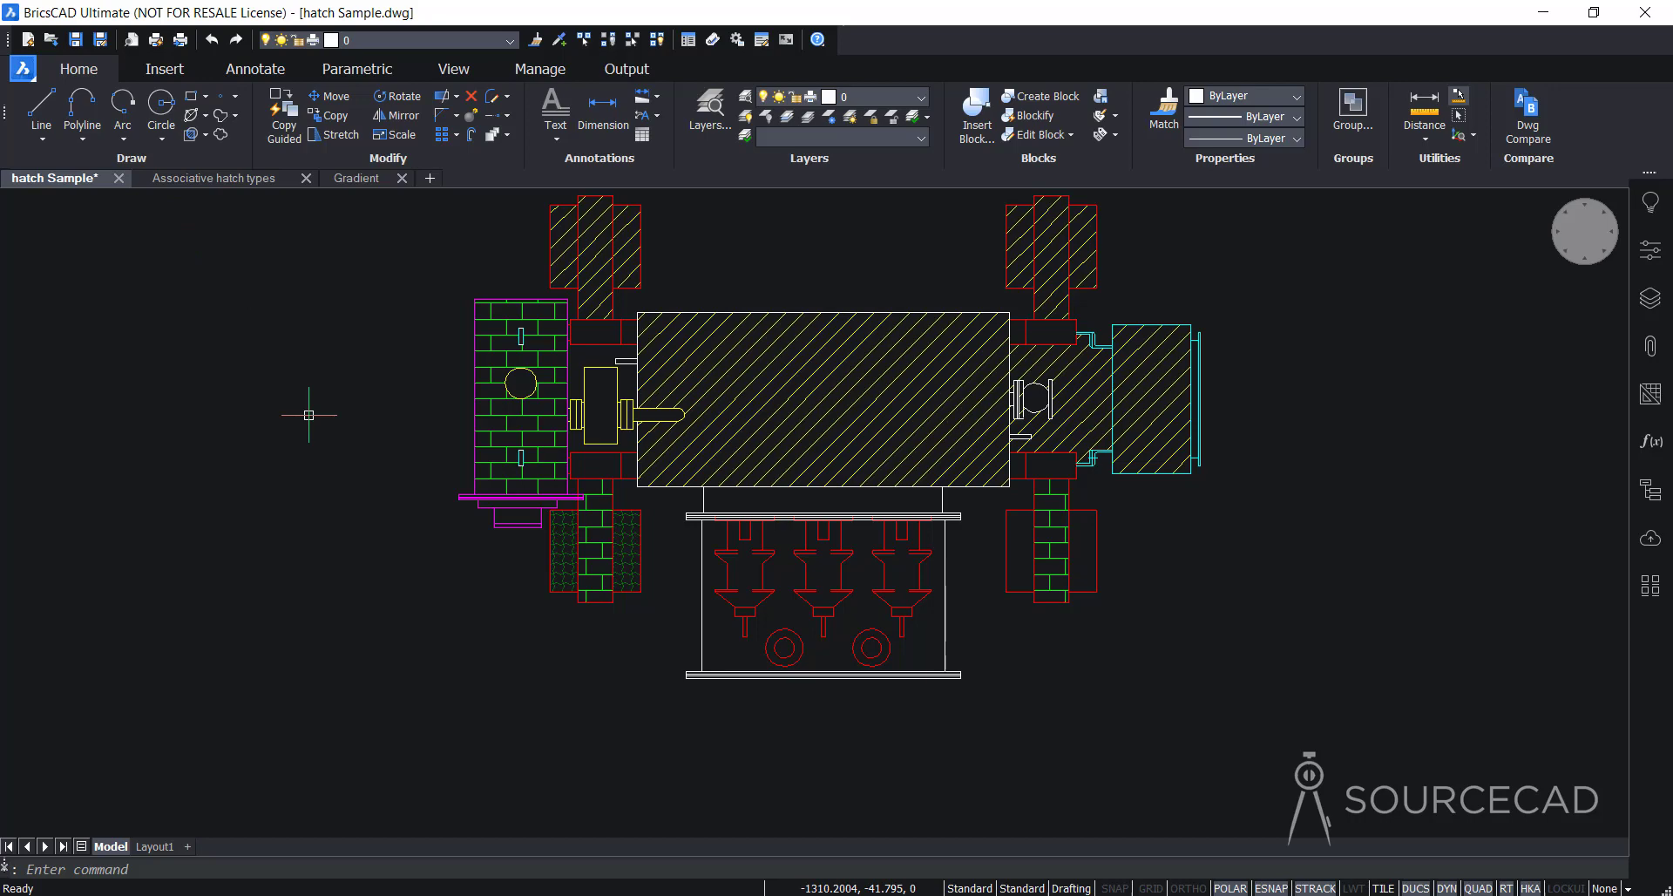
- Start a new hatch with the ANSI38 pattern and move the hatch dialog clear of the drawing
left_click(191, 134)
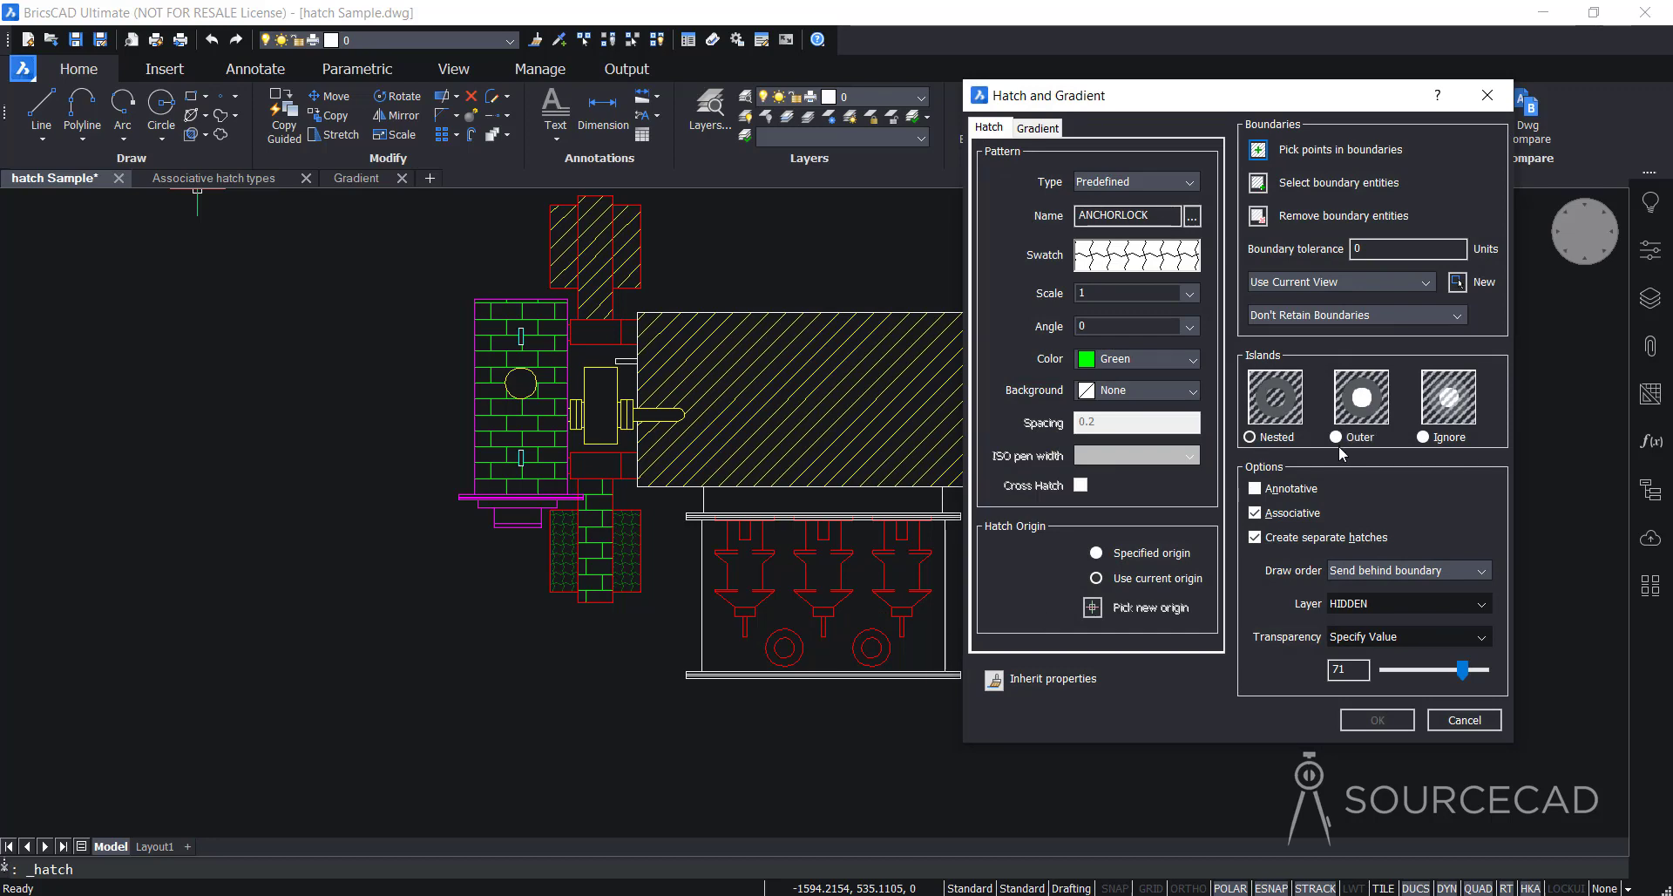
left_click(1147, 260)
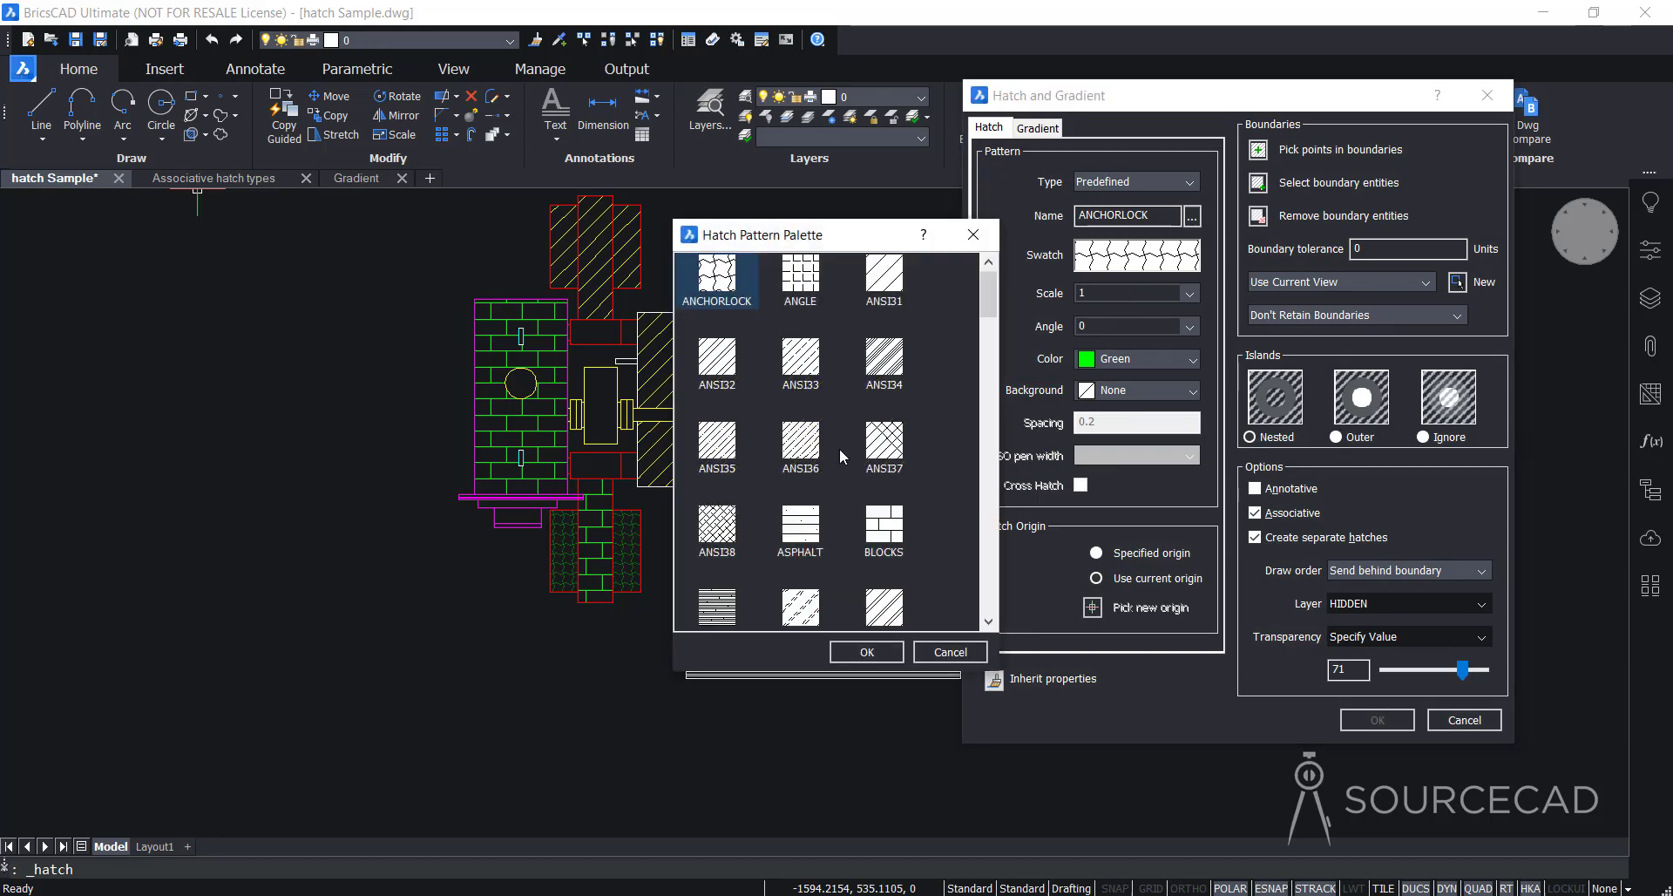
scroll(843, 472, "down", 1)
left_click(718, 394)
left_click(867, 652)
mouse_move(1094, 104)
left_mouse_down()
mouse_move(1289, 120)
mouse_move(1246, 124)
left_mouse_up()
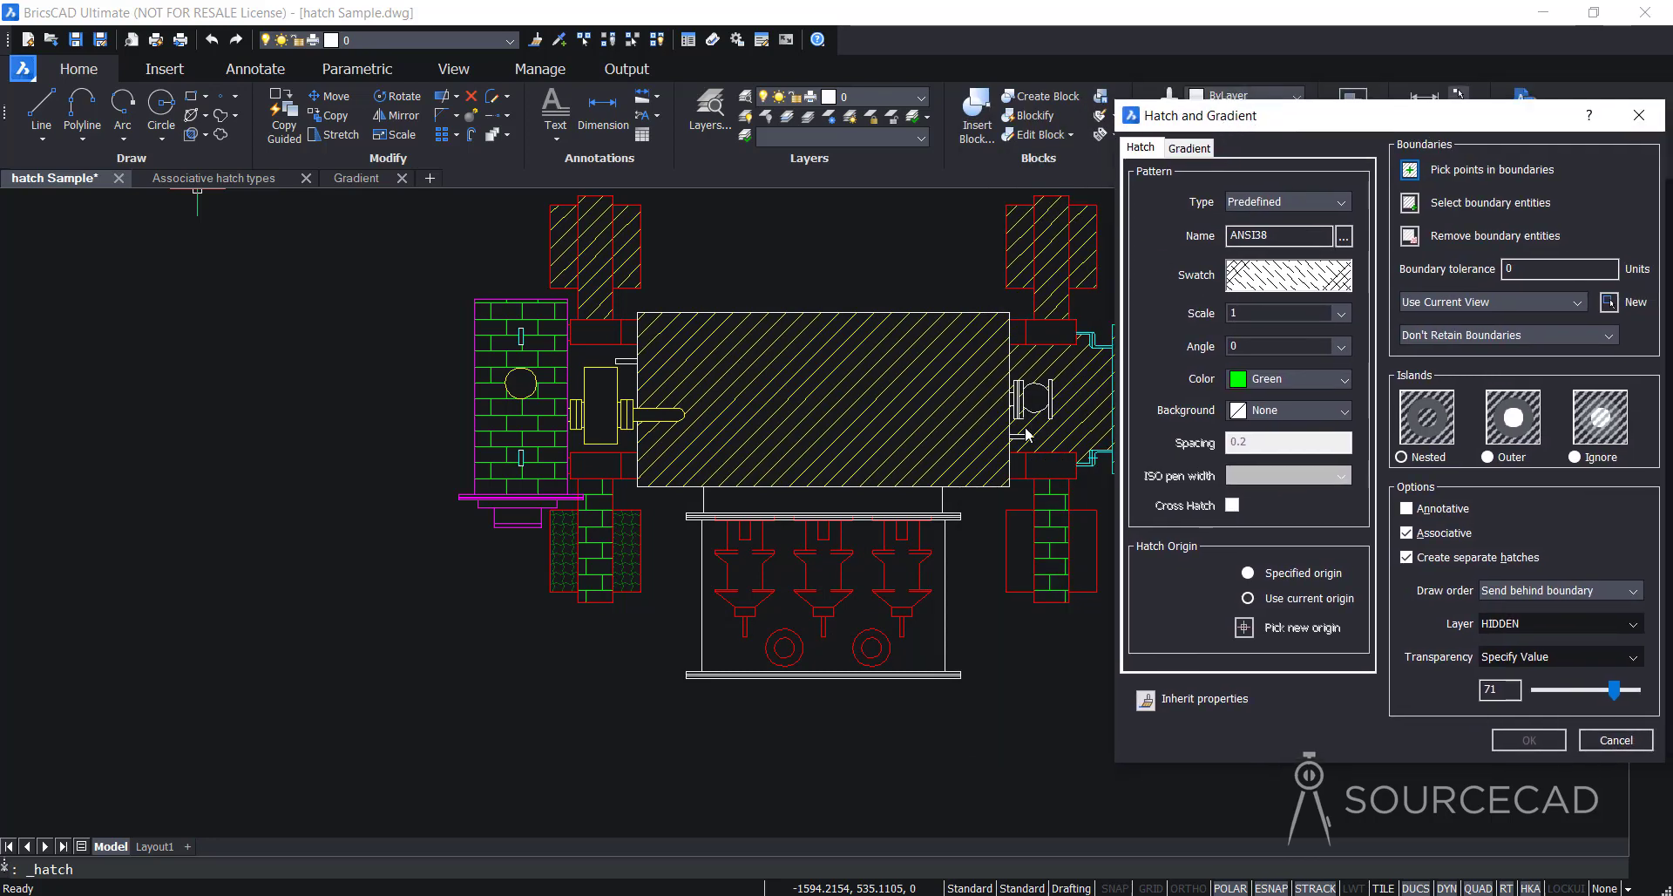
- Pick the area around the red parts in the lower white rectangle as boundary, using Nested island detection
left_click(1409, 170)
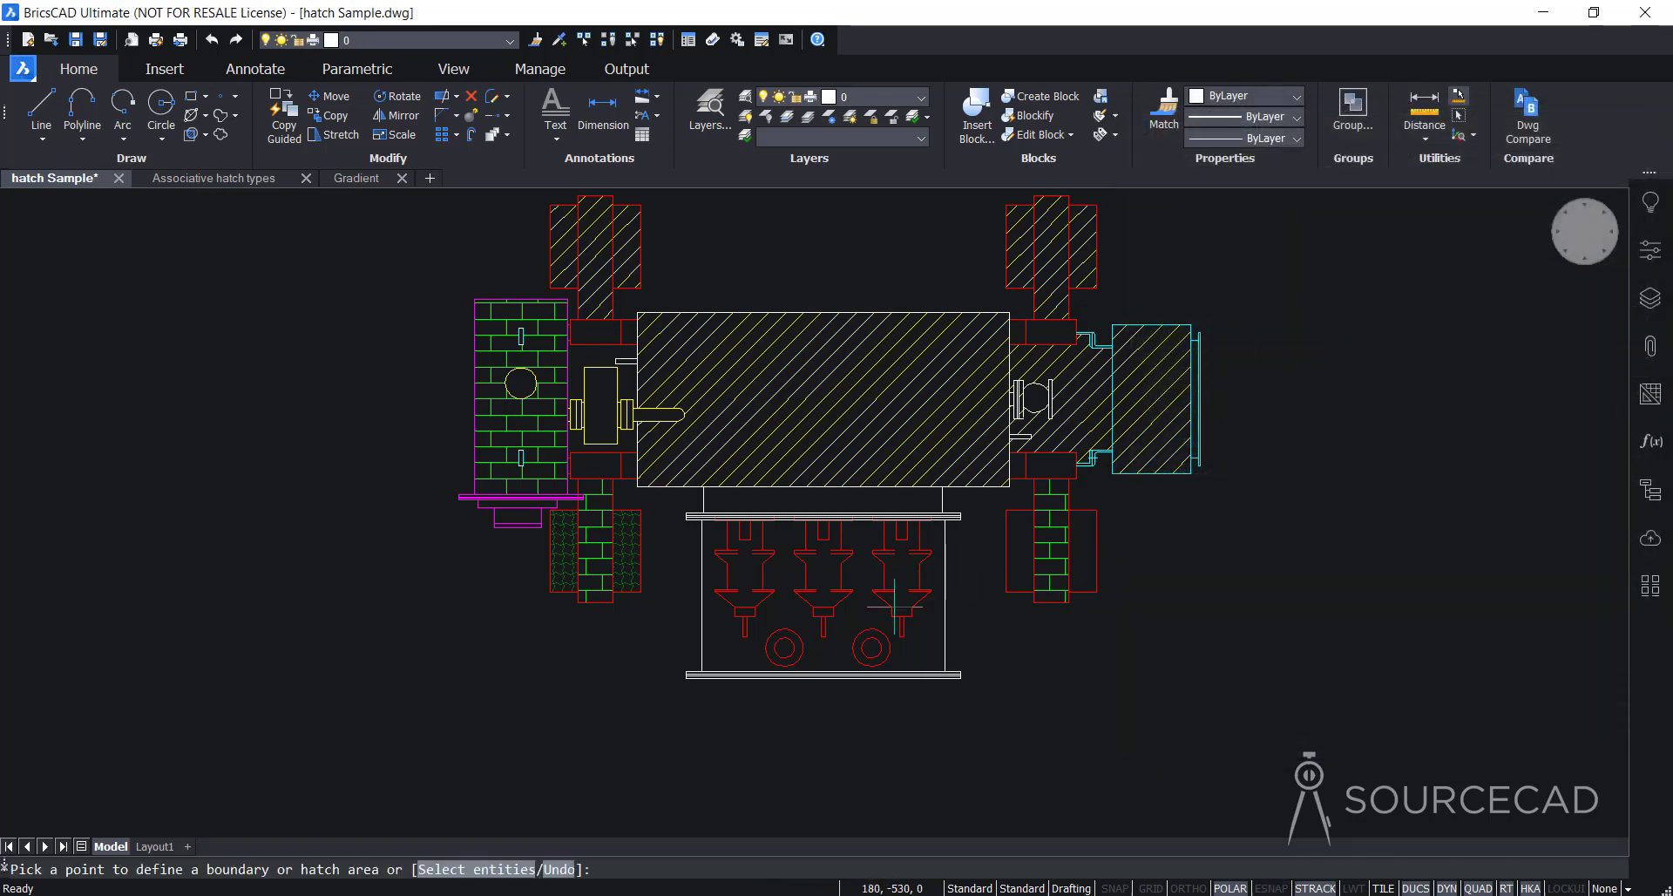
left_click(859, 579)
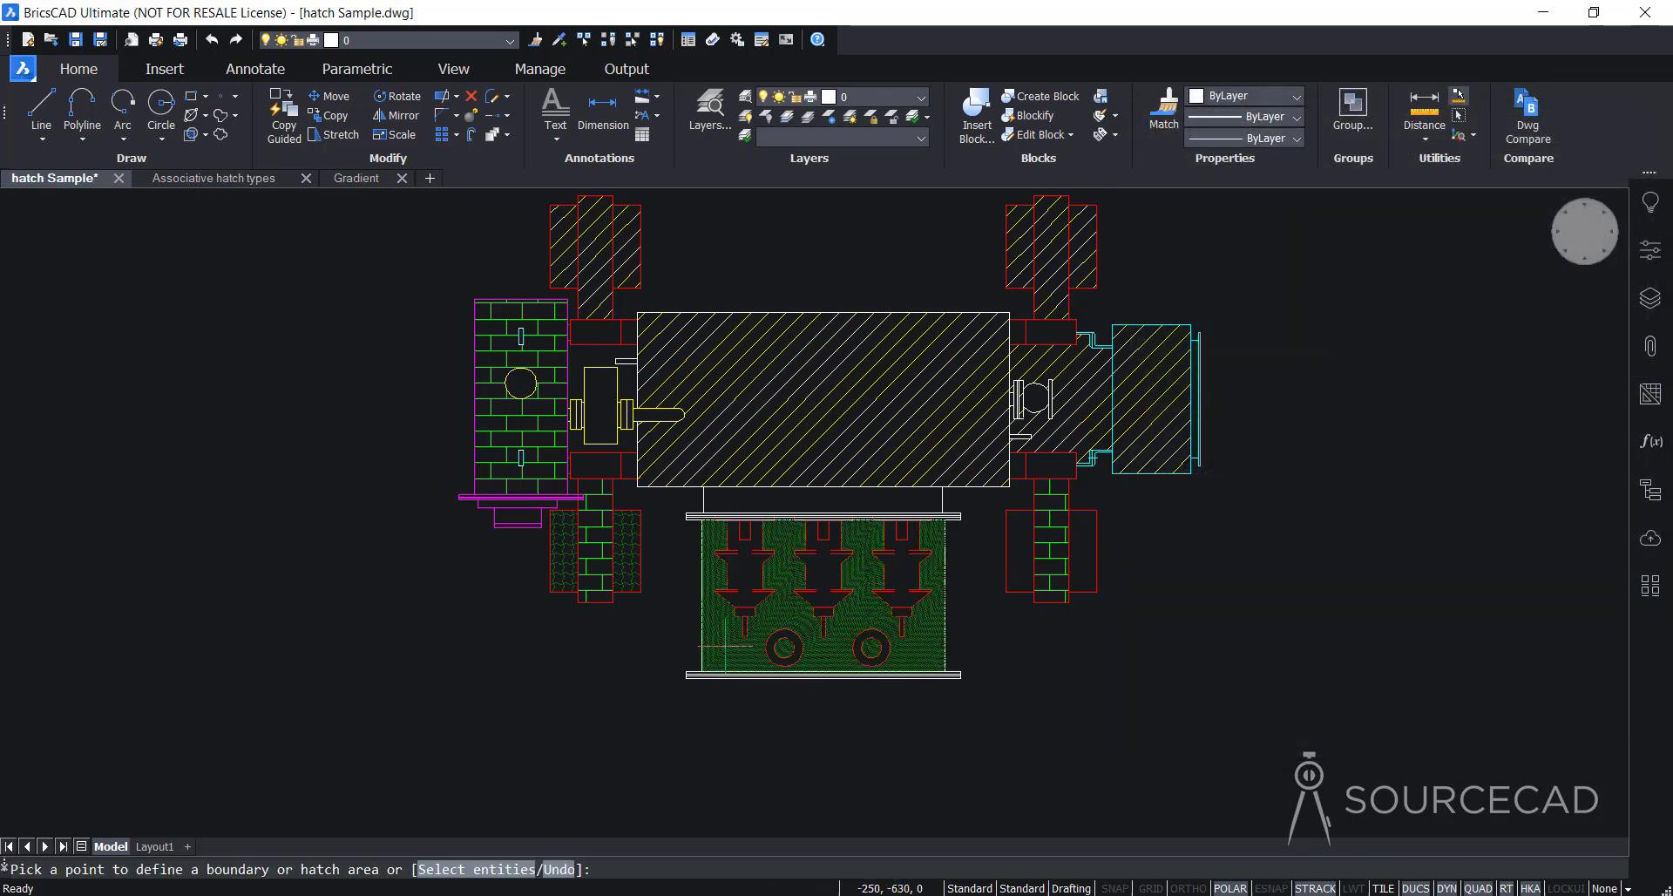
scroll(815, 642, "up", 2)
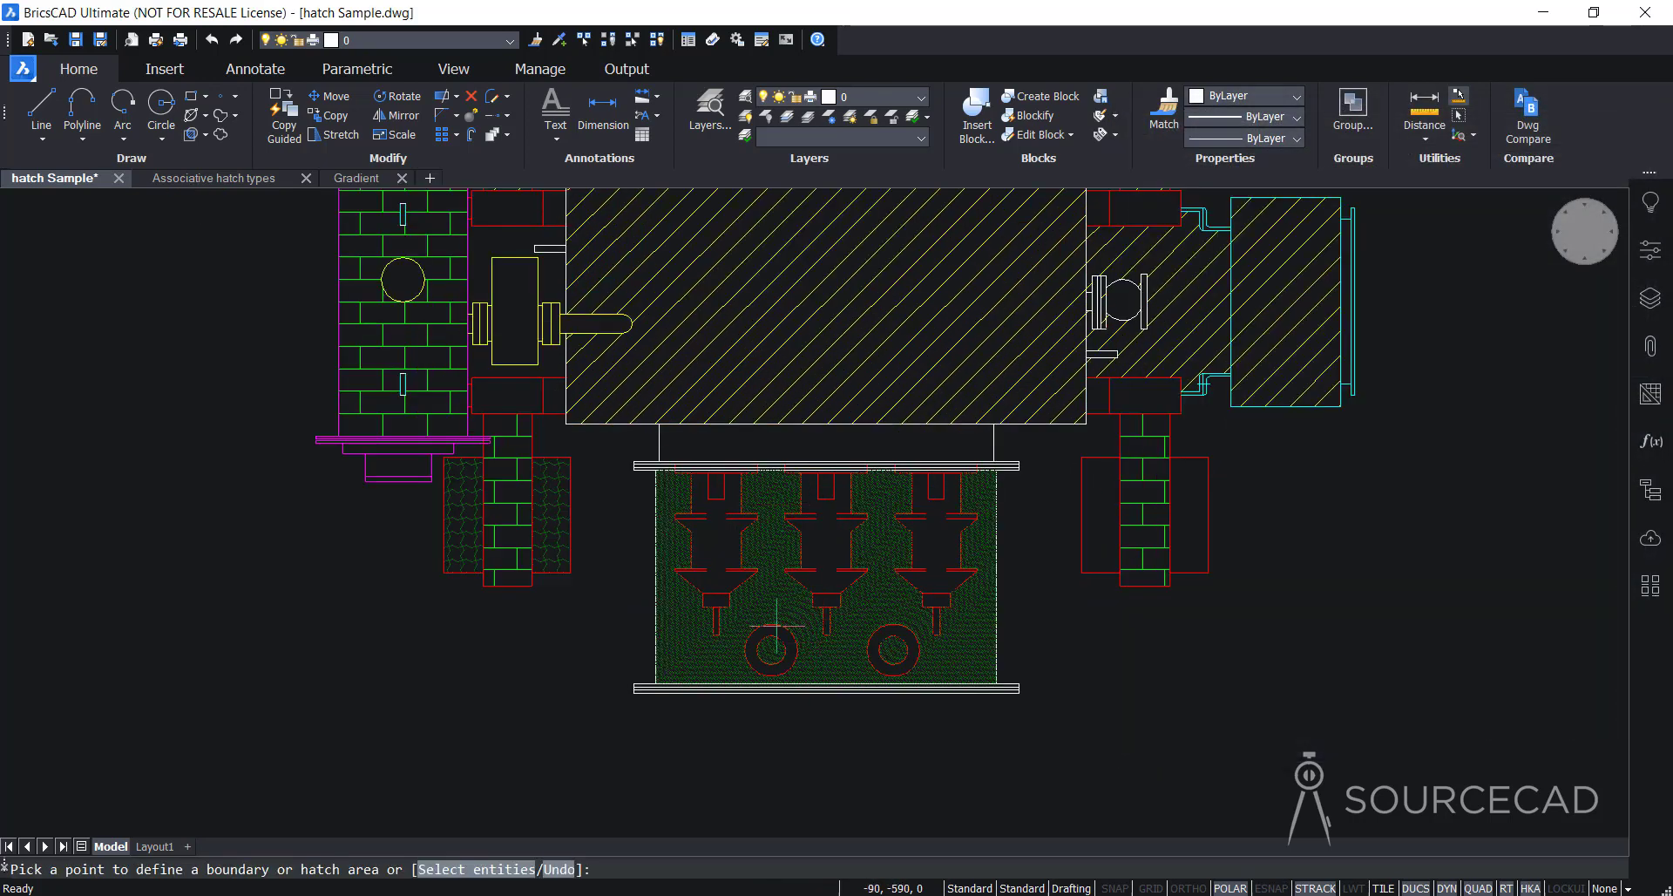
scroll(798, 628, "up", 2)
mouse_move(860, 658)
middle_mouse_down()
mouse_move(813, 609)
mouse_move(736, 578)
middle_mouse_up()
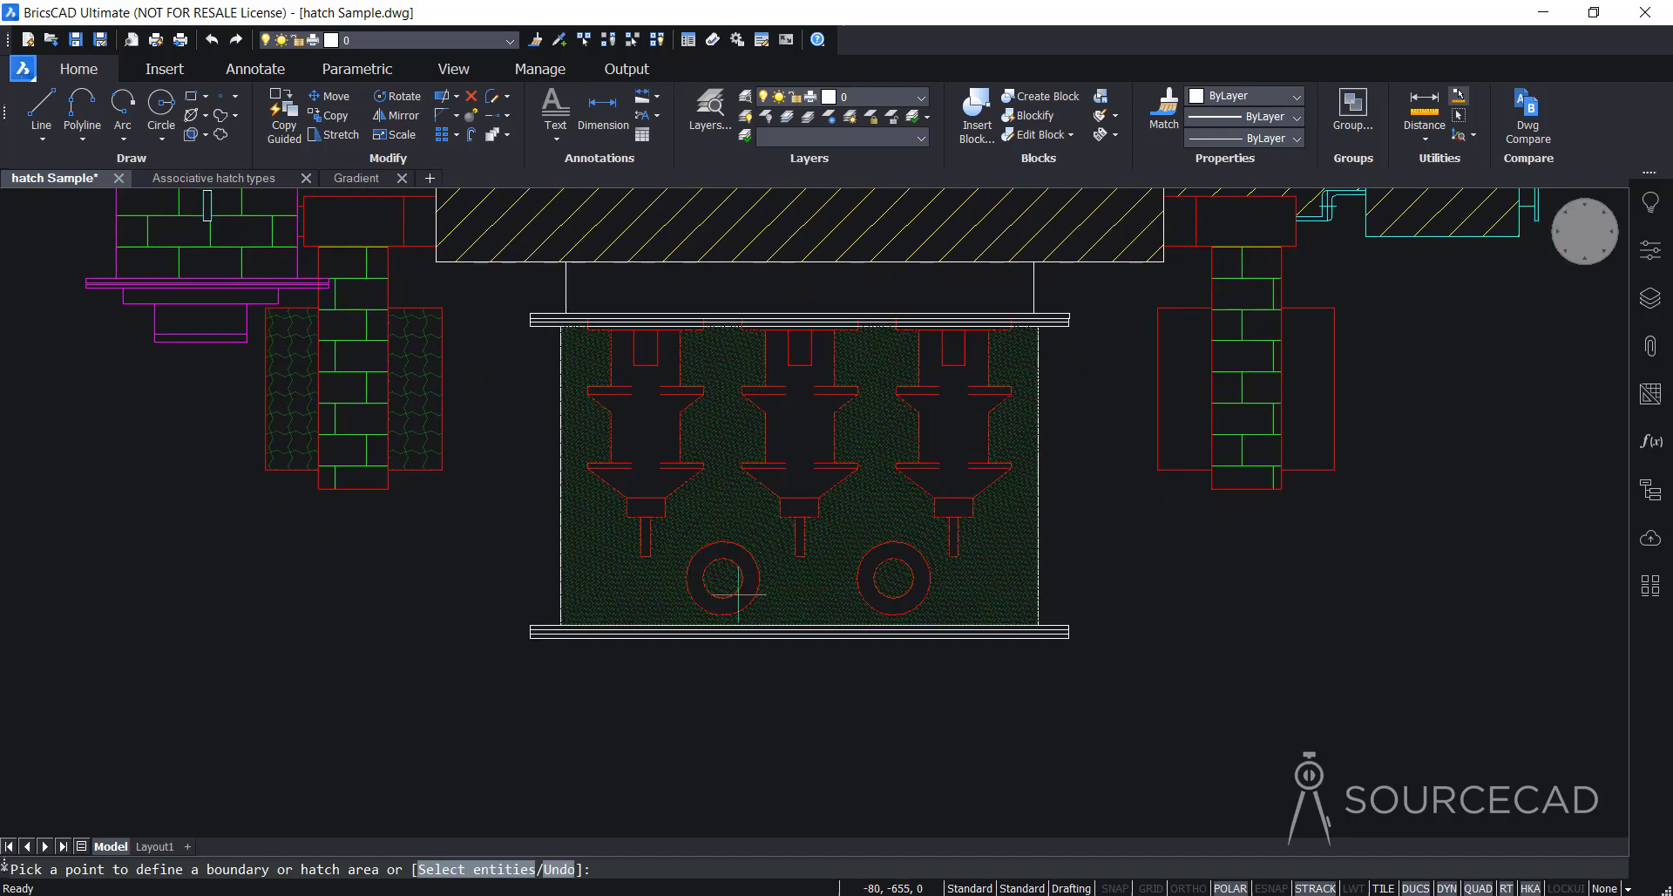
scroll(773, 579, "up", 2)
middle_click_drag(776, 585, 789, 643)
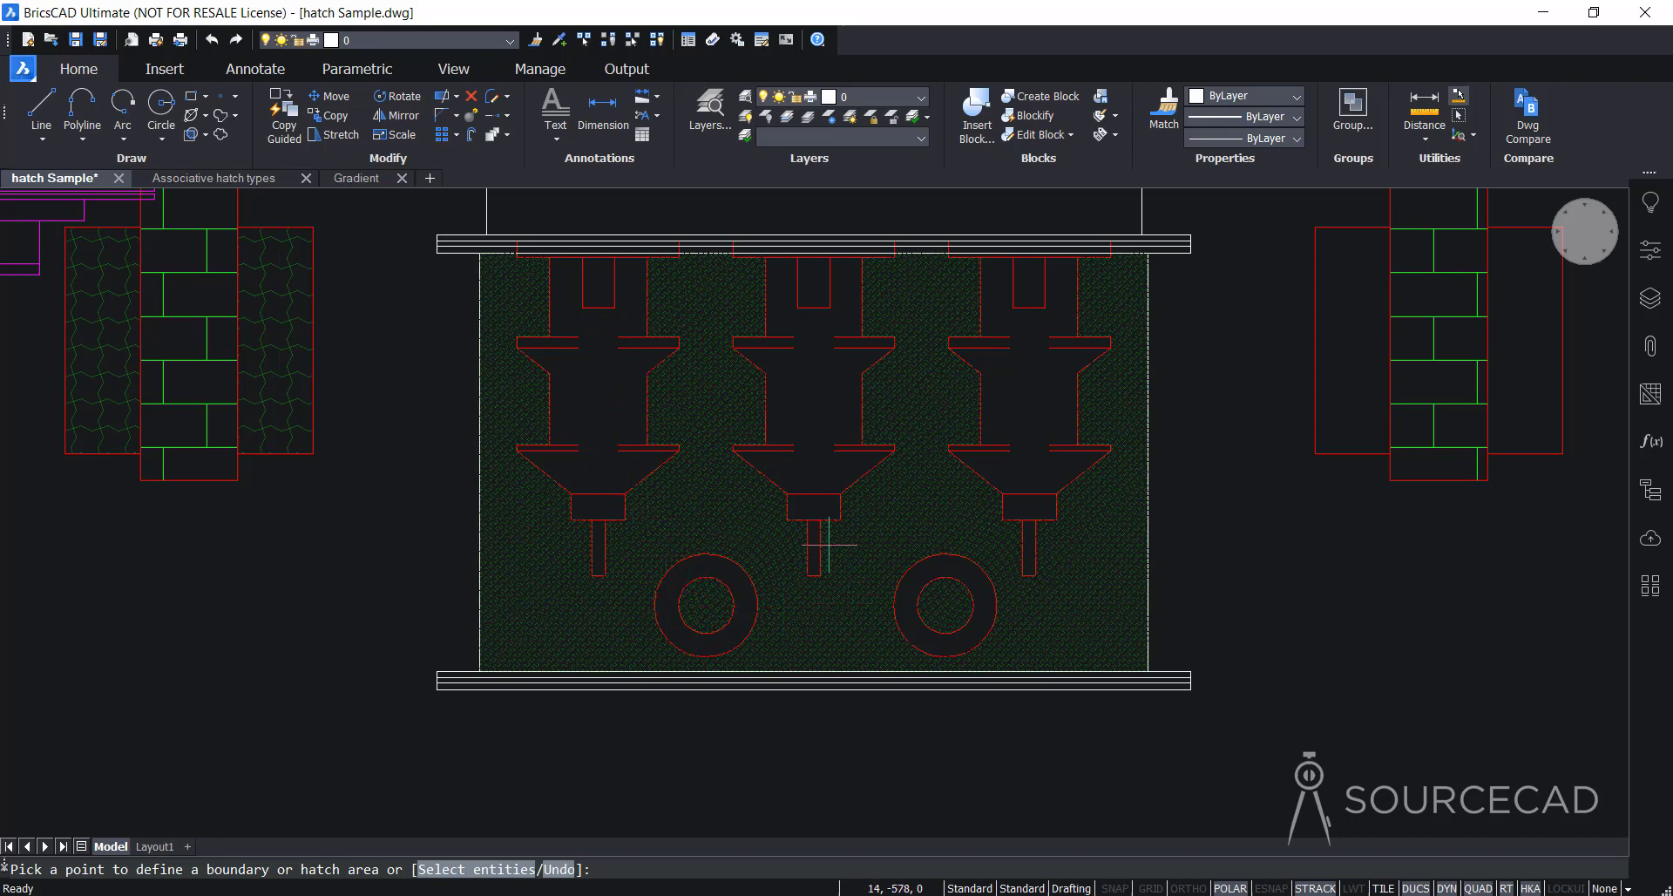
key("Return")
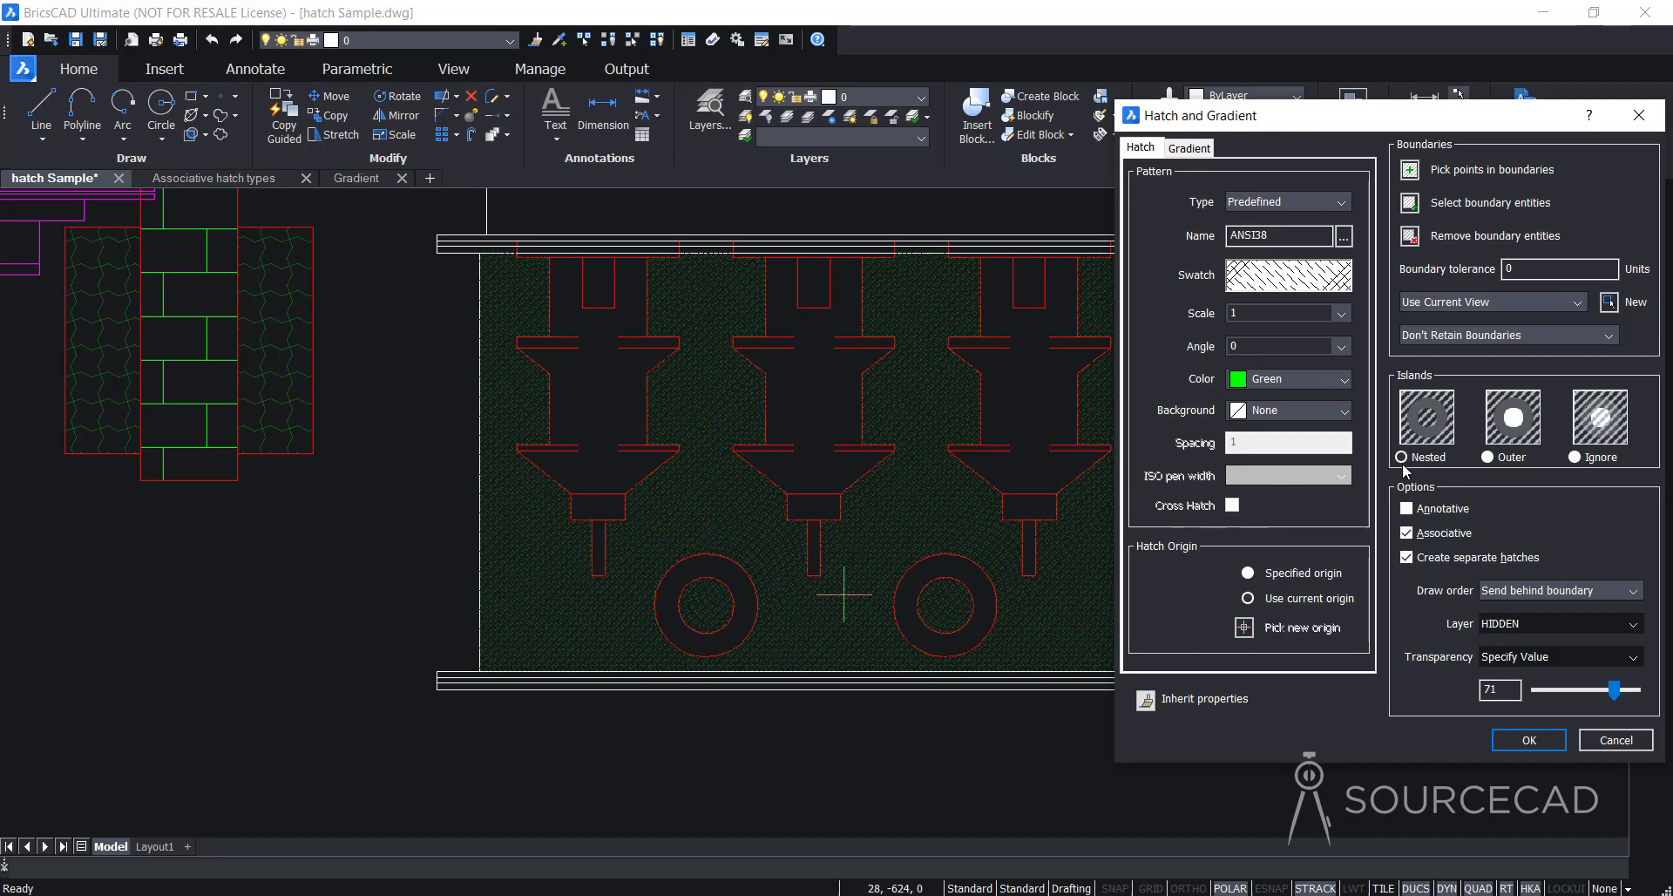
- Switch island detection to Outer, remove the existing boundaries including both circle pairs, and pick the lower white rectangle's area again
left_click(1518, 462)
left_click(1409, 236)
left_click(979, 385)
left_click(929, 561)
left_click(742, 567)
left_click(925, 583)
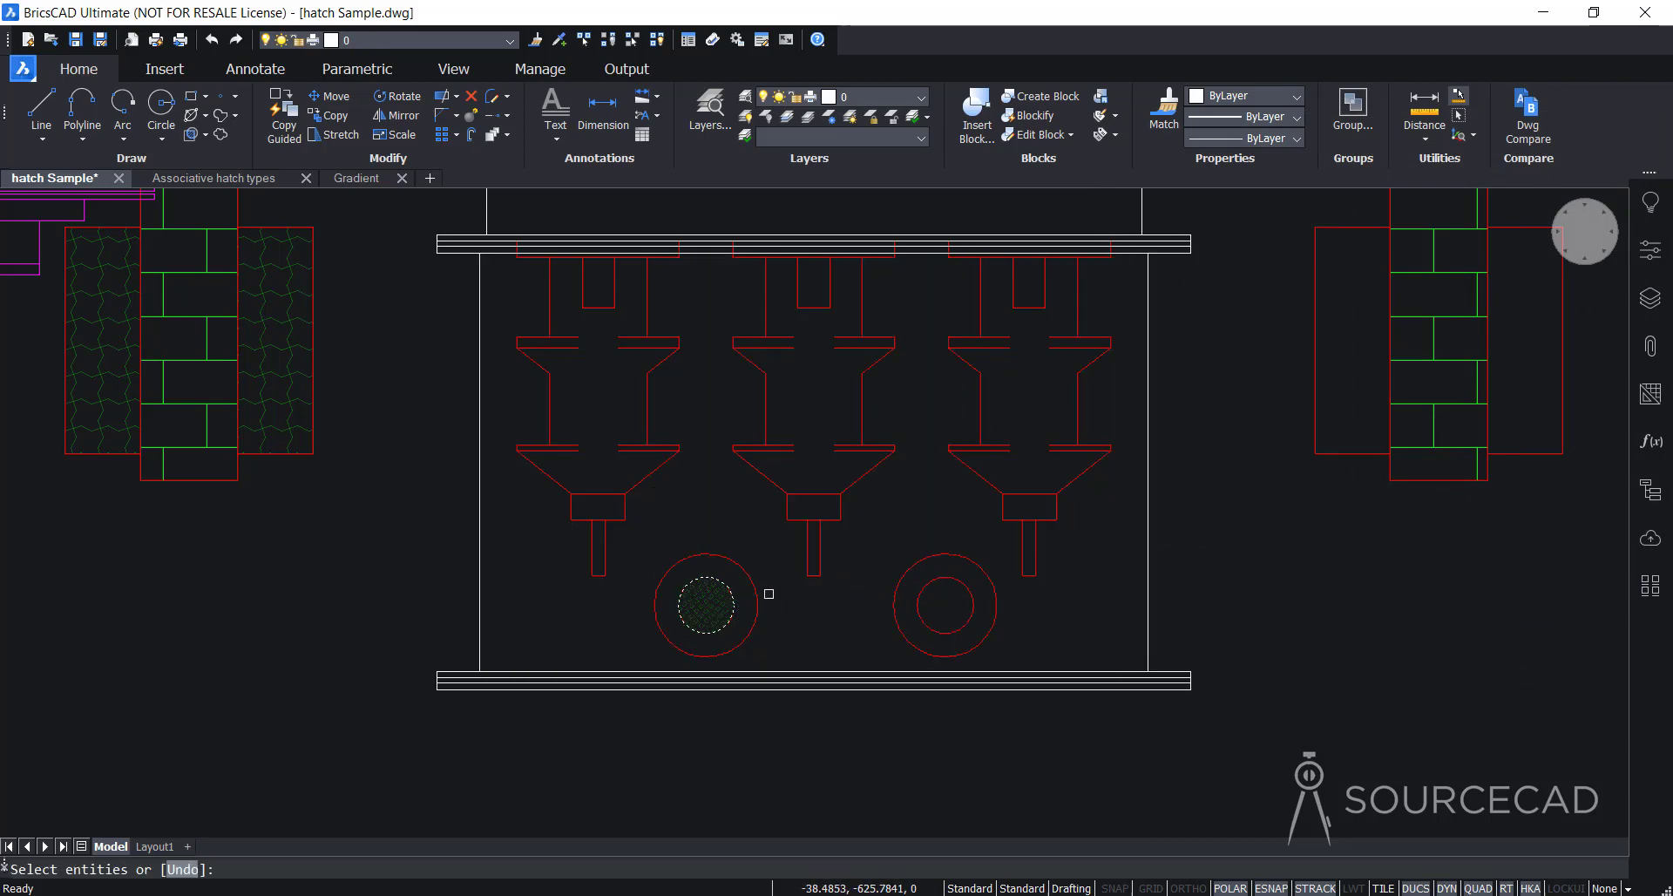
left_click(704, 577)
key("Return")
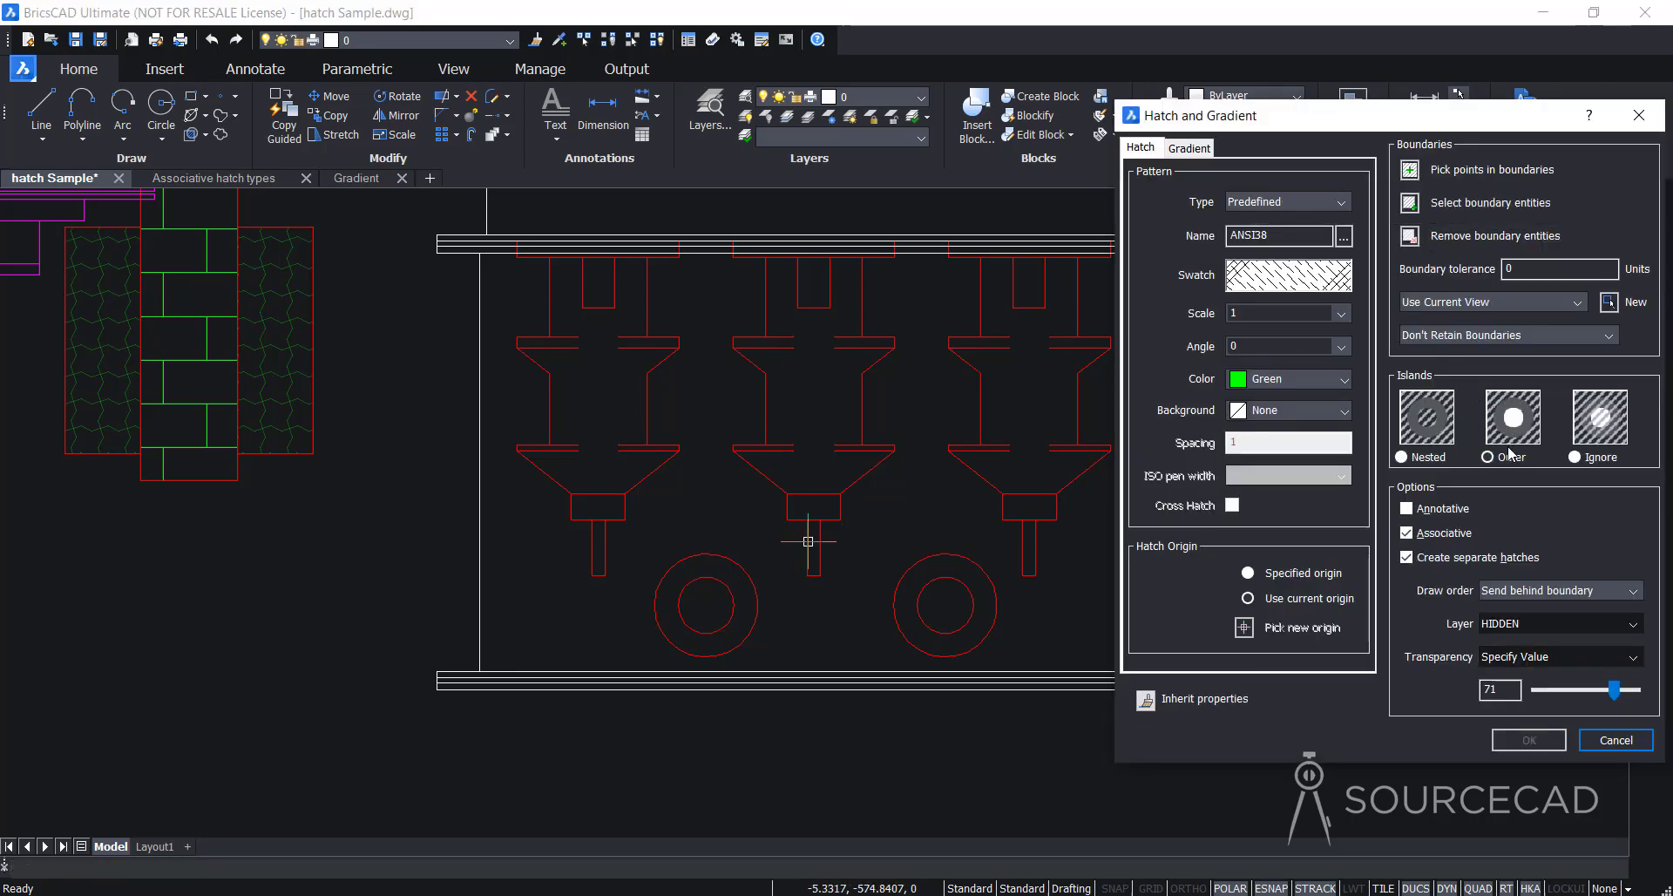
left_click(1410, 173)
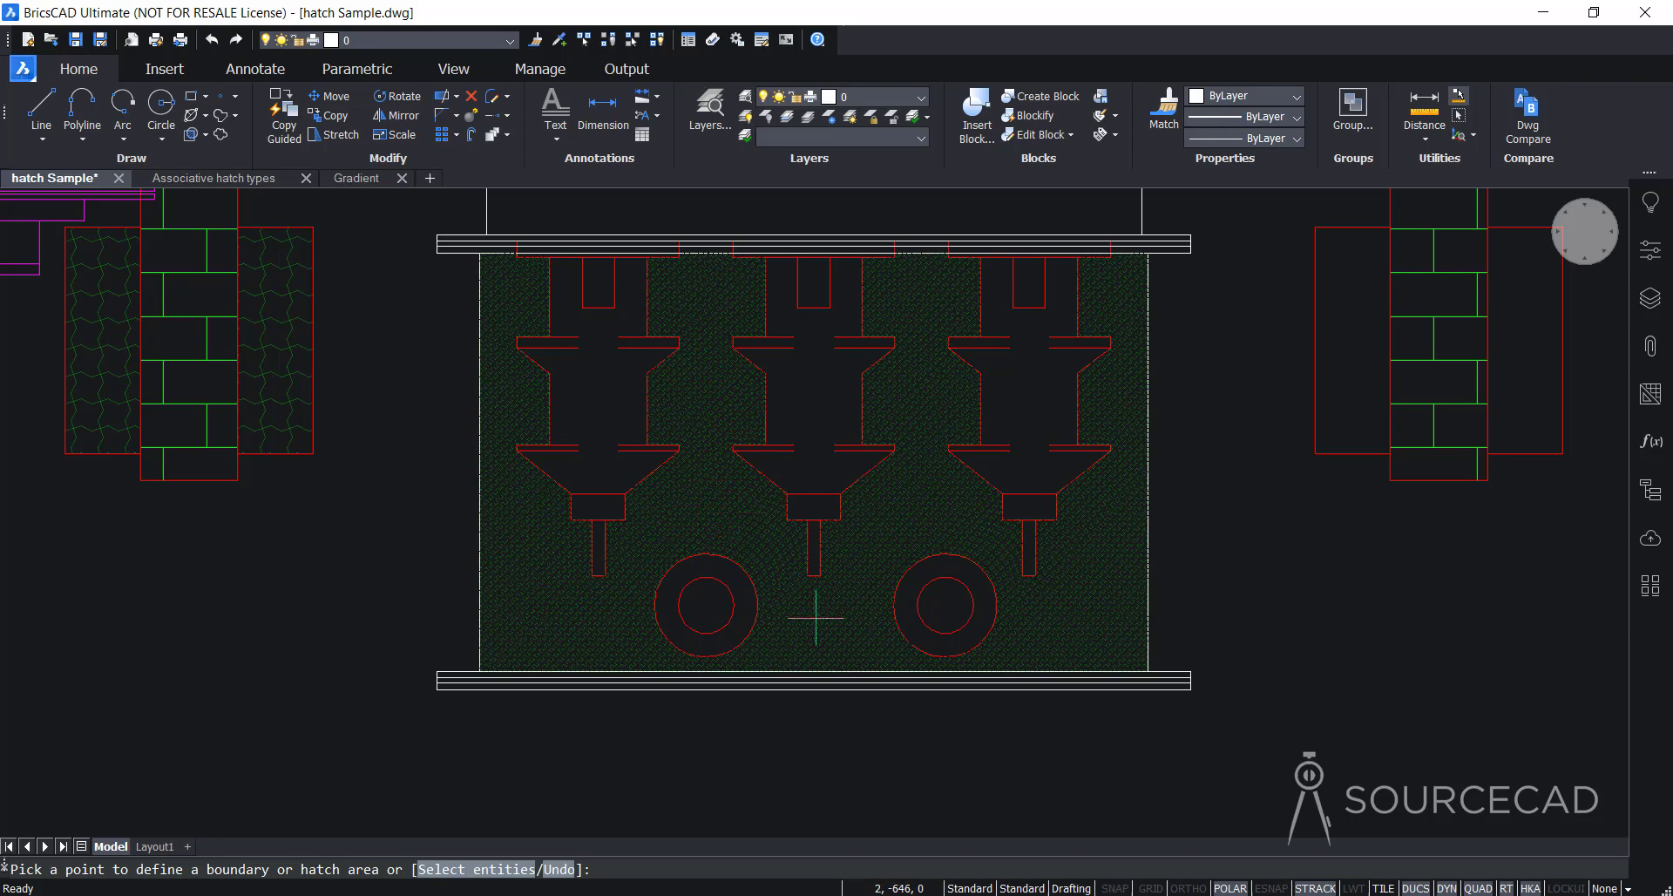
key("Return")
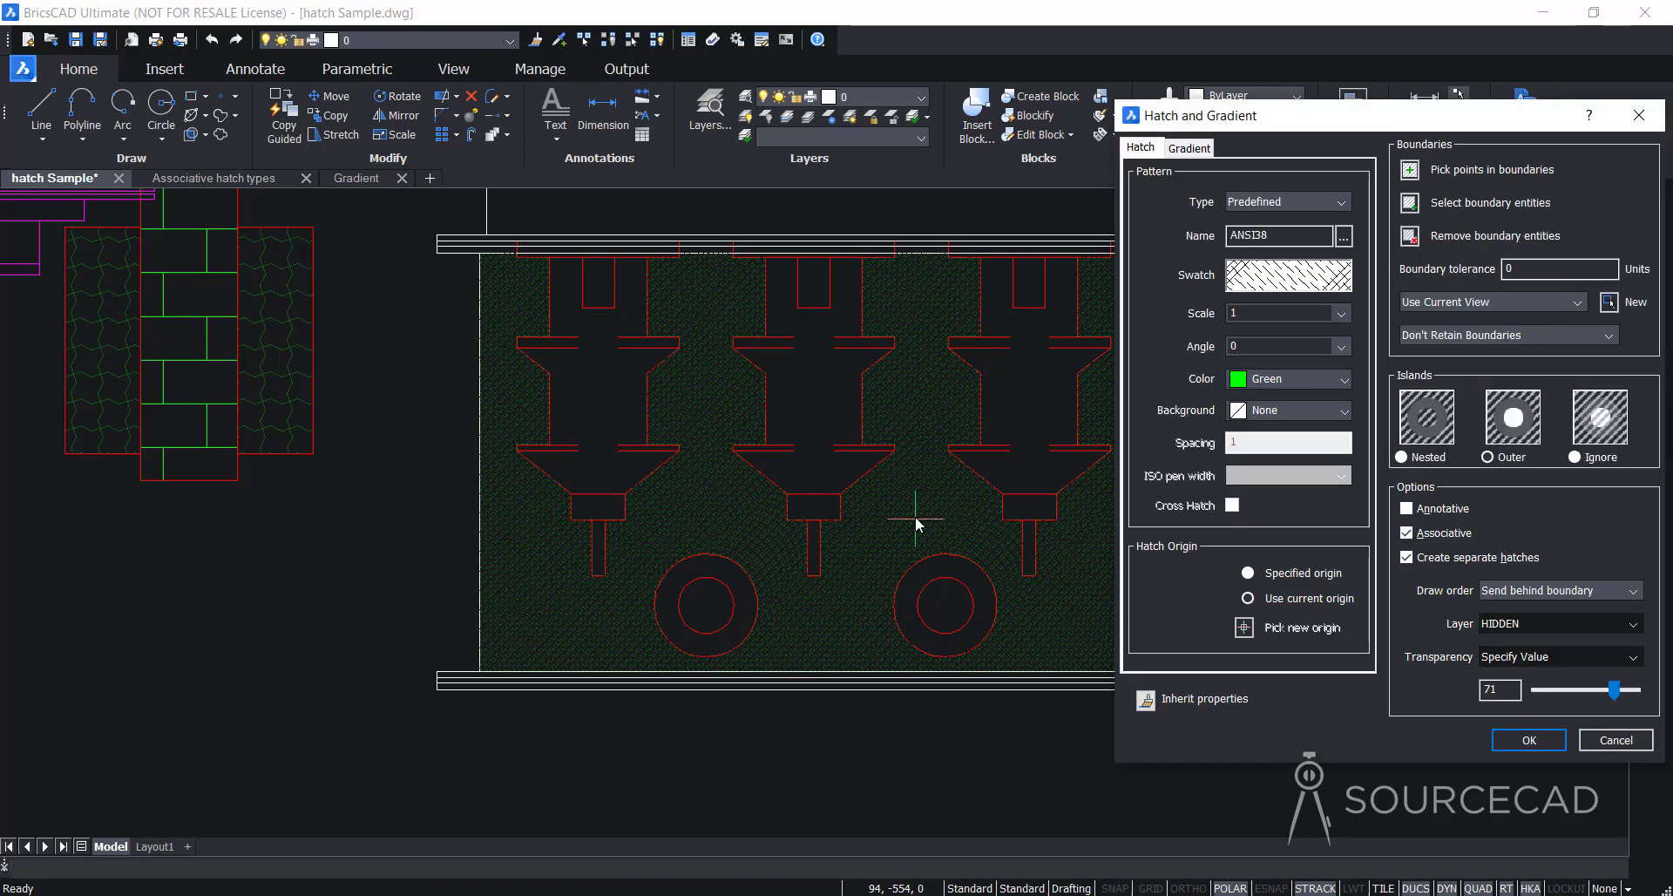
- Set island detection to Ignore, remove the outline and circle boundaries, and re-pick the area inside the lower white rectangle
left_click(1576, 457)
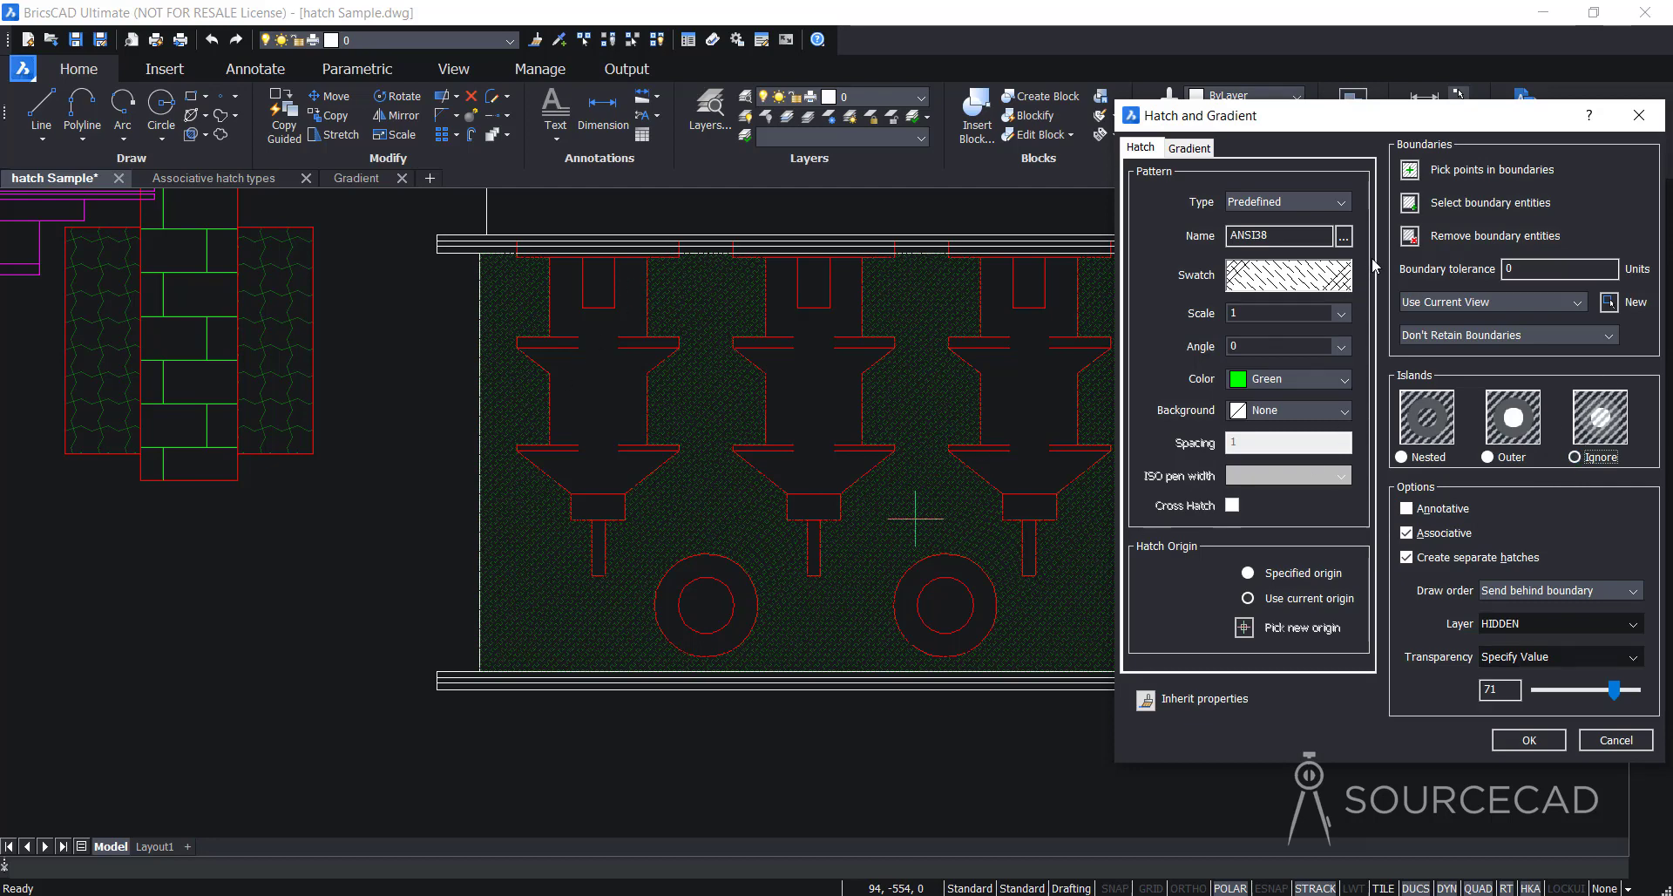
left_click(1410, 237)
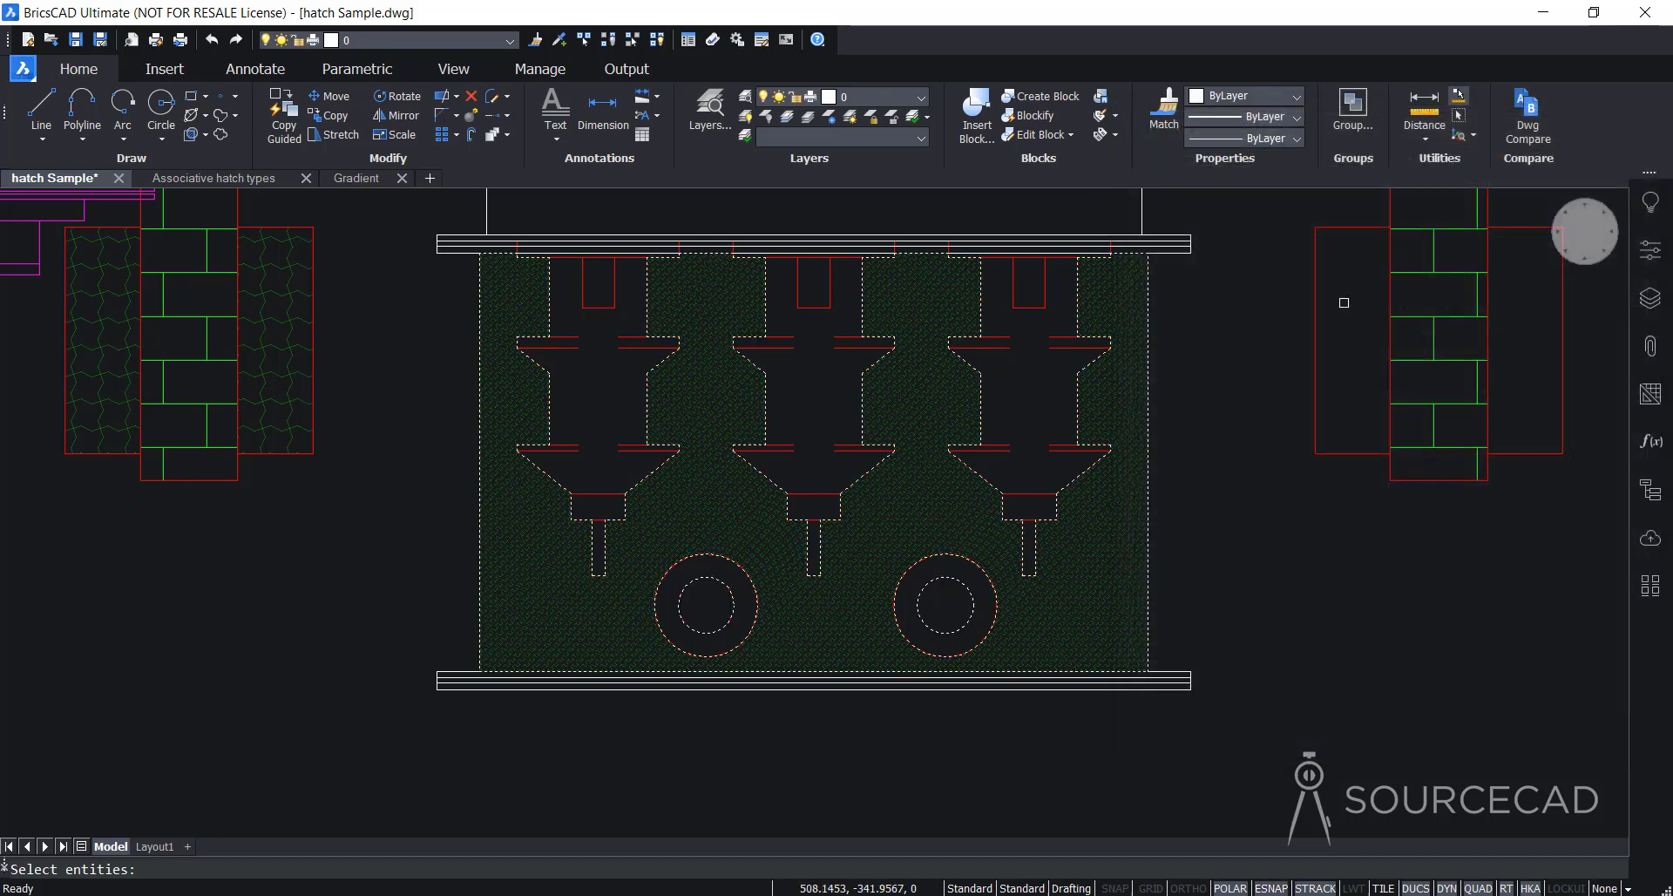
left_click(854, 491)
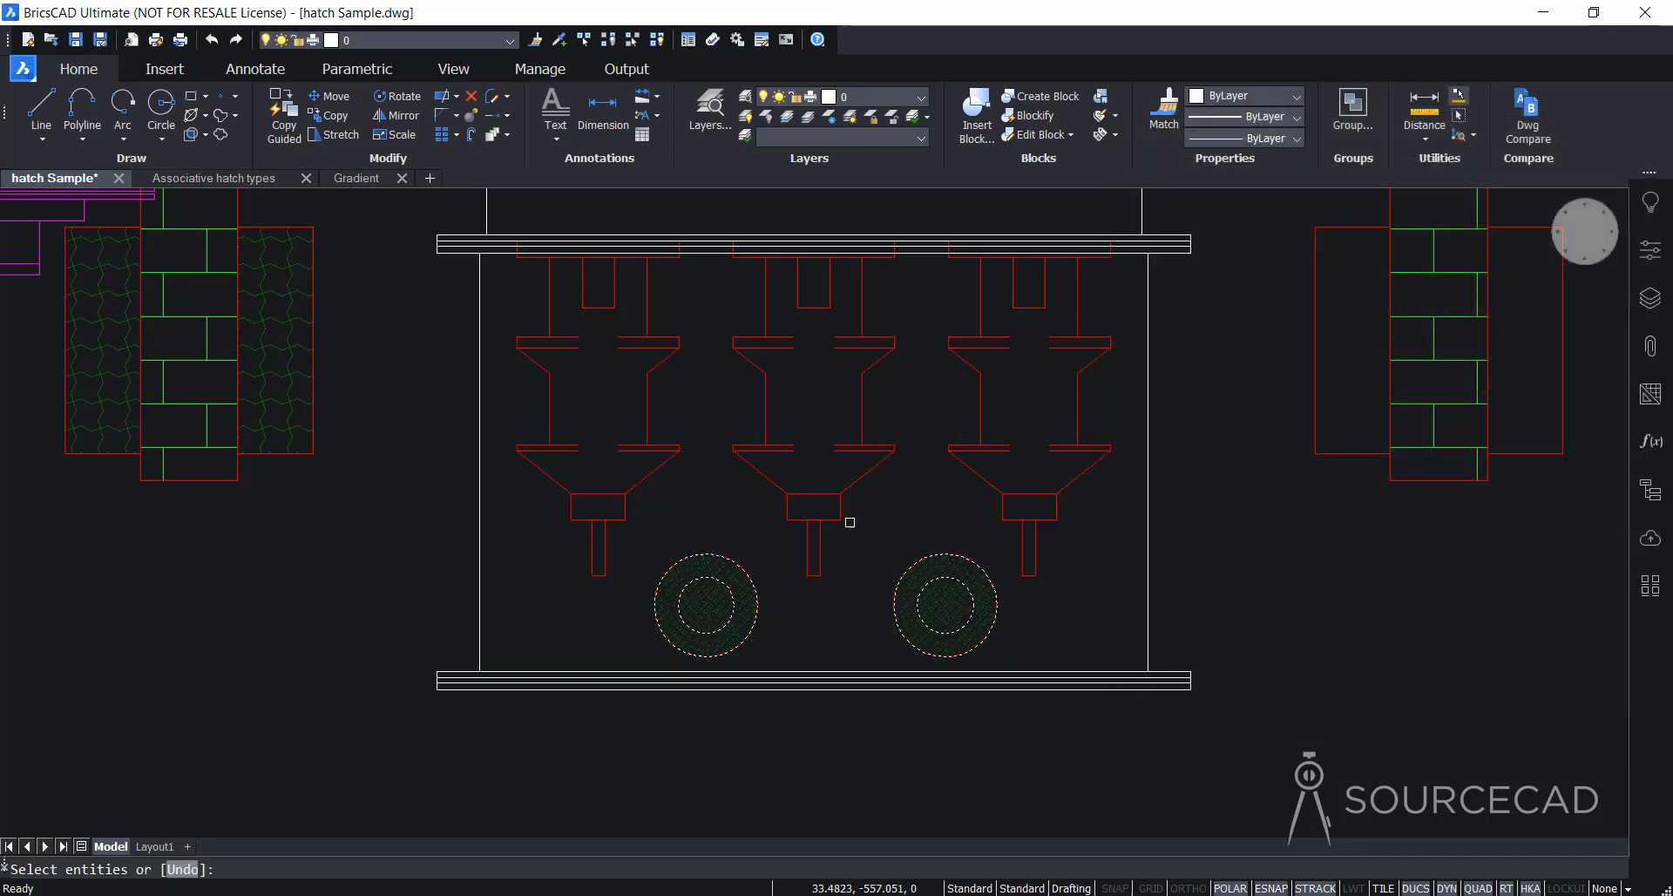
left_click(733, 562)
left_click(915, 564)
left_click(922, 582)
left_click(722, 582)
key("Return")
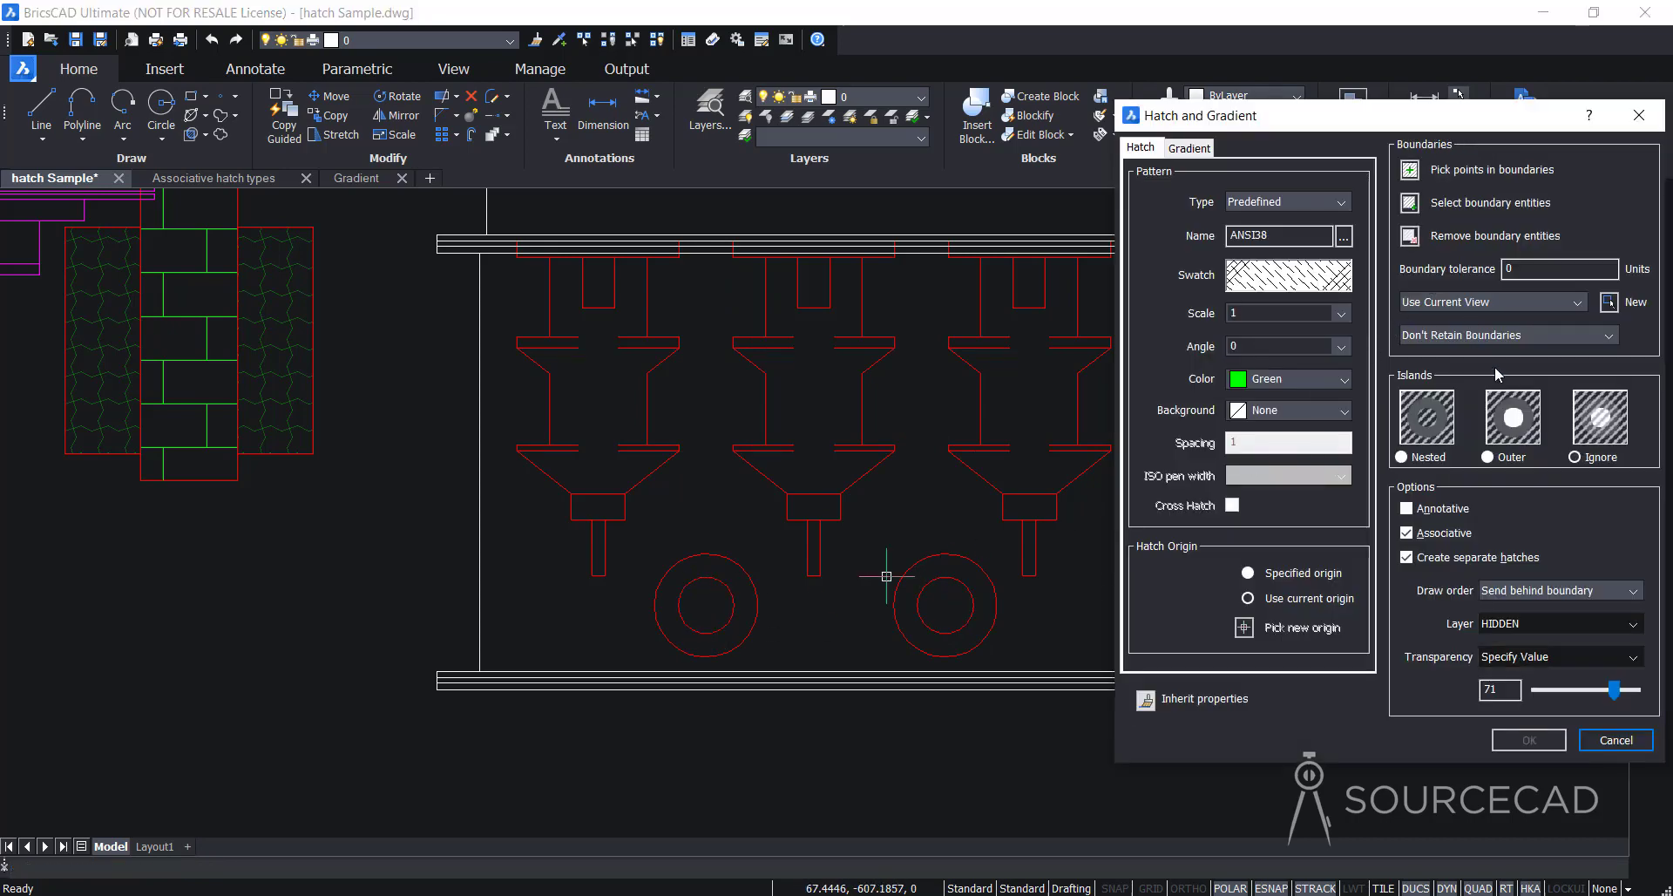
left_click(1409, 169)
left_click(1089, 560)
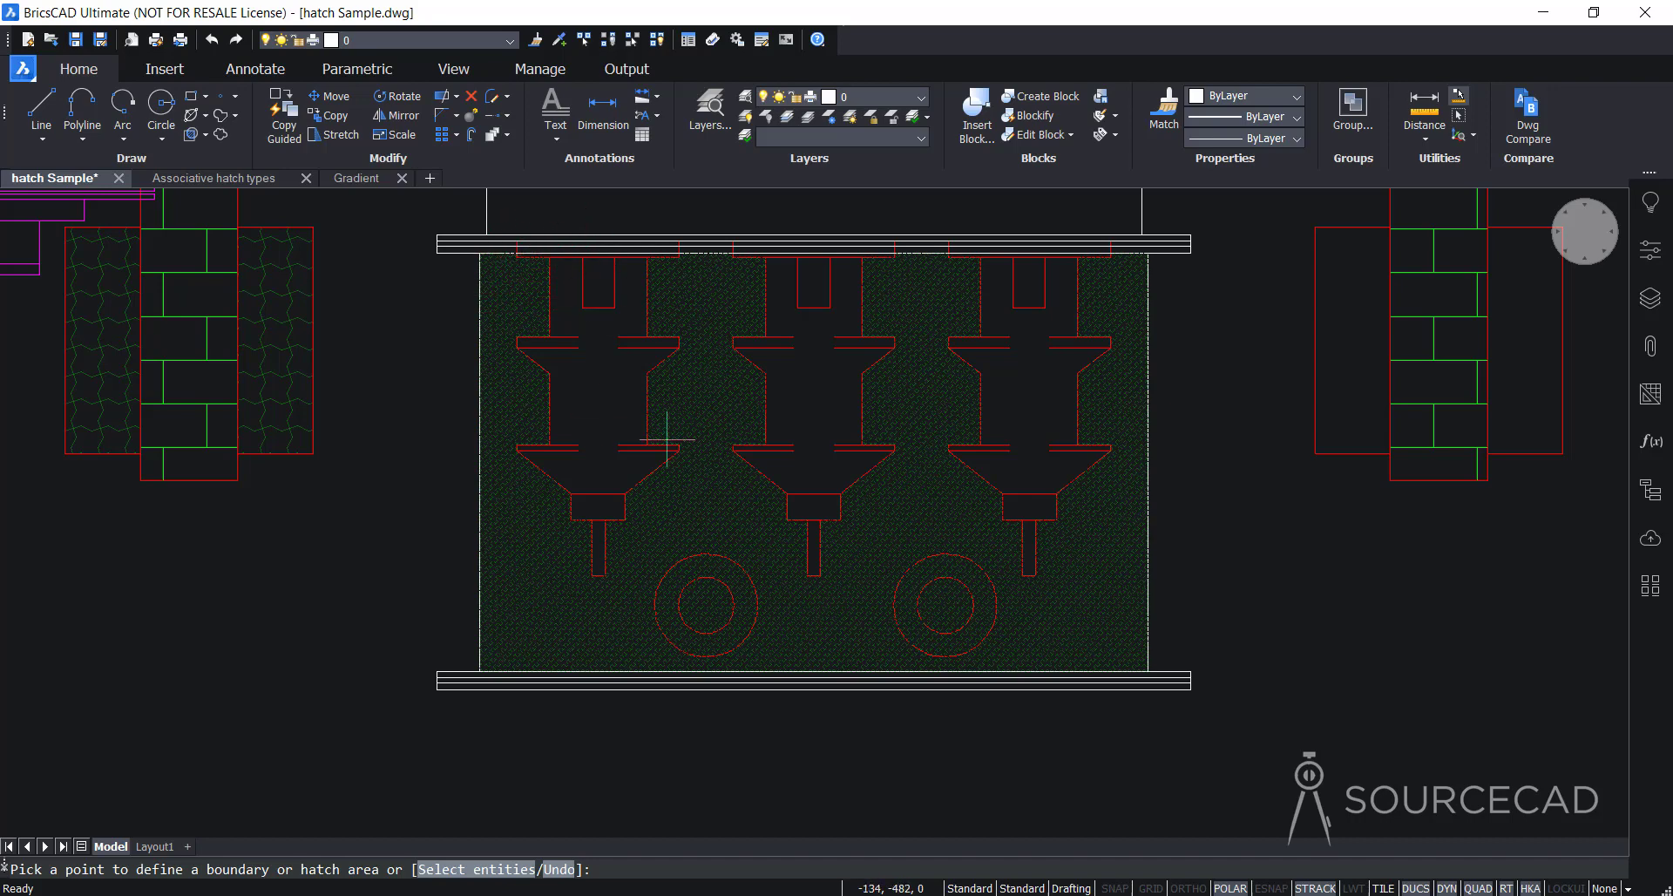
key("Return")
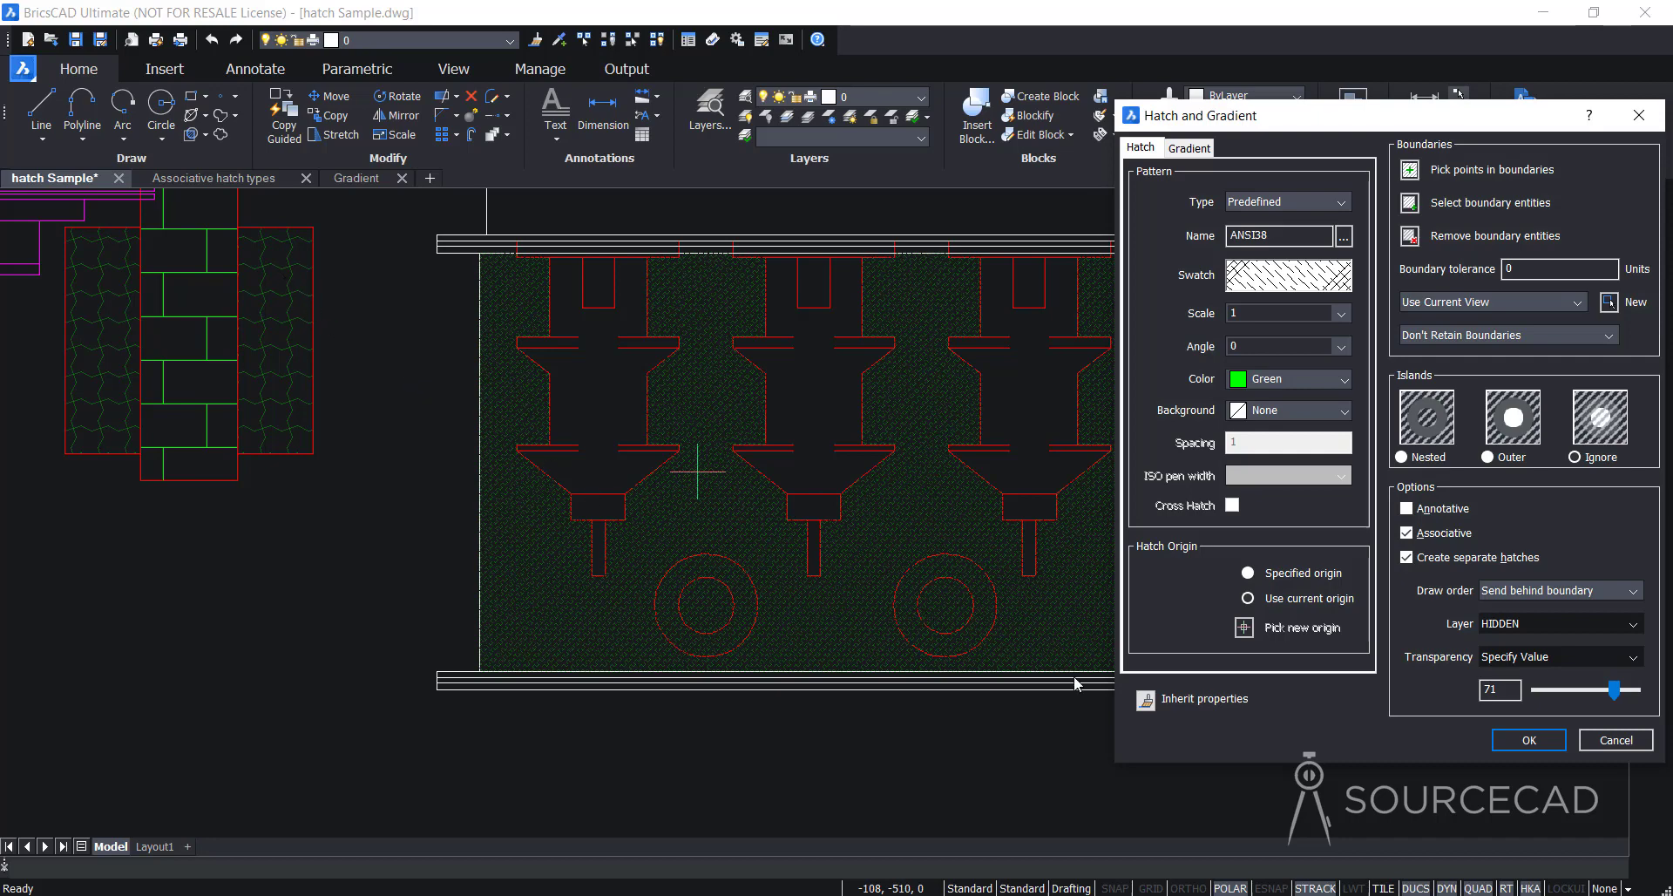
- Inherit the hatch properties from the ANCHORLOCK hatch beside the brick column and re-pick the area inside the lower white rectangle
left_click(1145, 701)
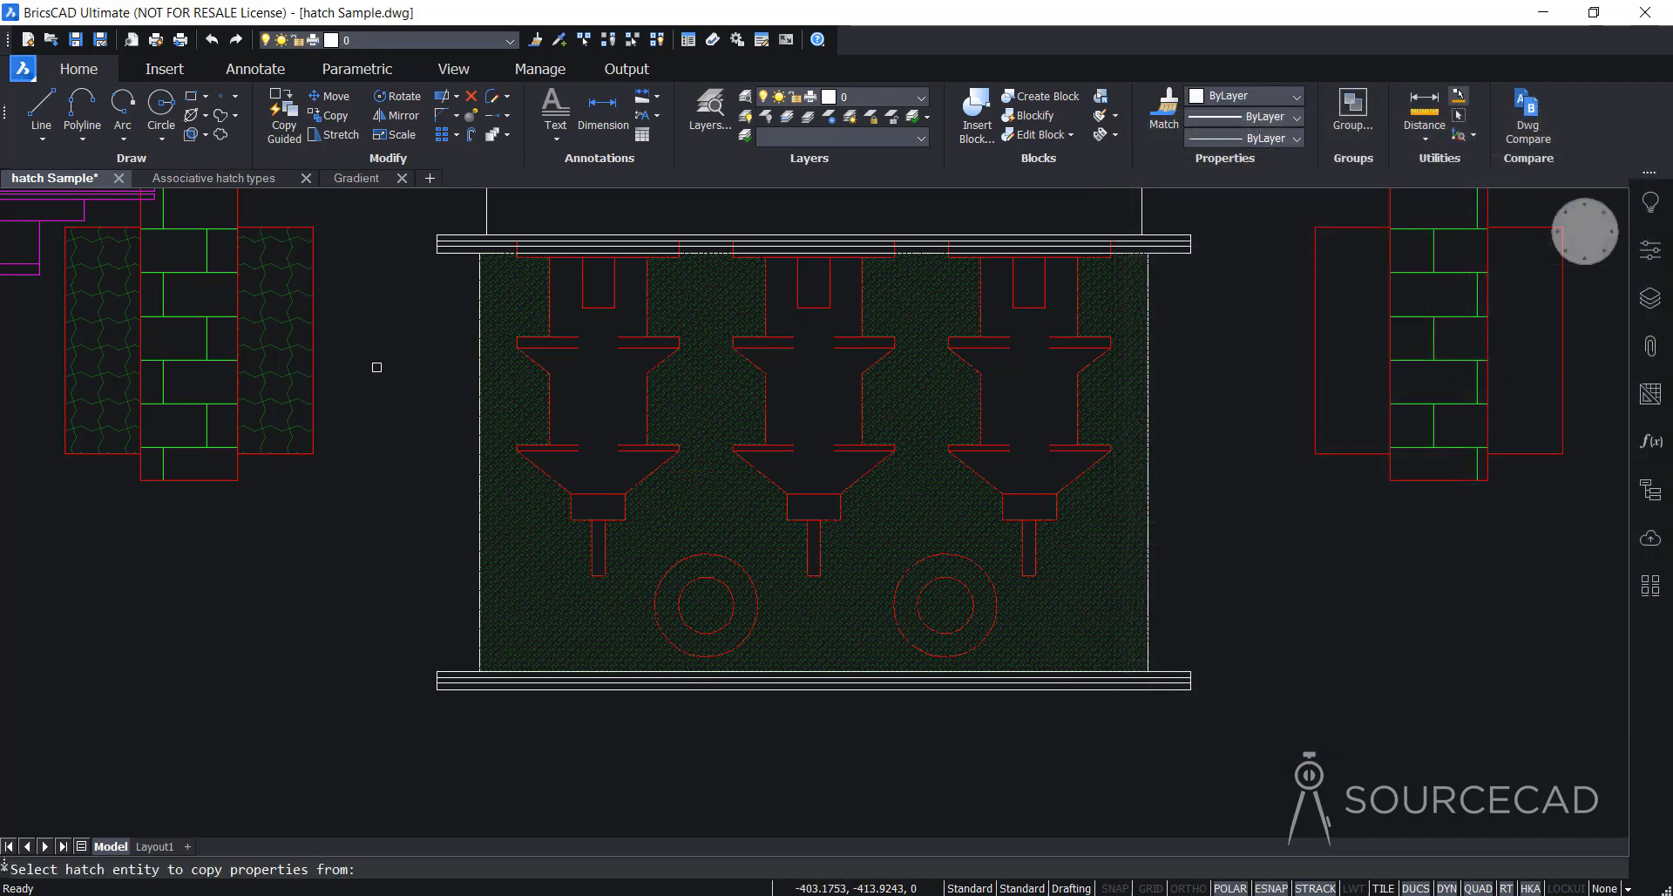
left_click(294, 326)
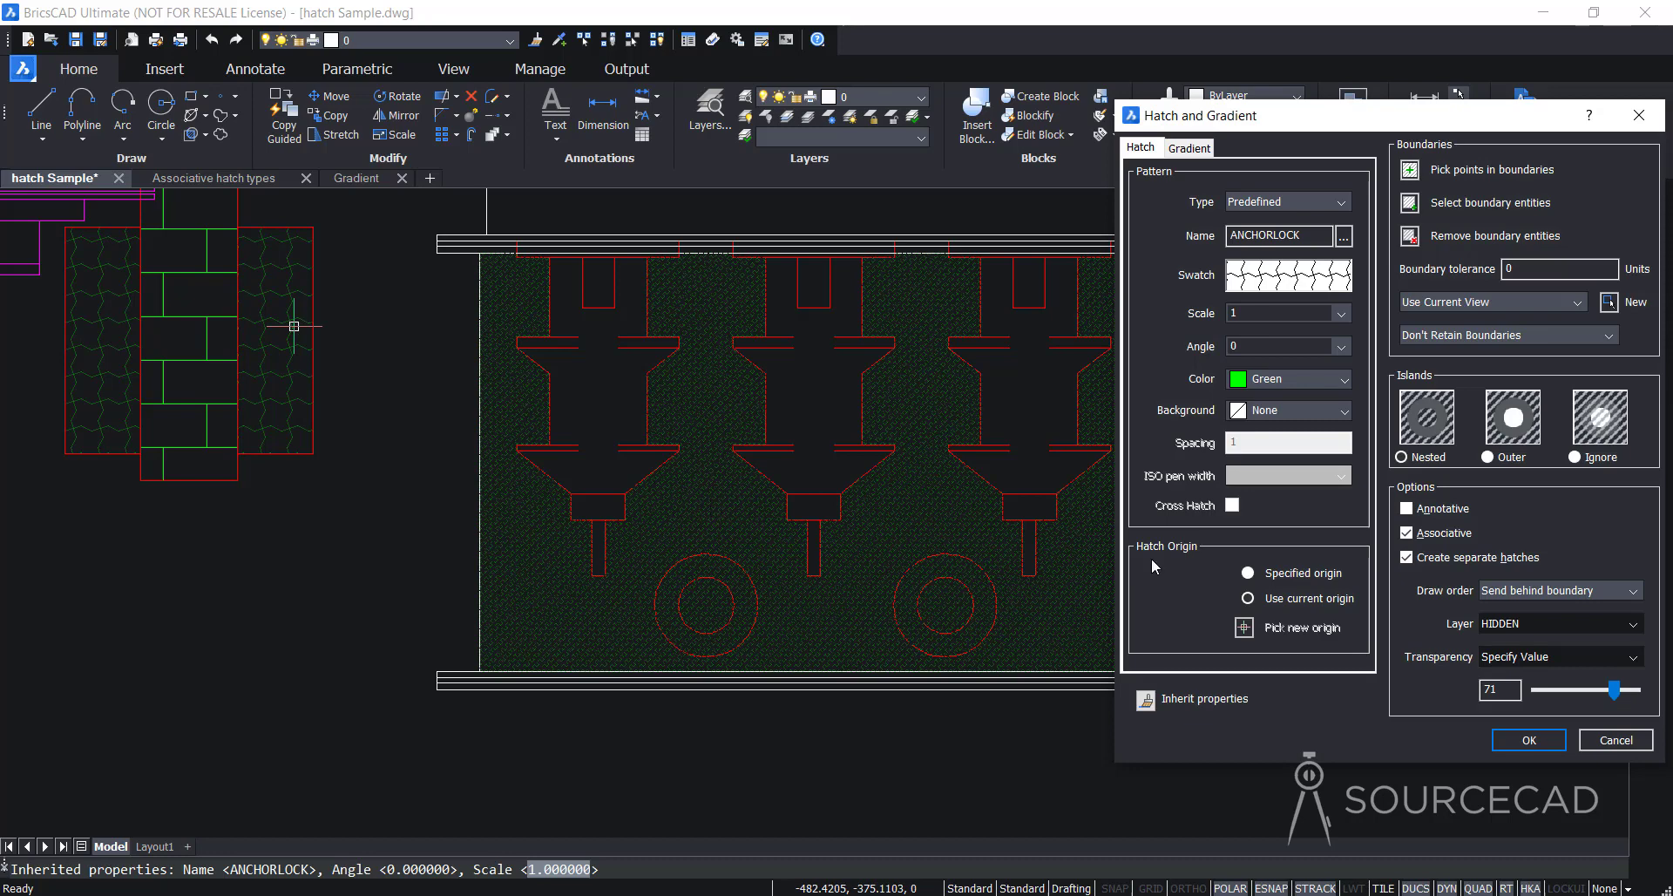
left_click(1410, 171)
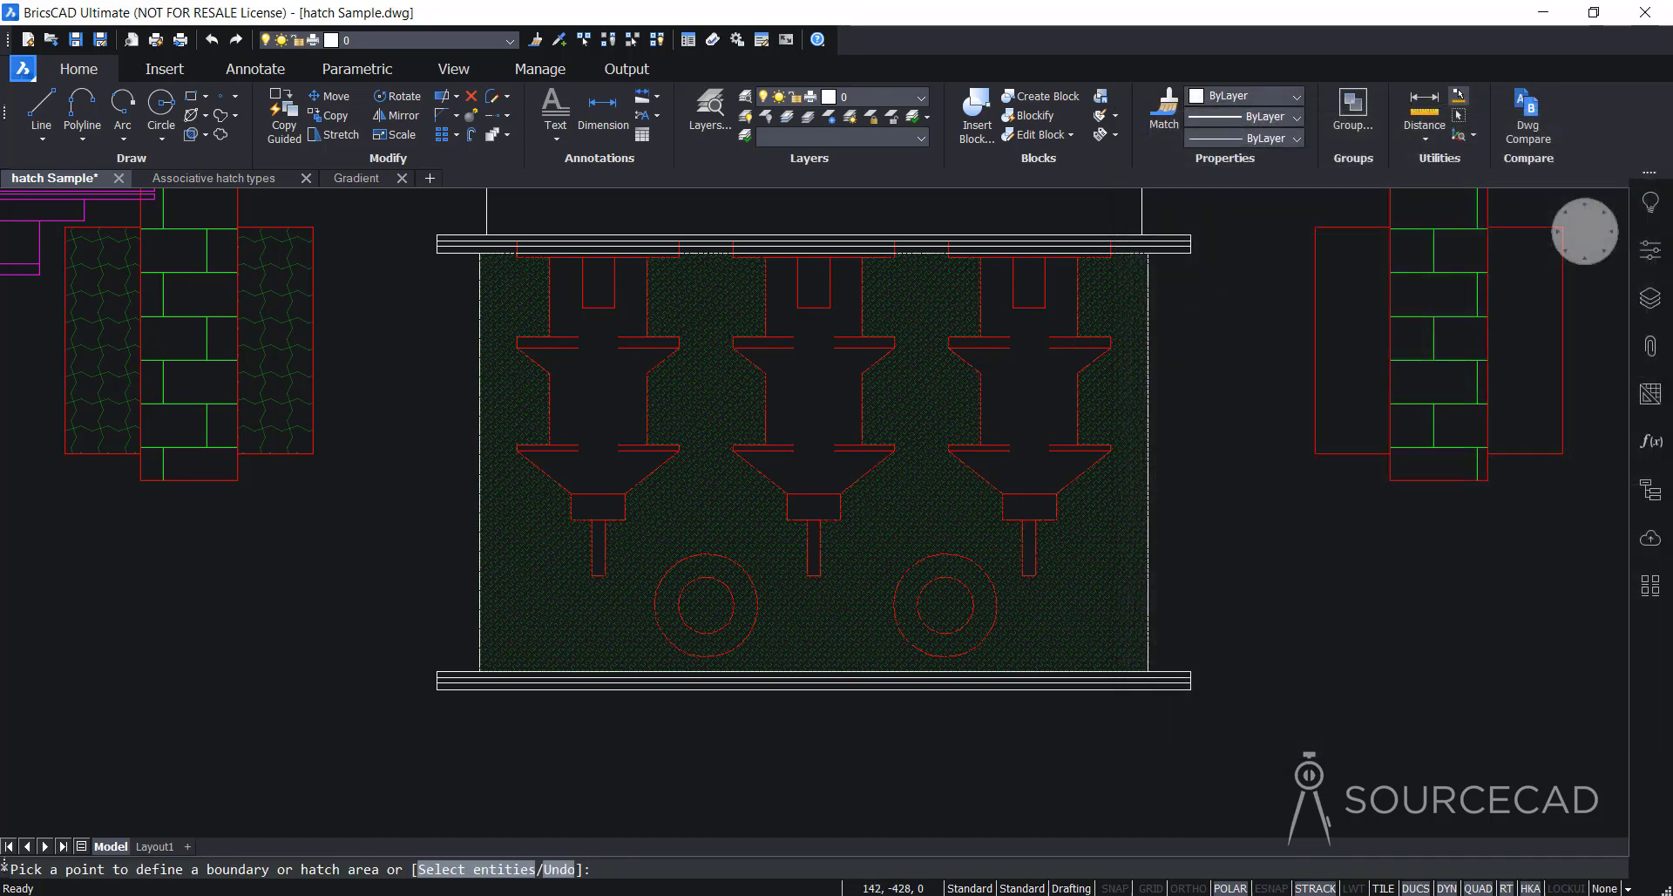
left_click(821, 415)
key("Return")
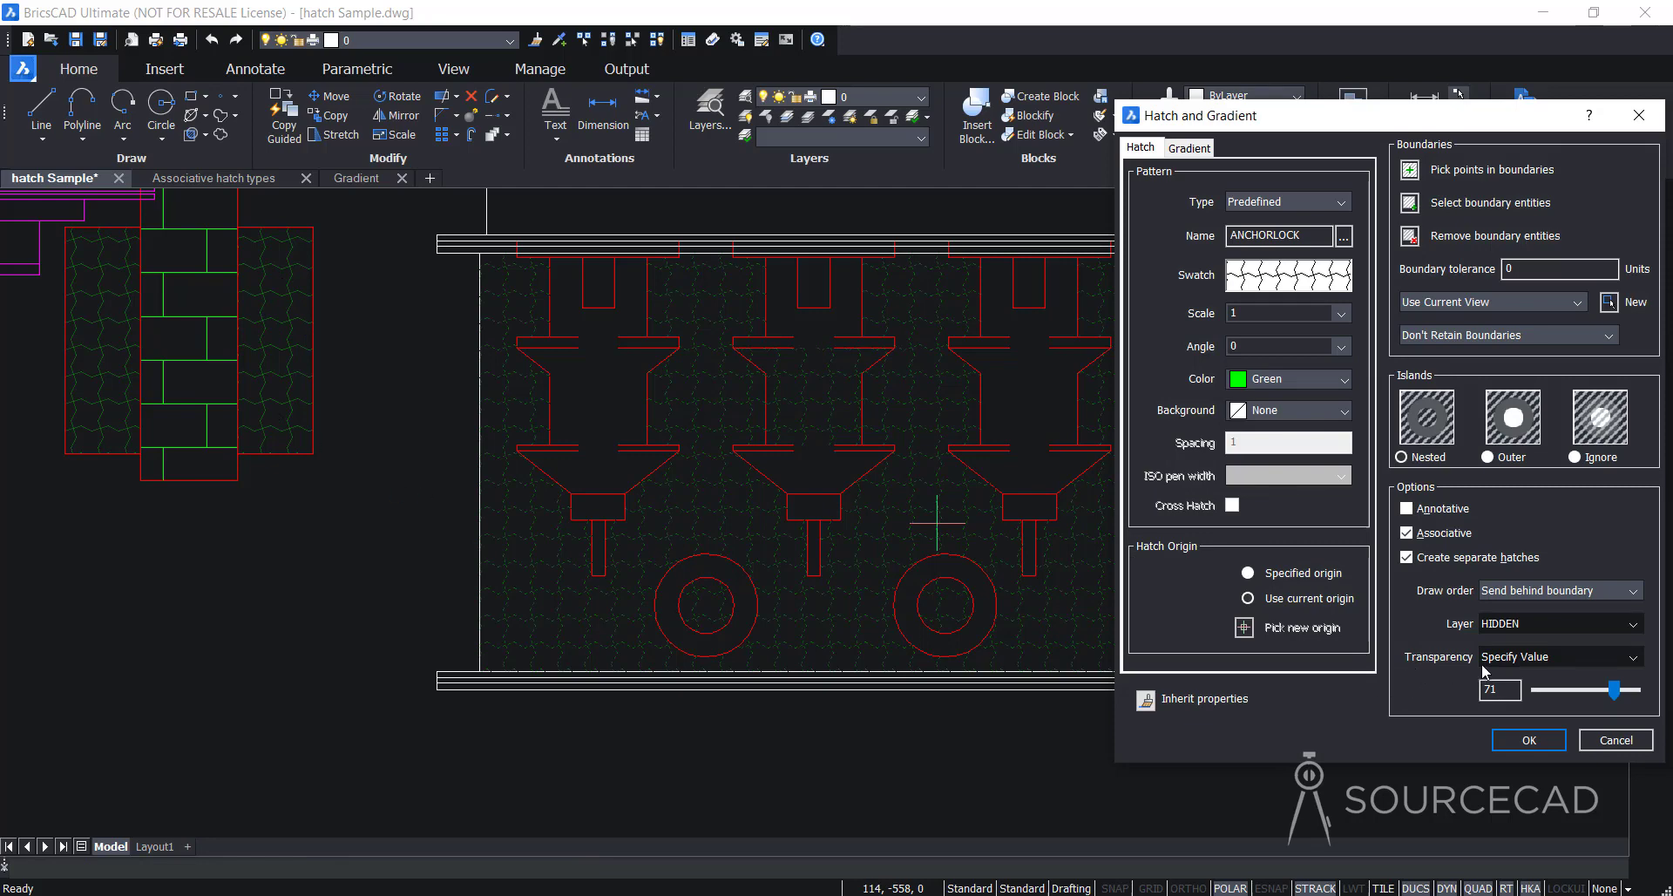
- Try to remove the middle red part's outline from the boundaries, and create the ANCHORLOCK hatch in the lower white rectangle
mouse_move(1484, 670)
left_click(1414, 237)
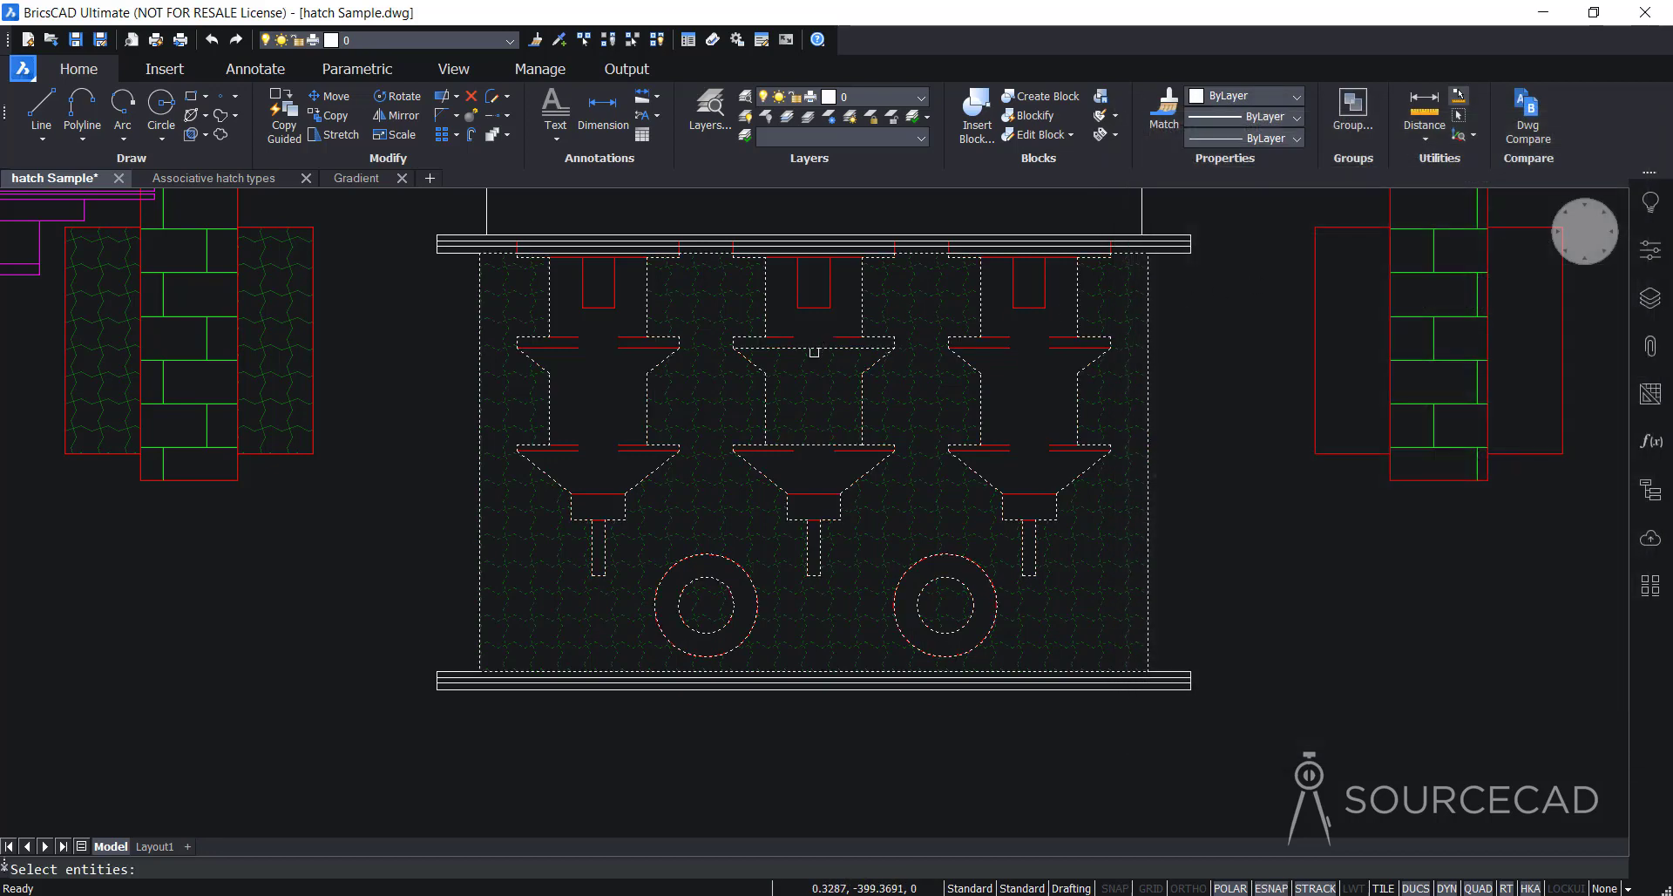
left_click(806, 442)
key("Return")
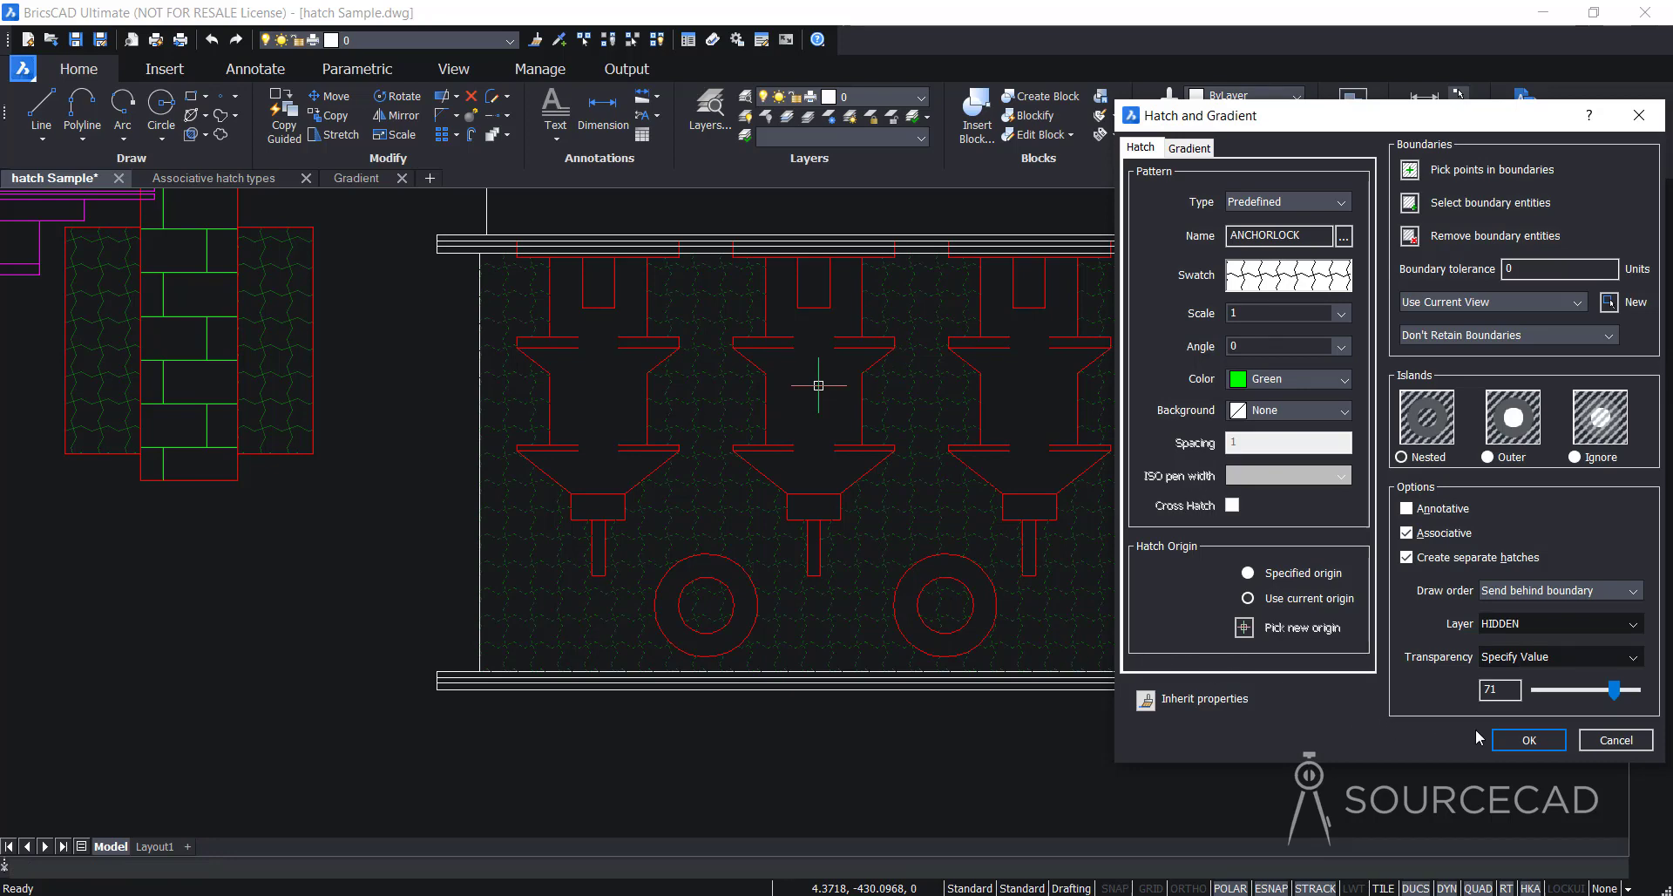
left_click(1529, 740)
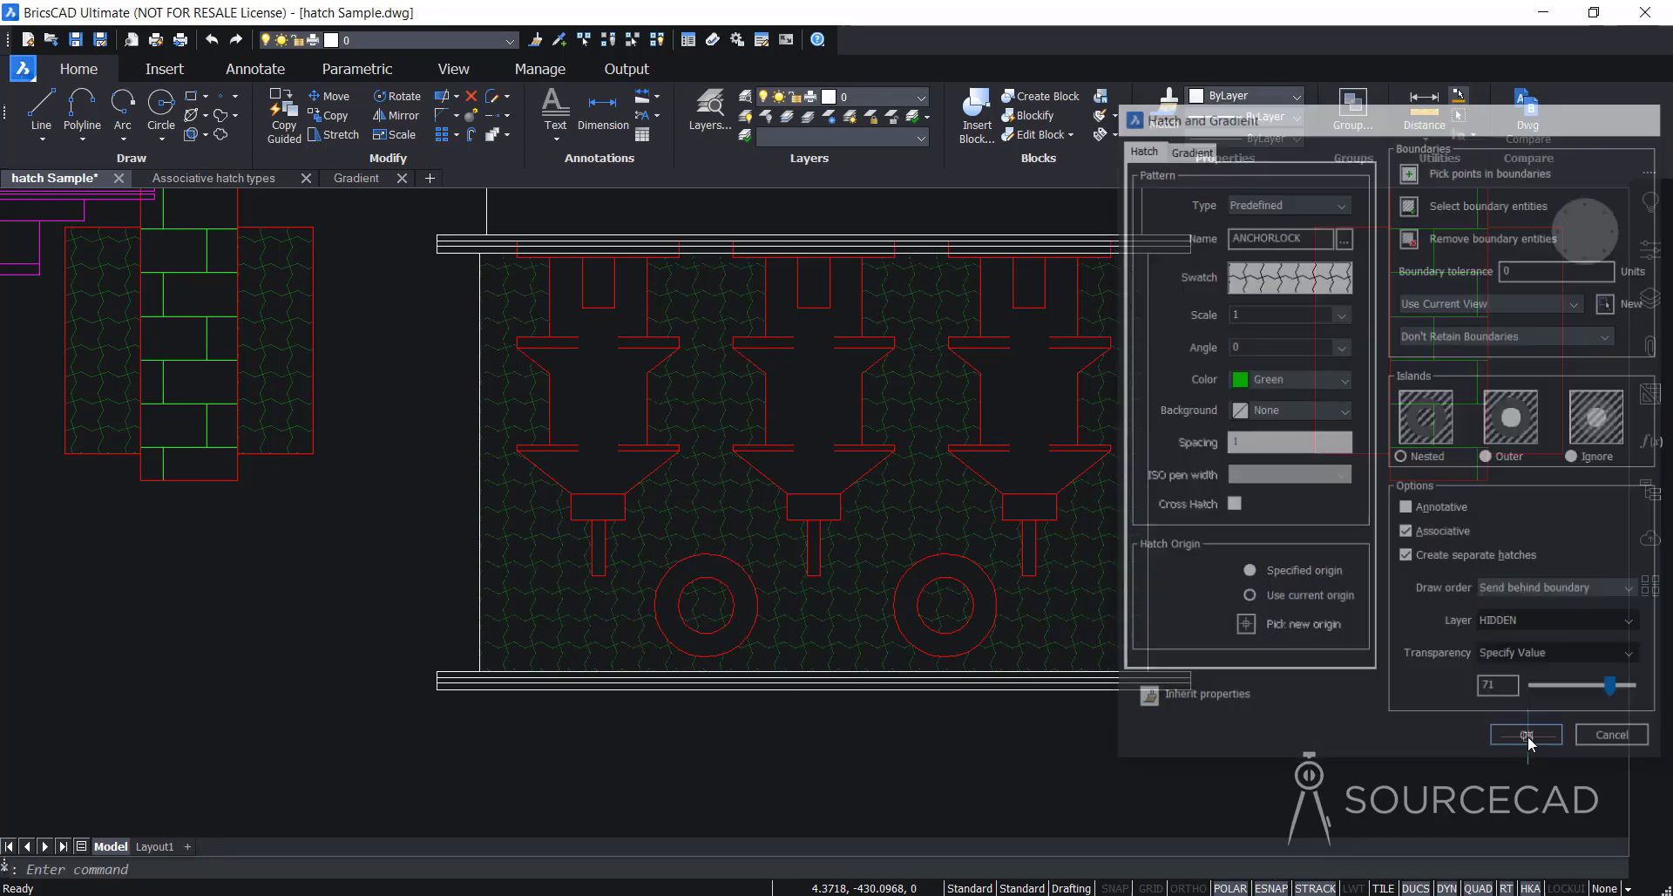
scroll(1168, 454, "down", 4)
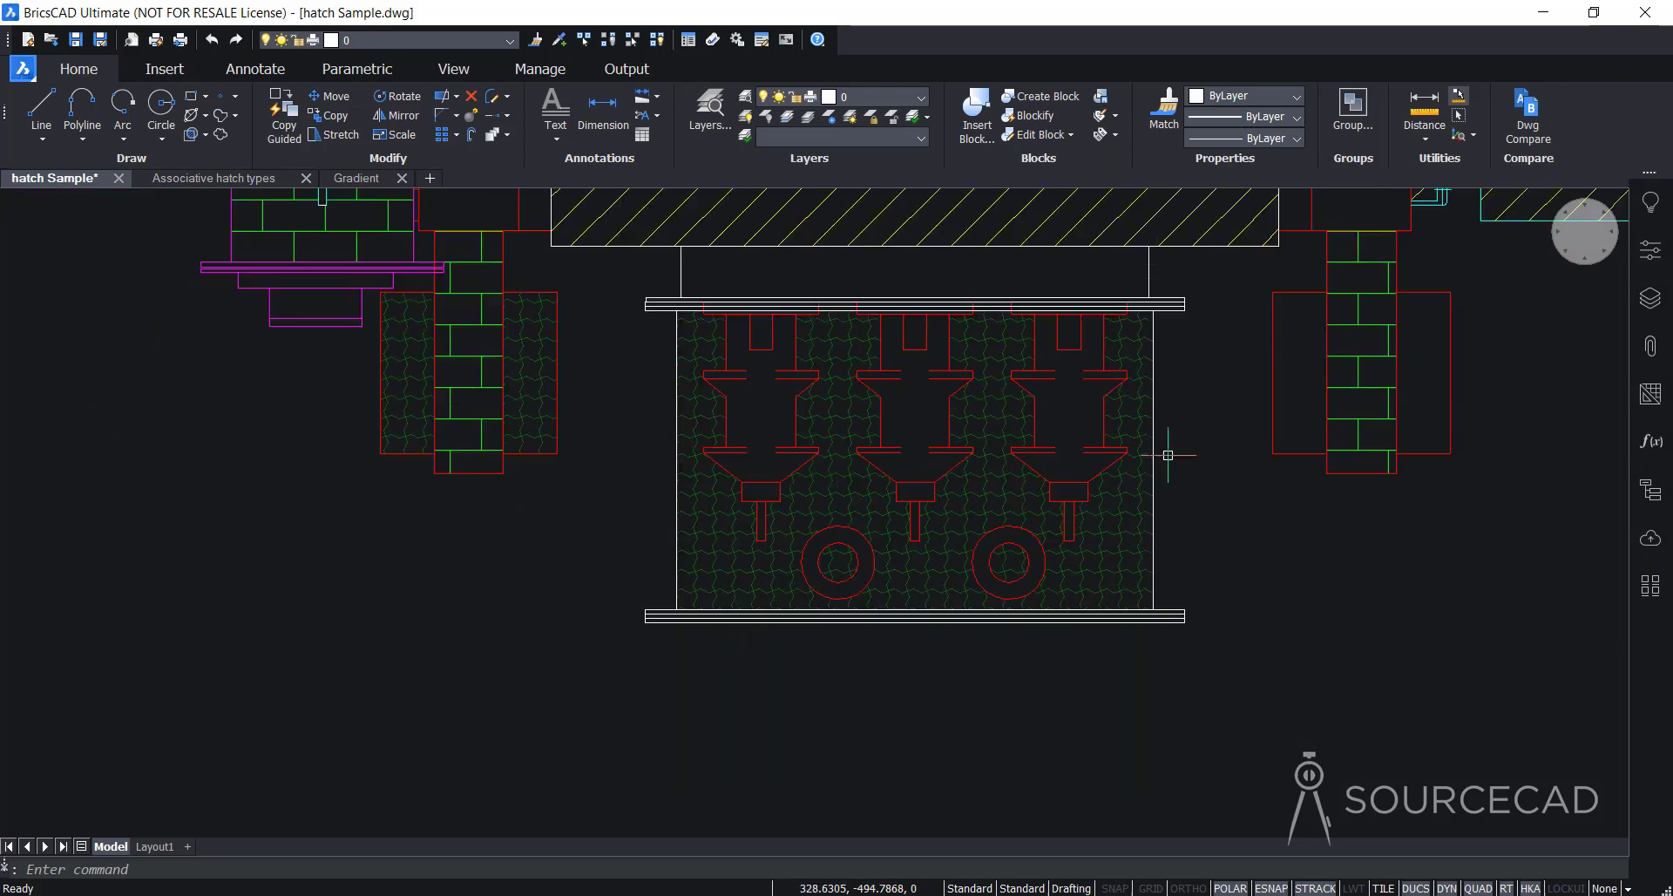
mouse_move(1188, 422)
middle_mouse_down()
mouse_move(1060, 602)
mouse_move(1049, 676)
middle_mouse_up()
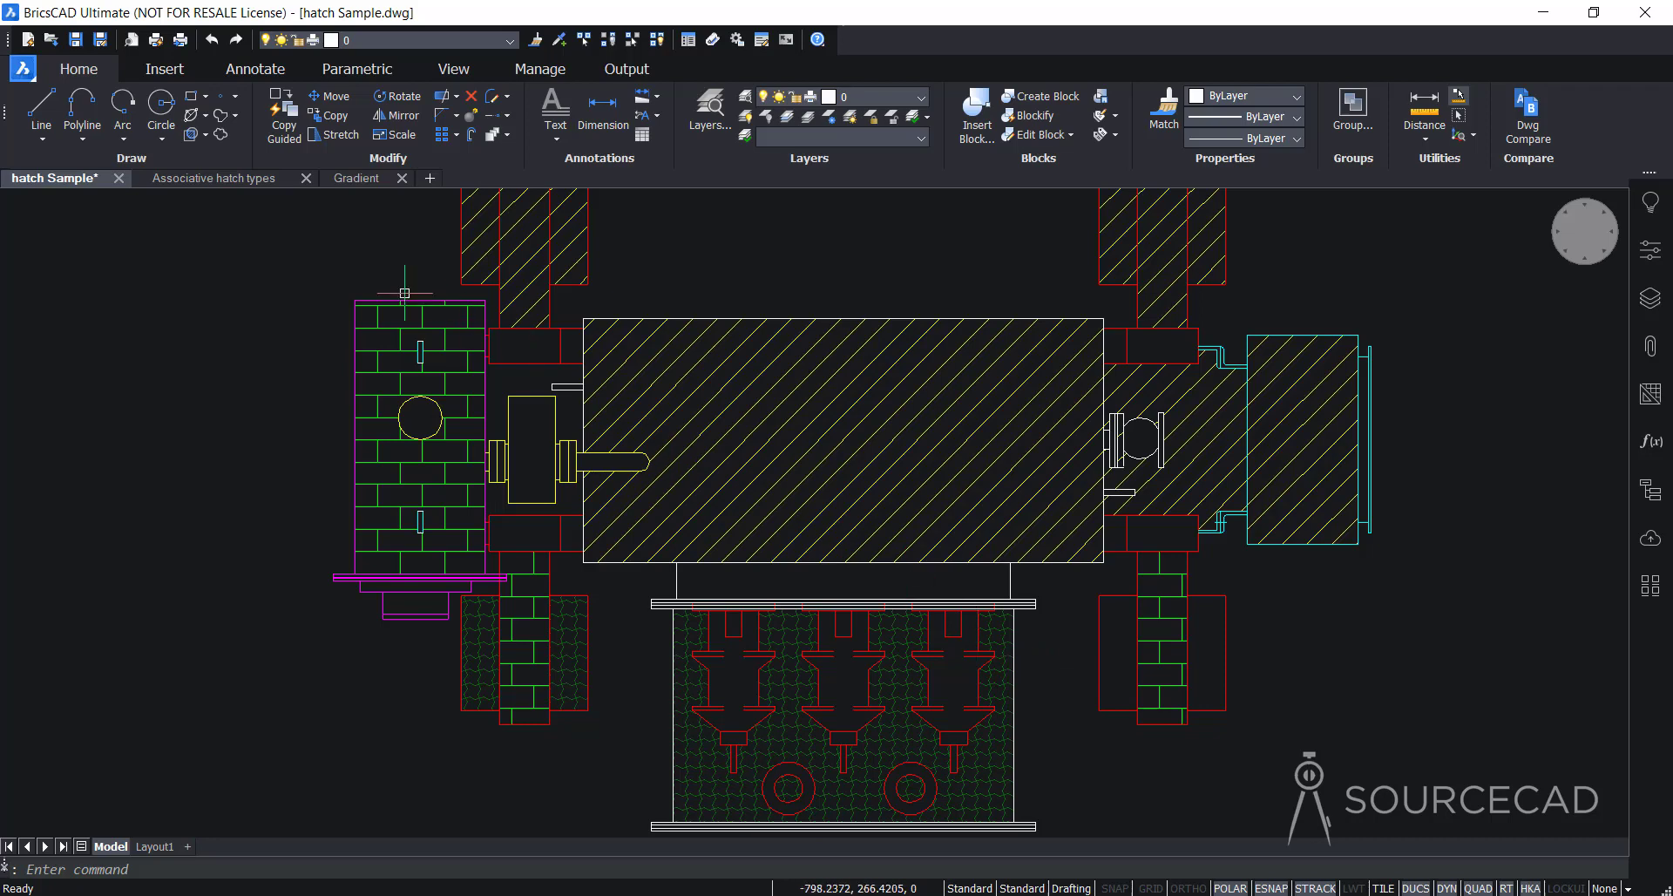
- In the Associative hatch types drawing, hatch the area between the green rectangle and its circle with associative ANSI31 at scale 1
left_click(185, 179)
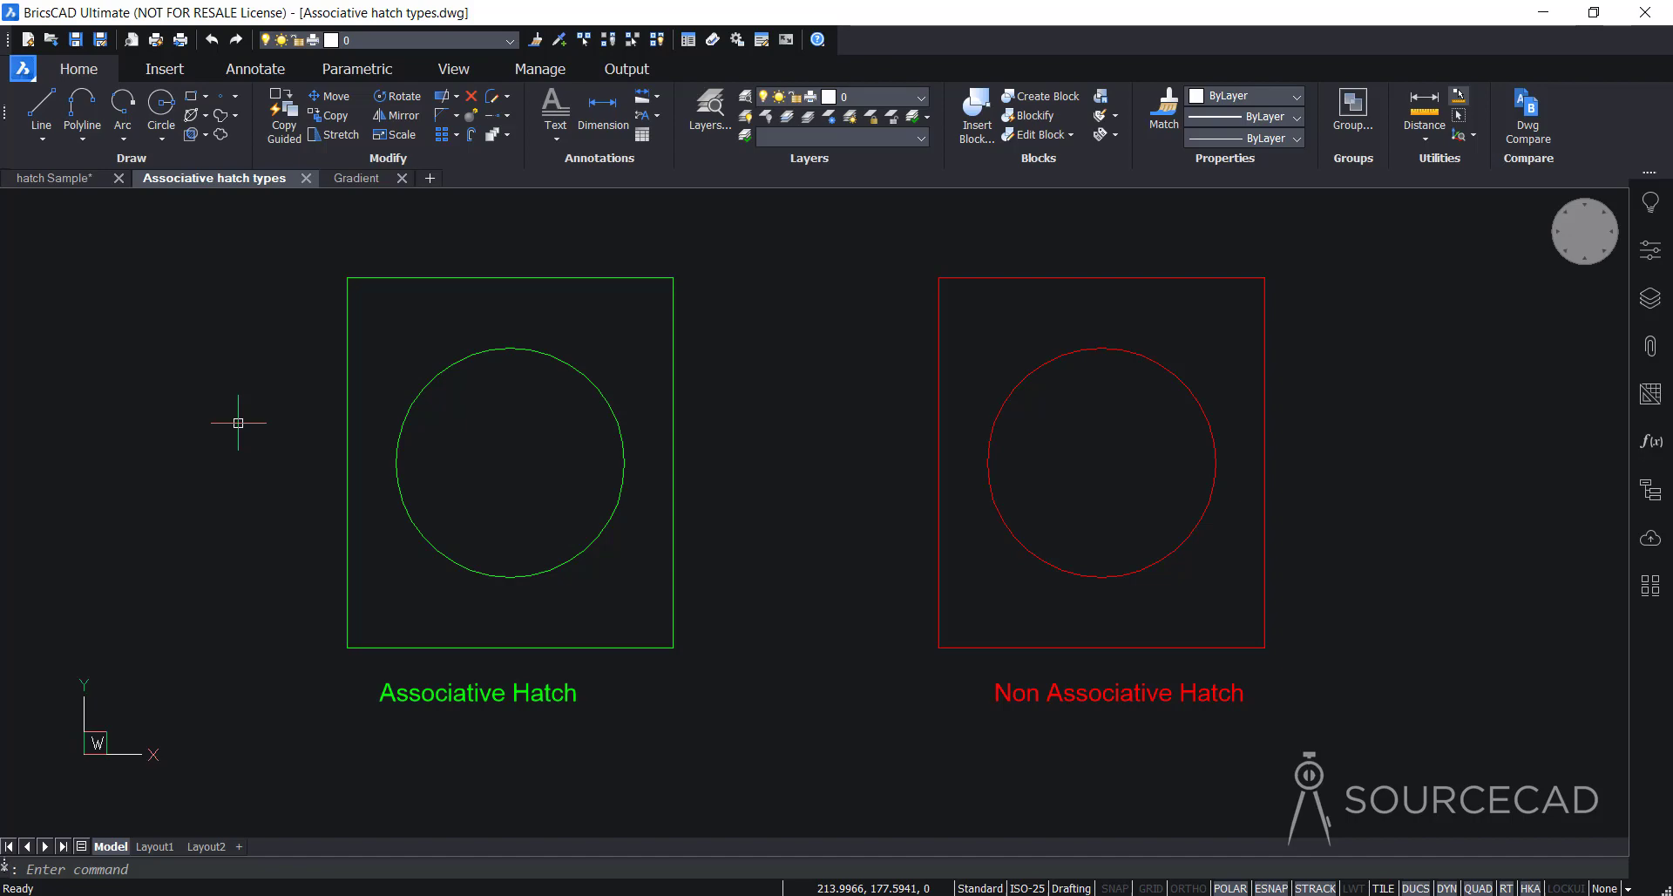
left_click(190, 134)
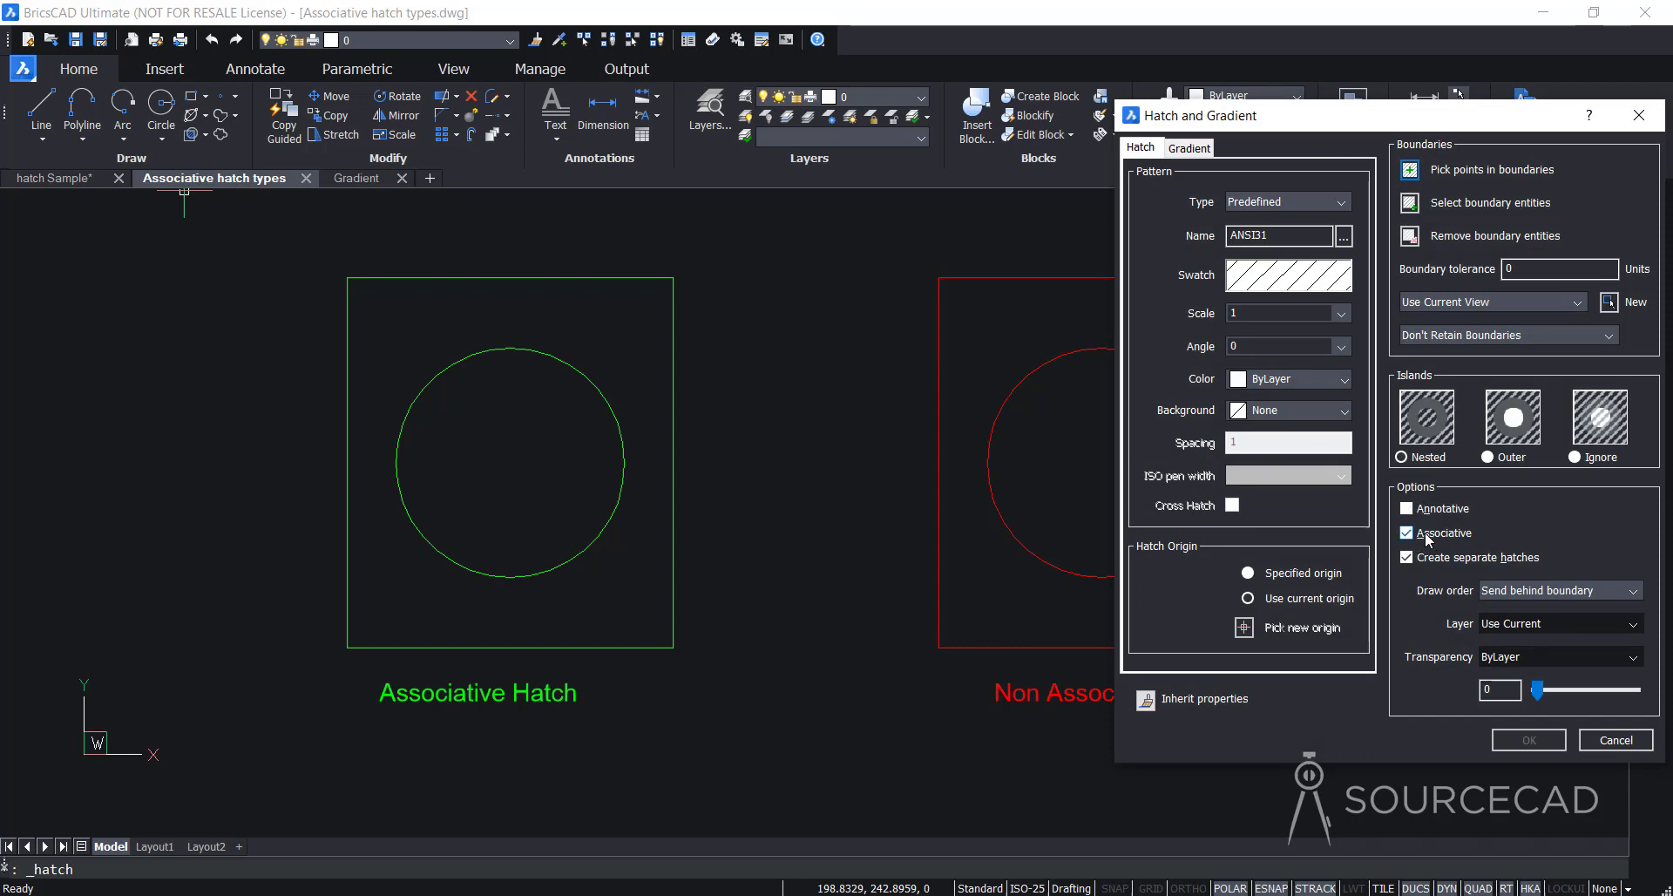
left_click_drag(1417, 125, 1364, 127)
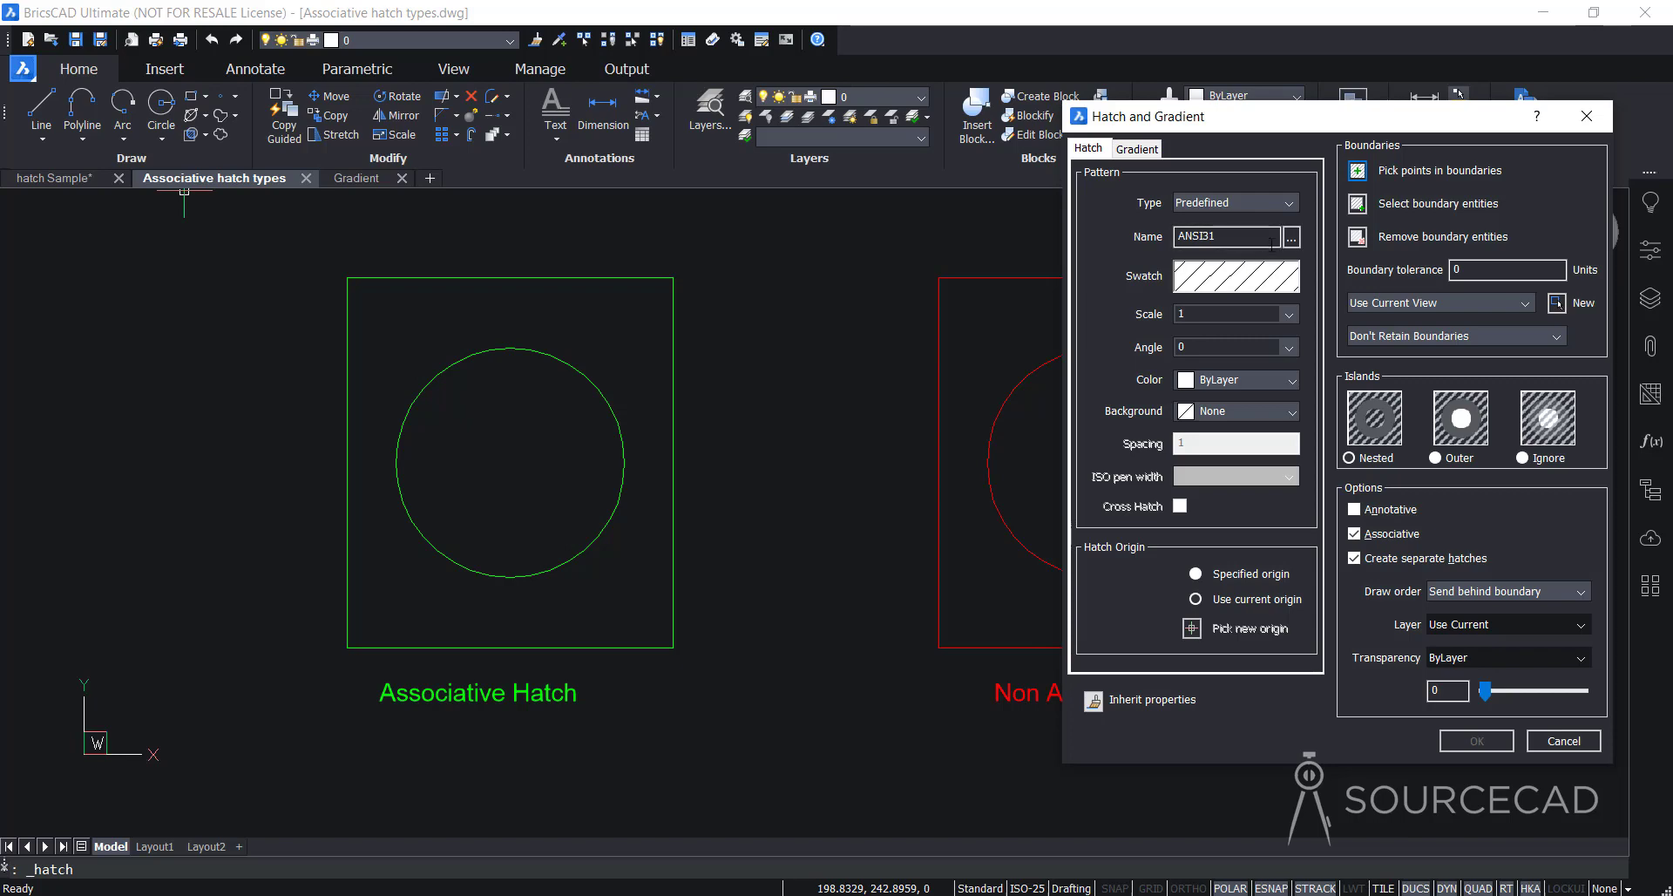
left_click(1357, 170)
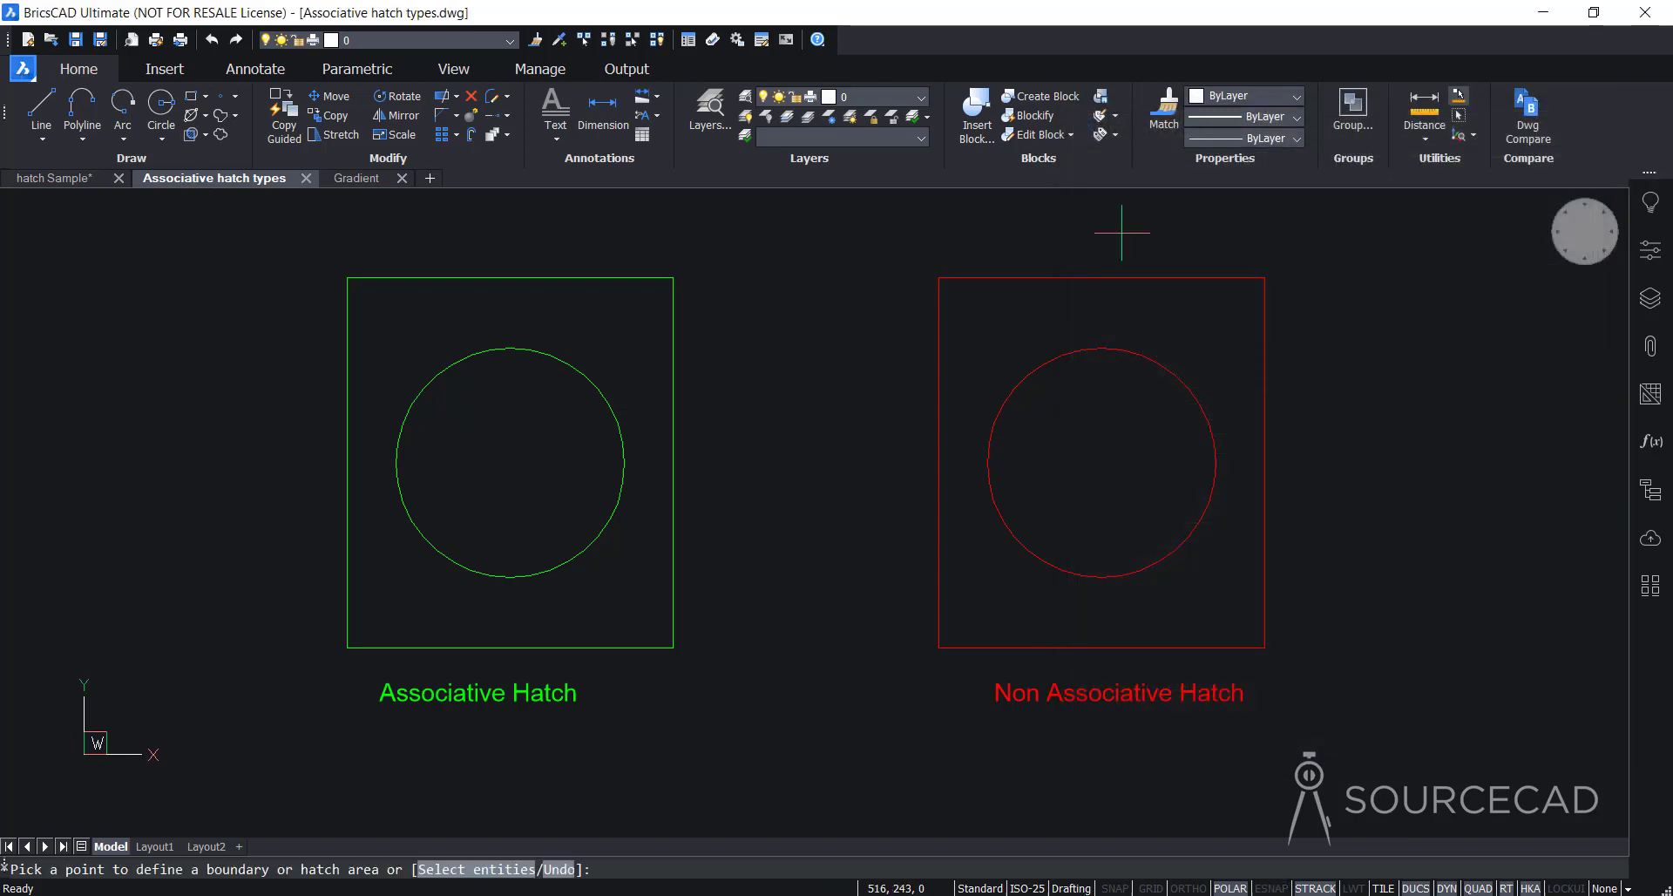
left_click(615, 342)
key("Return")
key("Return")
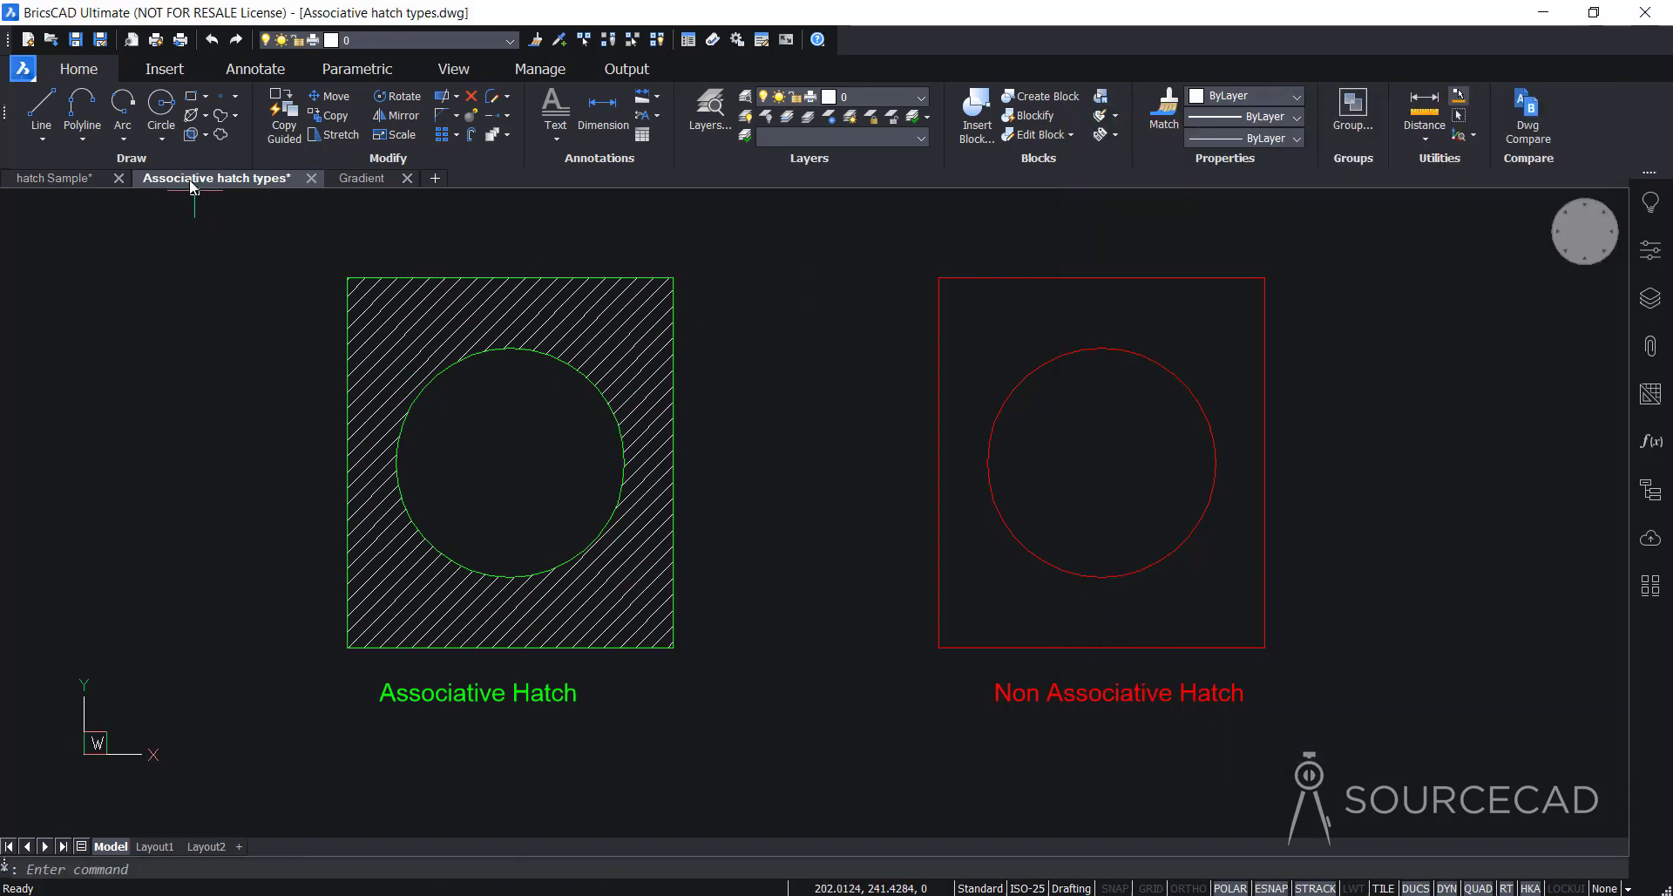
key("Return")
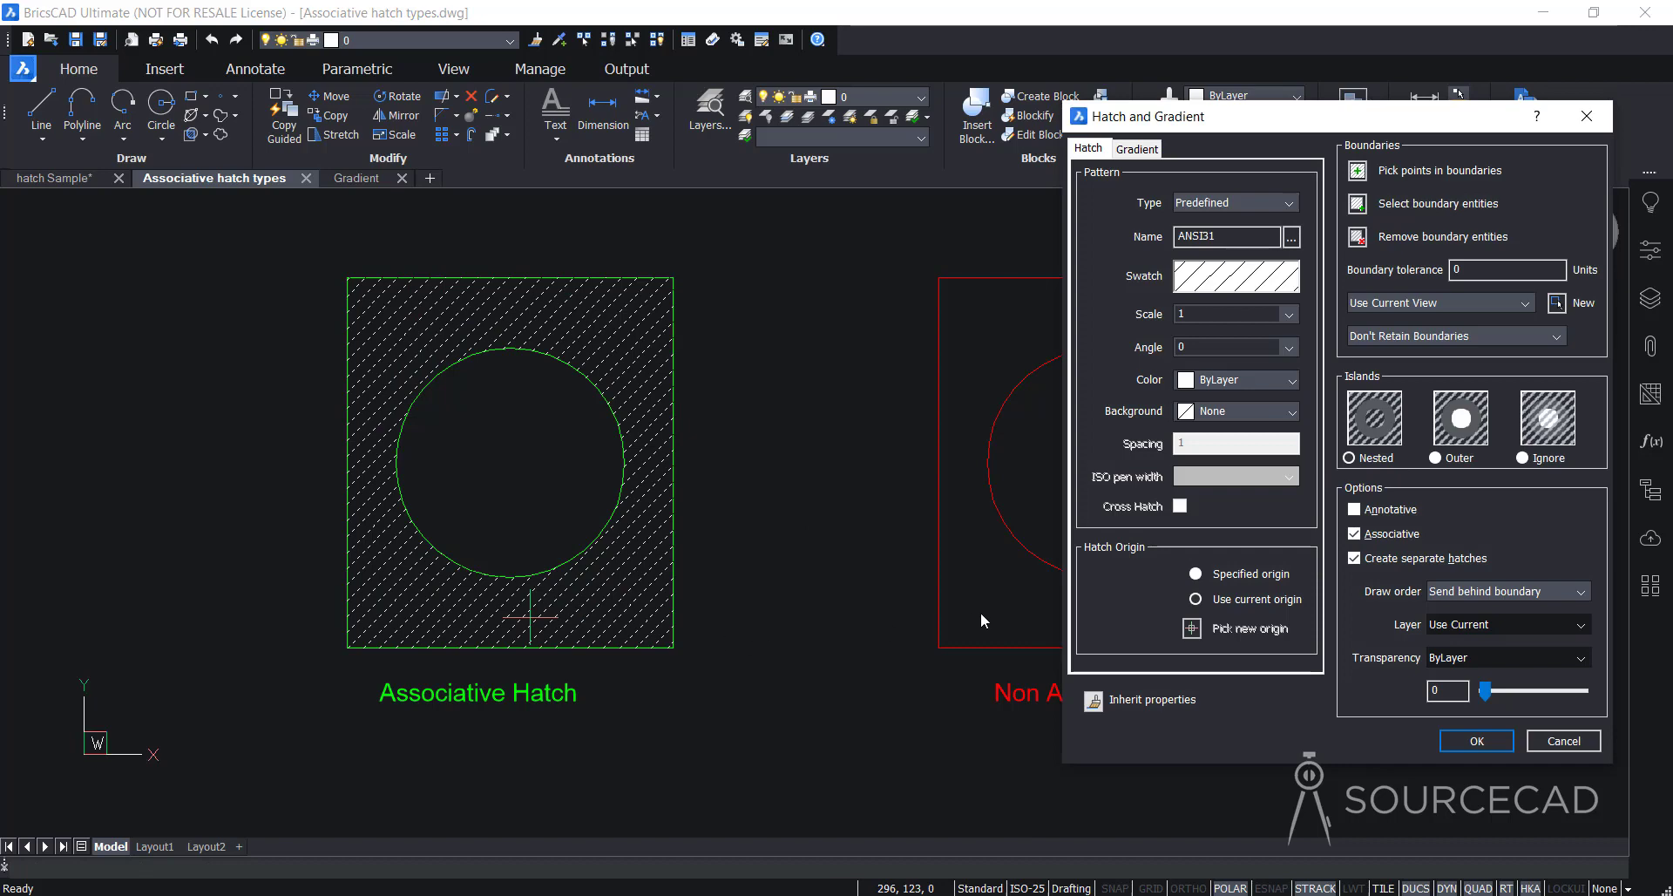
left_click(1379, 540)
key("Return")
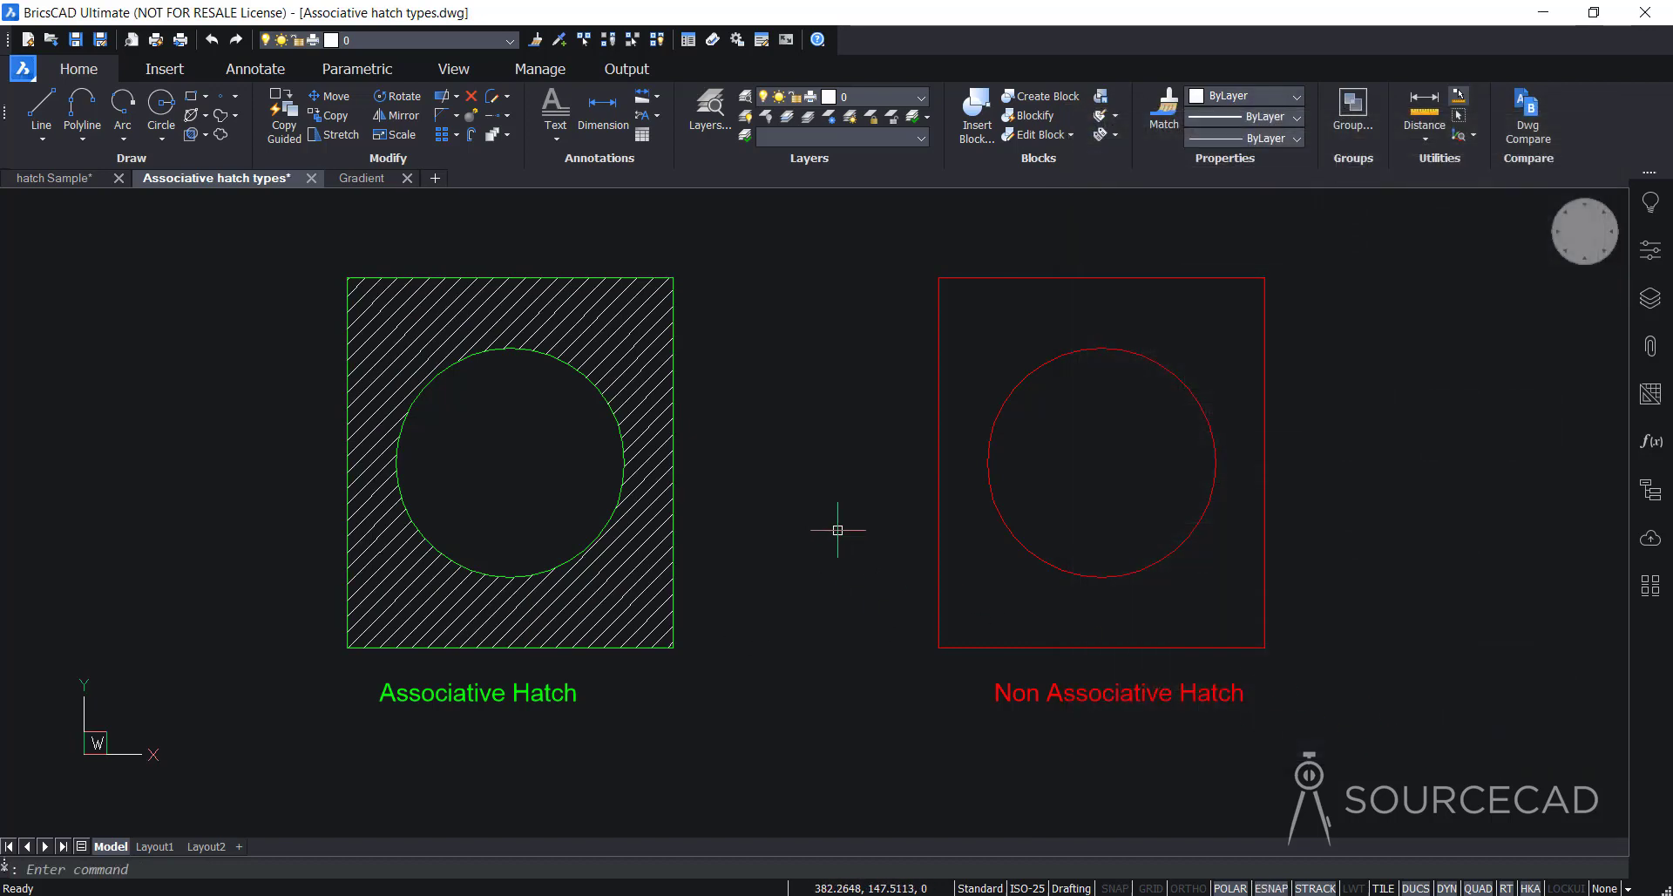
- Hatch the area between the red rectangle and its circle with ANSI31, with the Associative option turned off
left_click(191, 134)
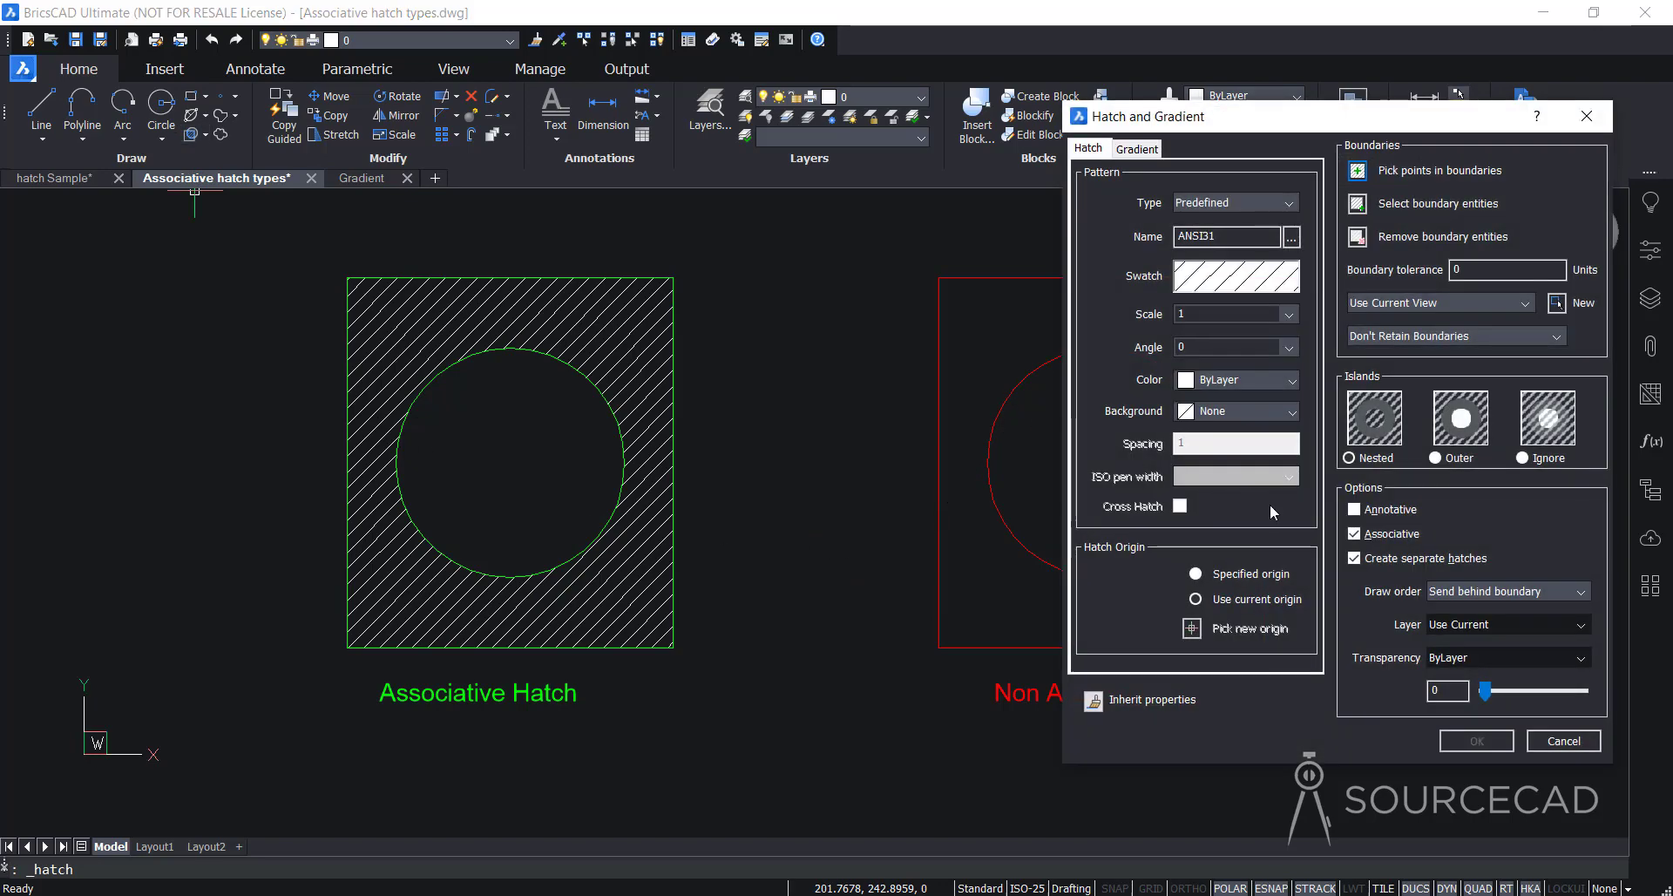
left_click(1367, 539)
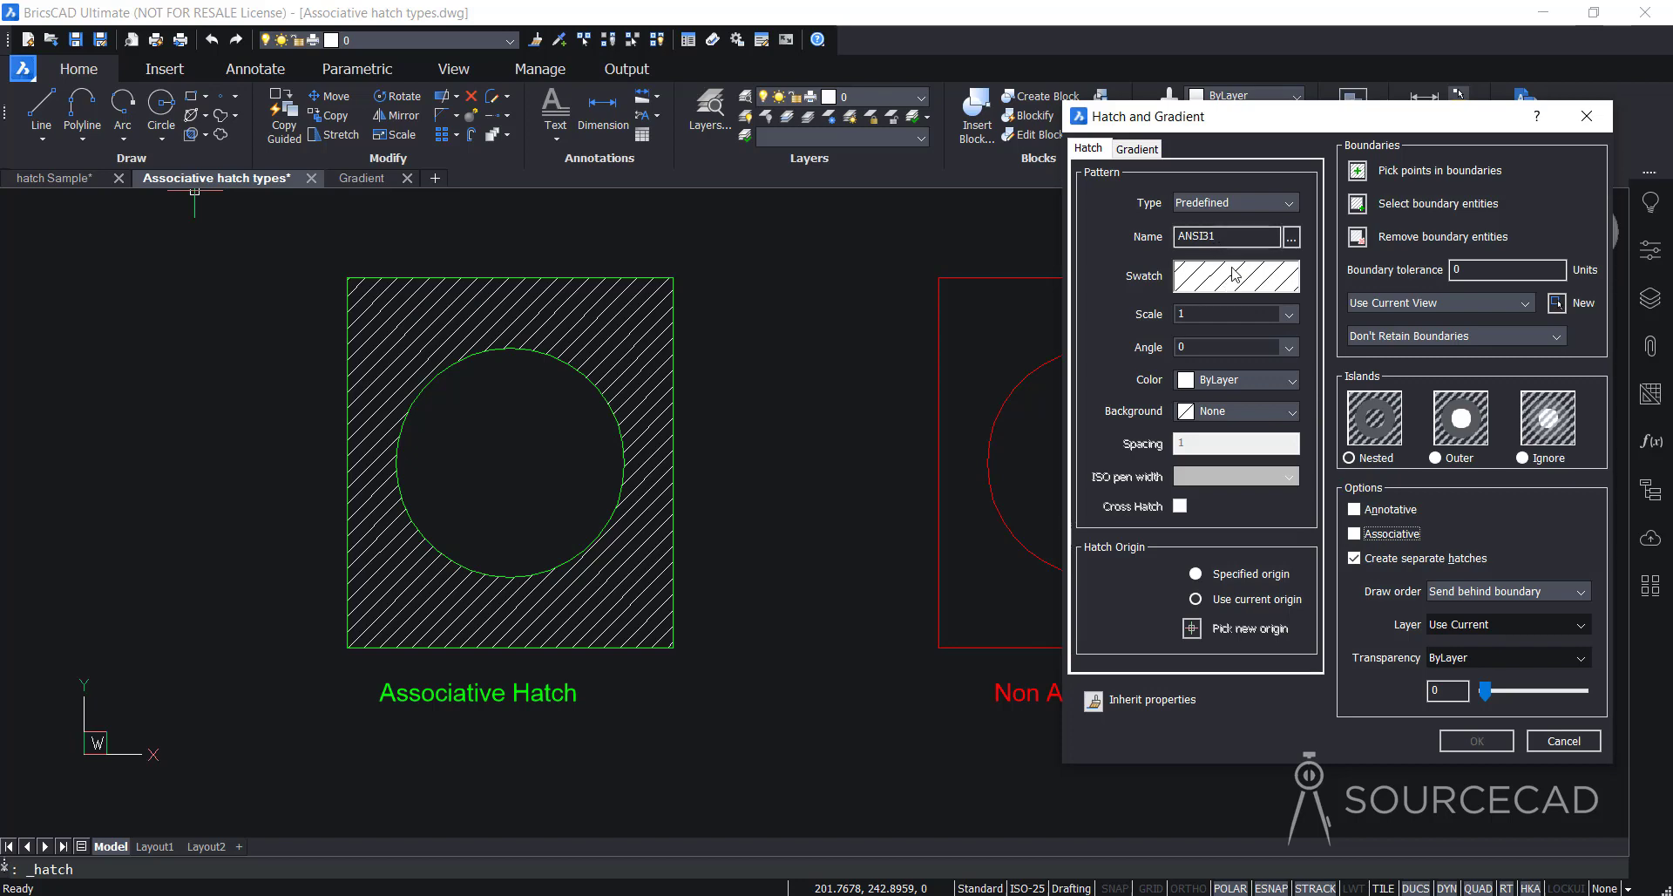
left_click(1412, 171)
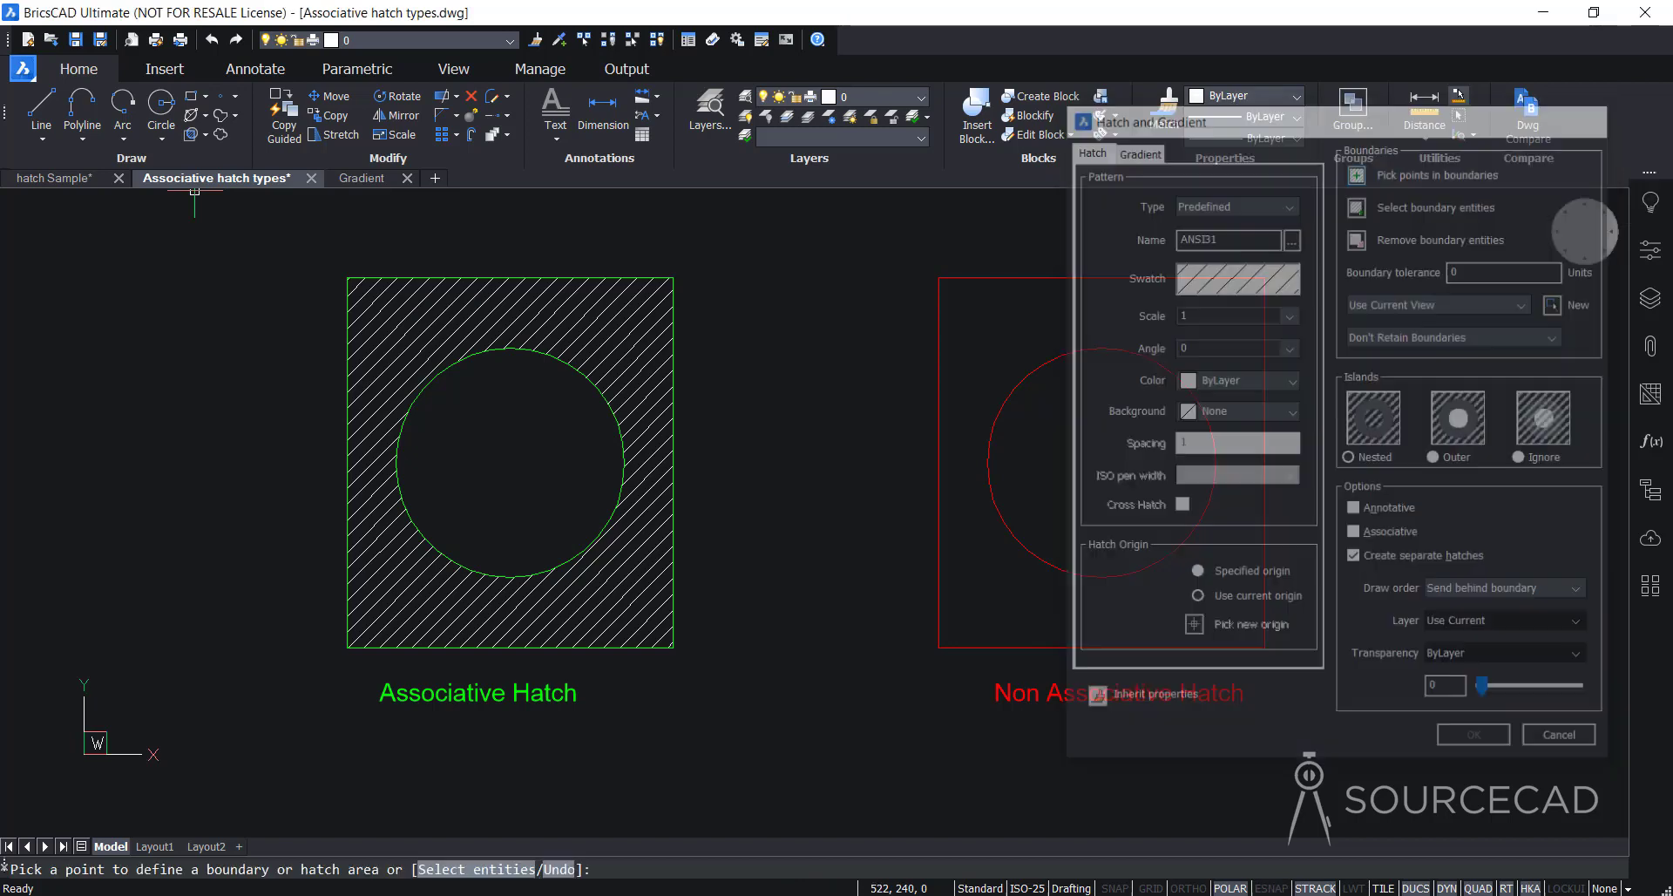
left_click(1011, 331)
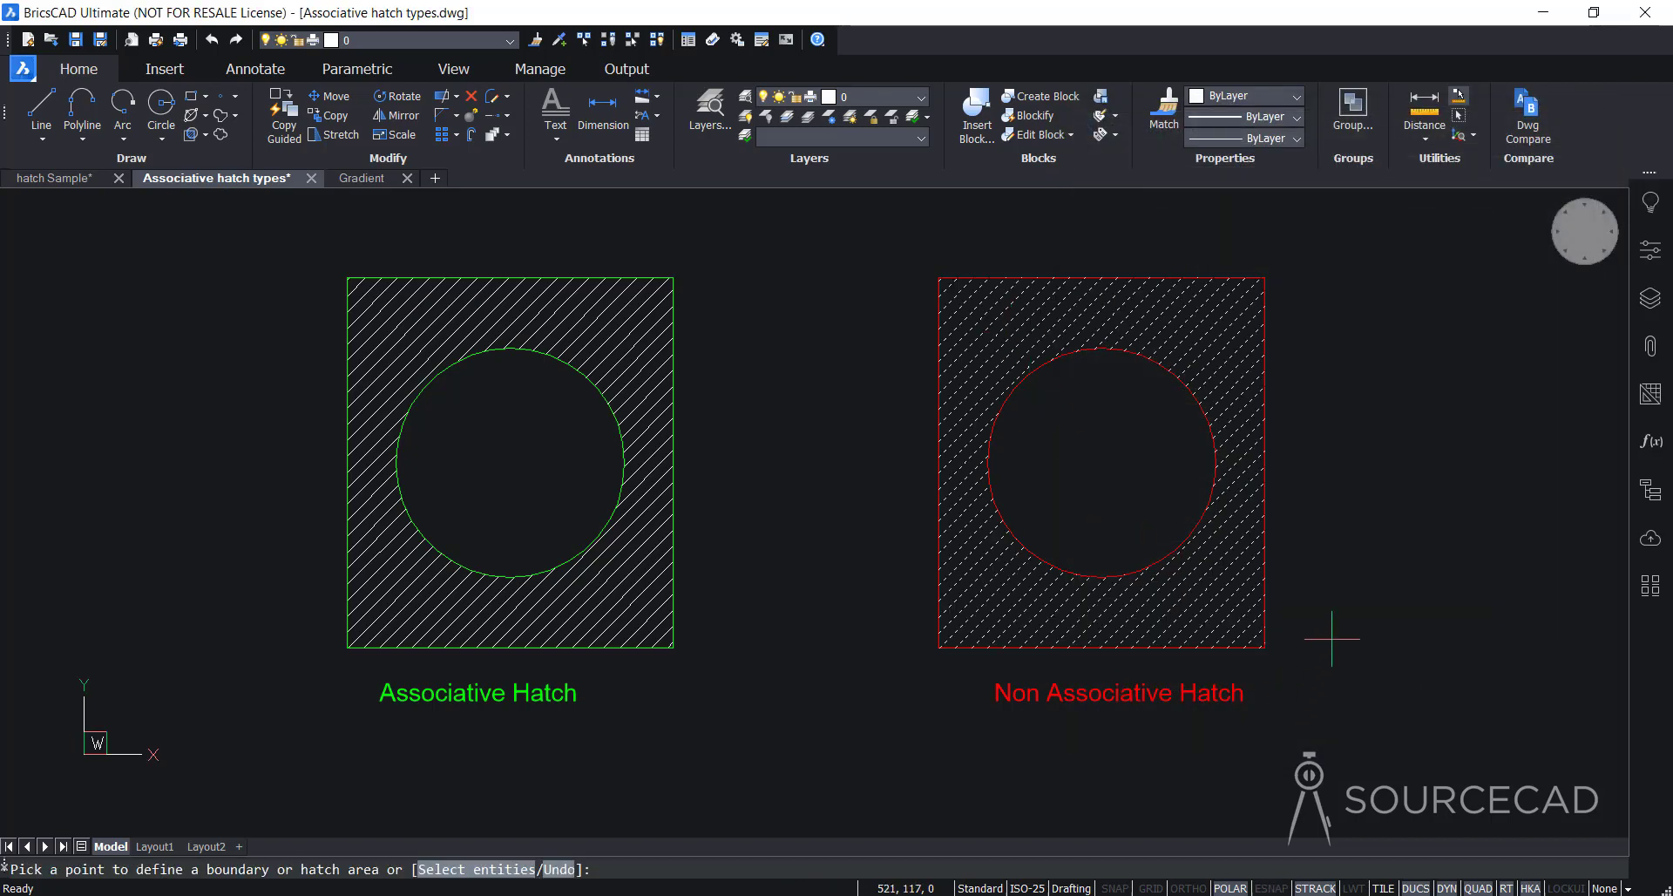
key("Return")
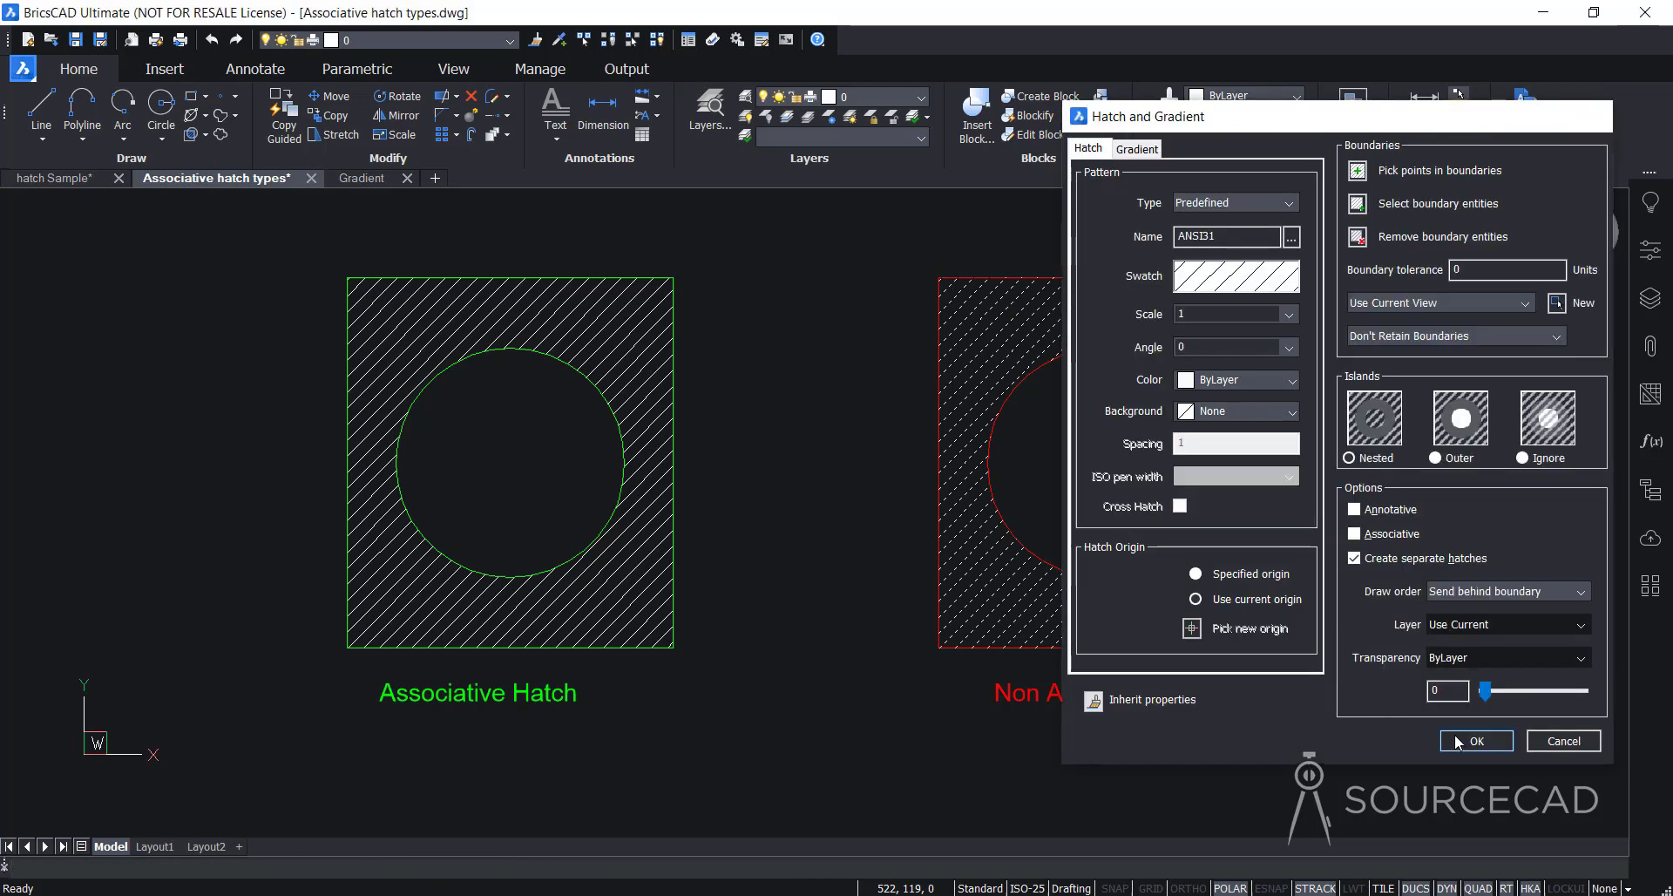
left_click(1455, 737)
- Stretch the green rectangle's right edge outward by its midpoint grip and check the associative hatch
mouse_move(523, 331)
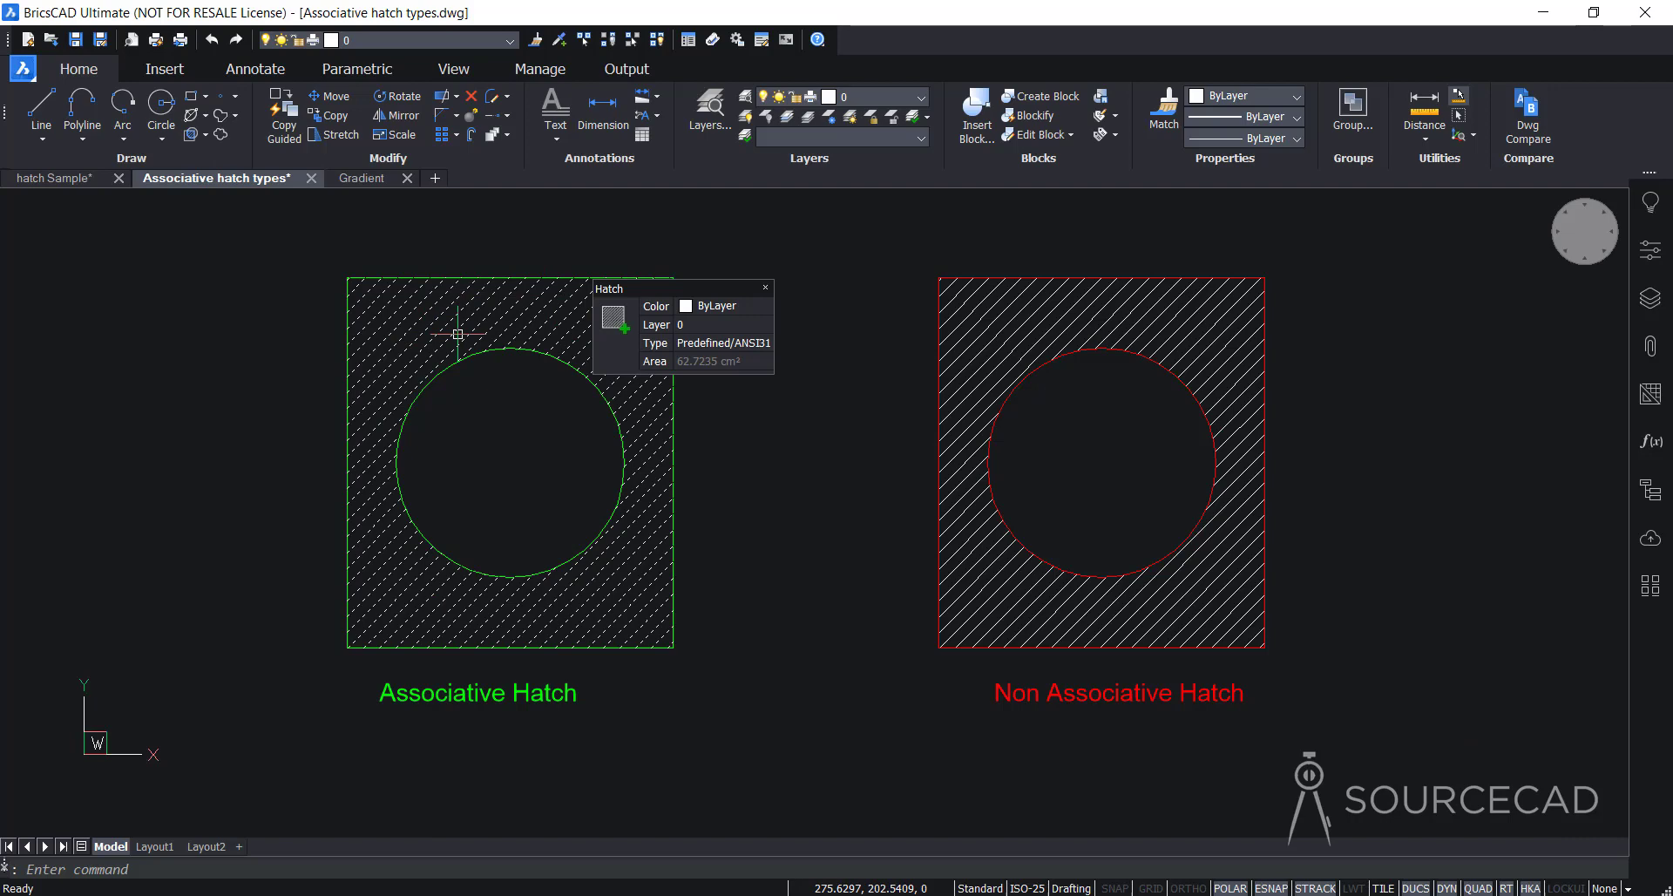
mouse_move(984, 334)
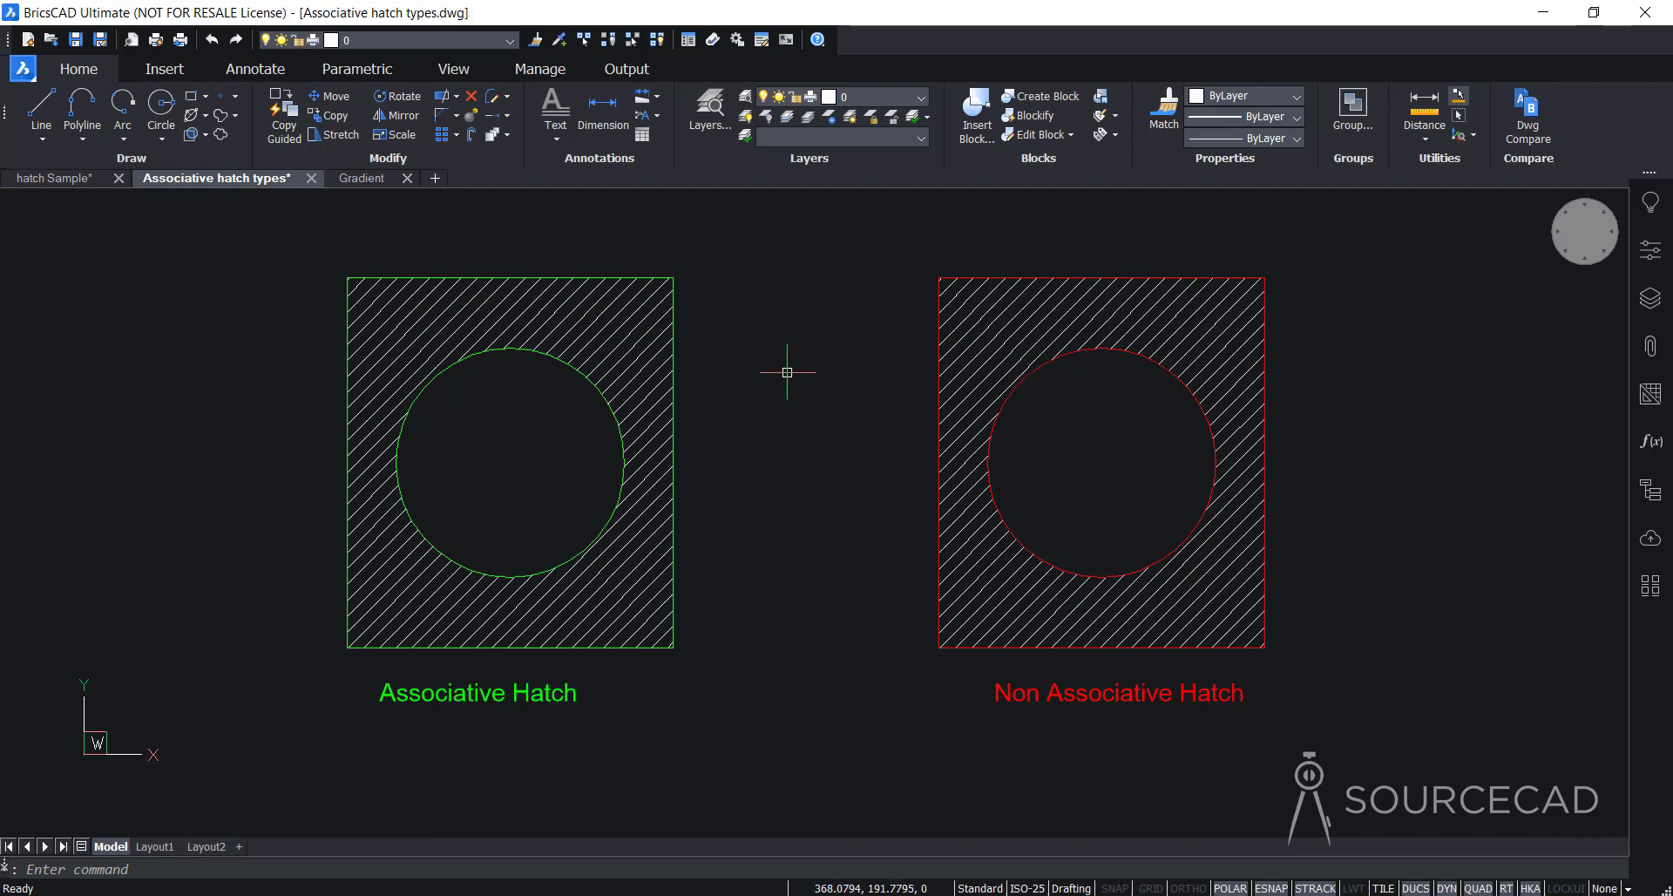
left_click(671, 311)
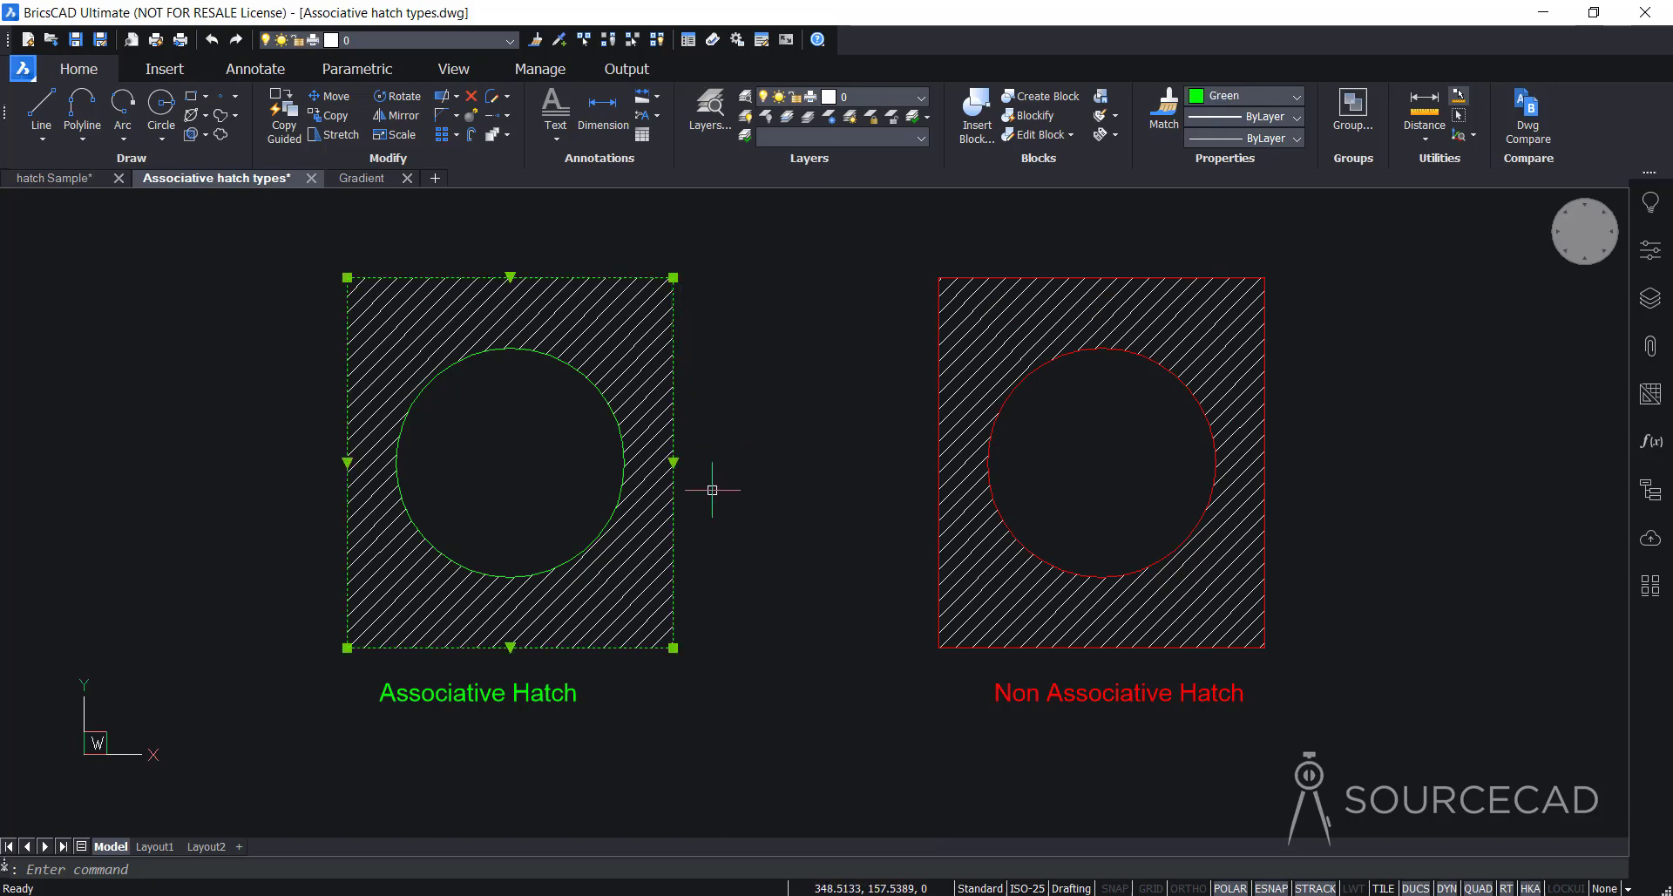
left_click(674, 463)
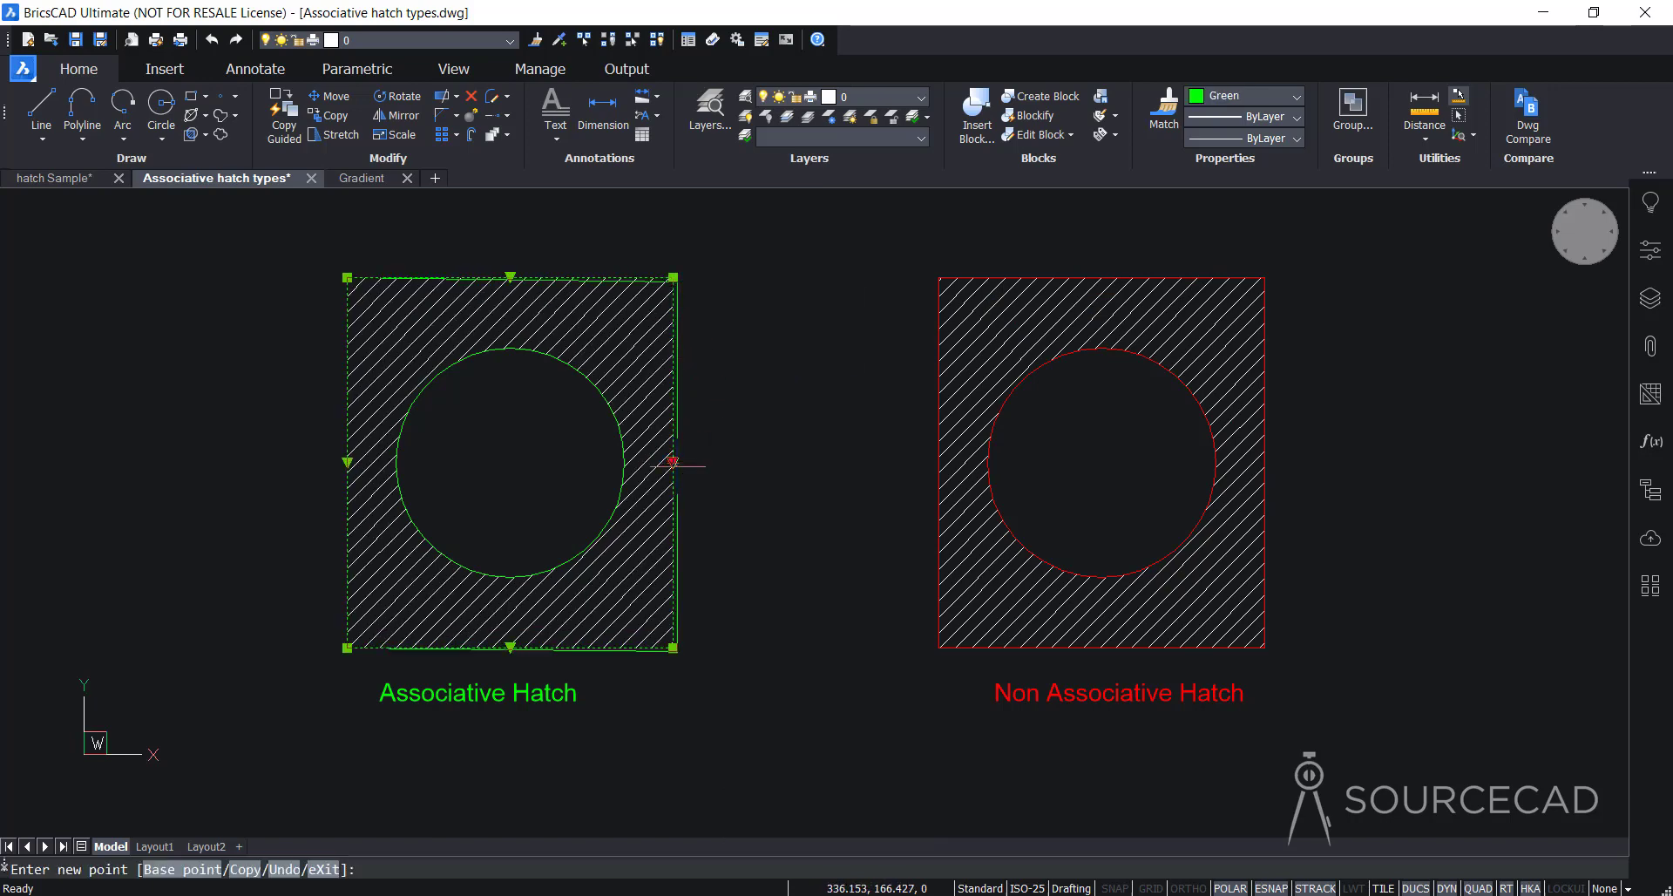
left_click(720, 463)
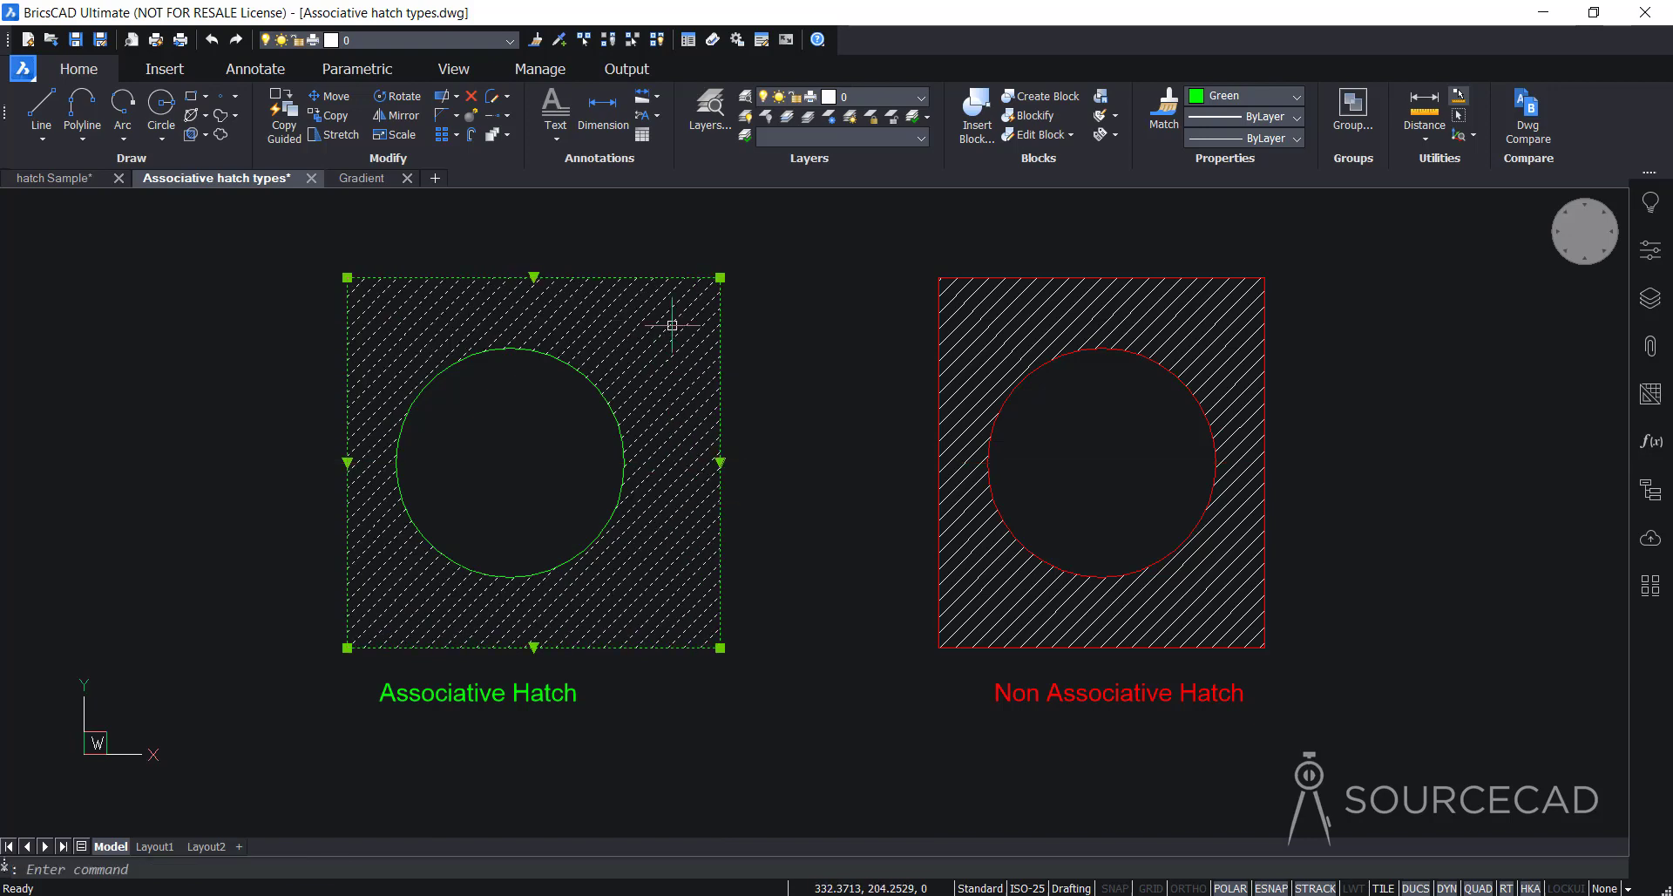
mouse_move(685, 529)
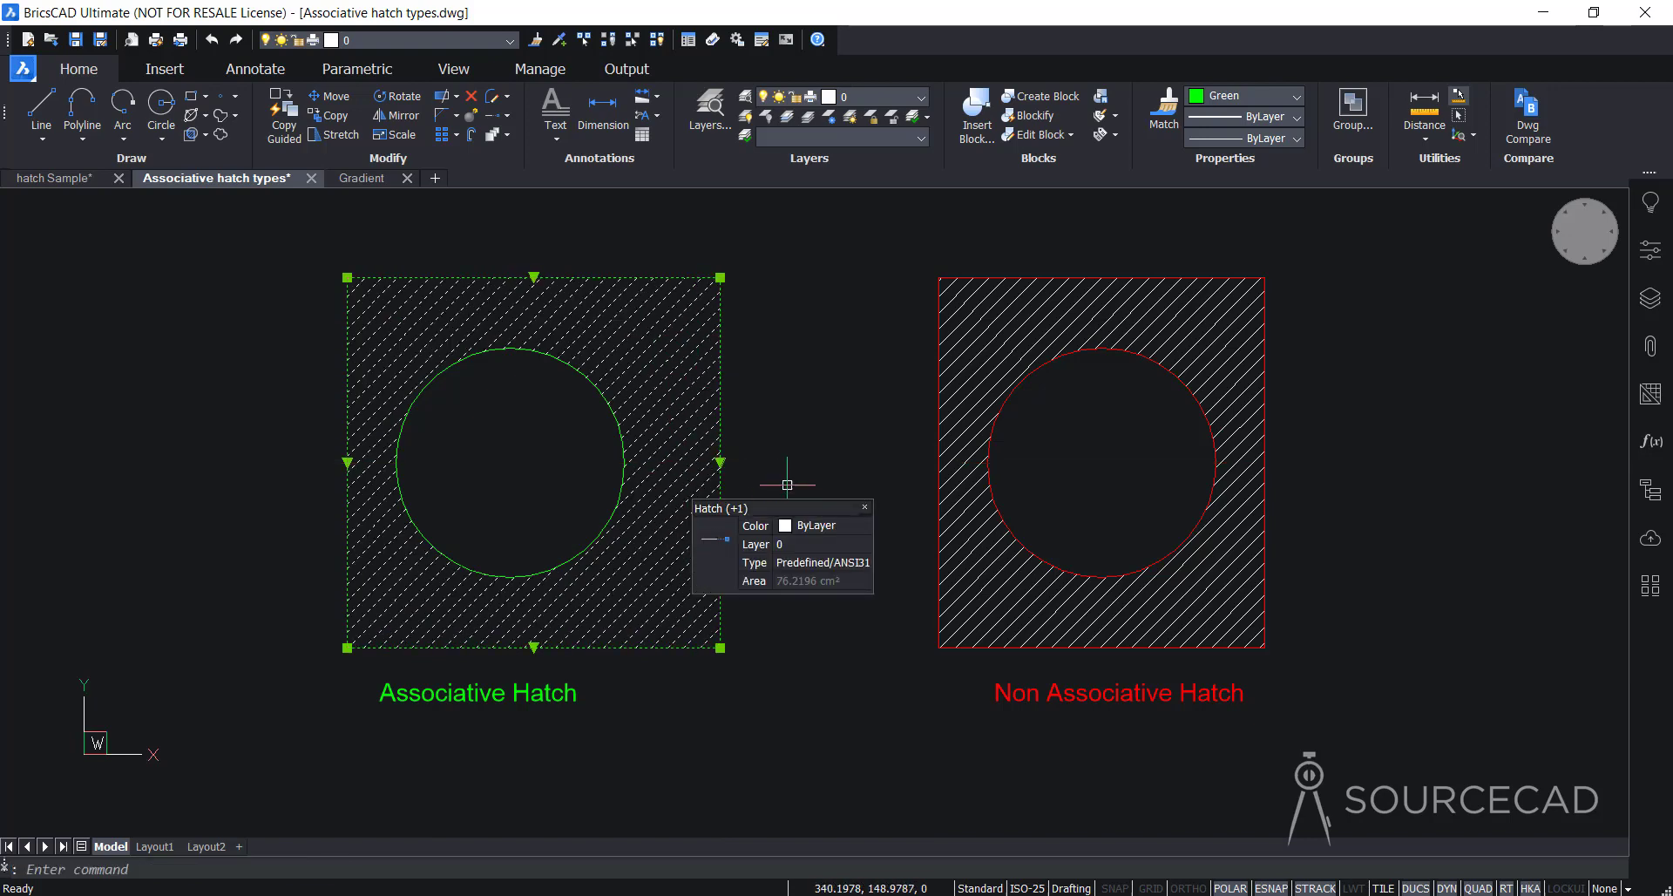
- Stretch the red rectangle's left edge outward by its midpoint grip to about 42 units from the green rectangle
left_click(939, 378)
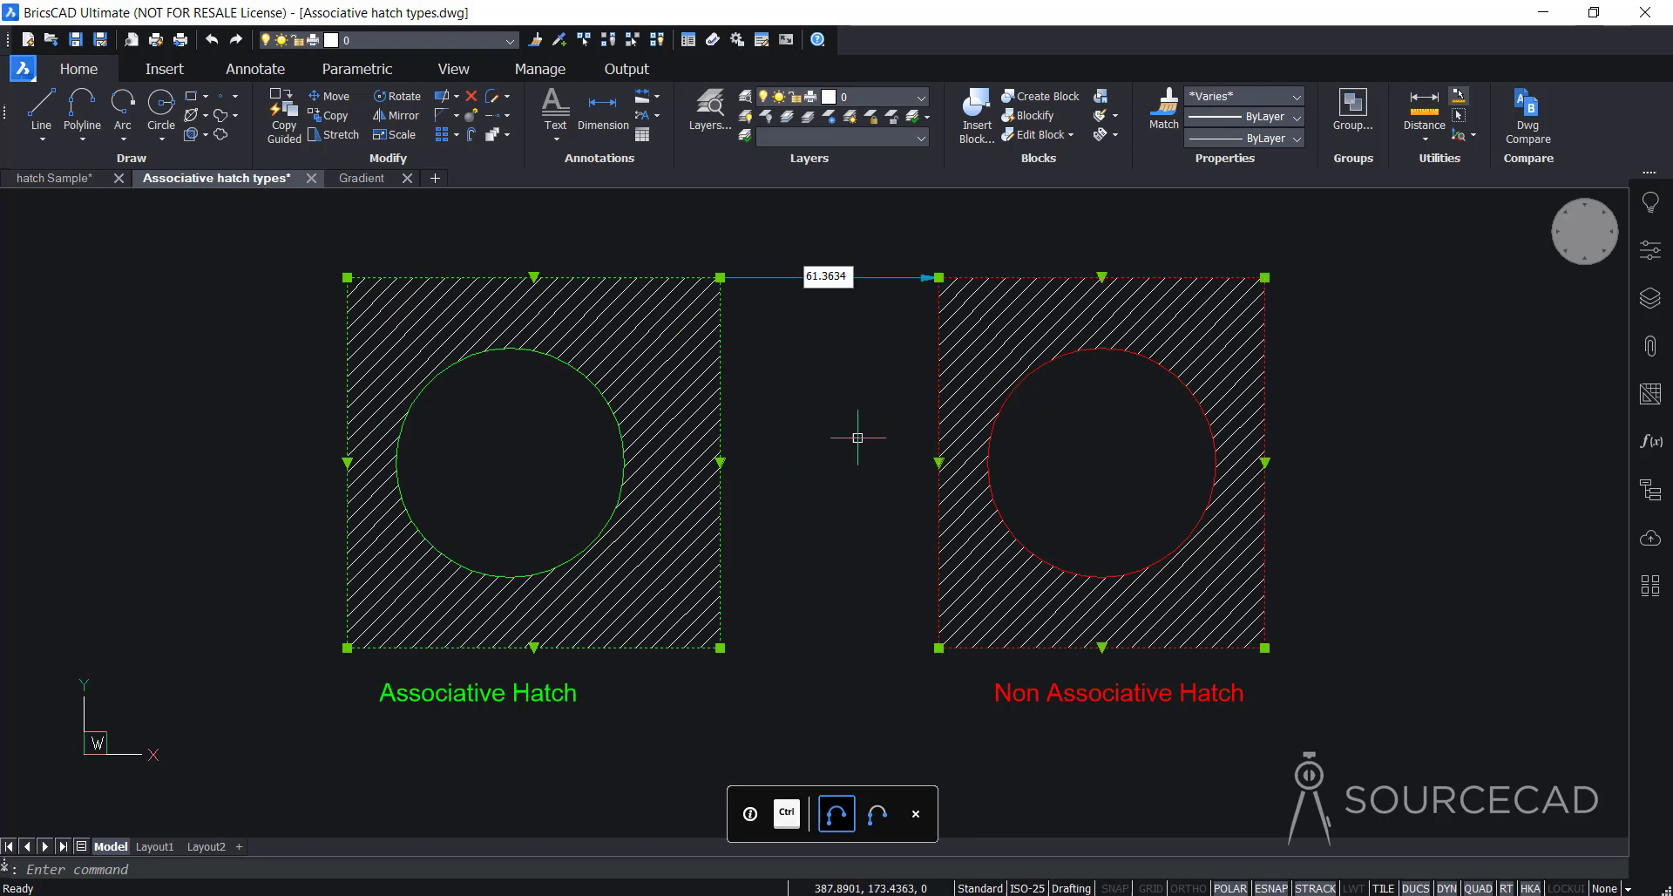
left_click(938, 463)
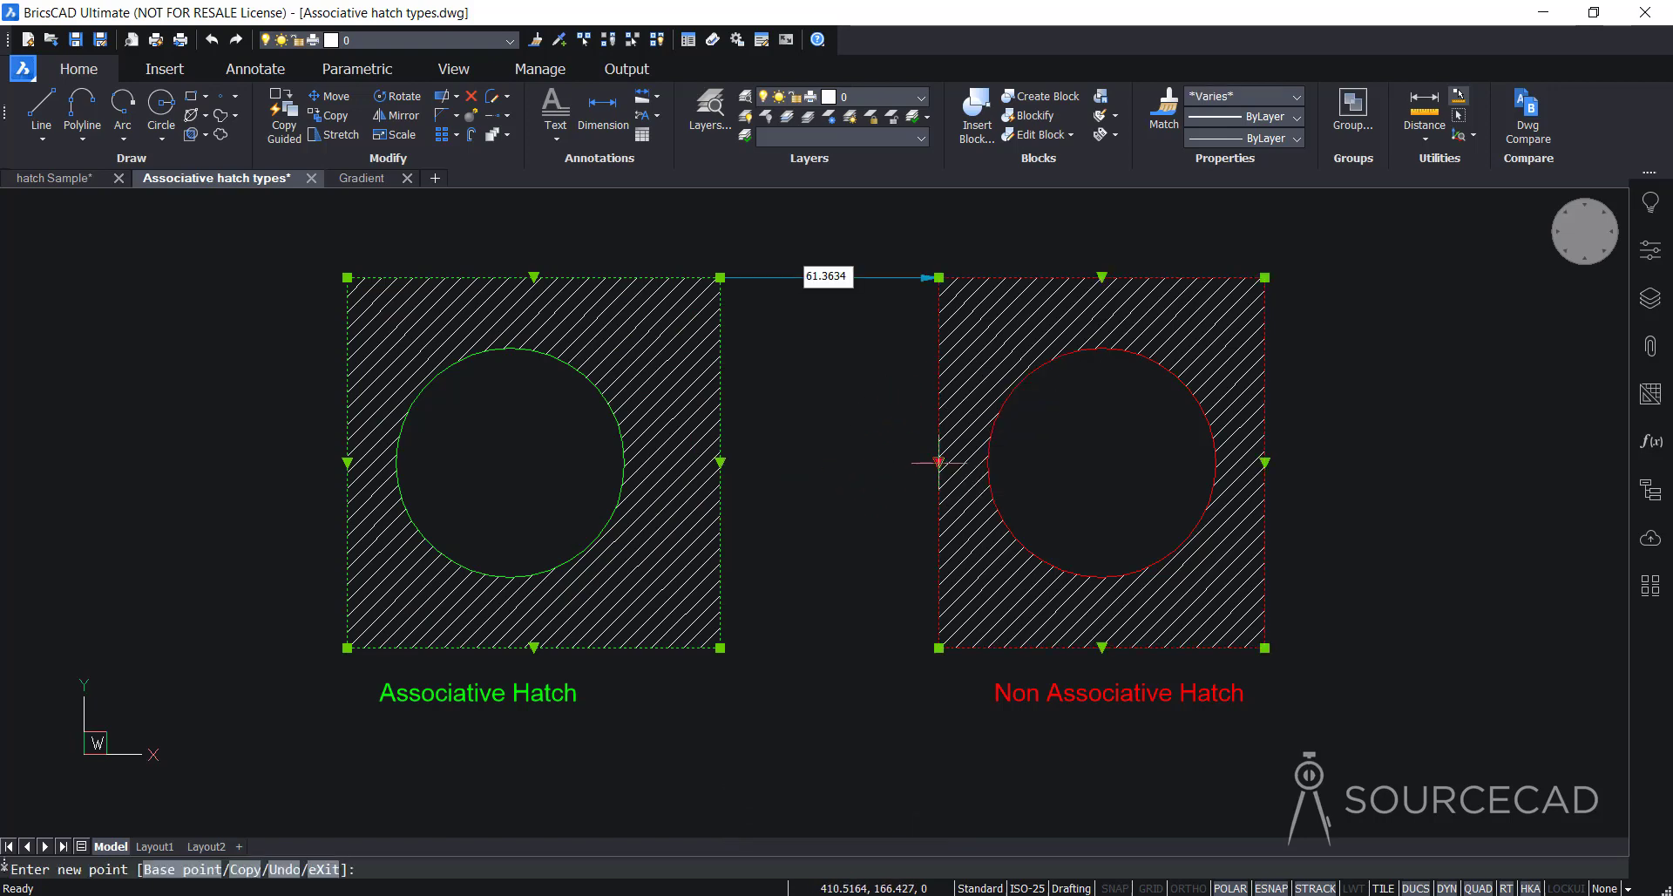
left_click(871, 468)
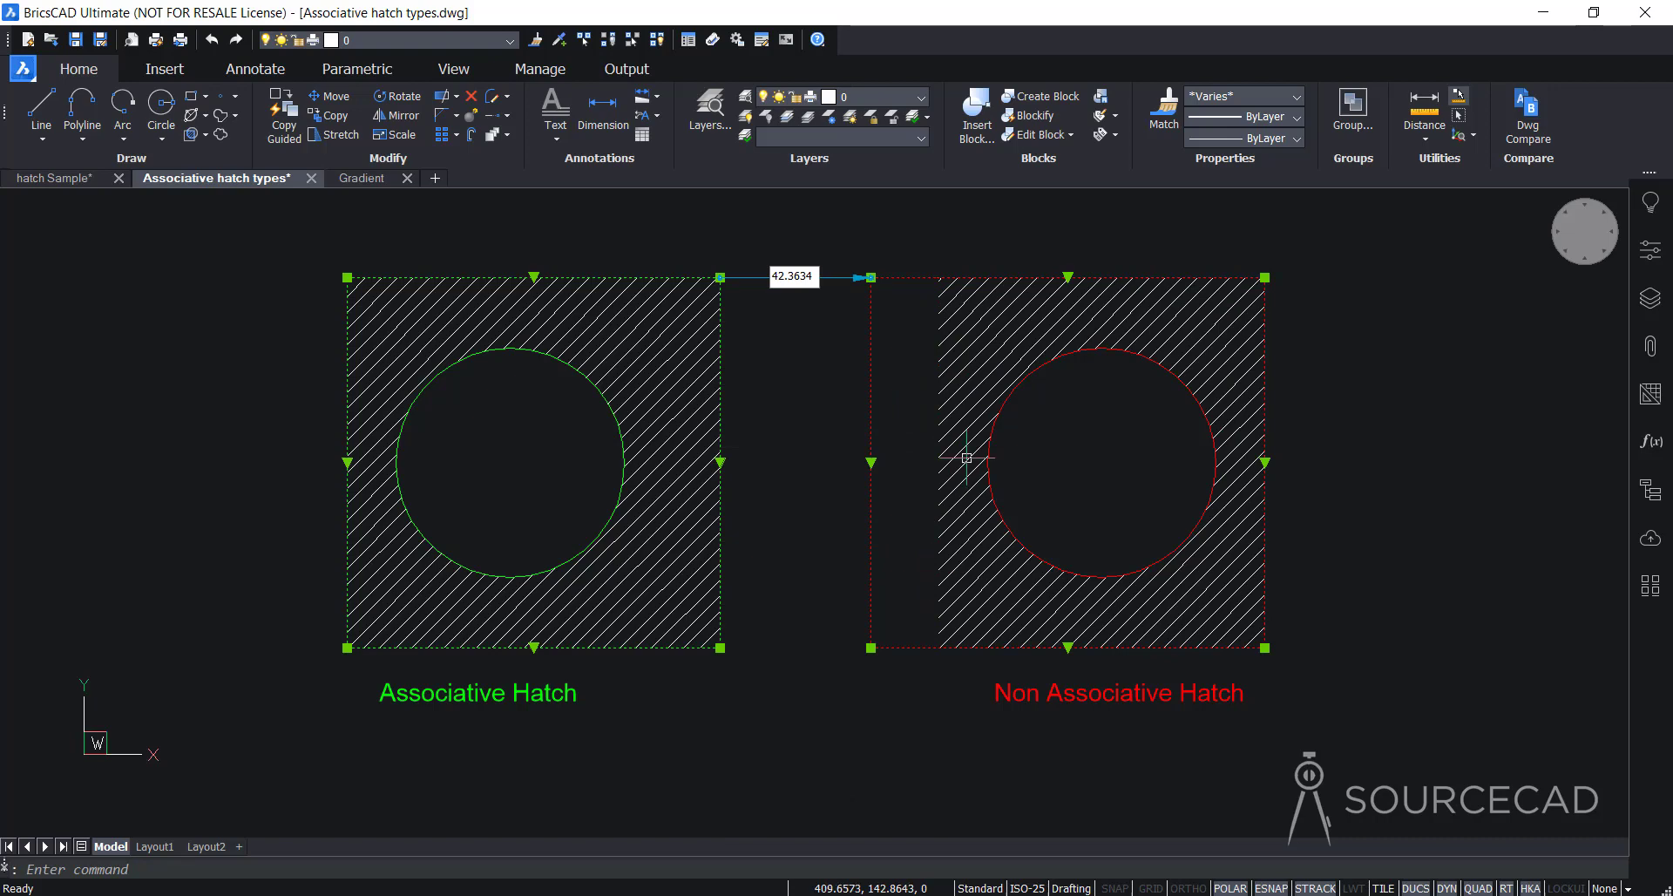
- Select the non-associative hatch, stretch its left edge partway toward the red rectangle's left edge, and clear the selection
left_click(983, 359)
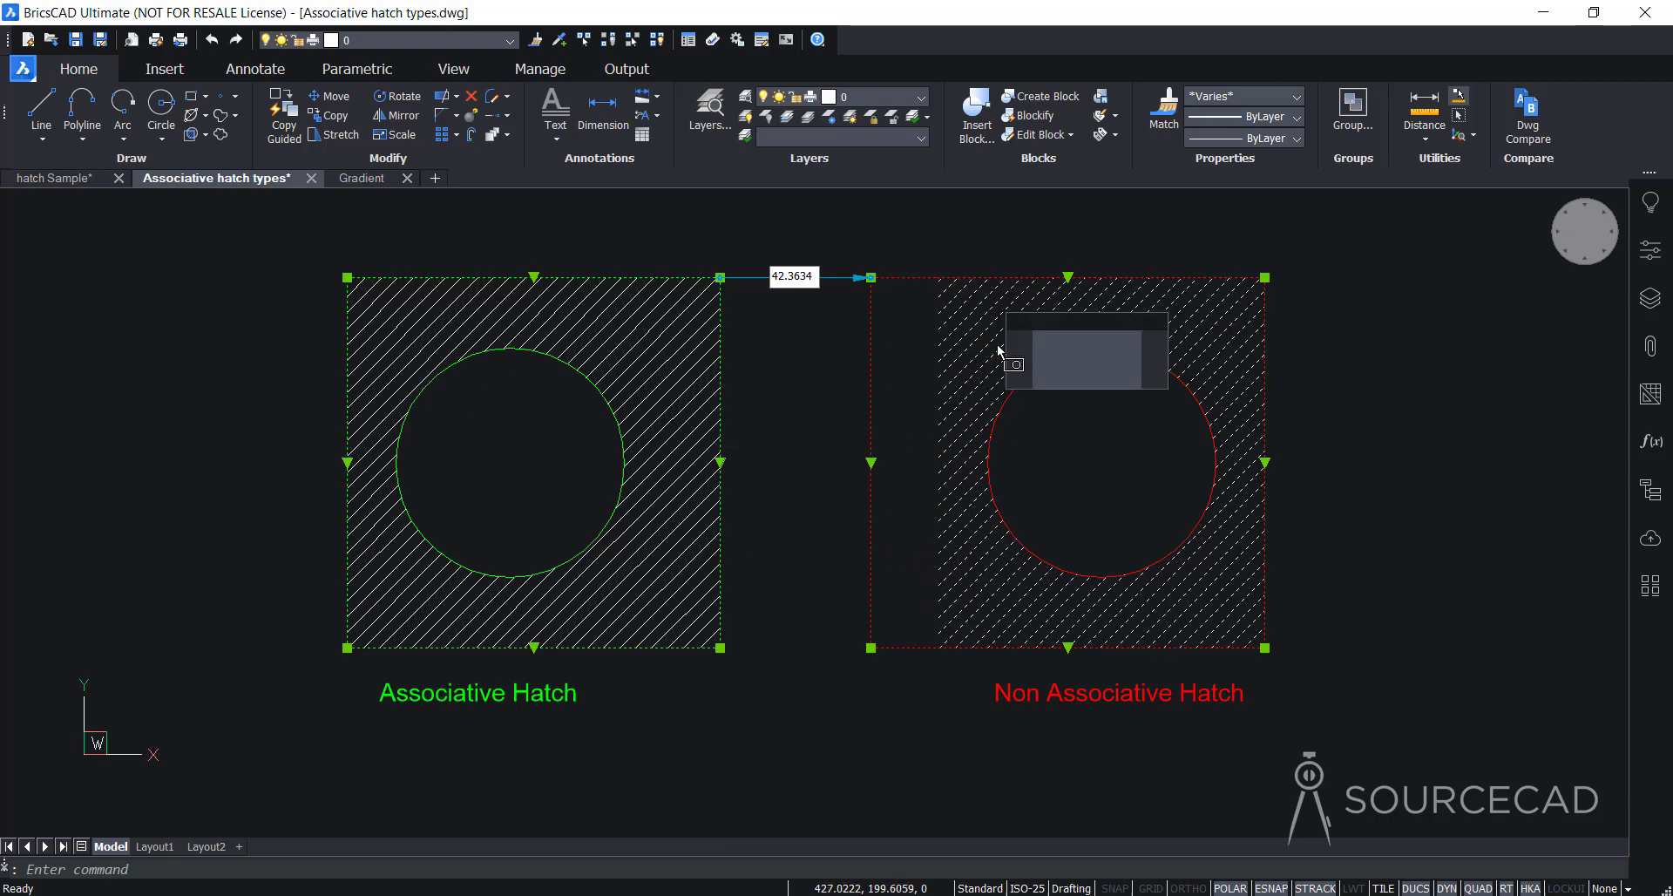
left_click(938, 463)
left_click(903, 463)
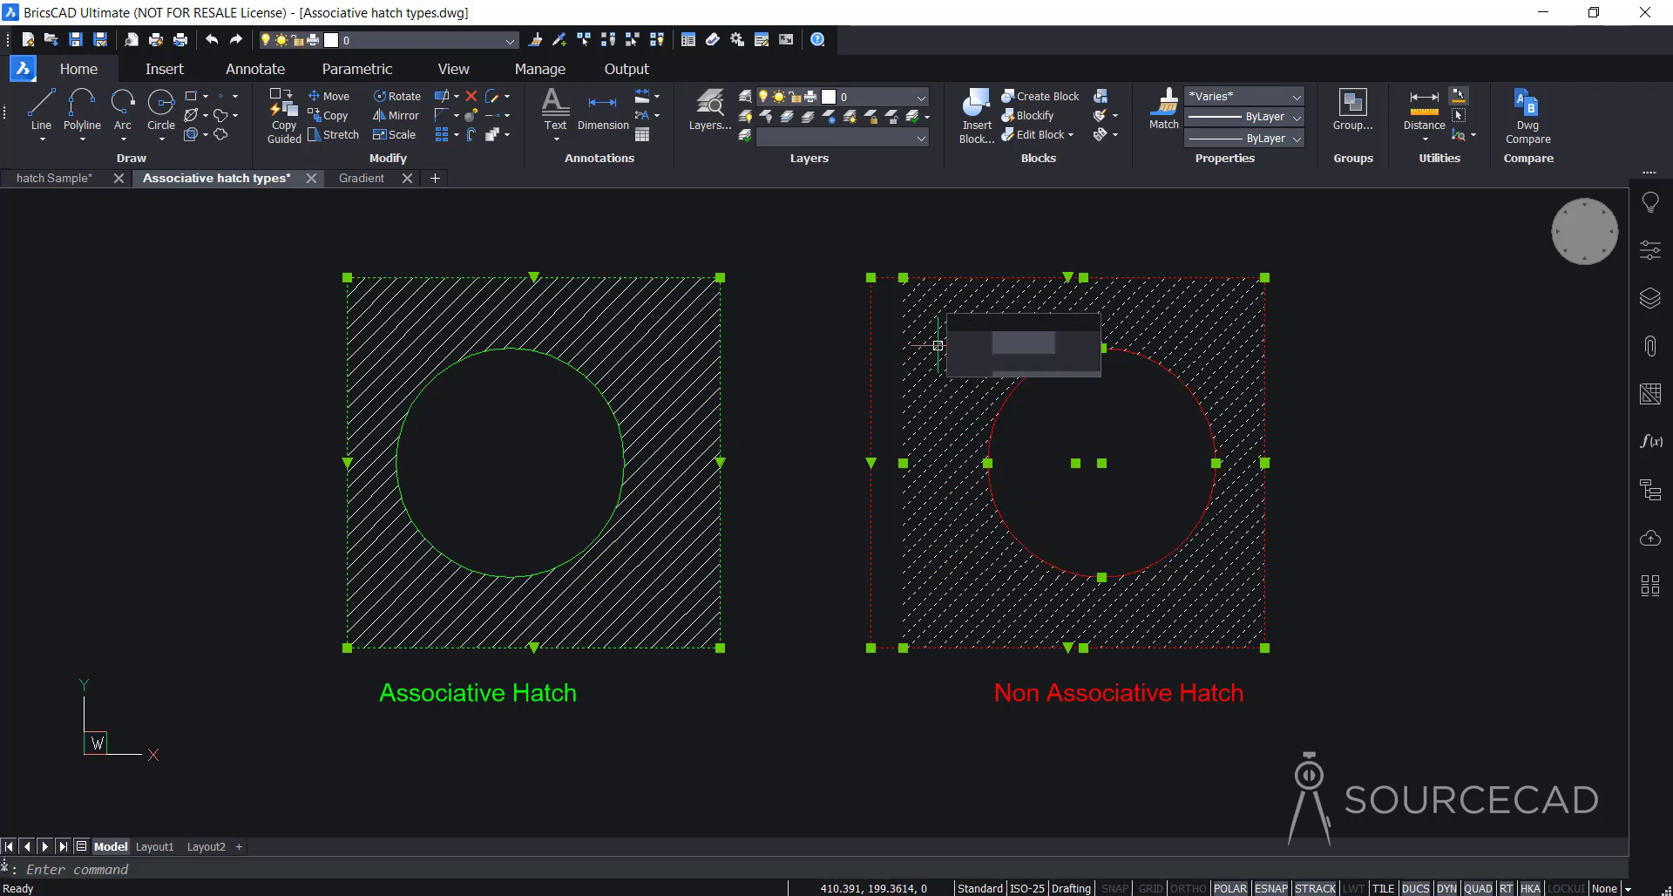
key("Escape")
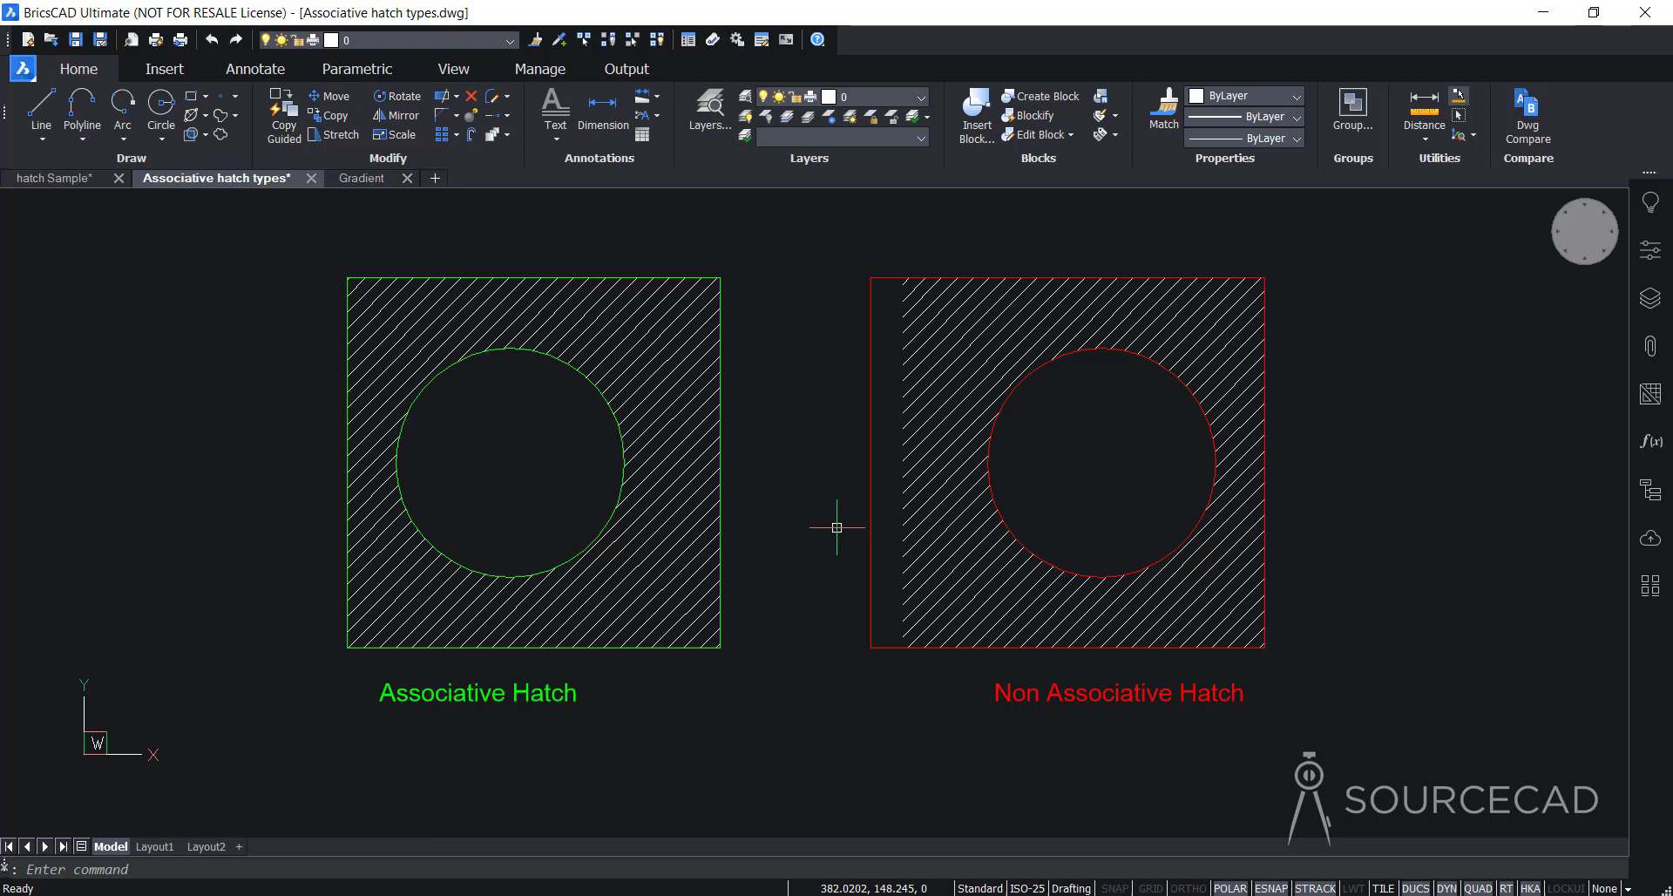
- Switch to the Gradient drawing and bring its three insulators into close view
left_click(356, 179)
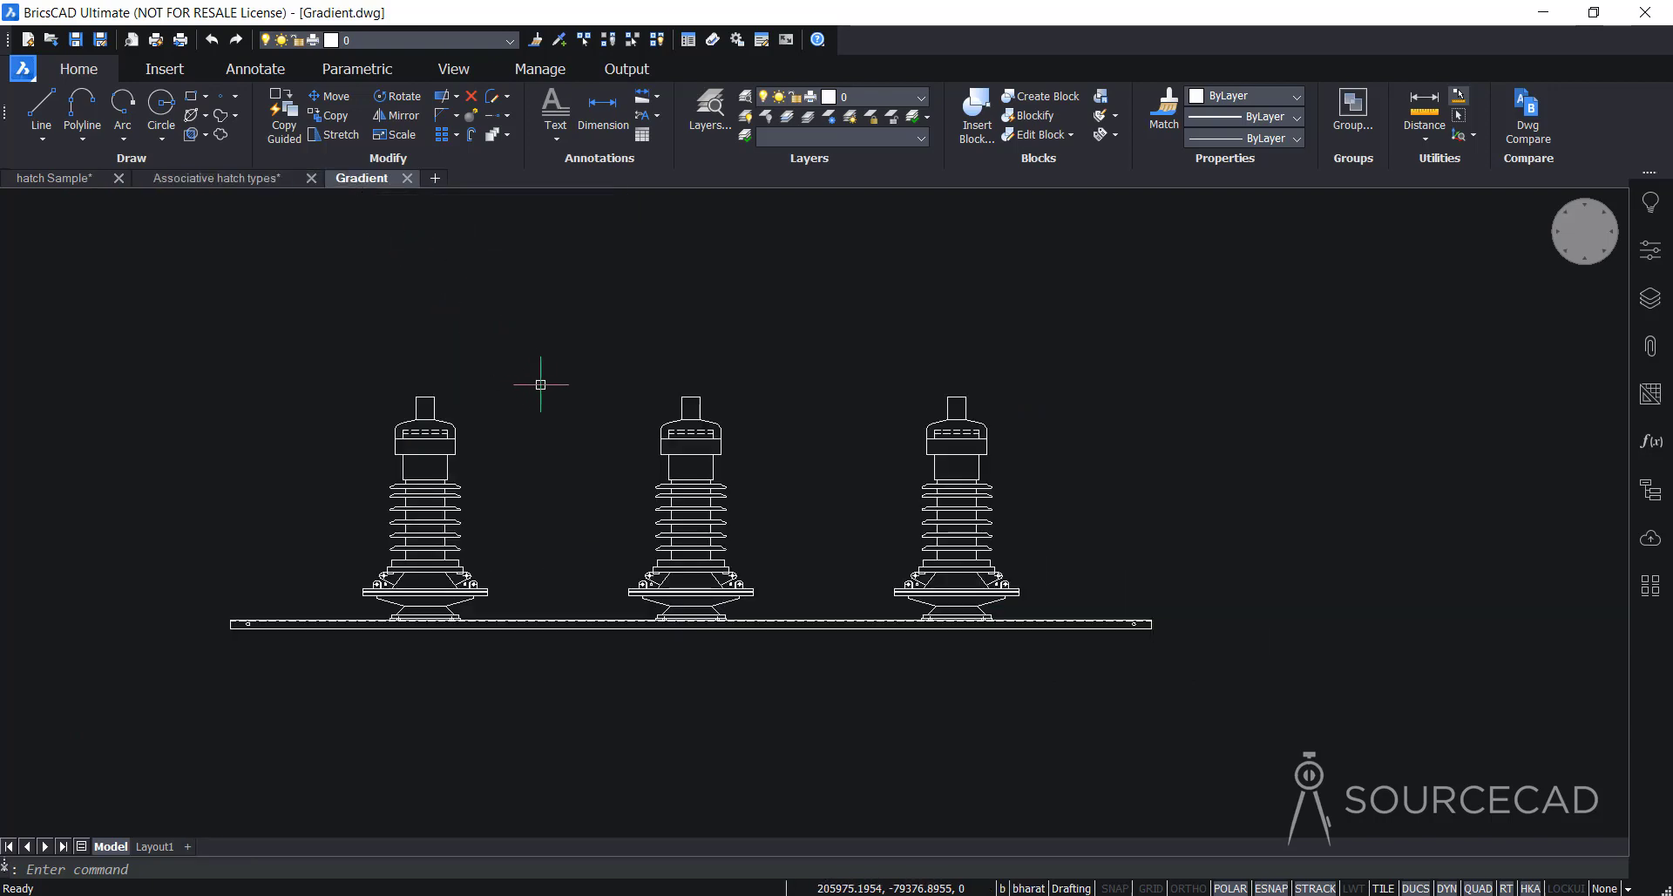
scroll(579, 515, "up", 2)
middle_click_drag(578, 515, 689, 531)
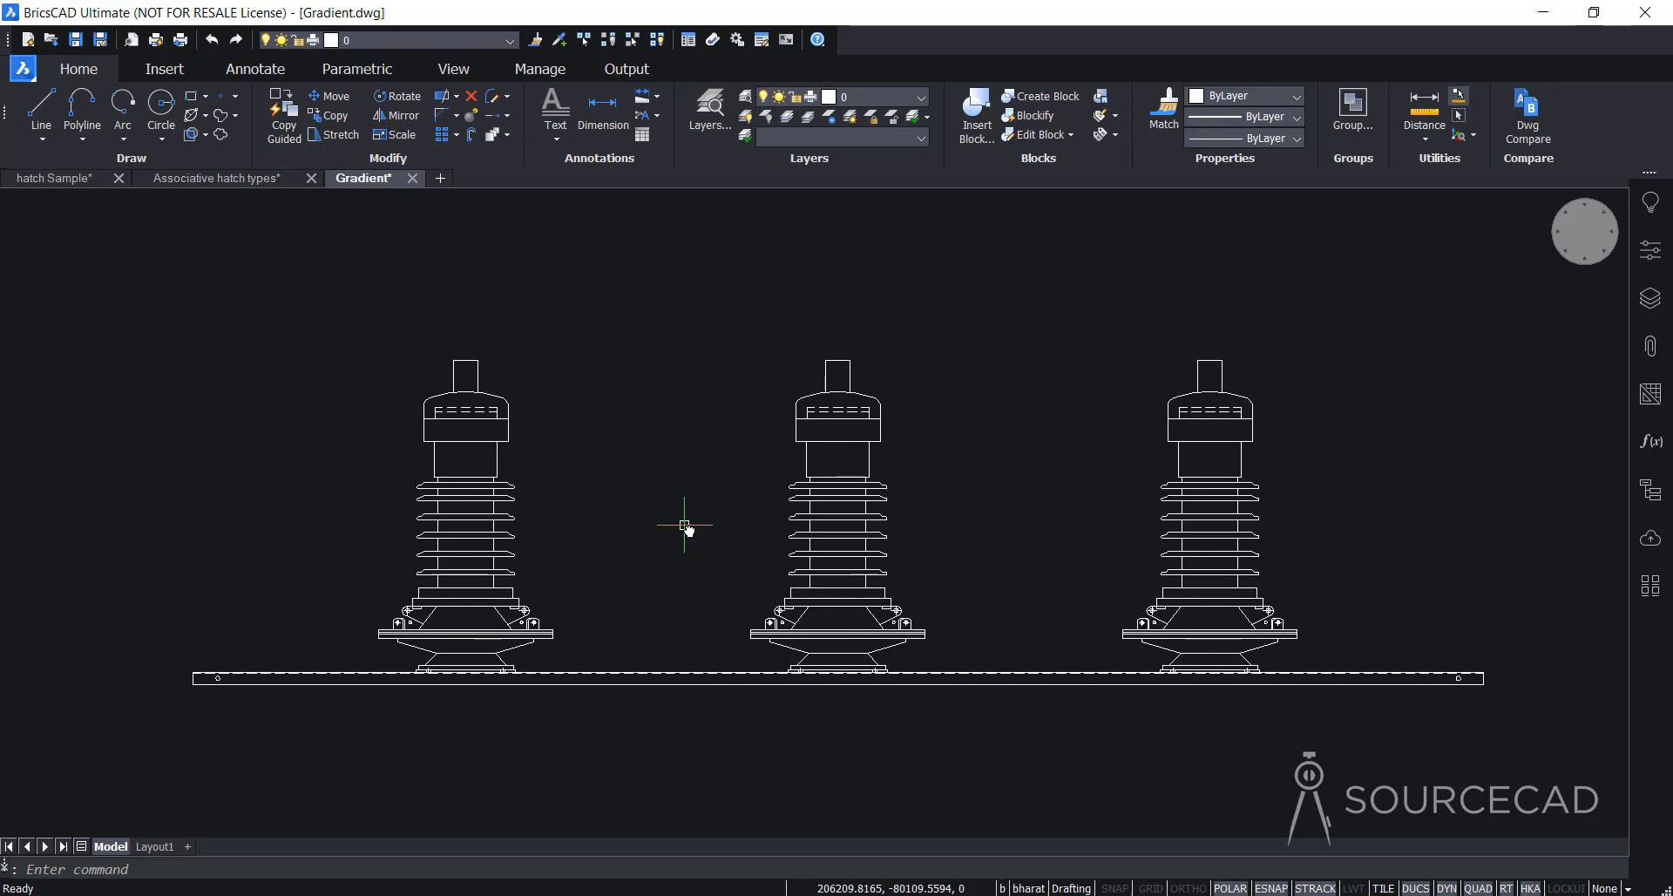
- Start a new hatch, switch it to a one-color gradient, and shift the shade fully toward white
left_click(205, 136)
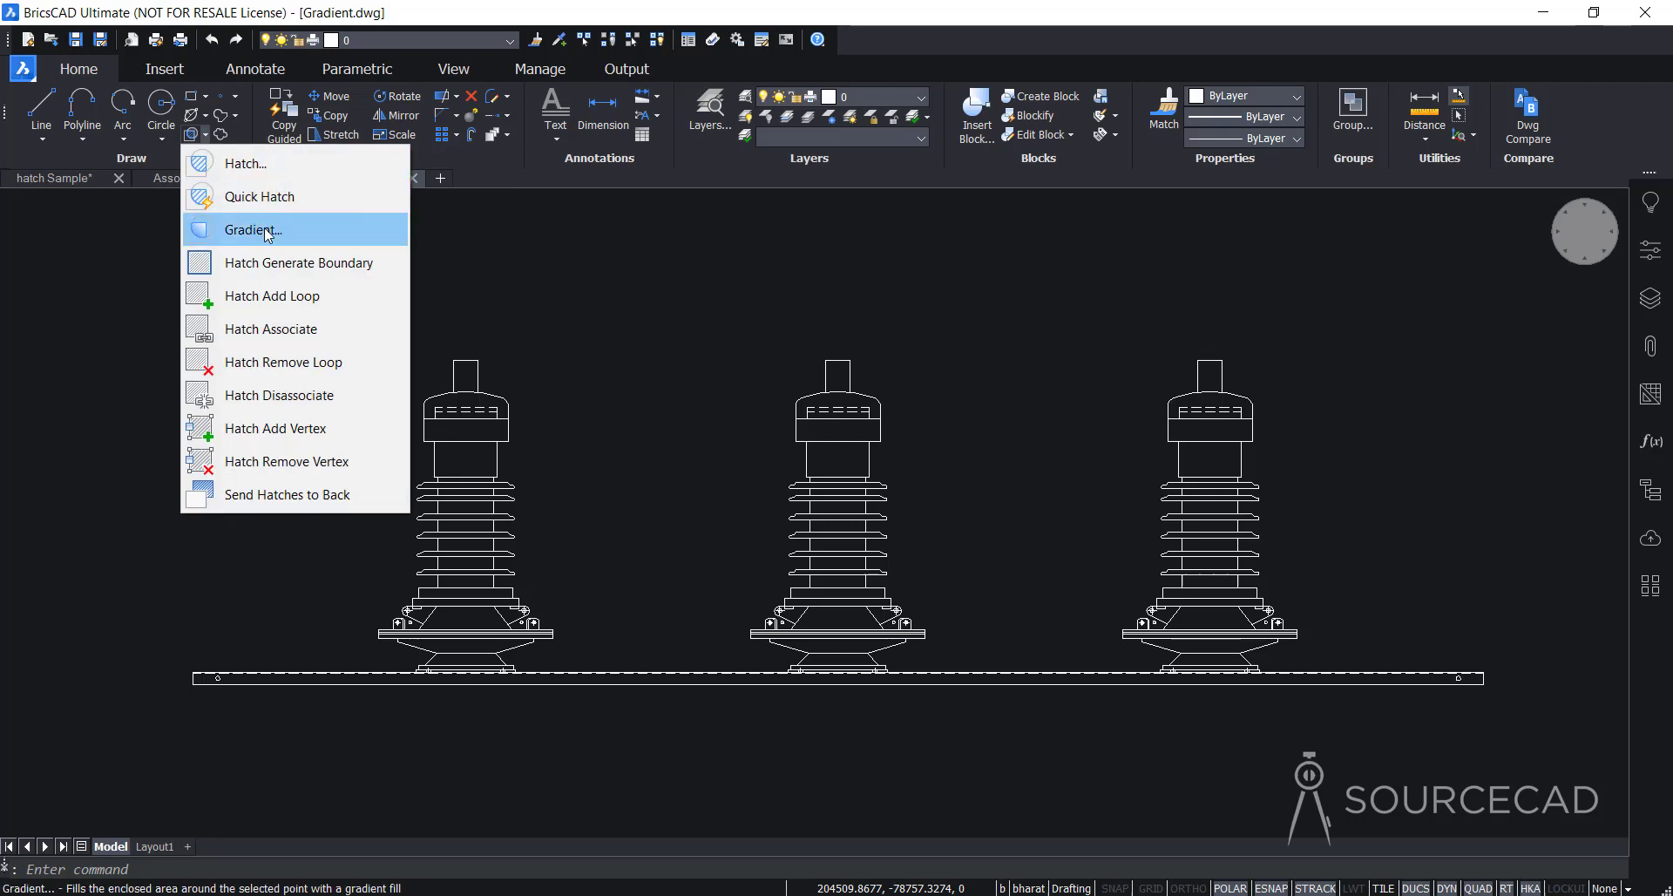
left_click(267, 169)
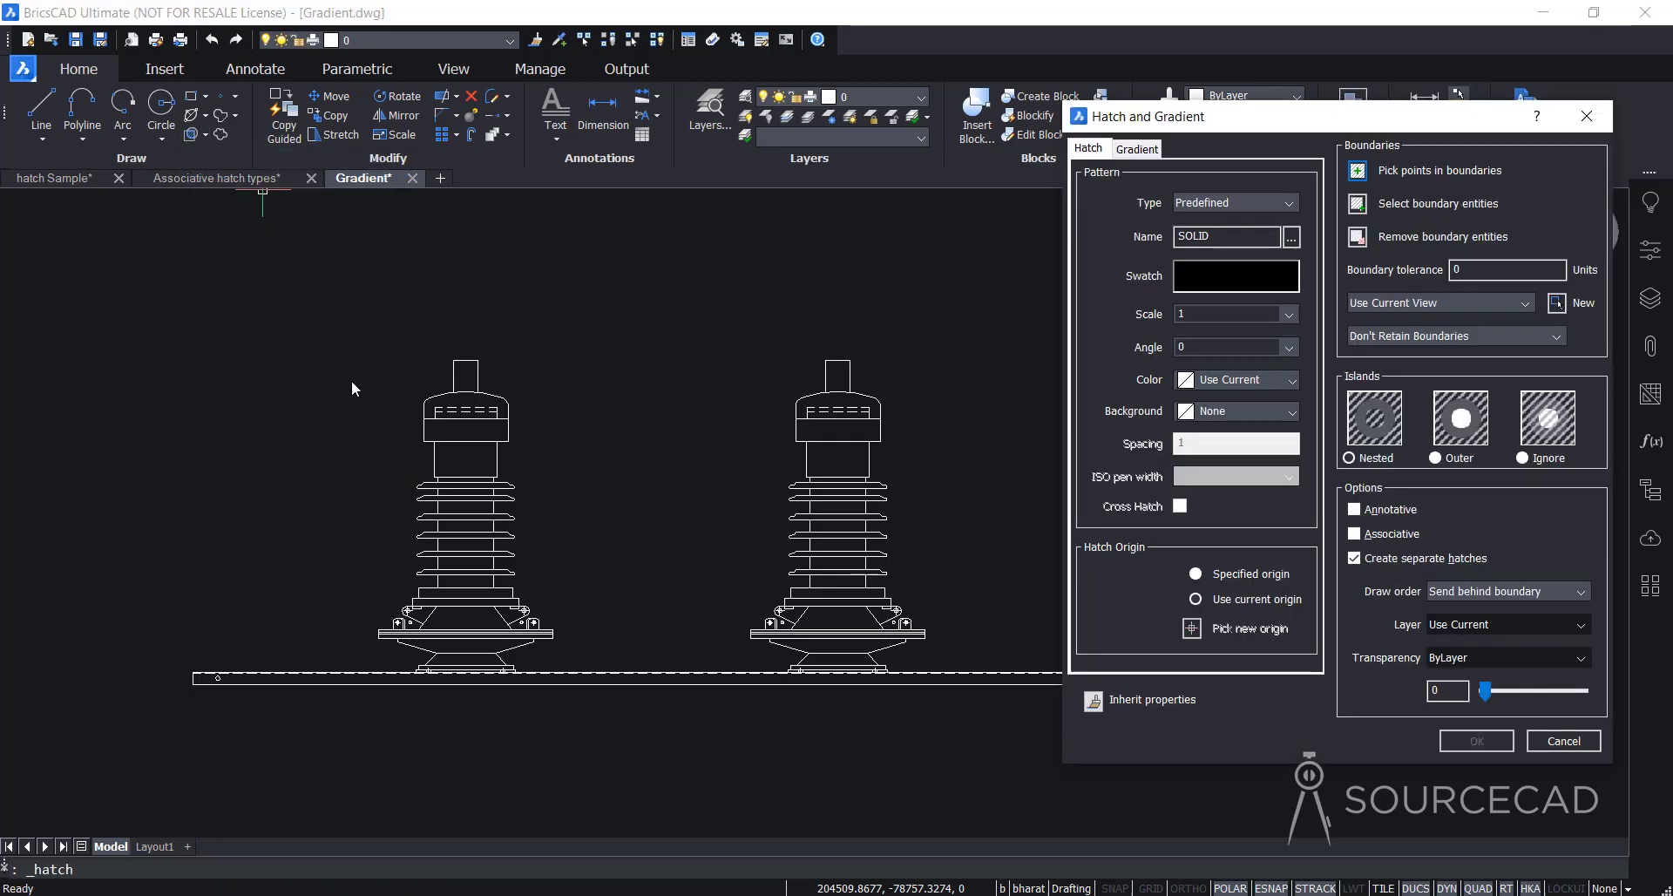
left_click_drag(1268, 119, 1231, 127)
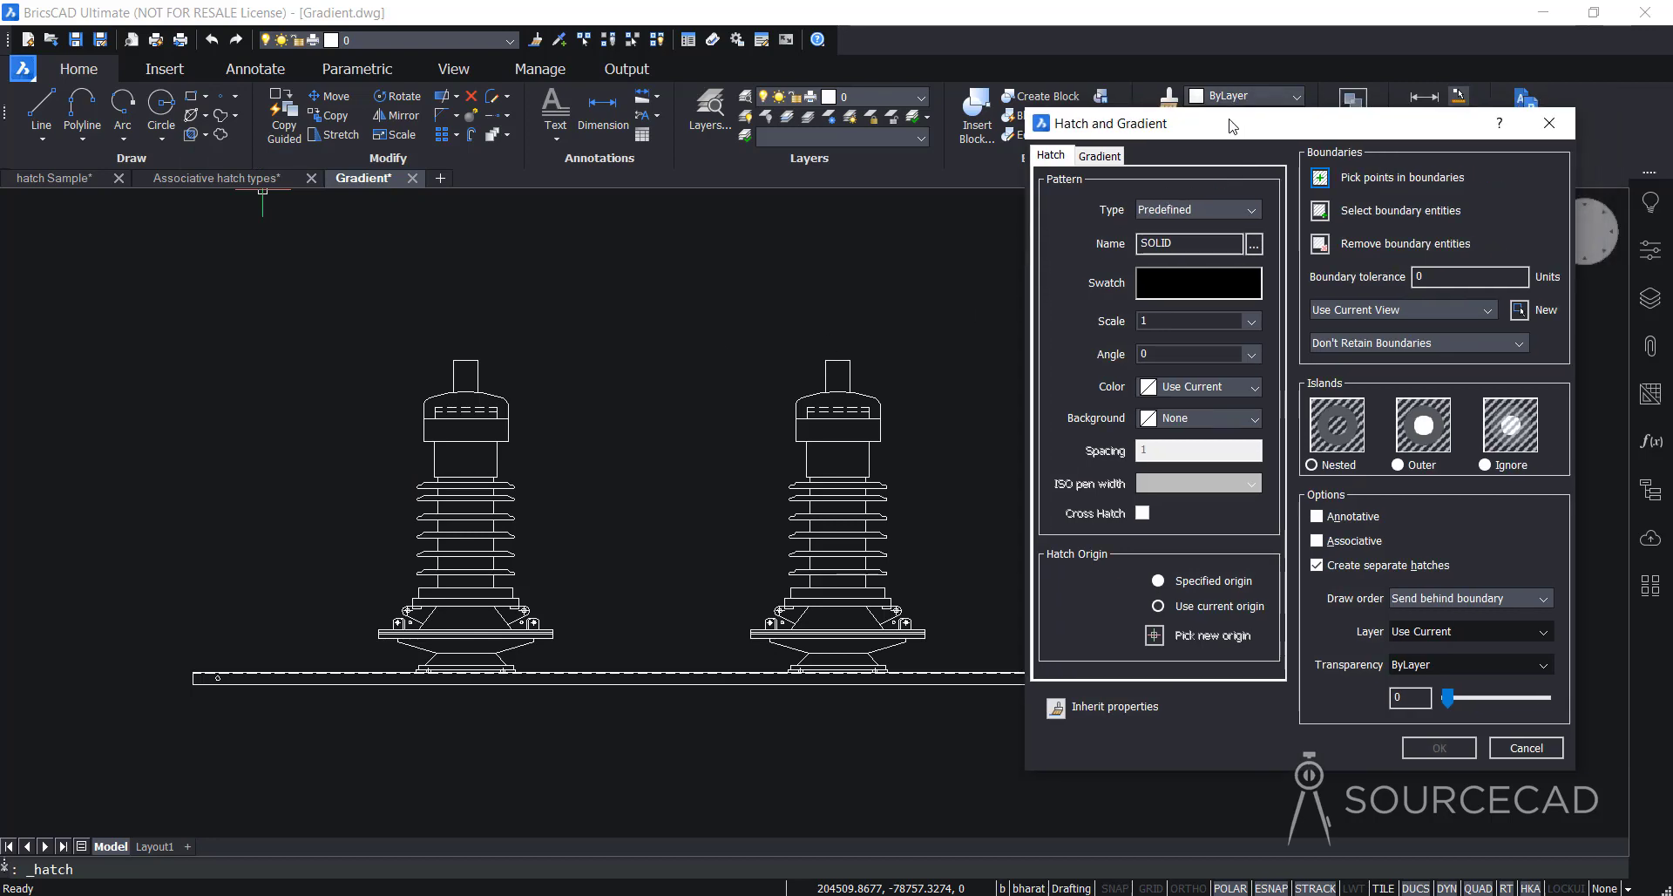
left_click(1103, 159)
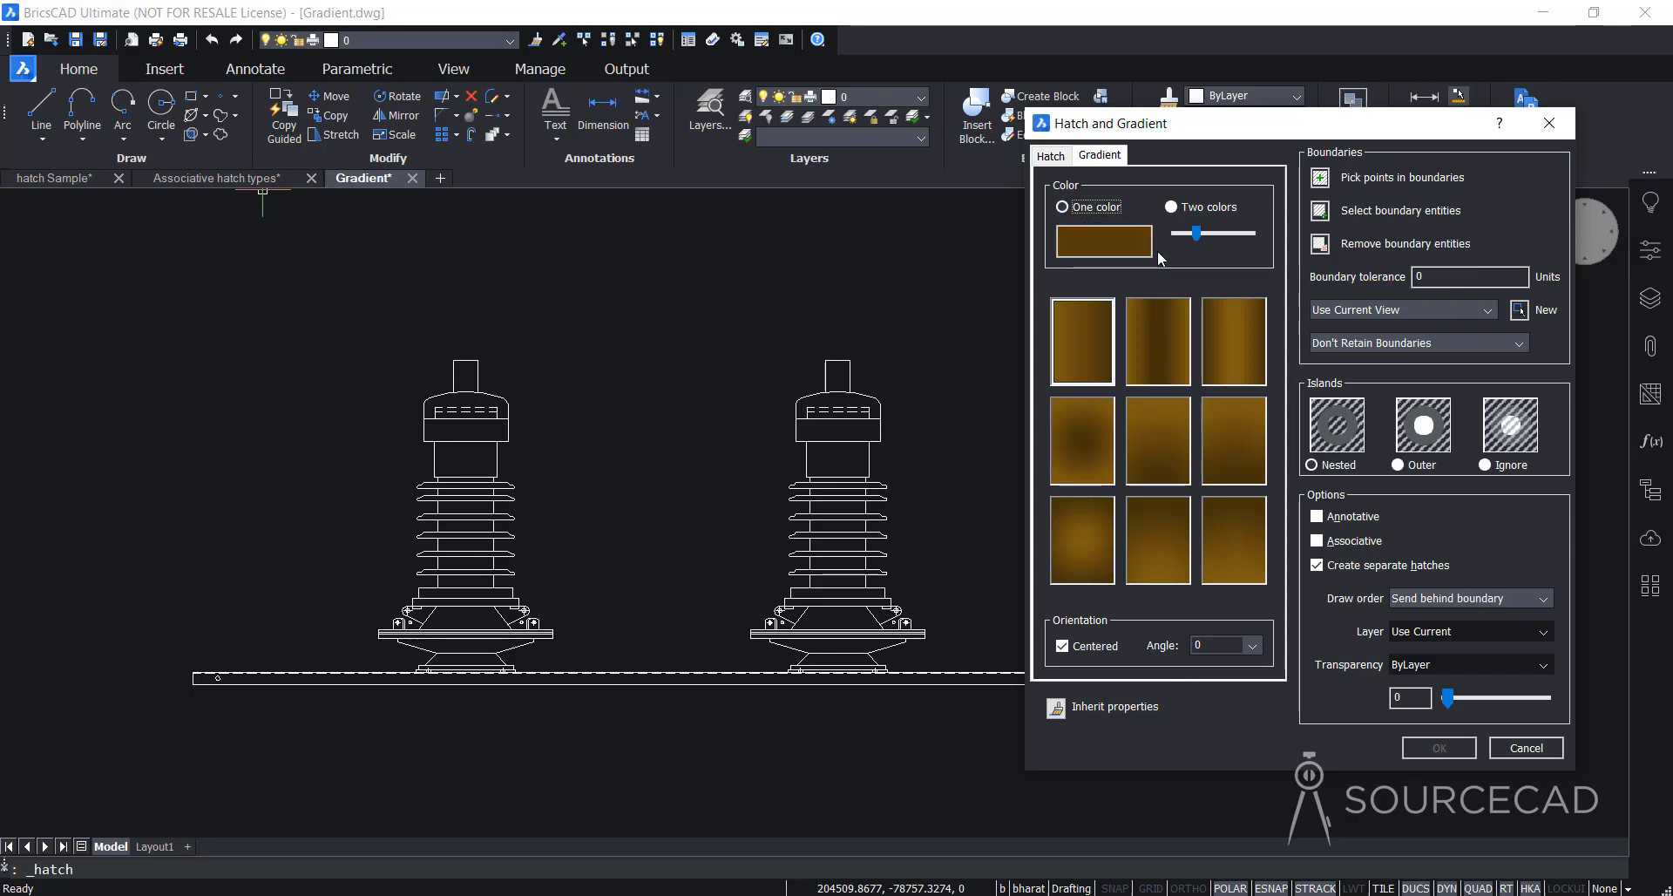
left_click_drag(1174, 234, 1251, 237)
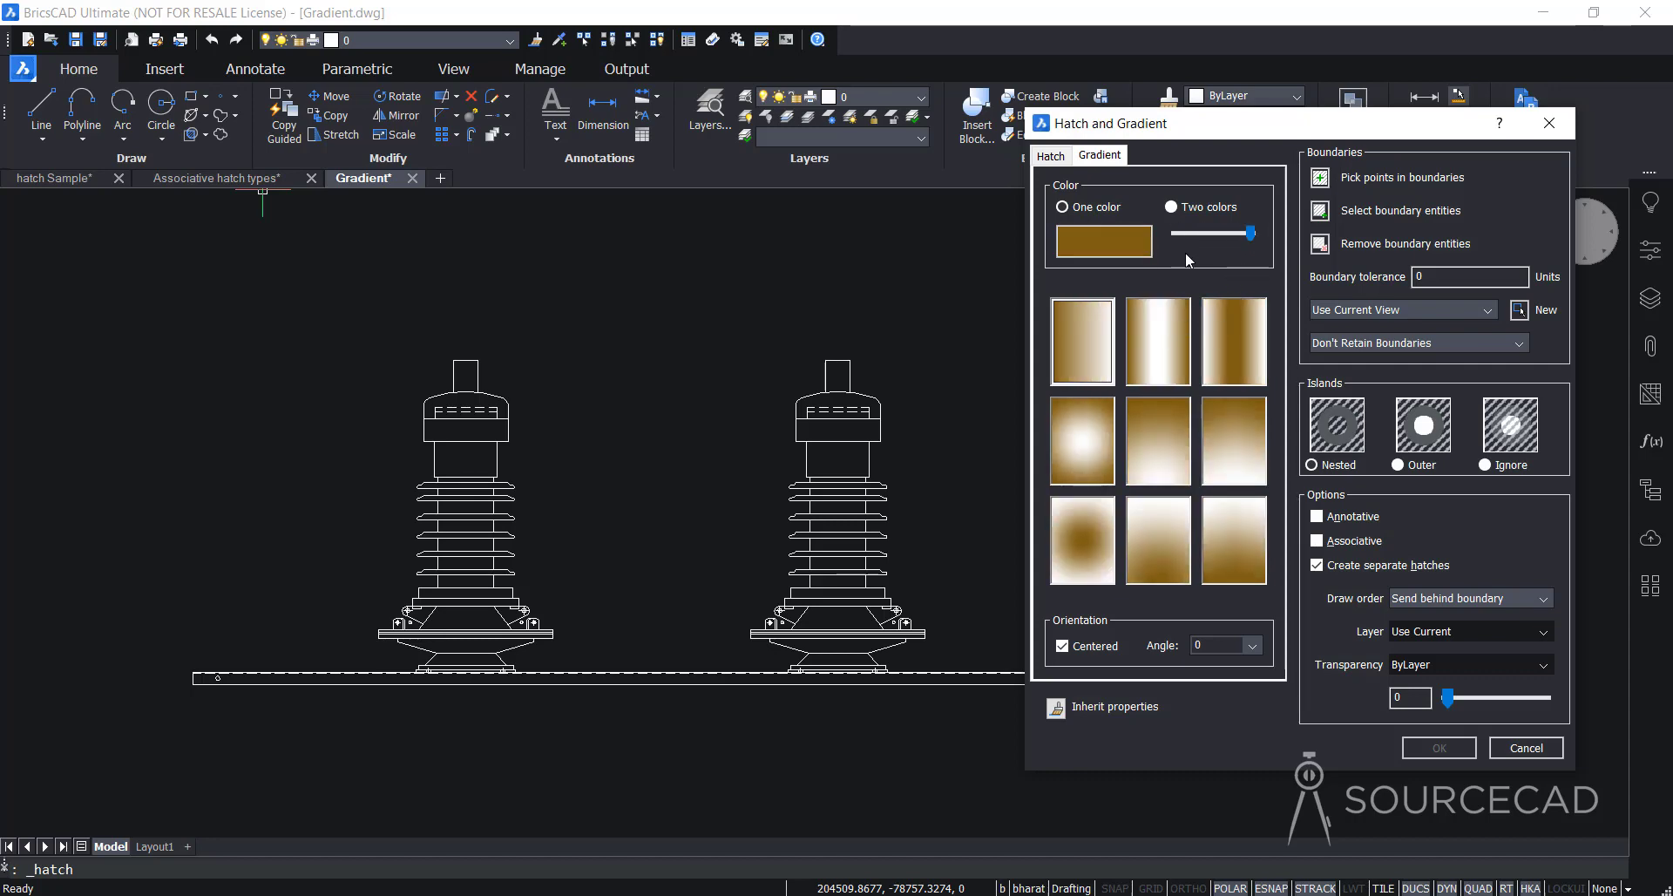
- Set the gradient color to RGB 200,180,34, shift its shade toward dark, and choose the Linear style
left_click(1105, 238)
left_click(931, 417)
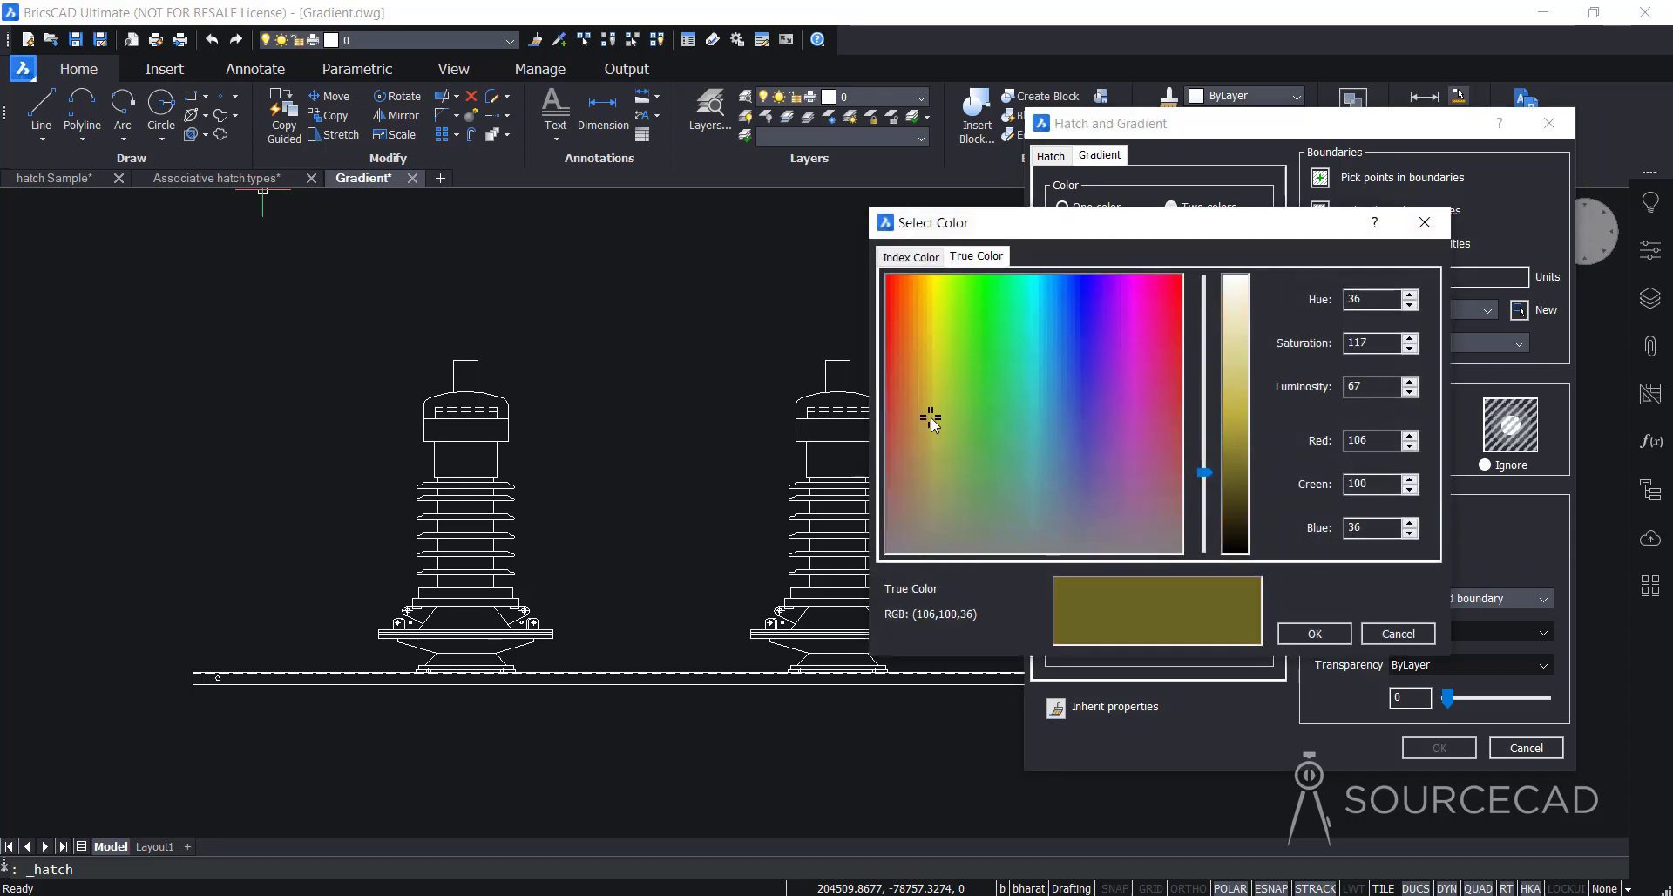
left_click(929, 355)
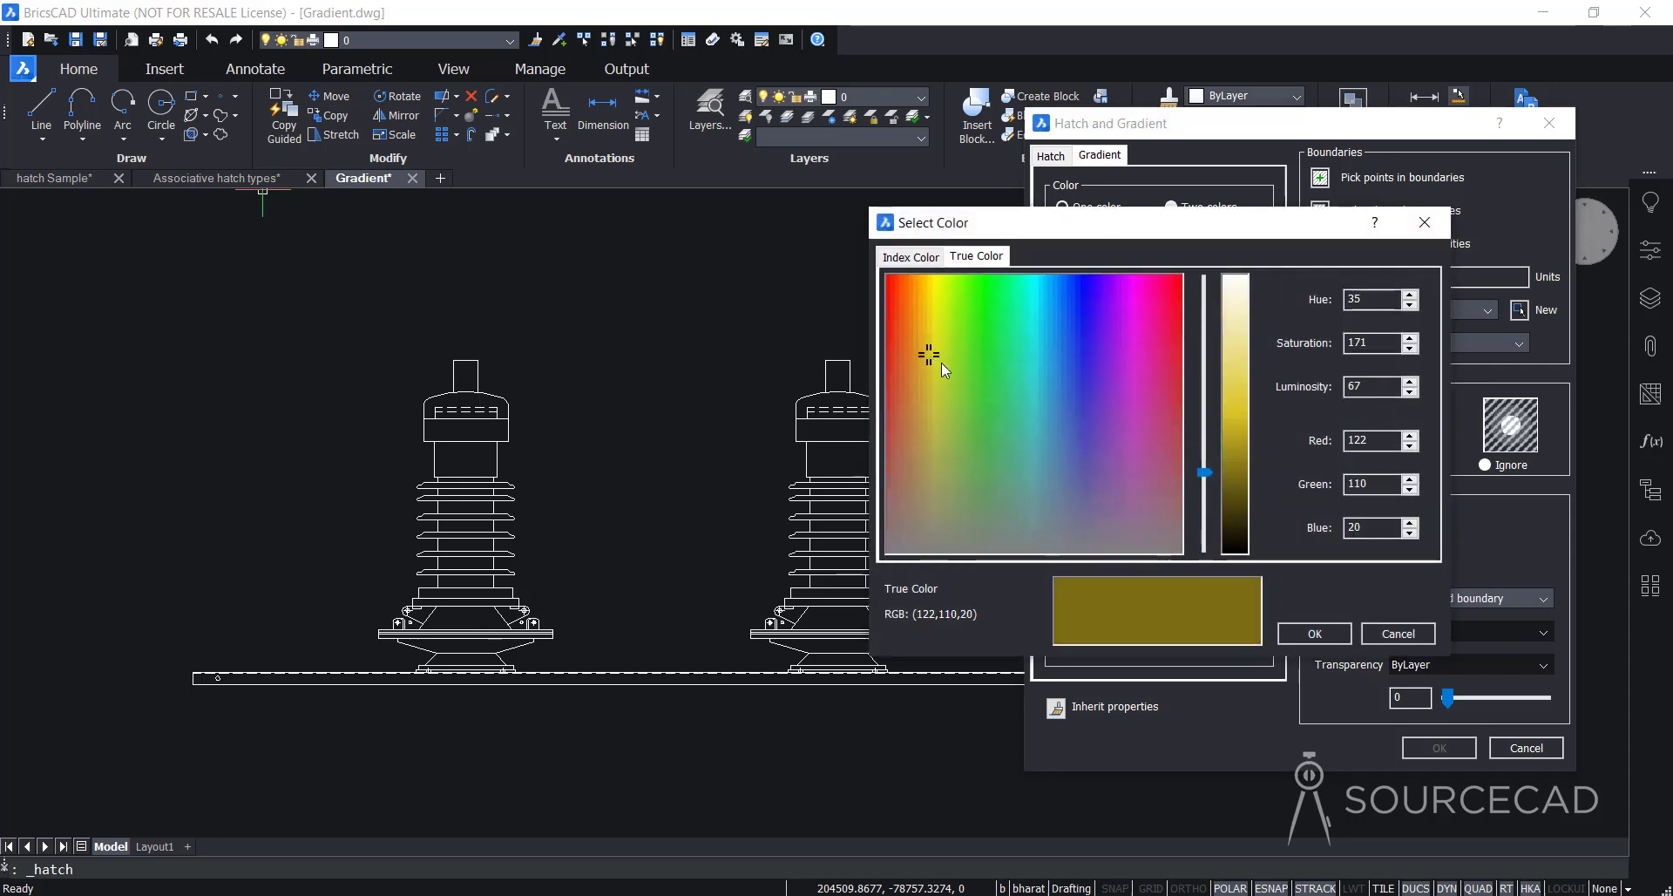
left_click(1224, 424)
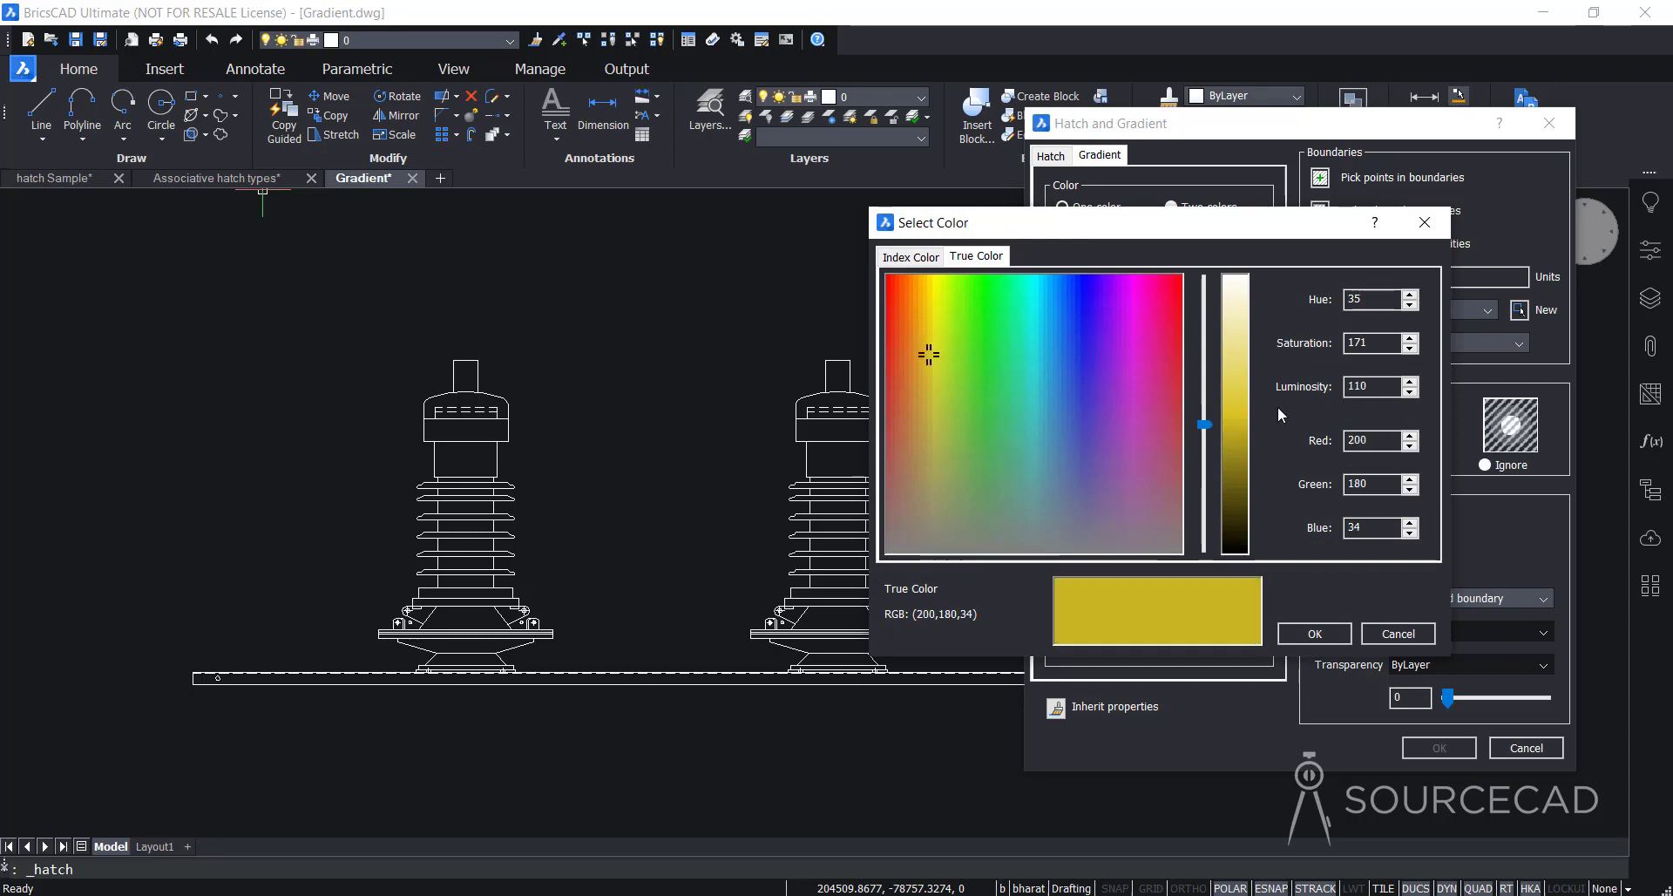
left_click(1316, 634)
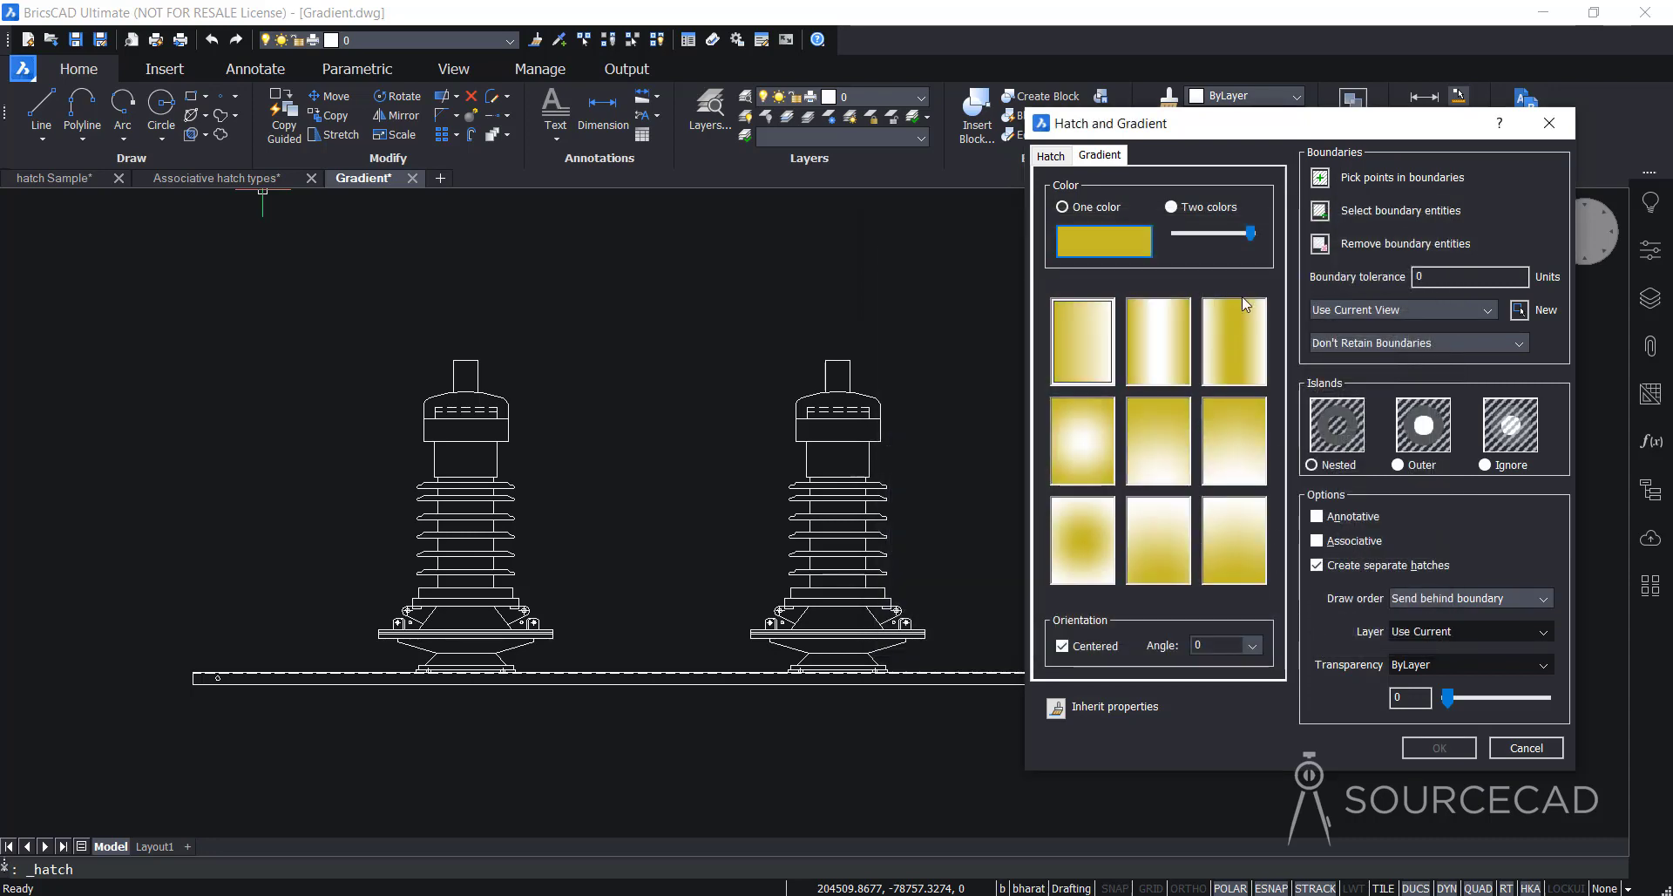
left_click_drag(1246, 233, 1185, 233)
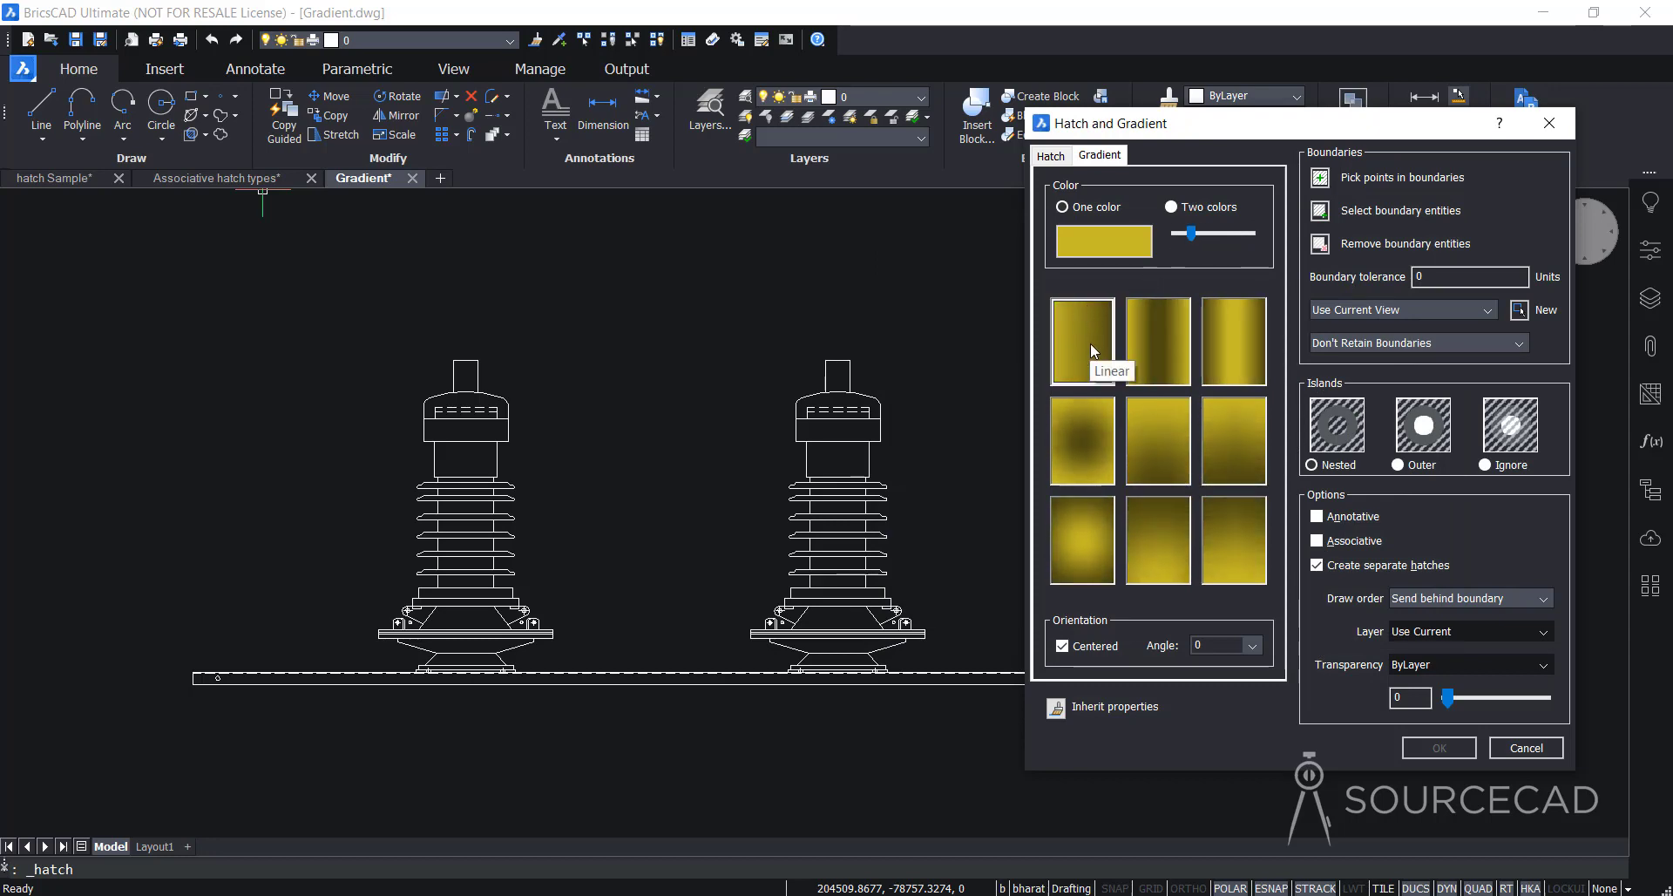
left_click(1091, 343)
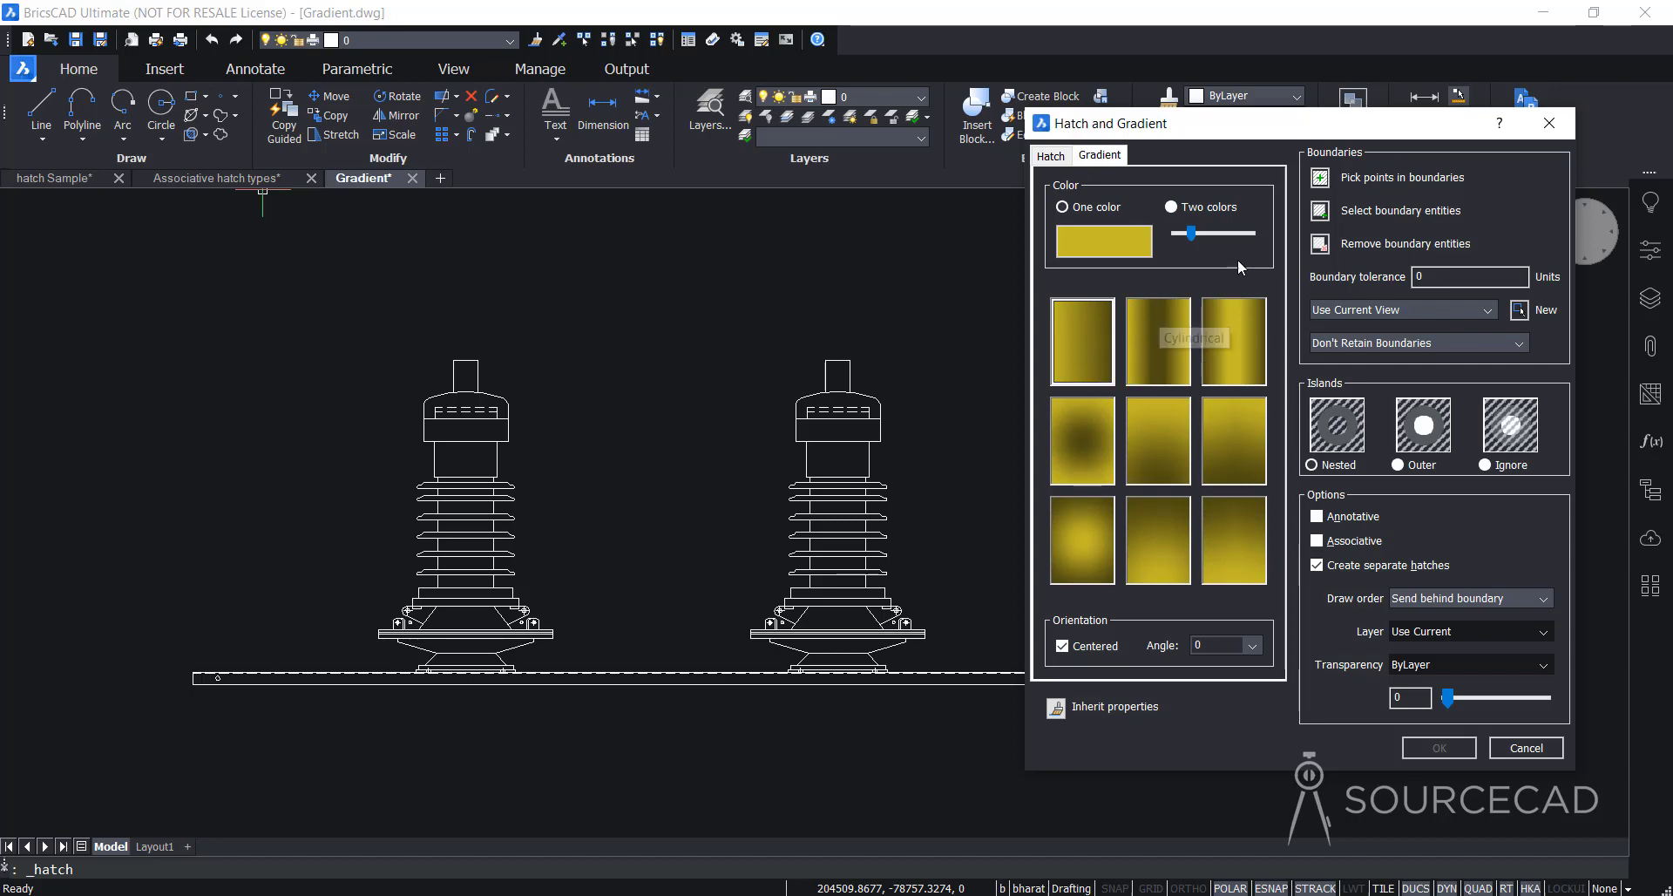
- Pick the top stem, domed cap, band below it and neck block of the first insulator as gradient boundaries
left_click(1321, 179)
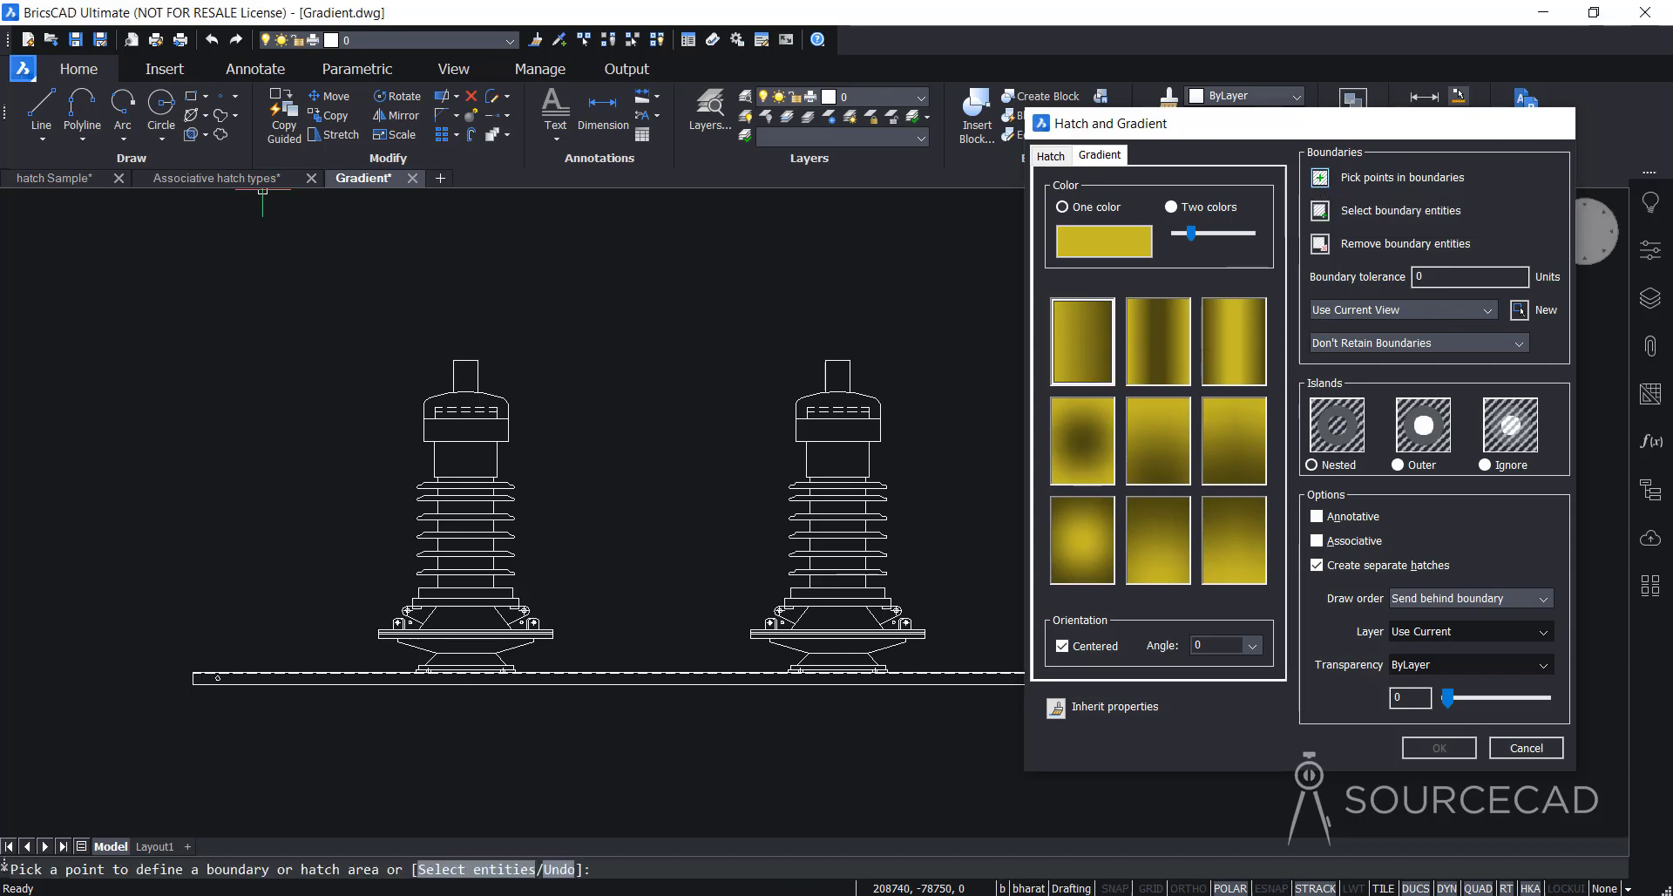
left_click(465, 376)
left_click(462, 403)
left_click(458, 429)
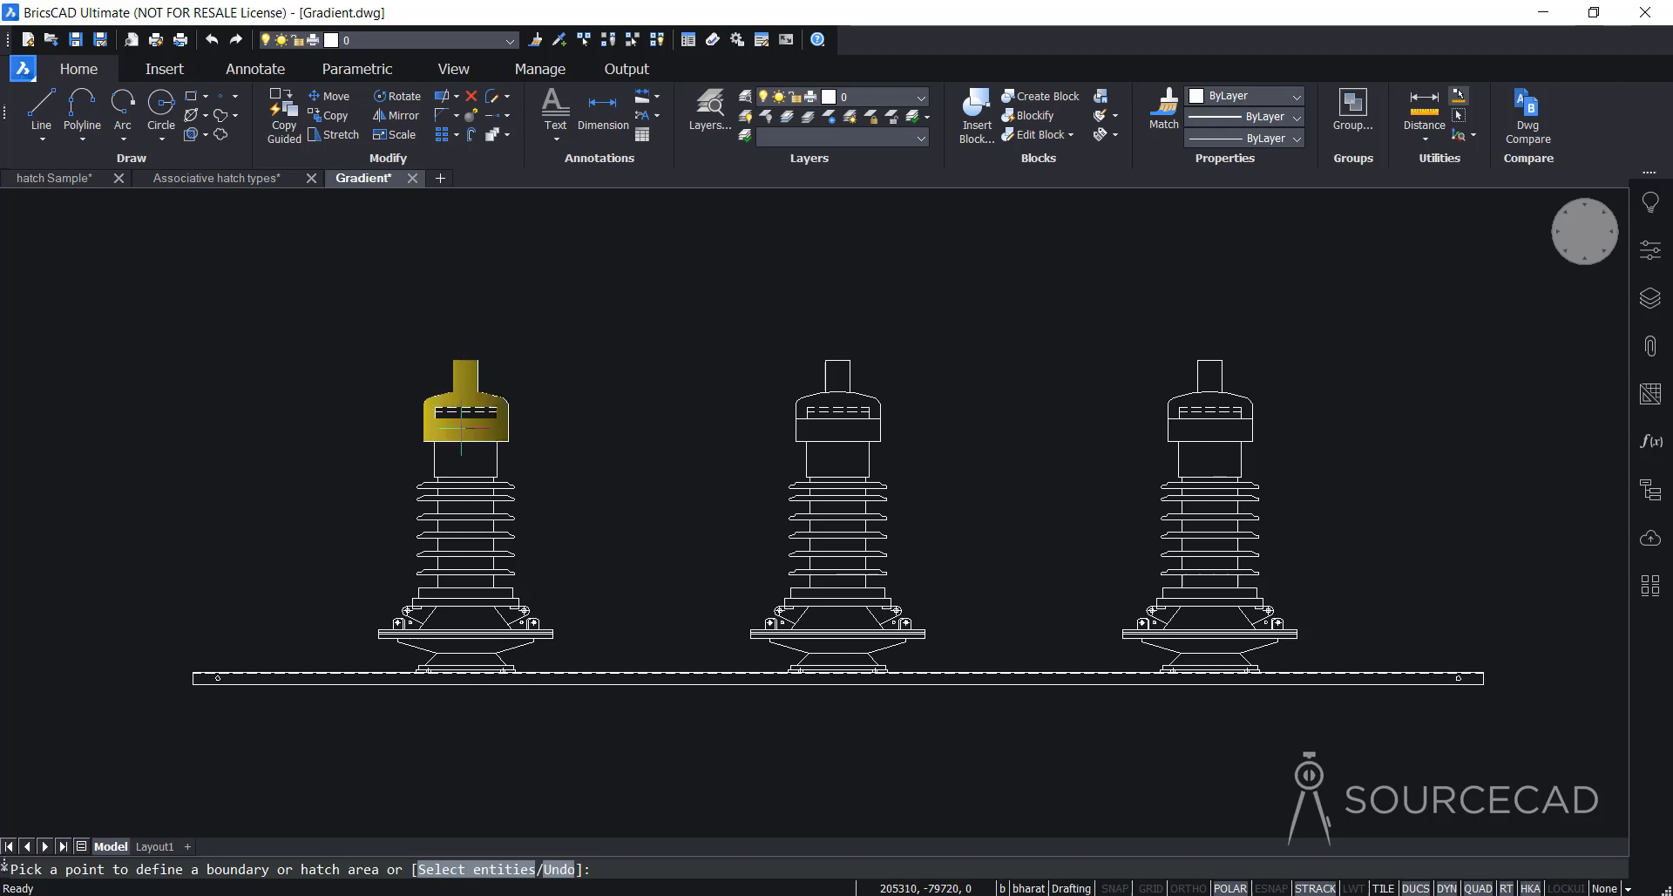
left_click(462, 462)
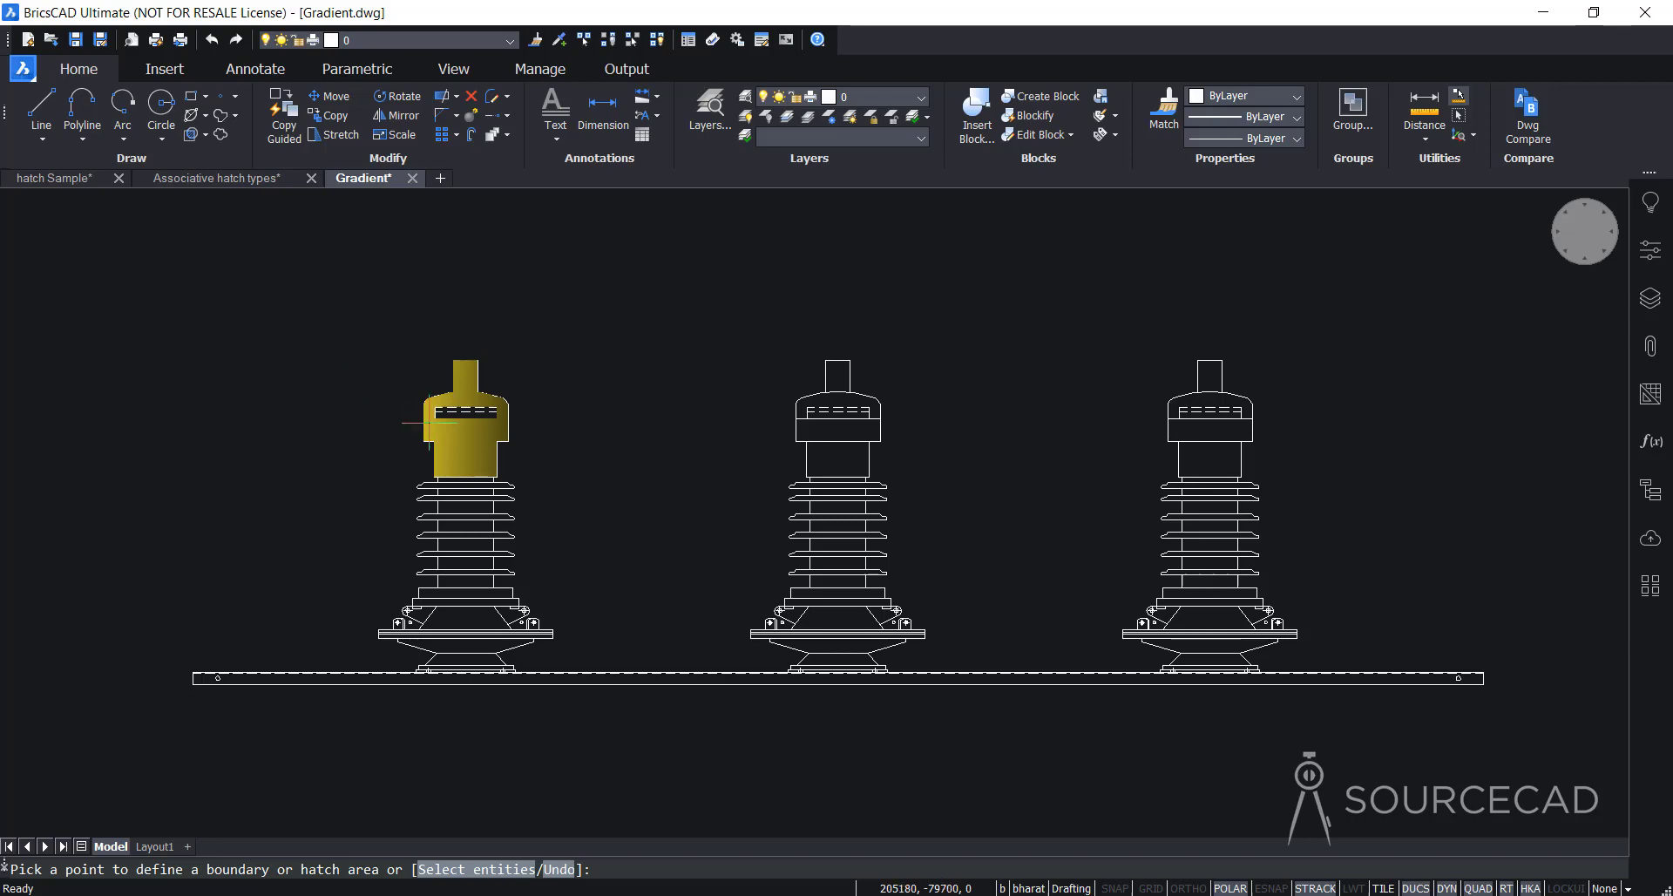
key("Return")
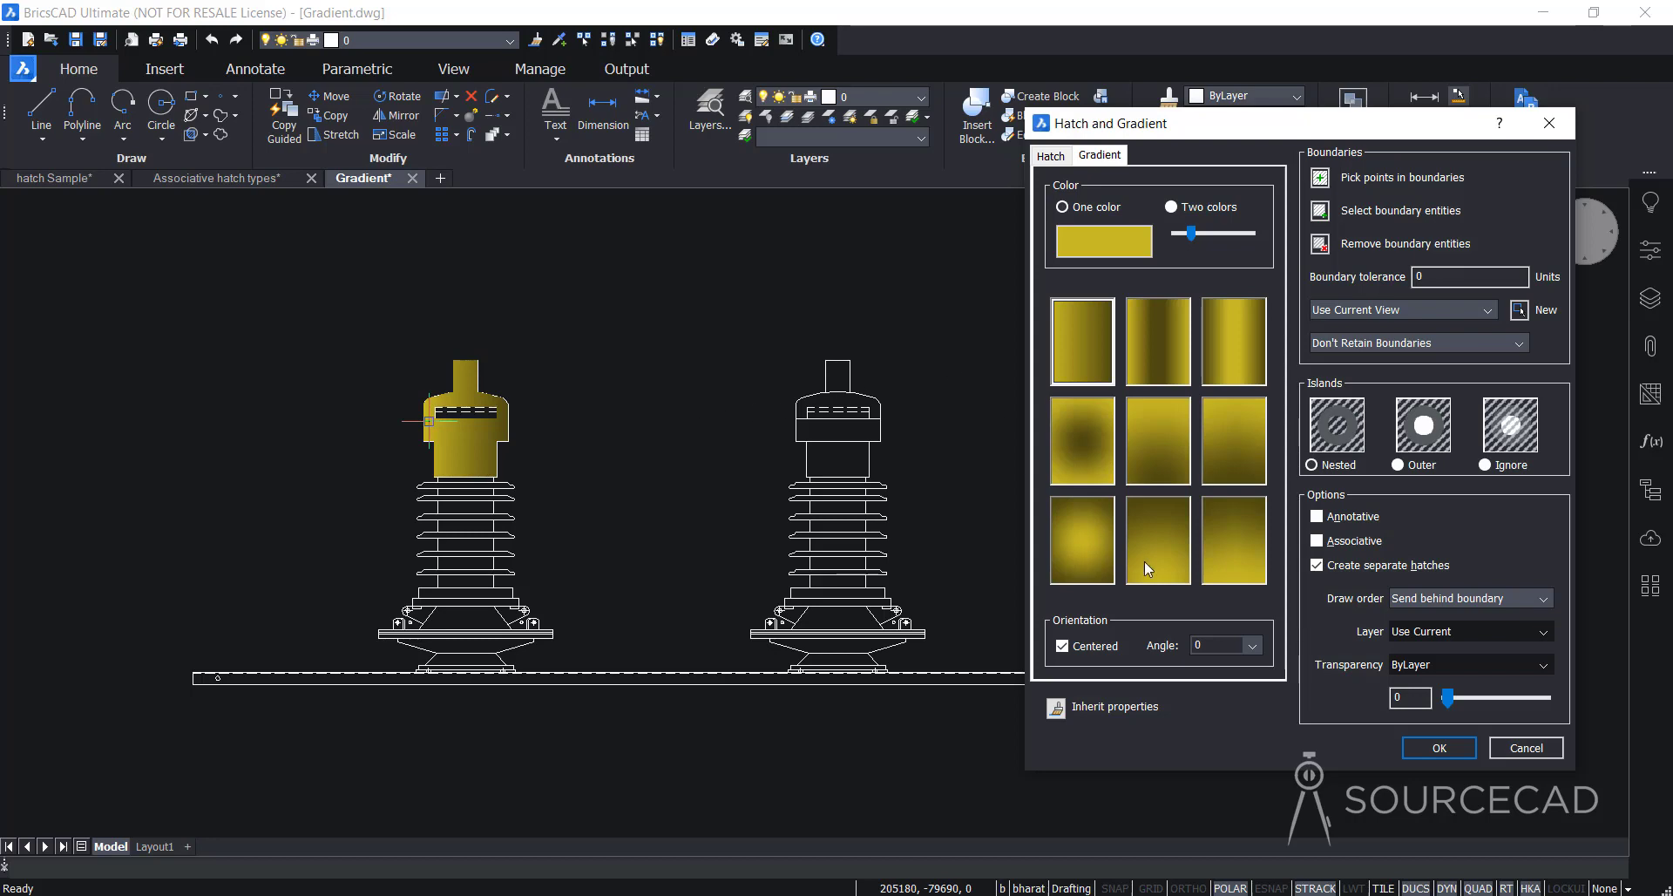
- Try a two-color gradient with green RGB 47,172,75 as the second color
left_click(1170, 209)
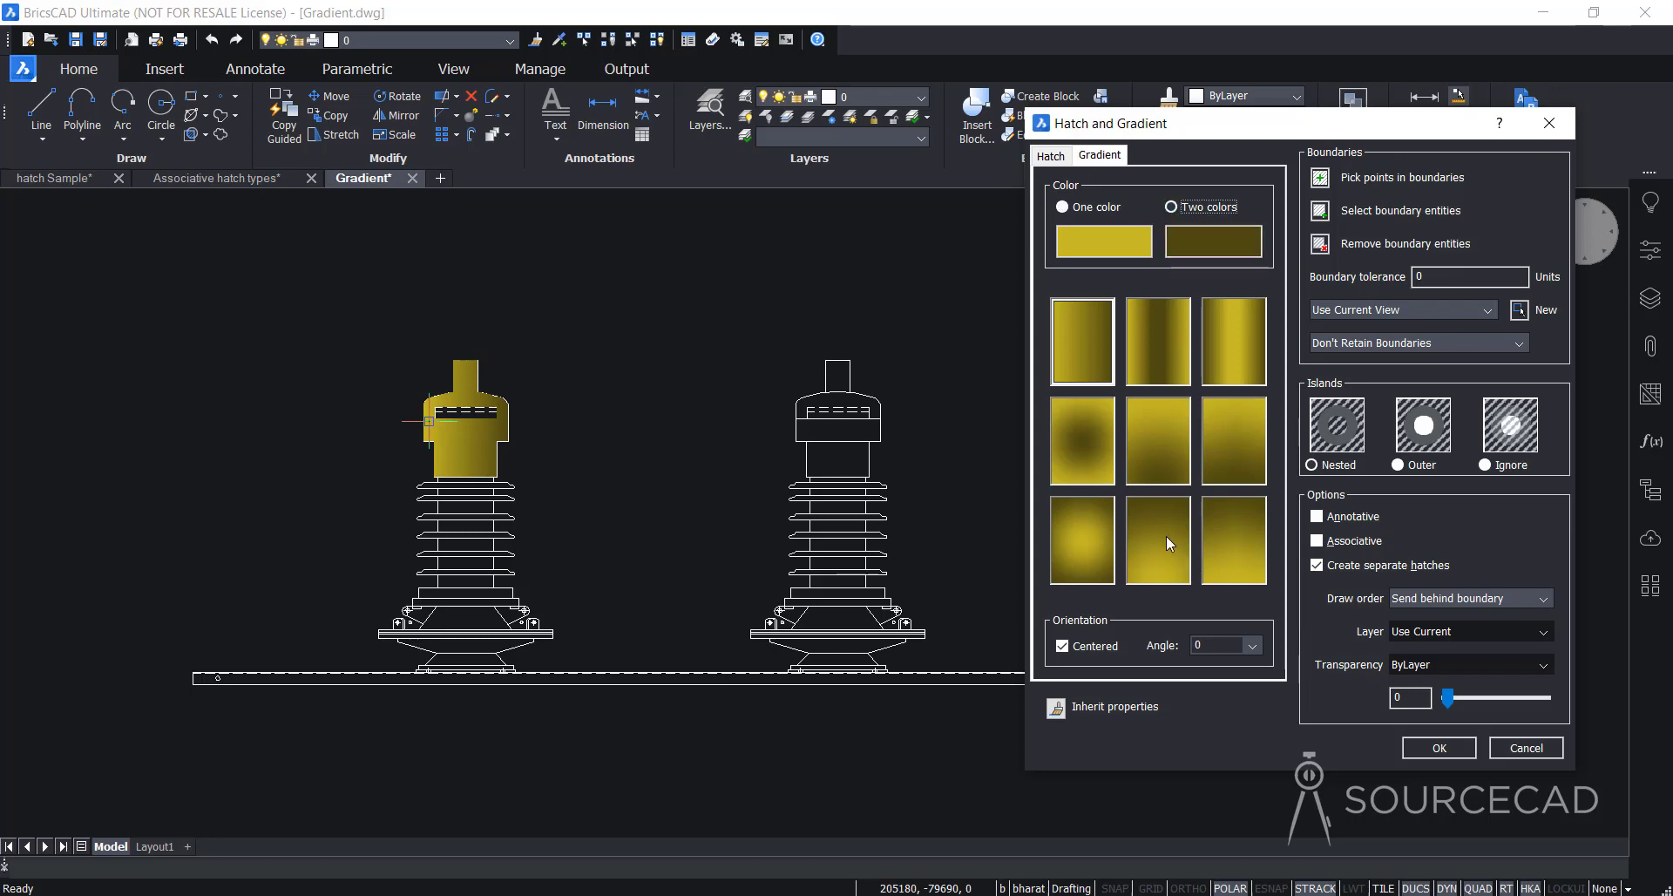
left_click(1215, 242)
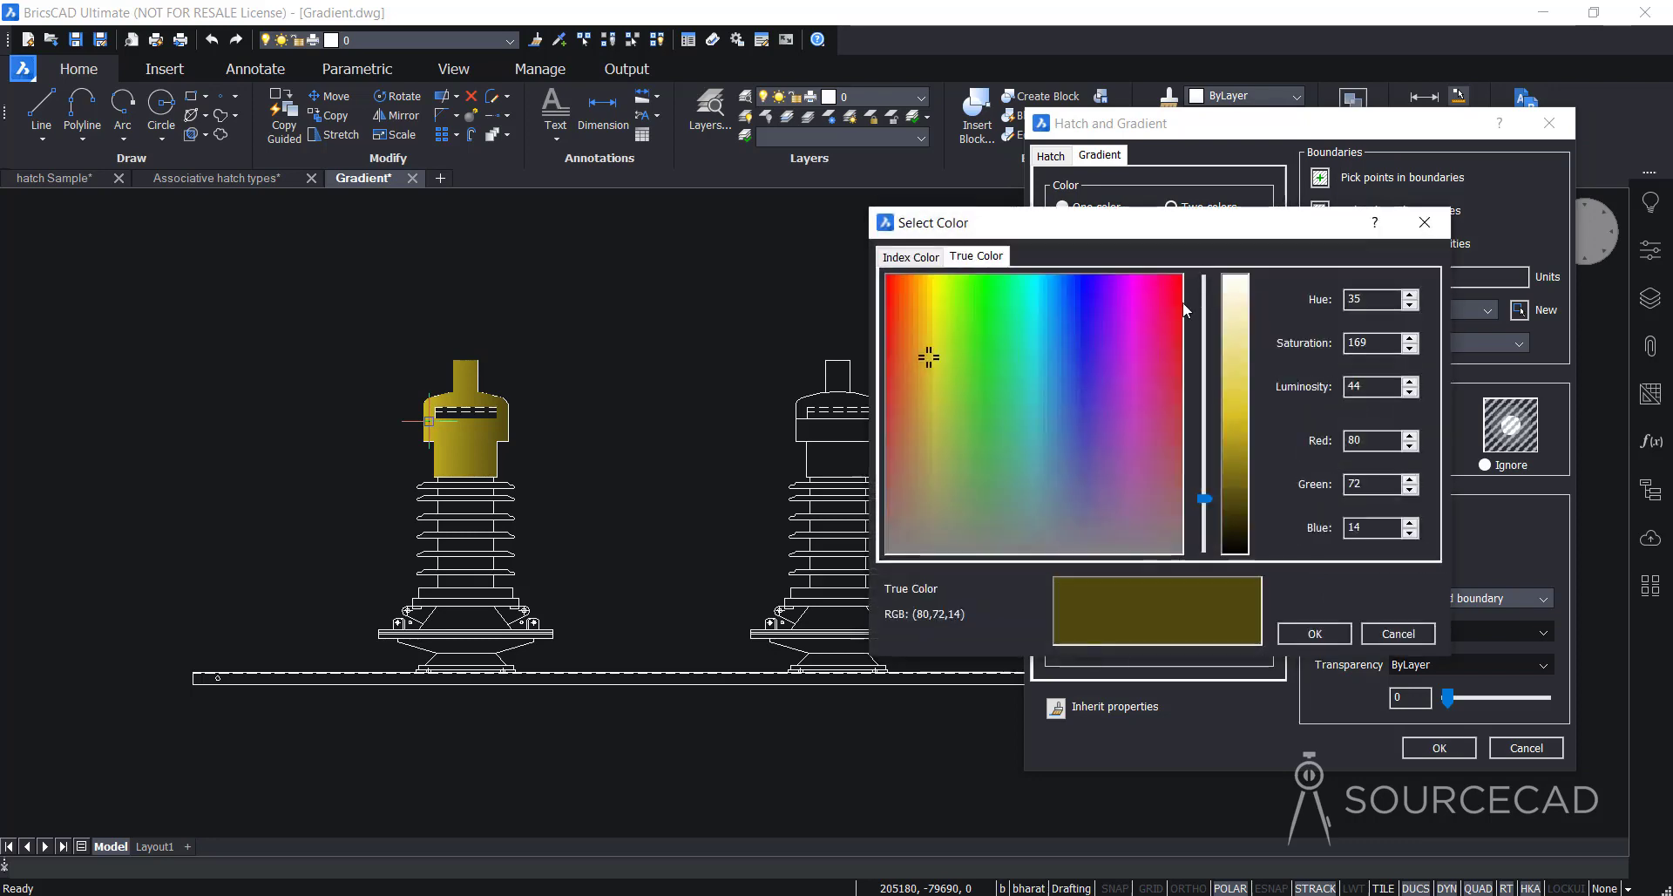
left_click(996, 393)
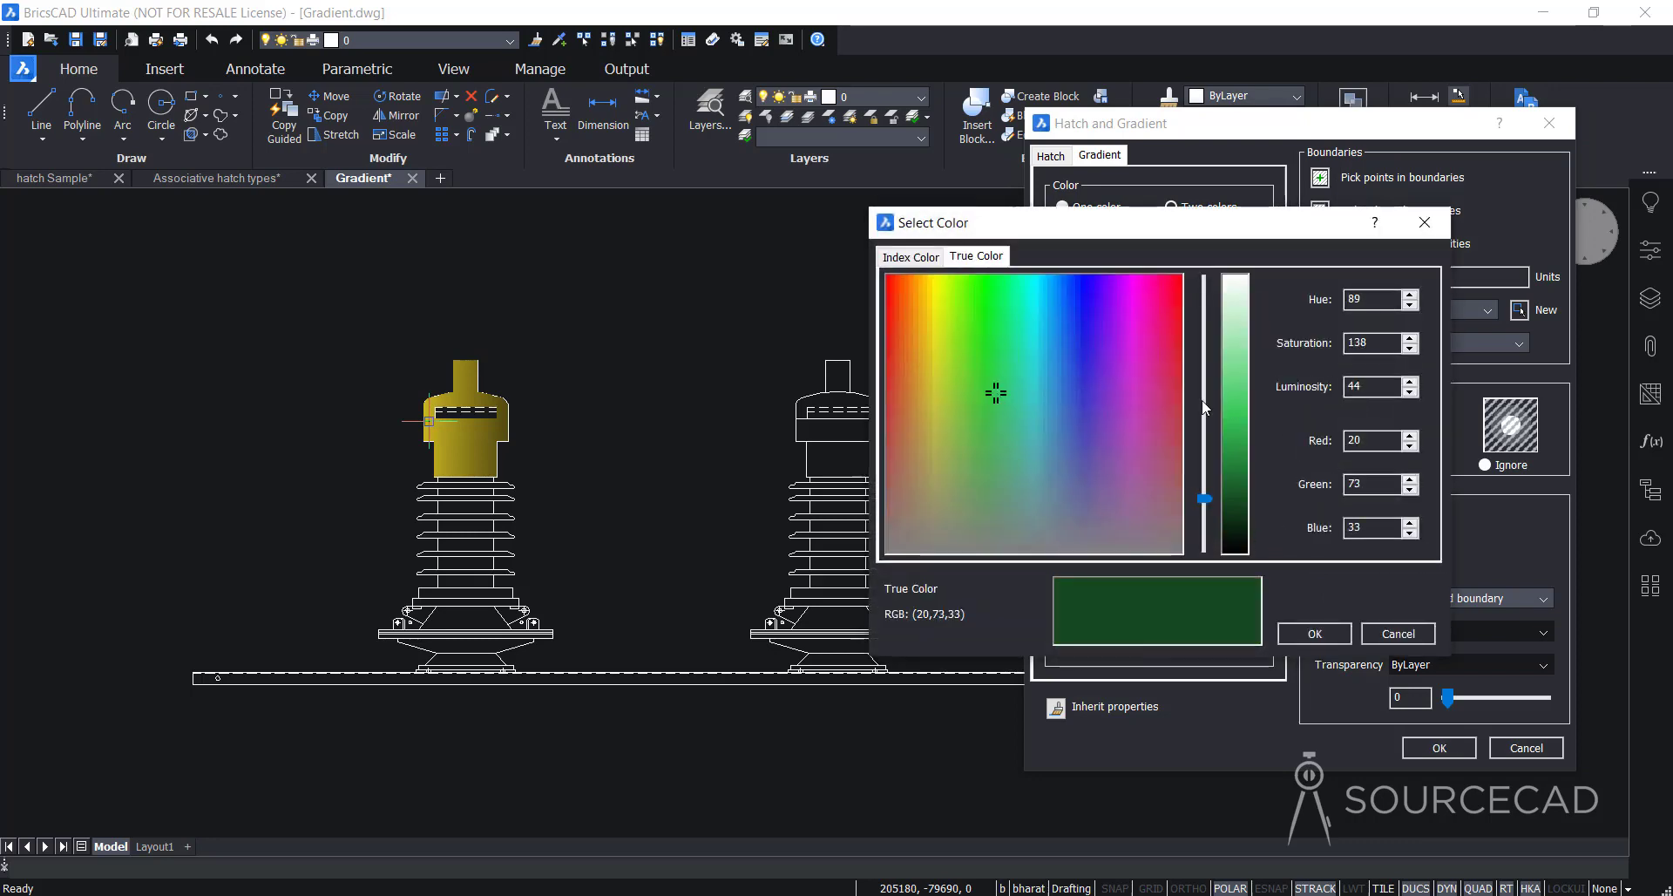
left_click_drag(1204, 498, 1206, 431)
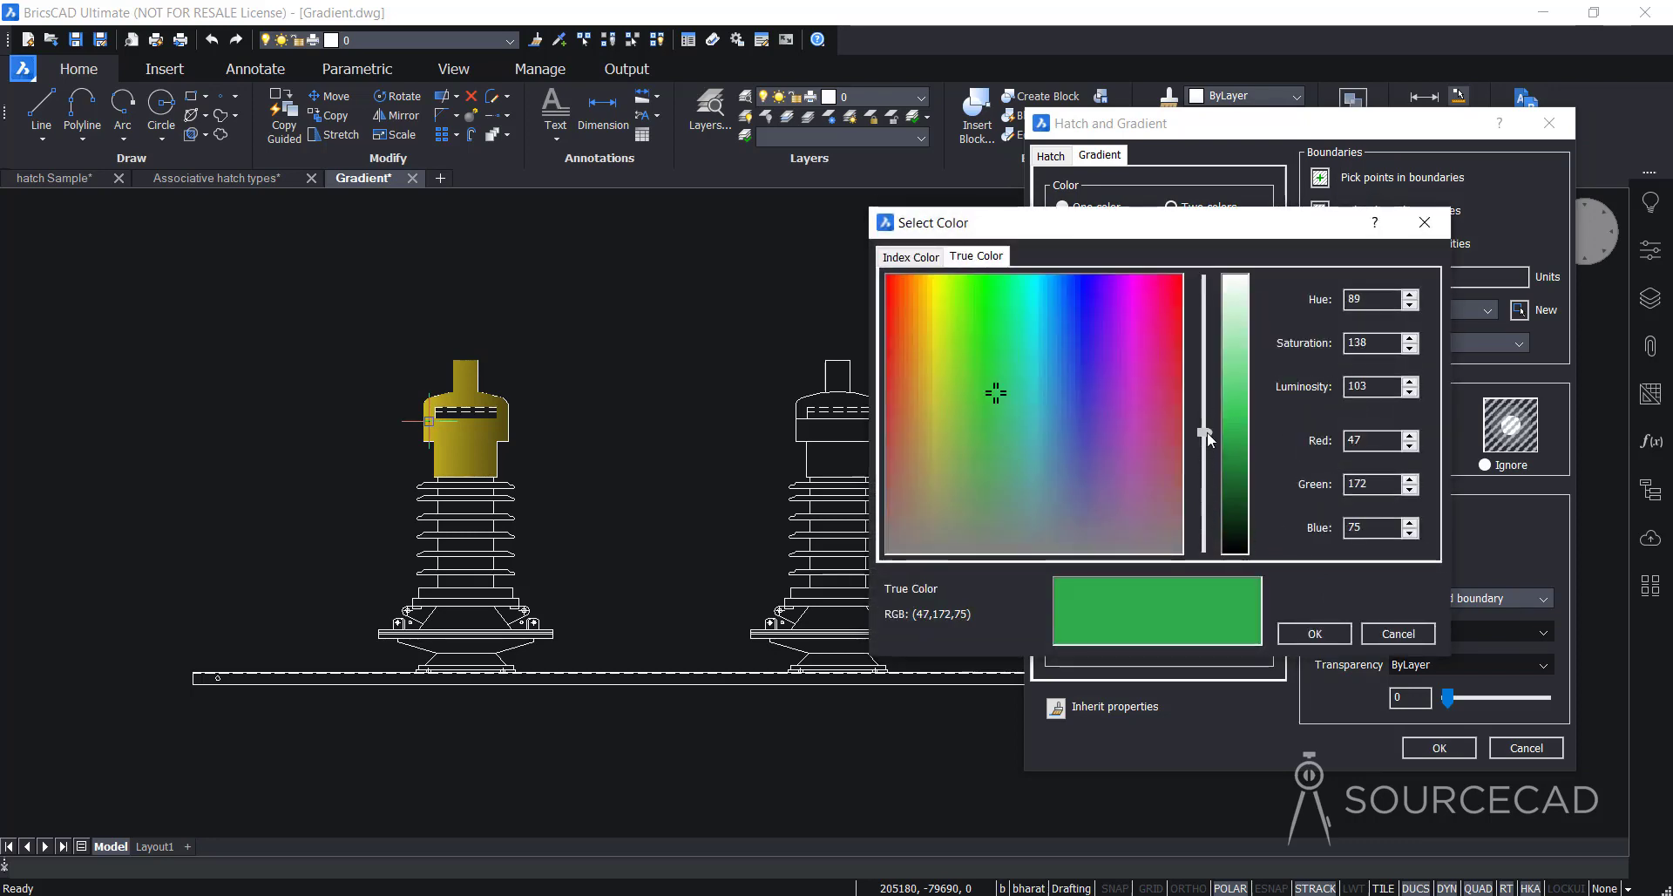
left_click(1303, 631)
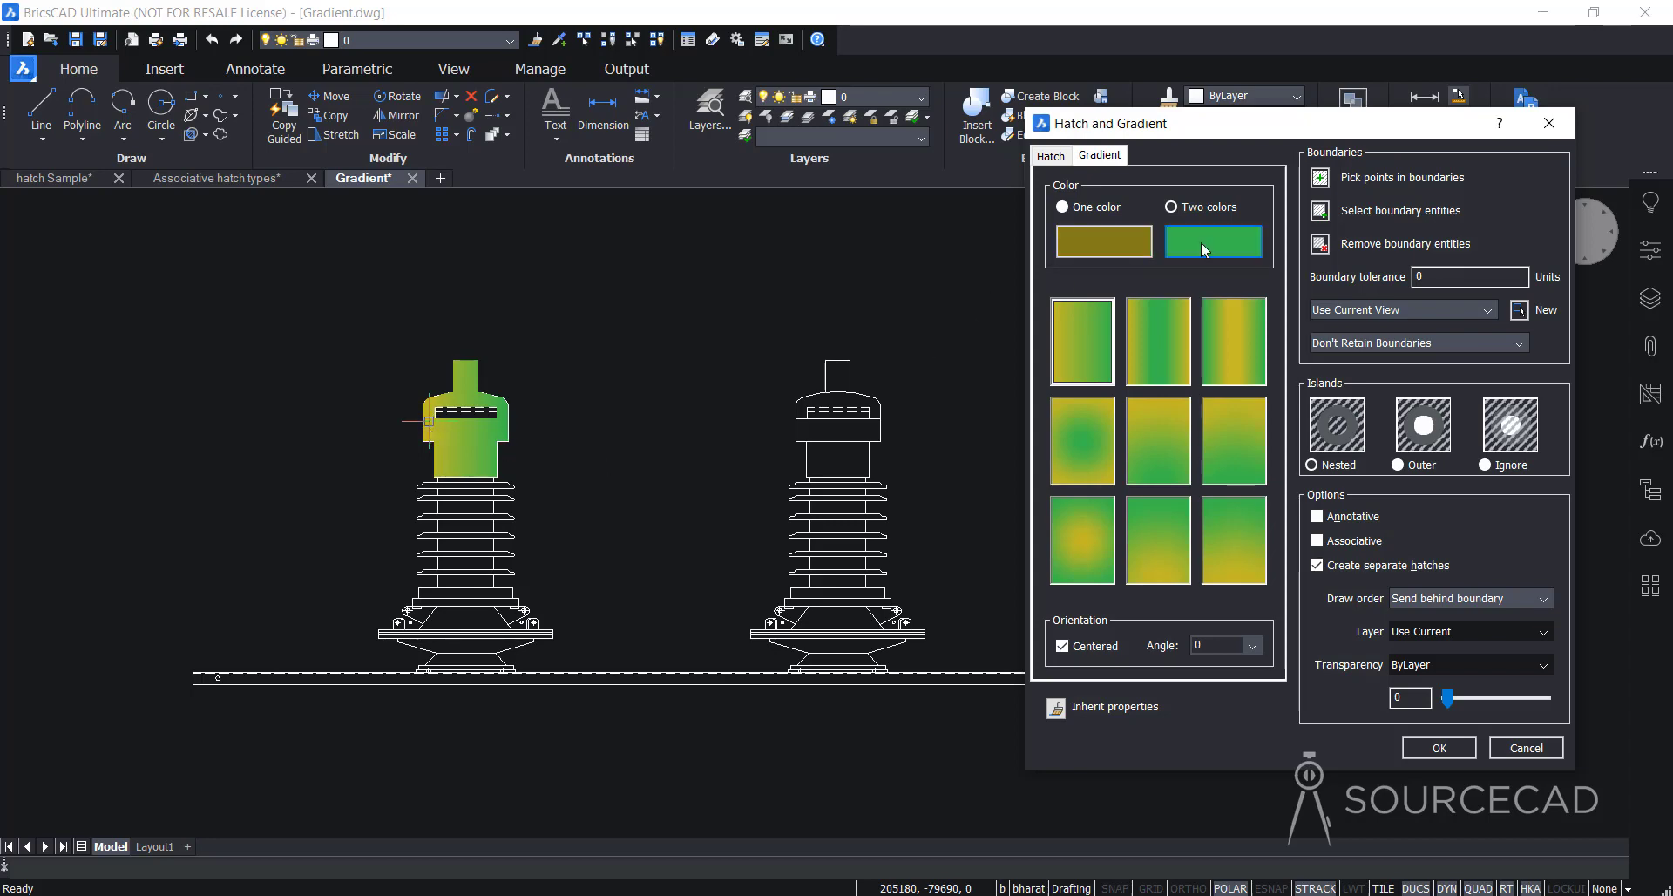
- Return the fill to a one-color gradient and create it on the first insulator
left_click(1061, 207)
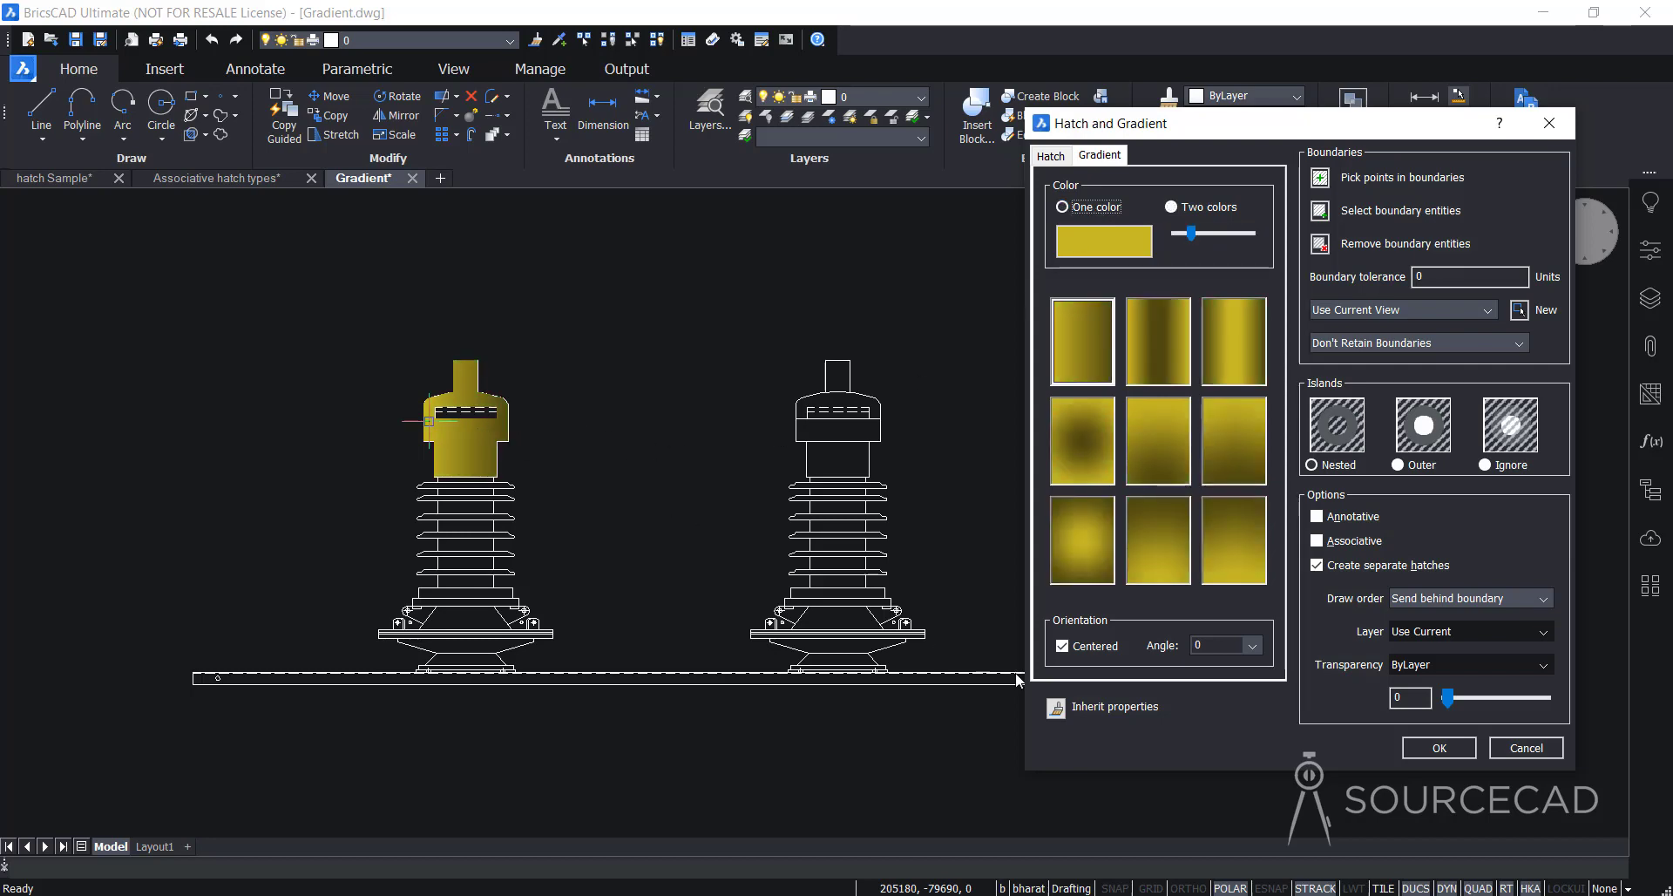
left_click(1438, 749)
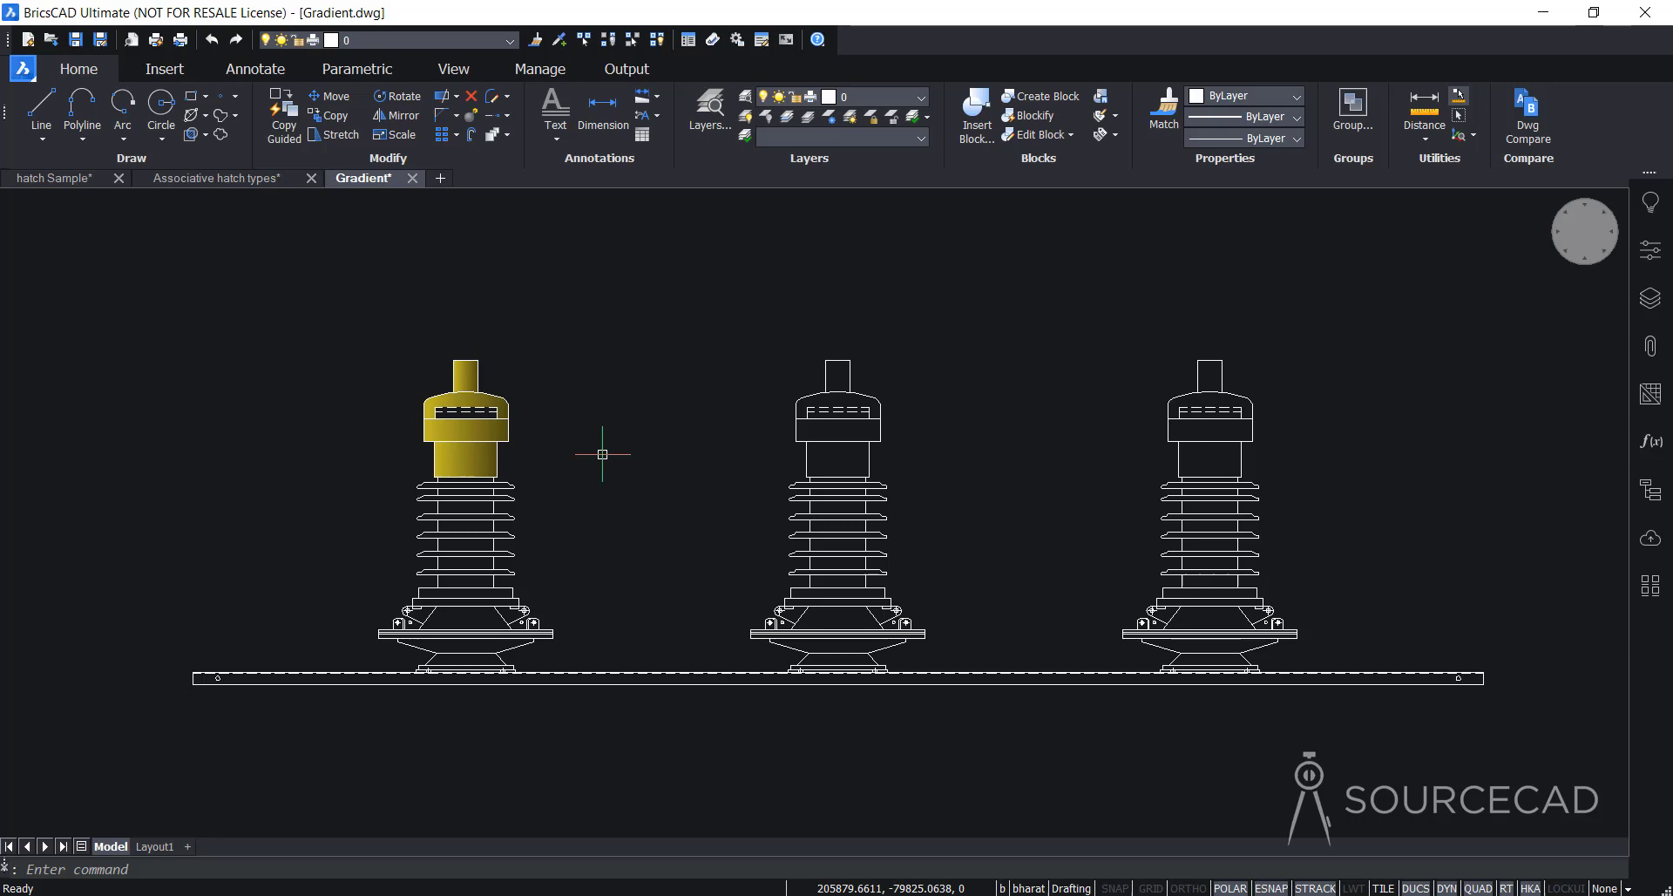
- Start another hatch and choose the predefined SOLID pattern for it
type("h")
key("Return")
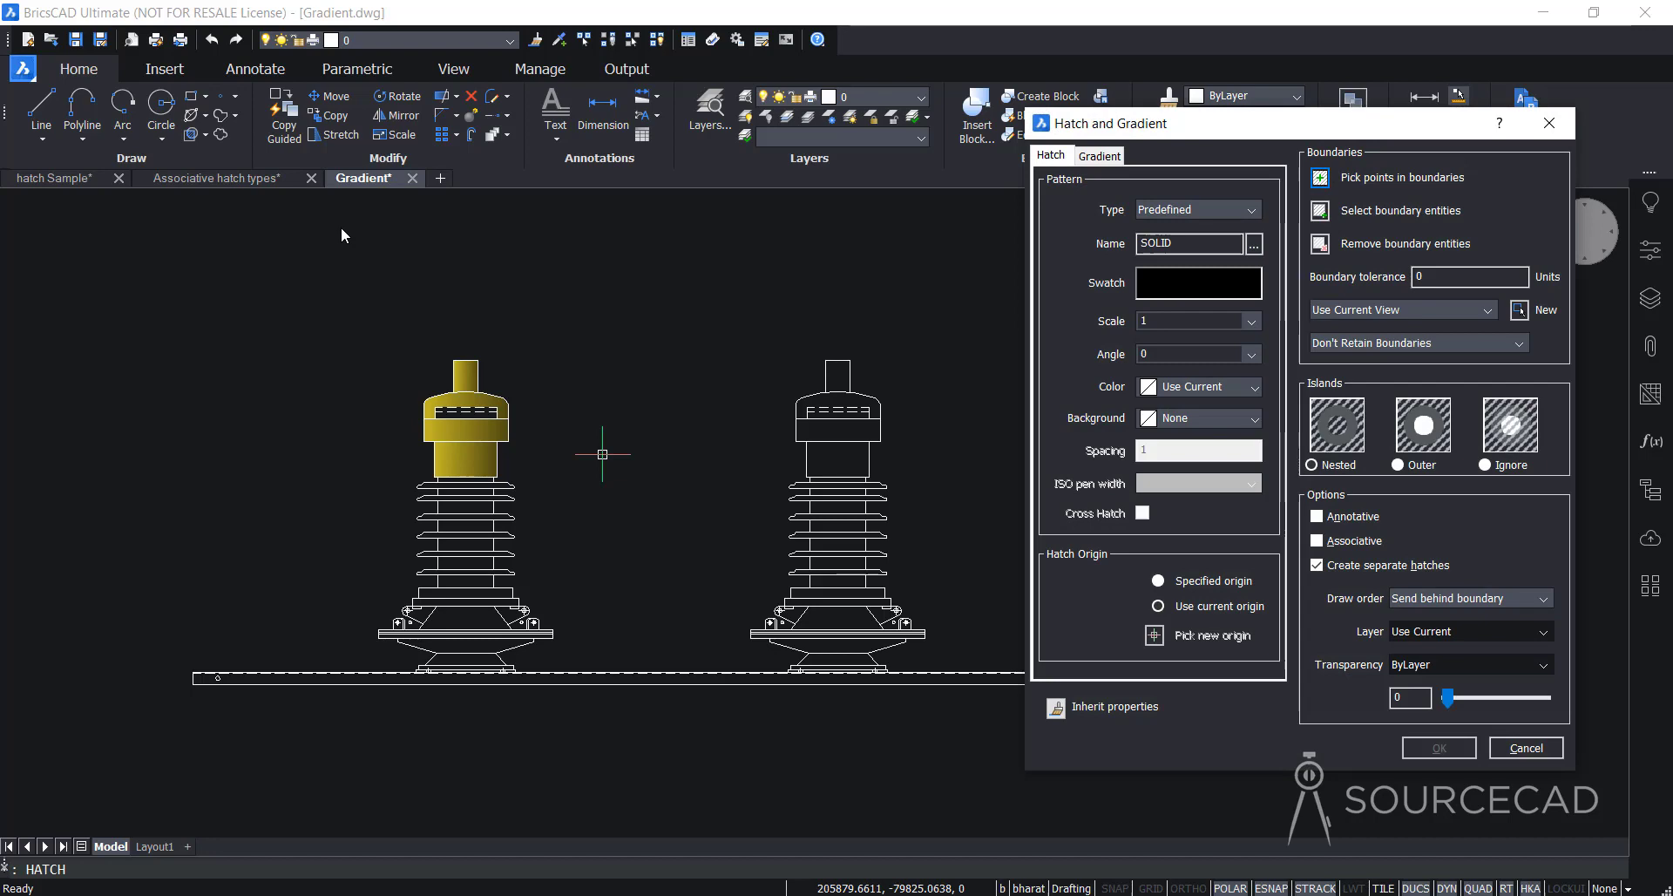
left_click_drag(1179, 127, 1069, 109)
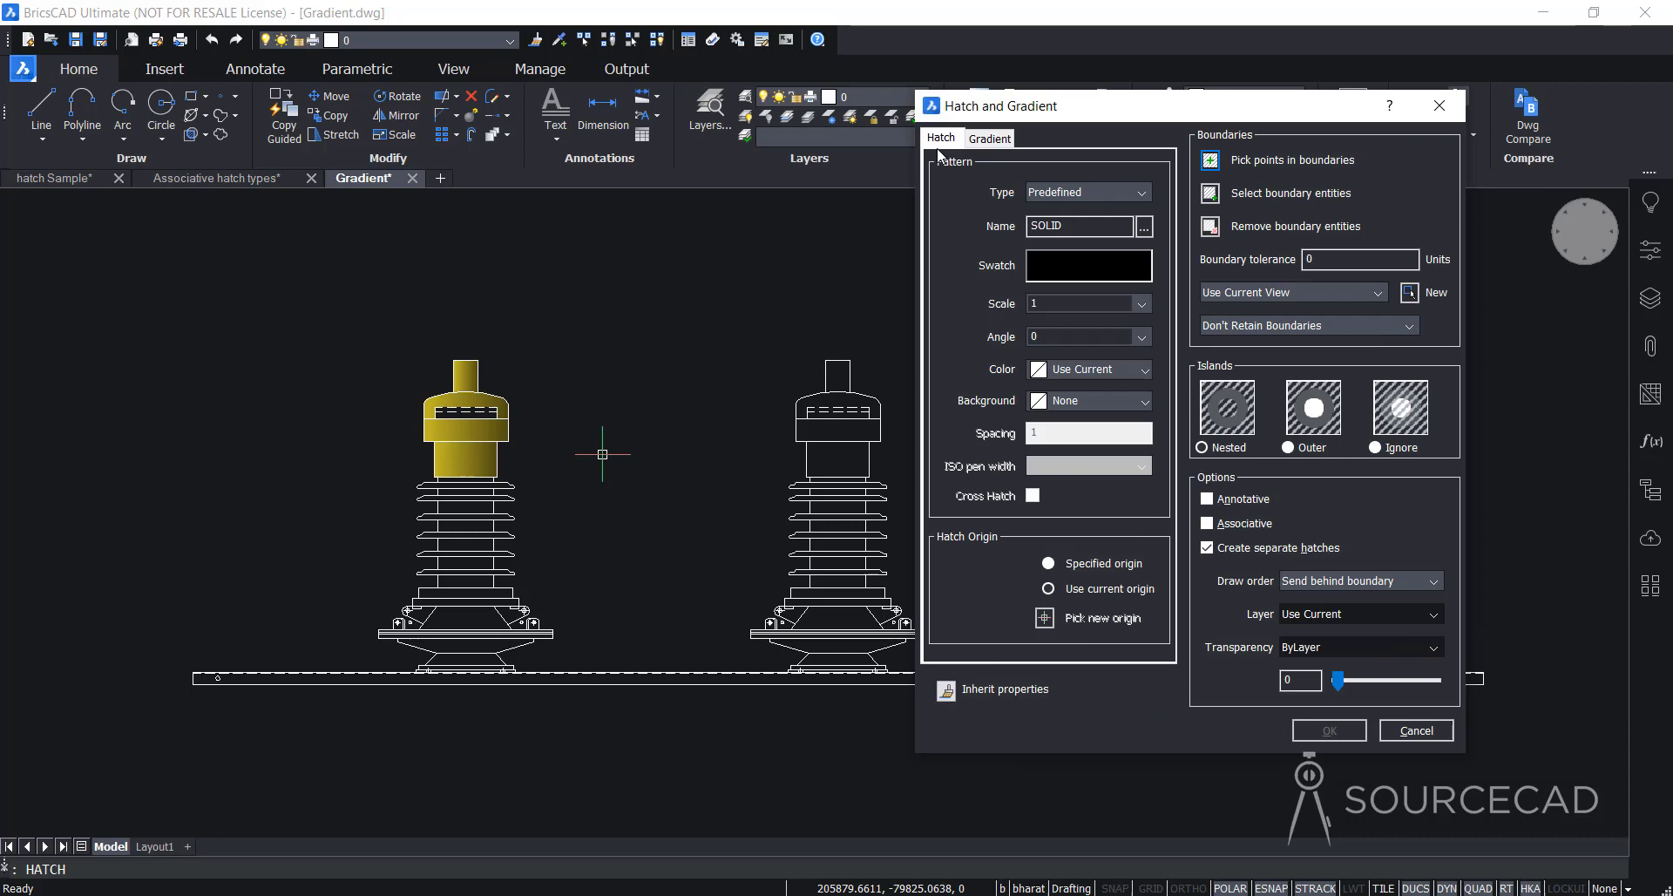
left_click(978, 143)
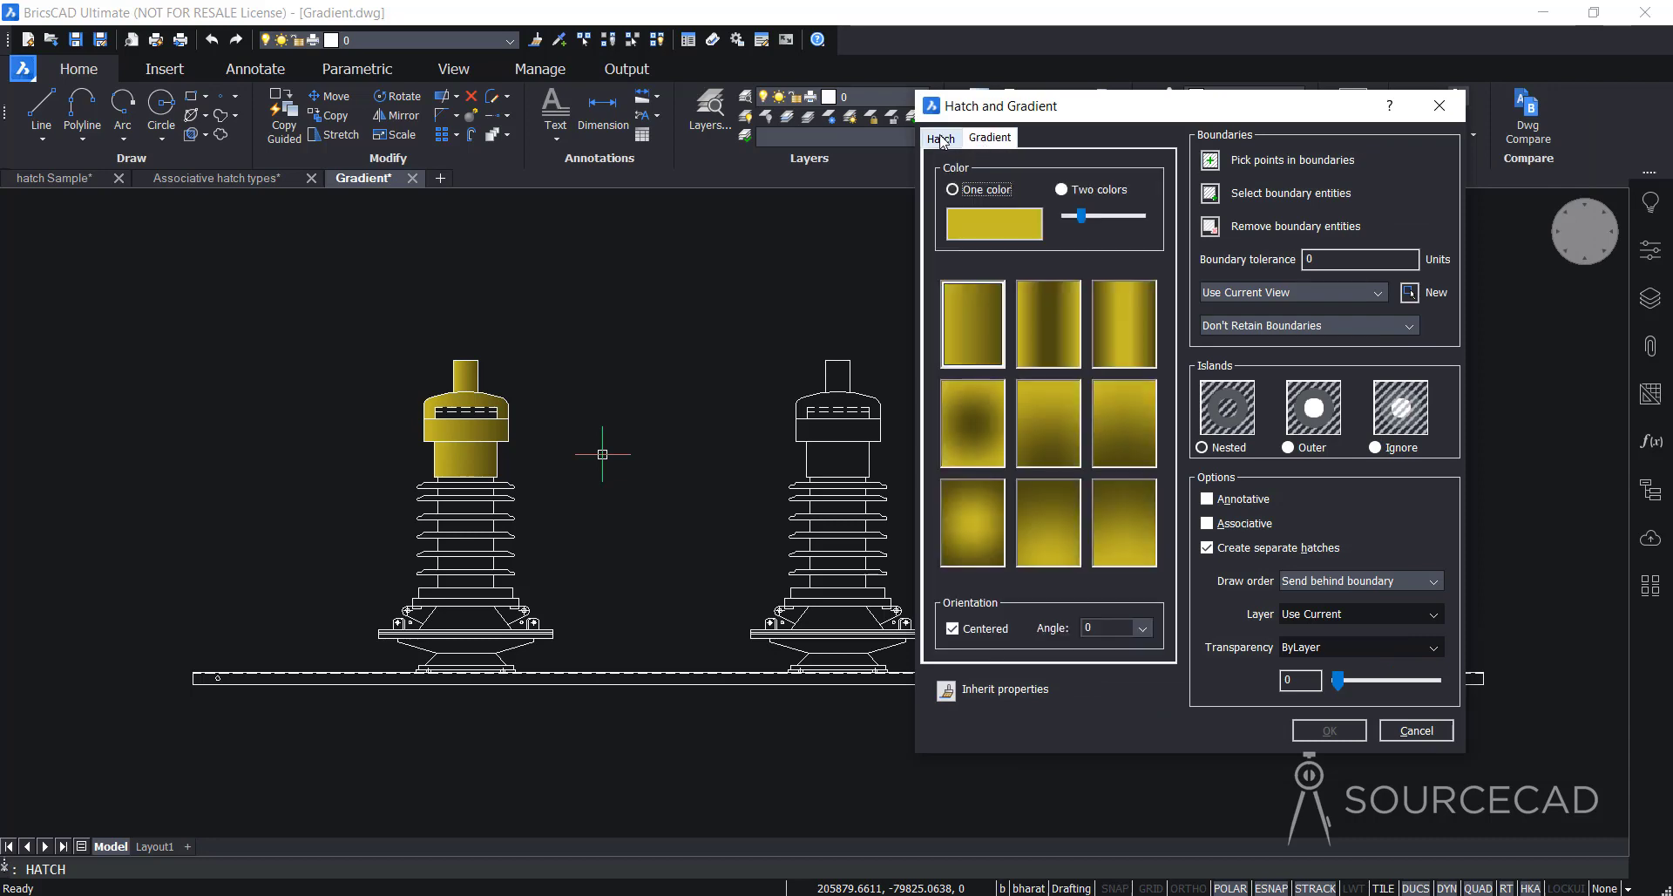
left_click(942, 139)
left_click(1063, 228)
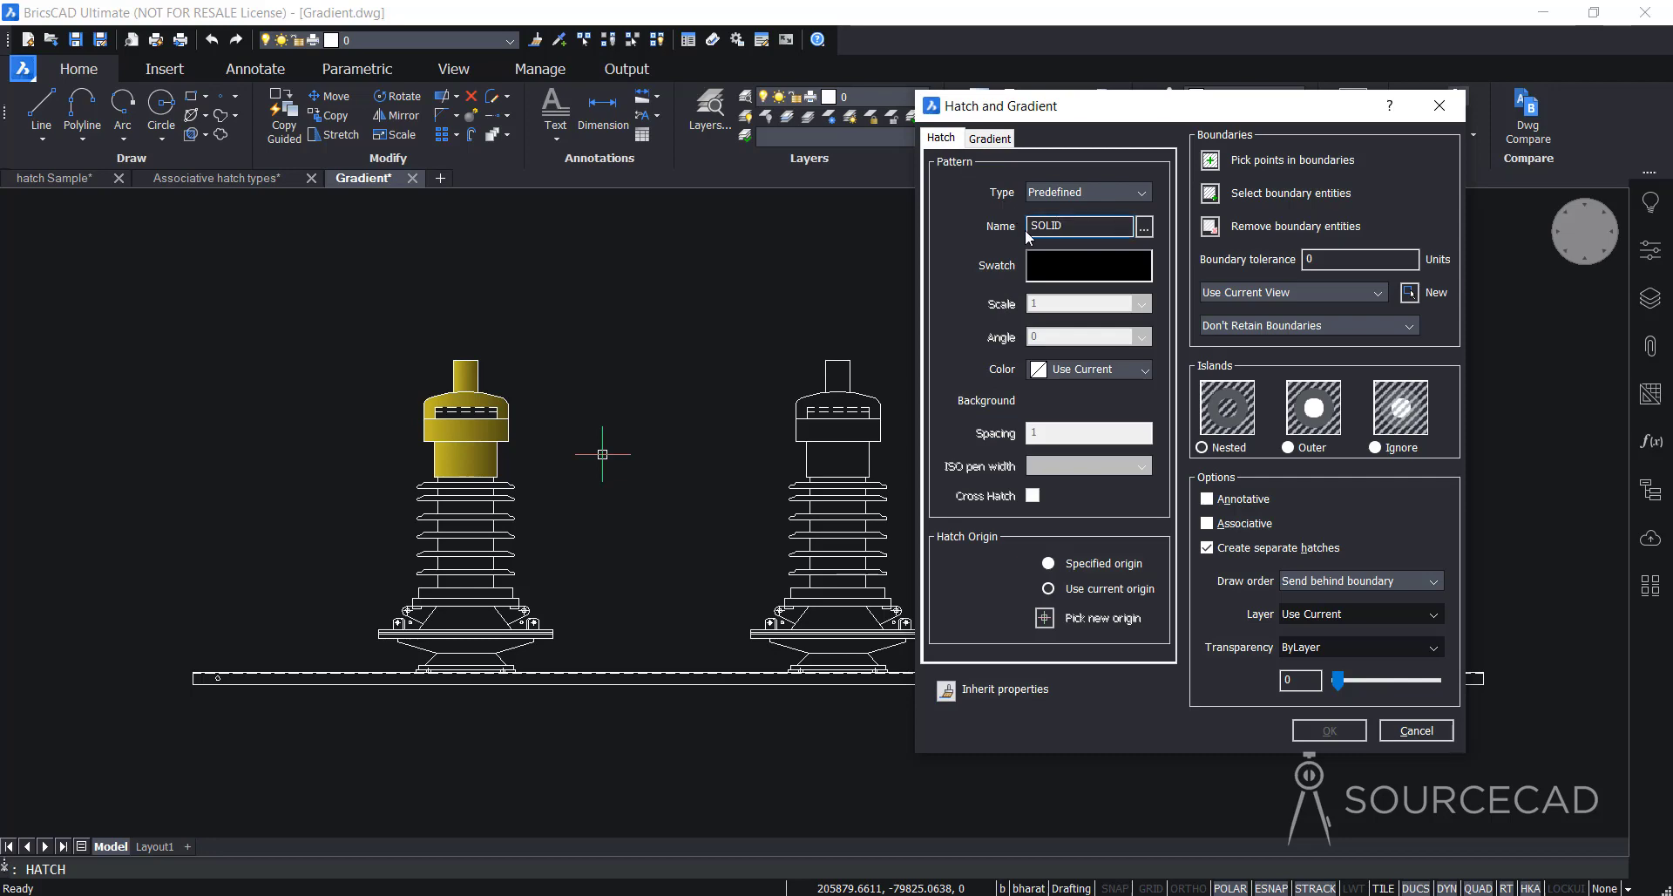
left_click(1144, 229)
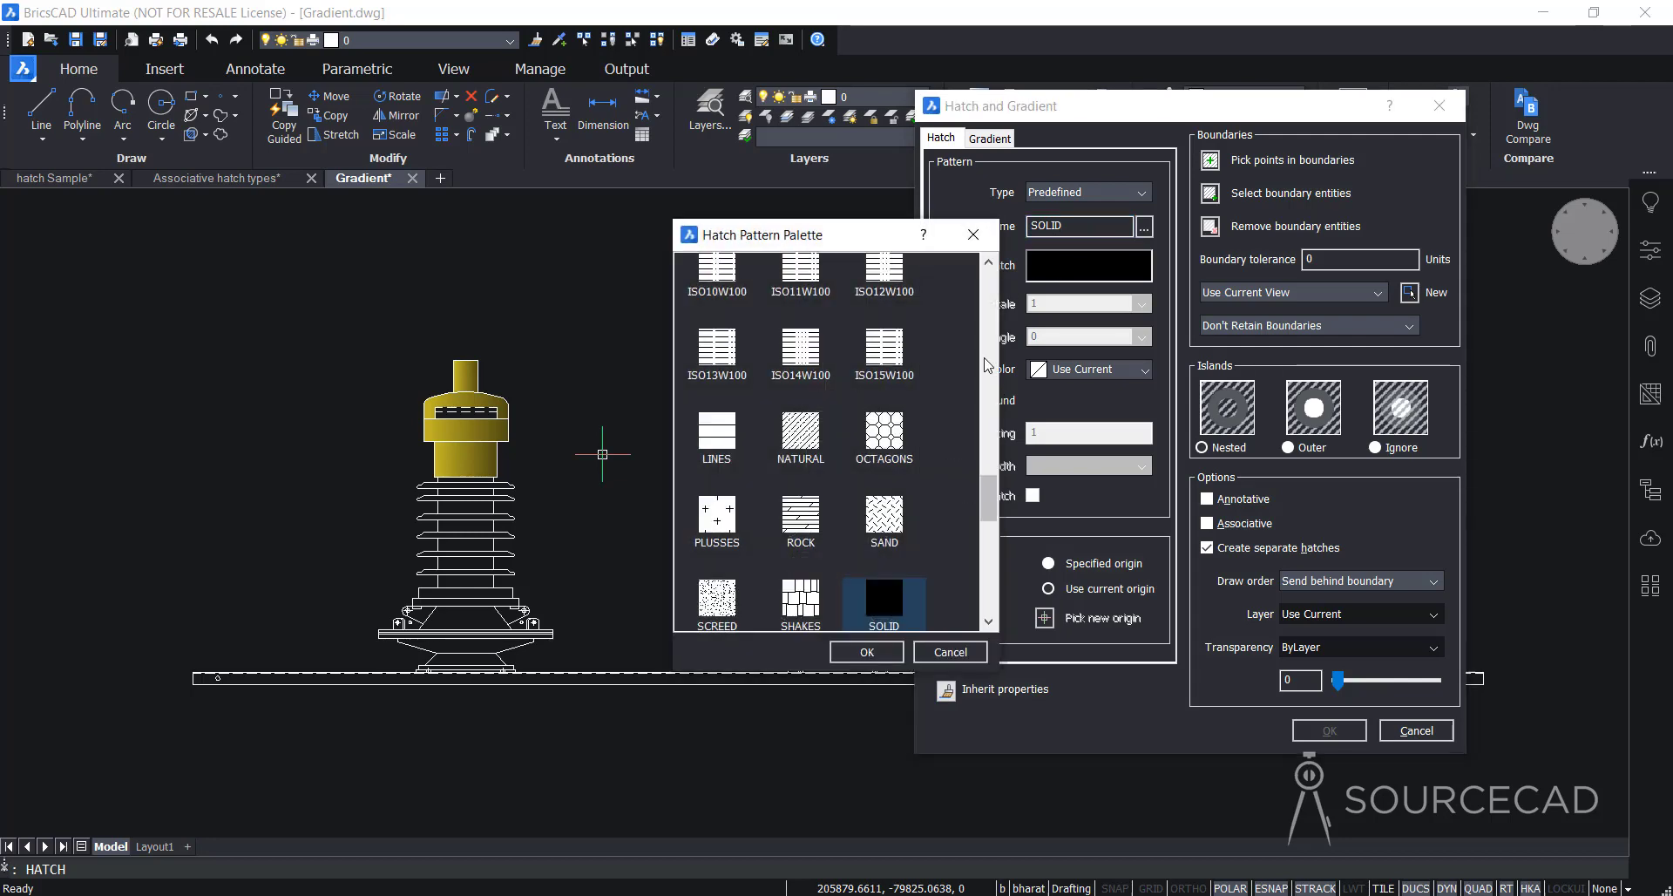
scroll(994, 516, "down", 2)
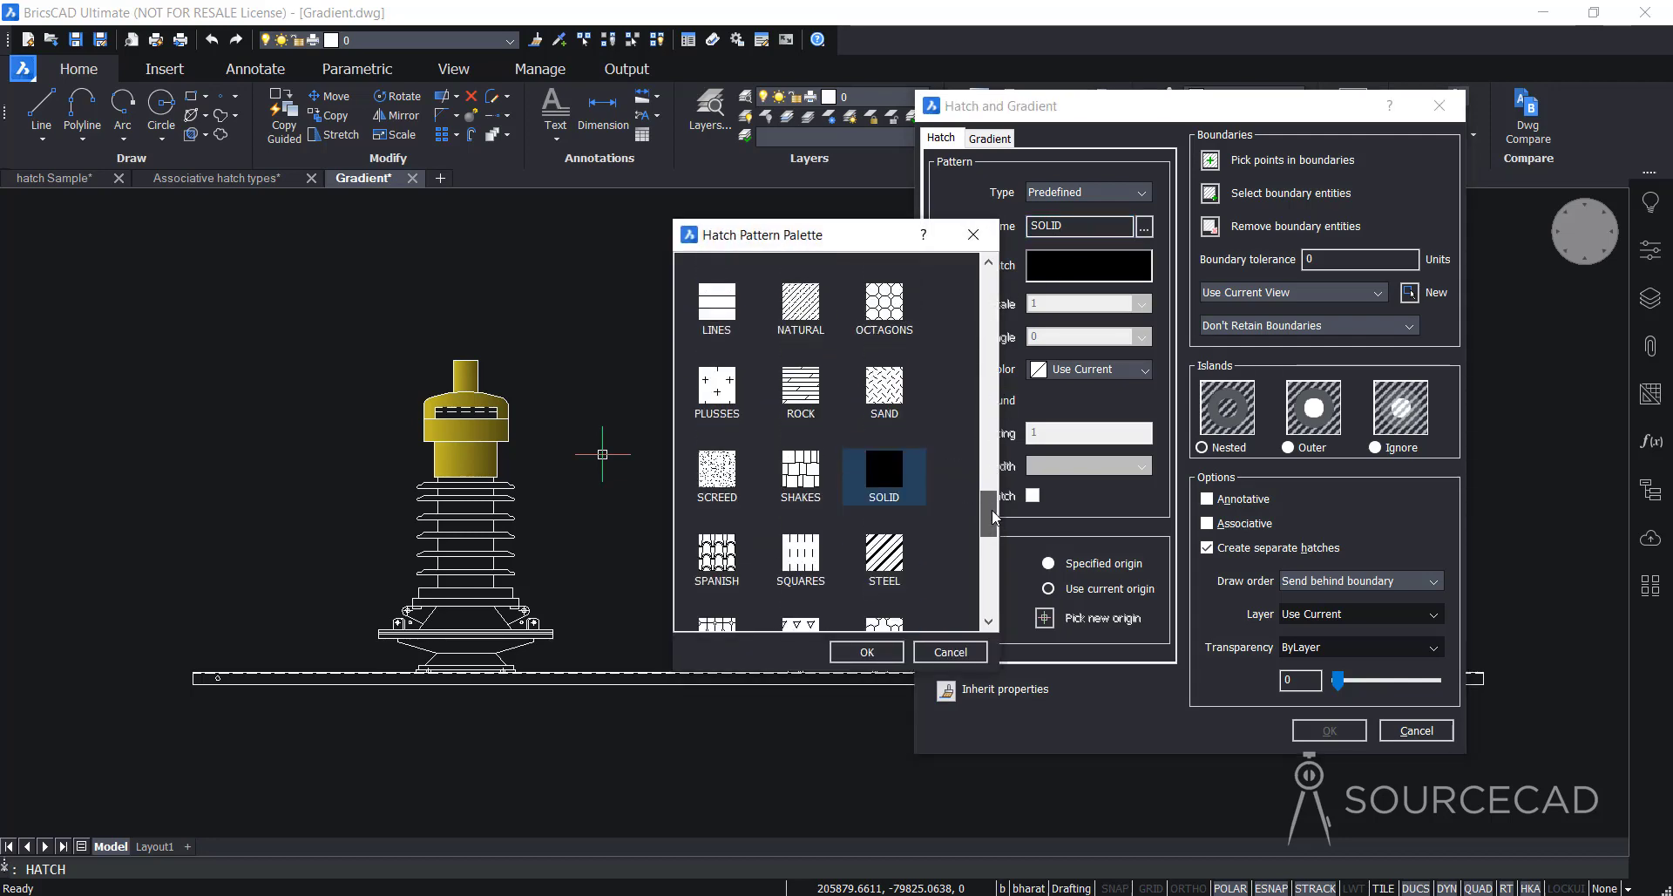
left_click(883, 656)
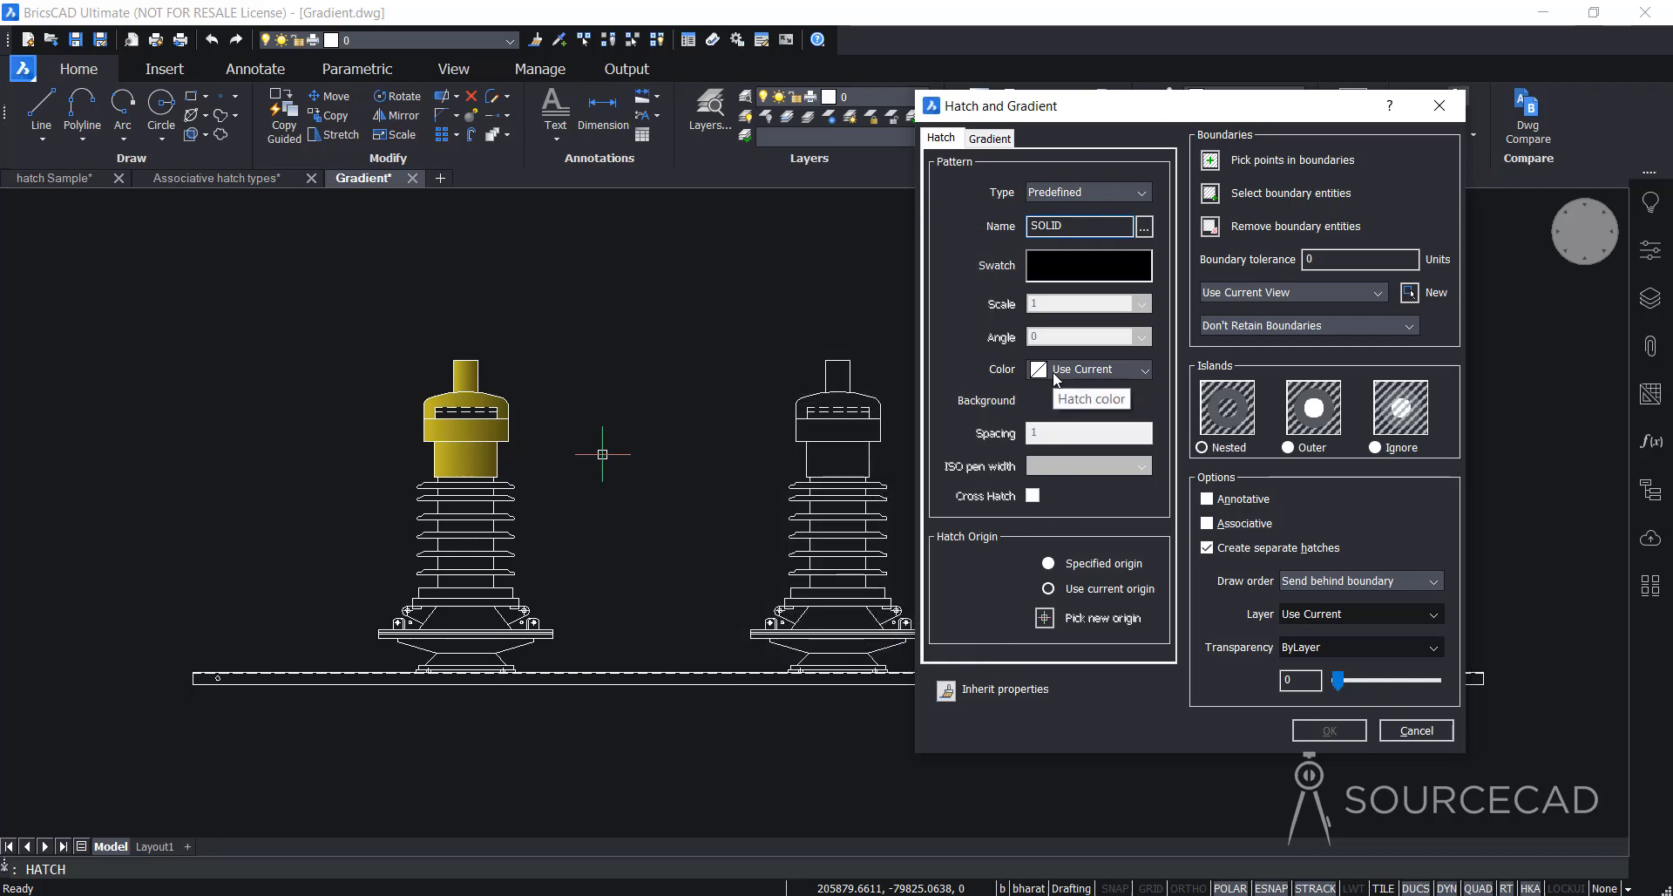
- Set the solid hatch color to Red and fill the neck block of the middle insulator
left_click(1056, 373)
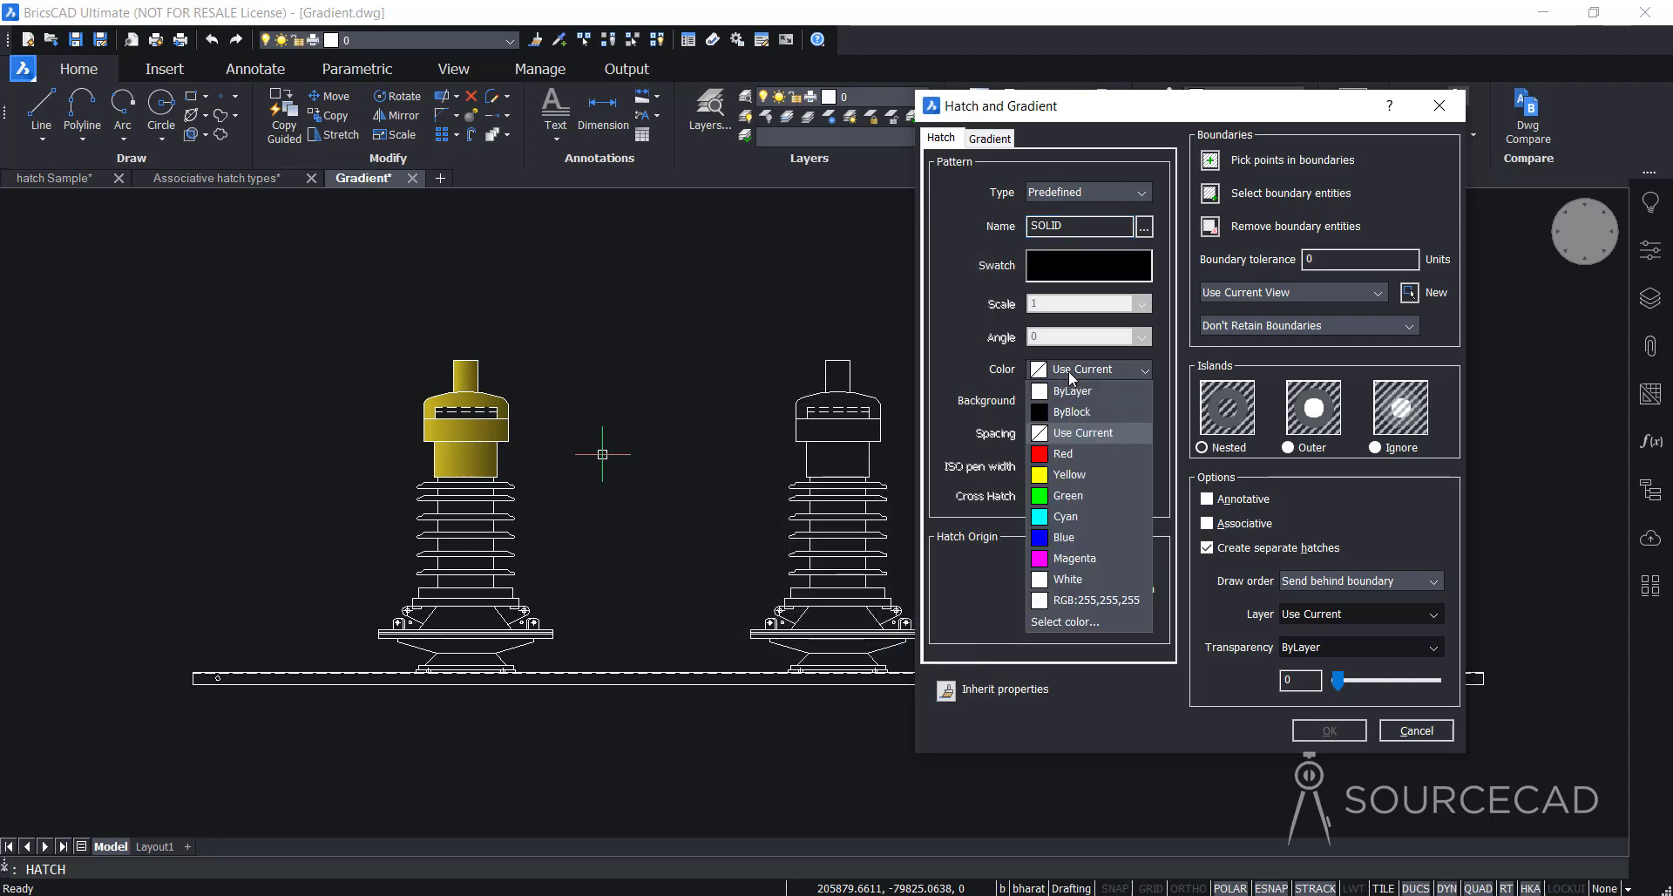
left_click(1070, 454)
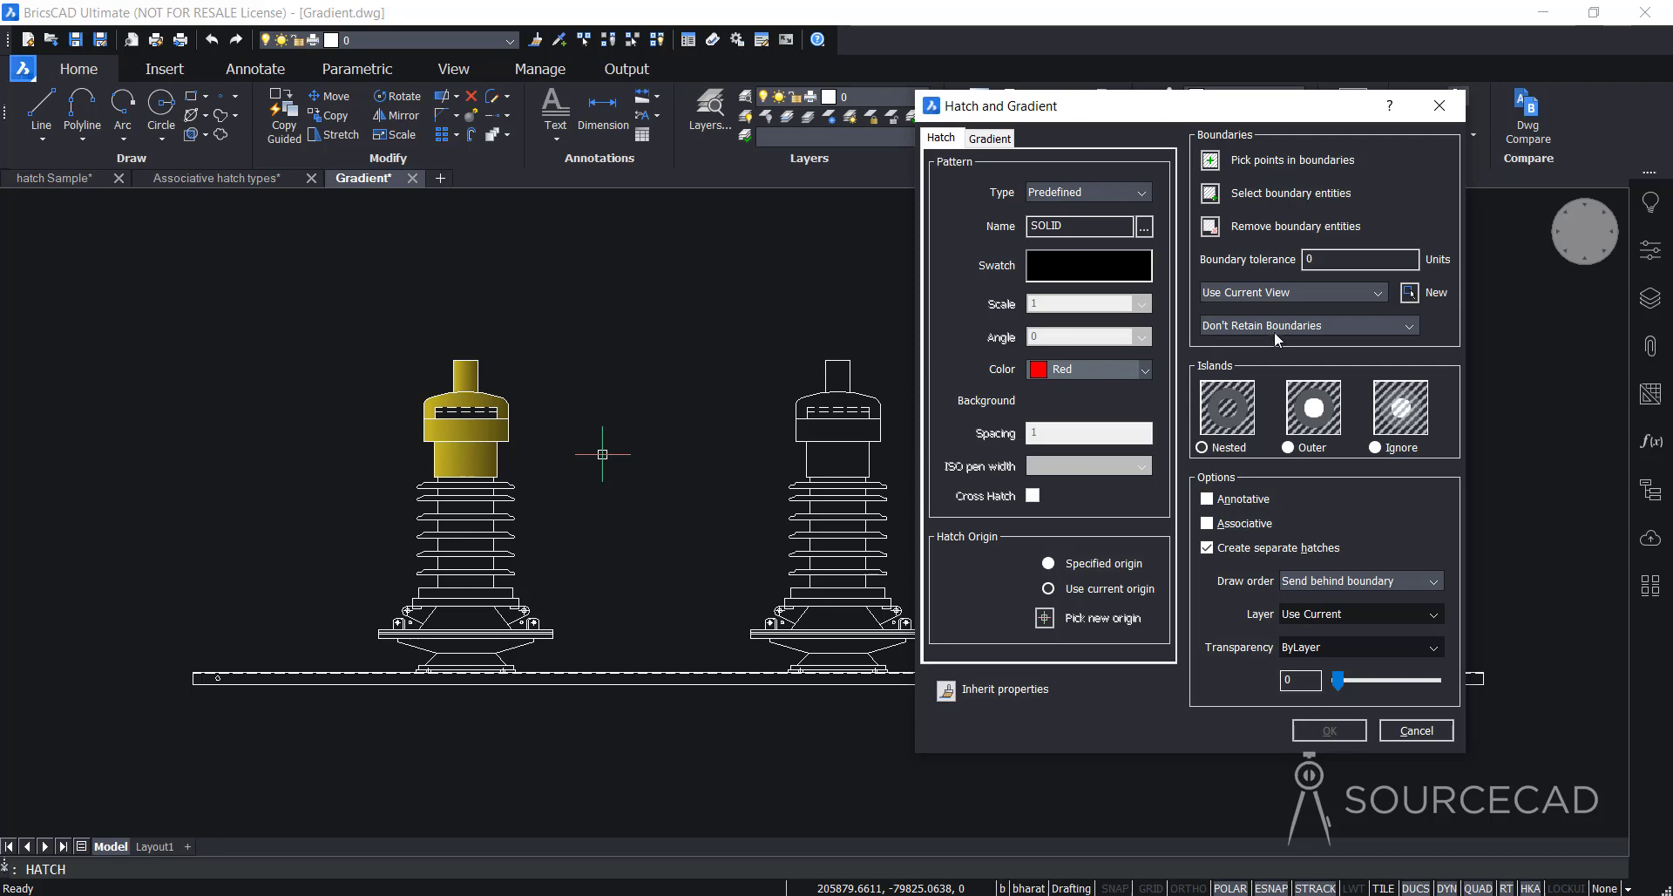
left_click(1211, 160)
left_click(858, 461)
key("Return")
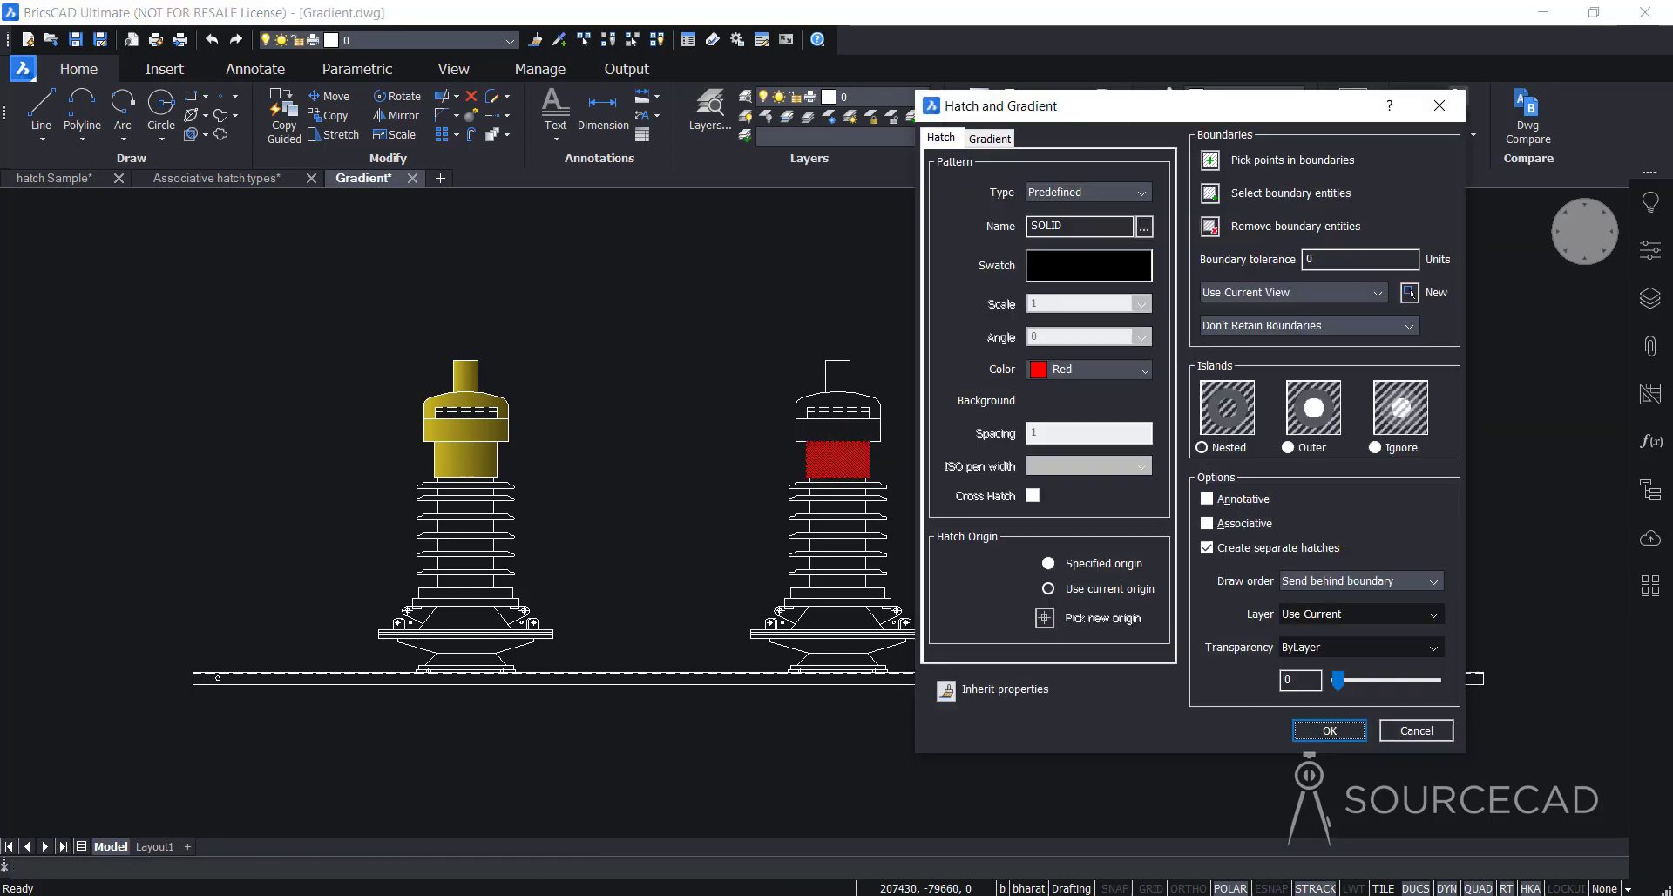
left_click(1305, 734)
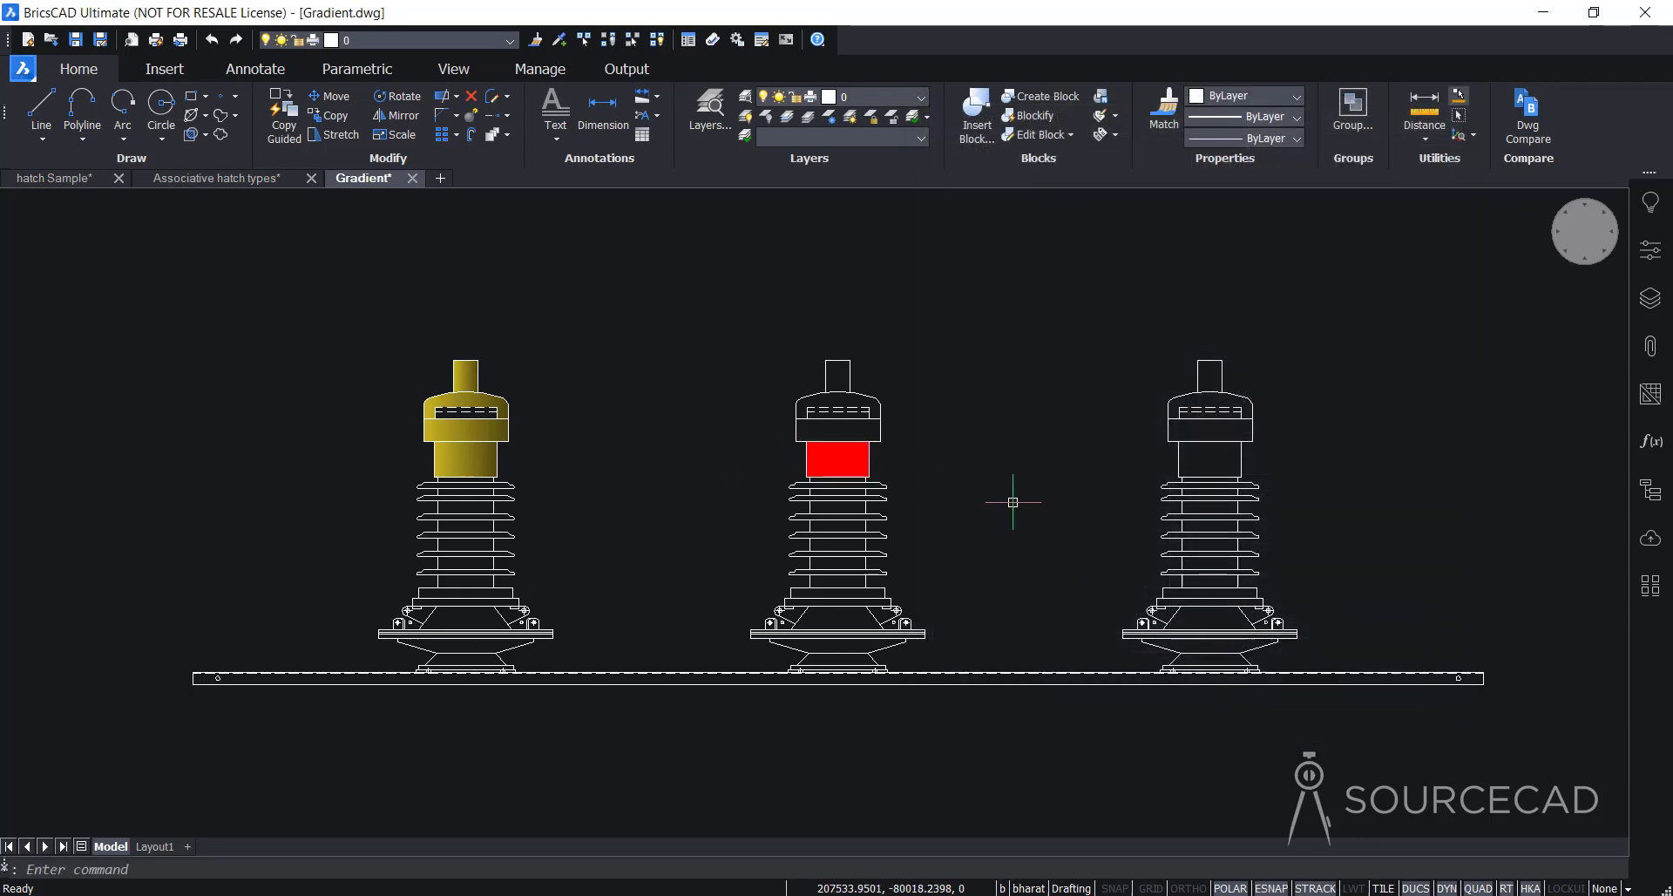